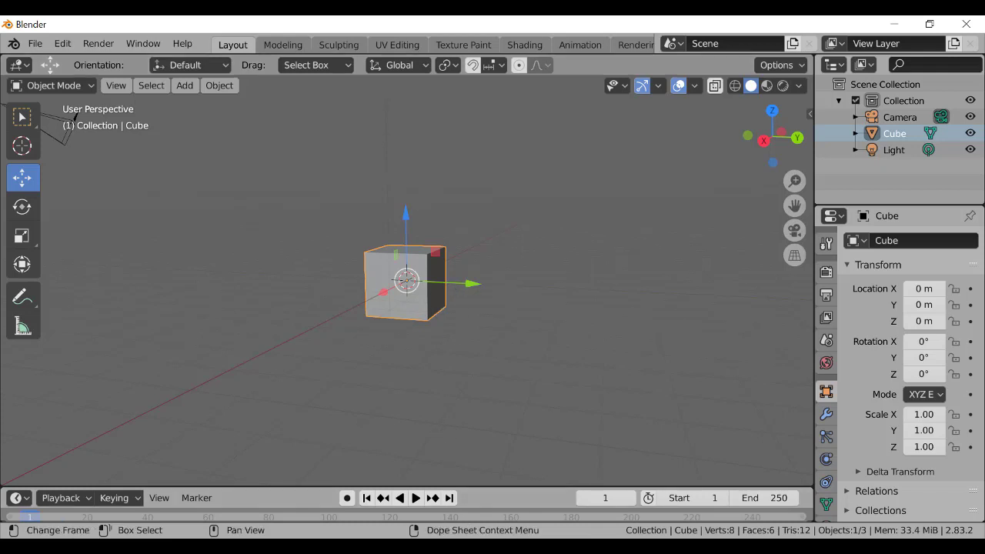
pyautogui.moveTo(455, 547)
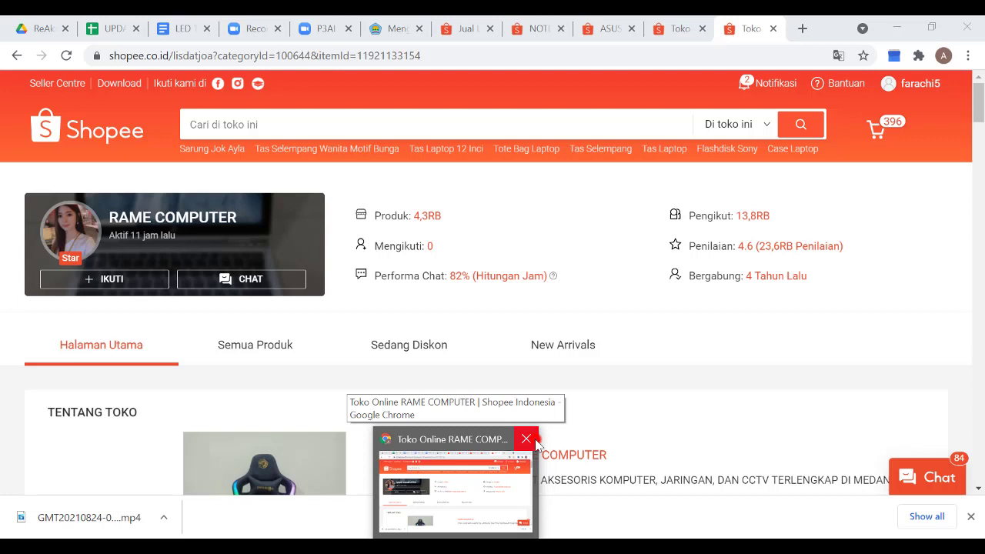
pyautogui.click(534, 439)
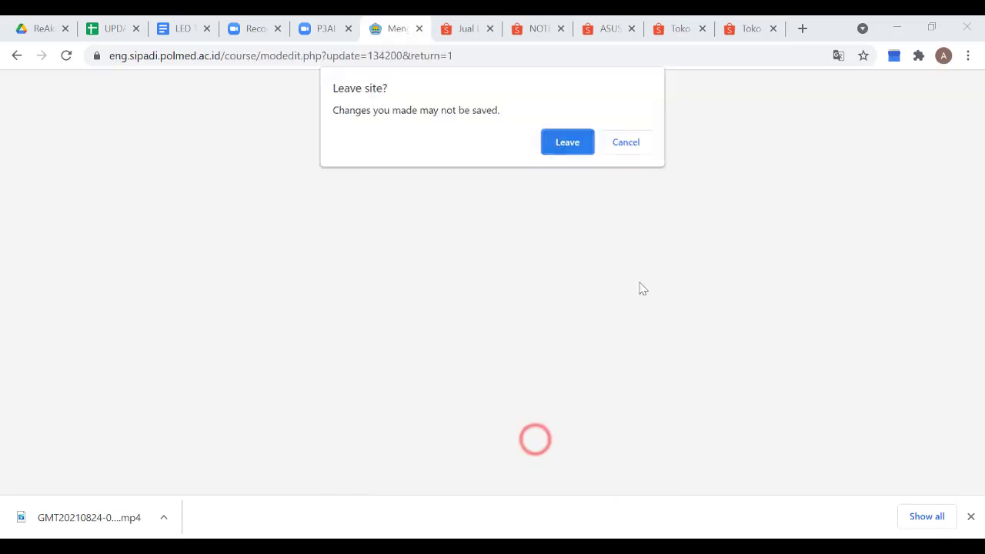
pyautogui.click(806, 30)
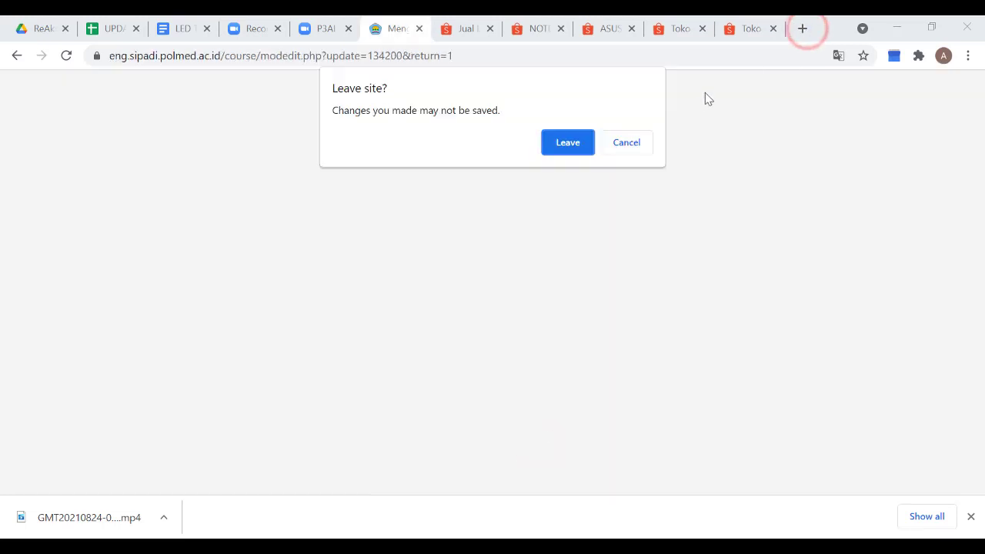
pyautogui.click(627, 144)
# Search Google Images for "virtual set" in a new browser tab
pyautogui.click(801, 29)
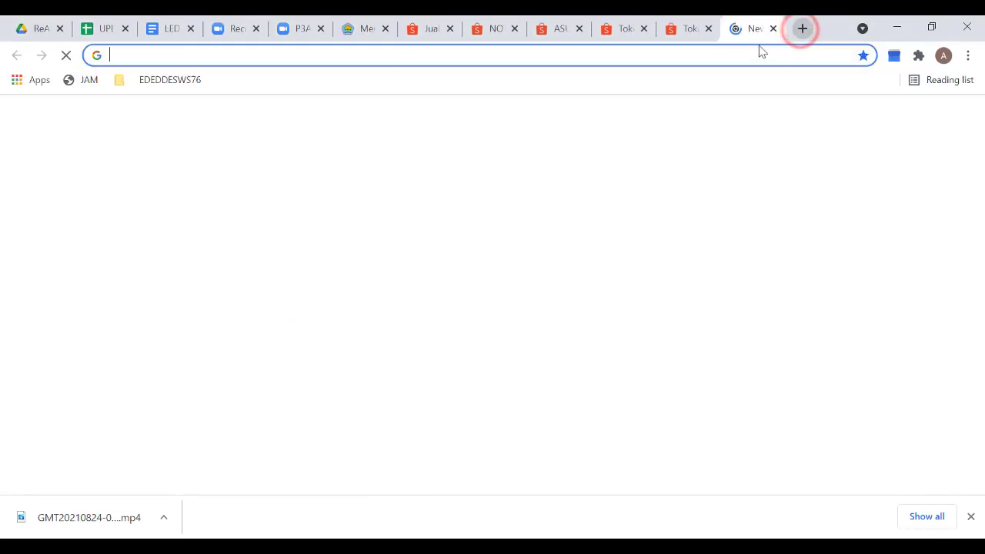
pyautogui.click(743, 52)
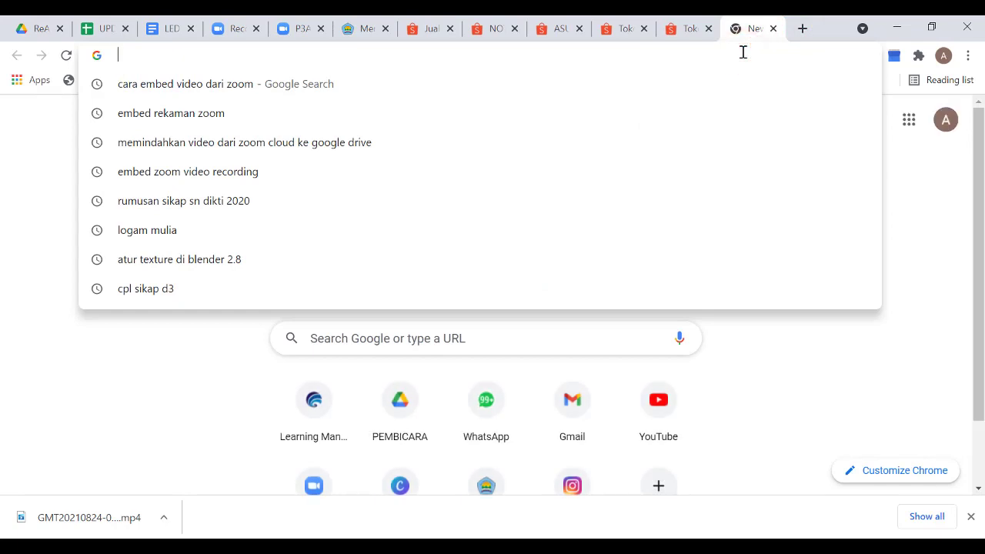
pyautogui.write('v')
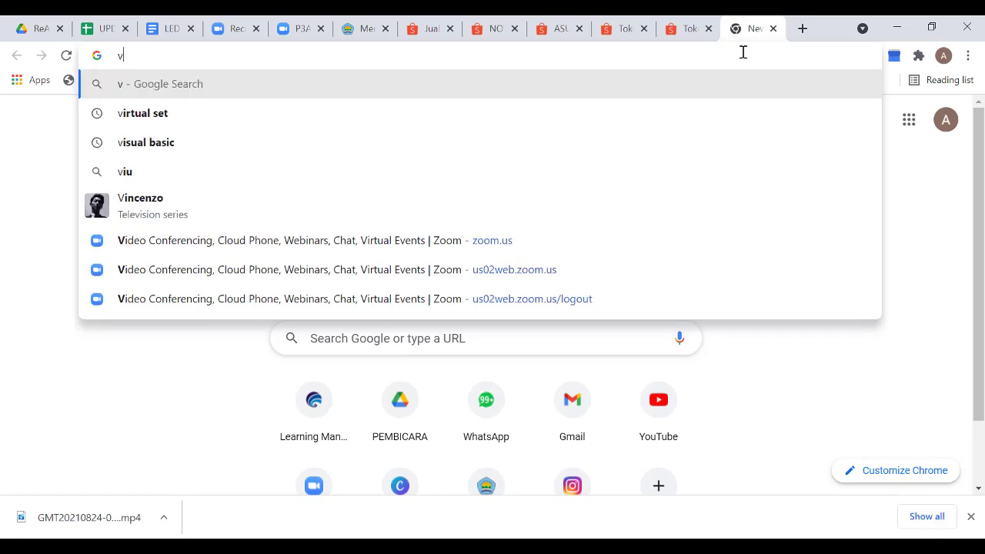
pyautogui.write('irtual set')
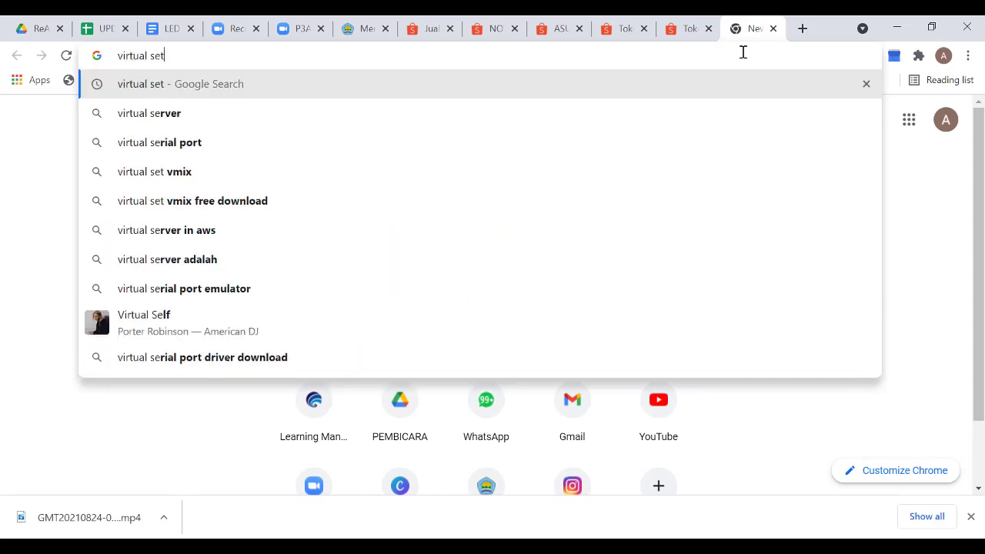
pyautogui.press('Return')
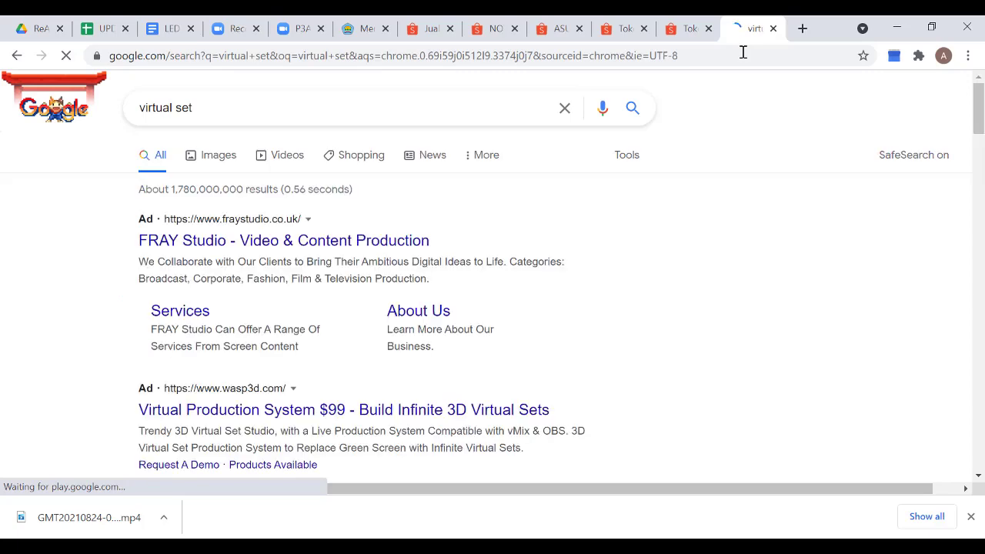
pyautogui.click(217, 155)
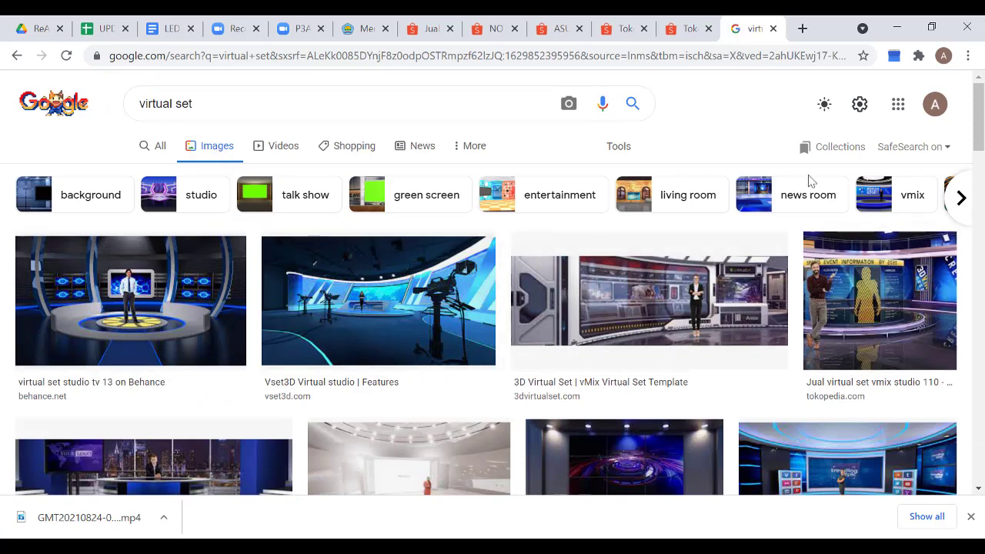
# Examine several virtual studio designs in the image results as references for the set's layout
pyautogui.moveTo(978, 136); pyautogui.dragTo(981, 170)
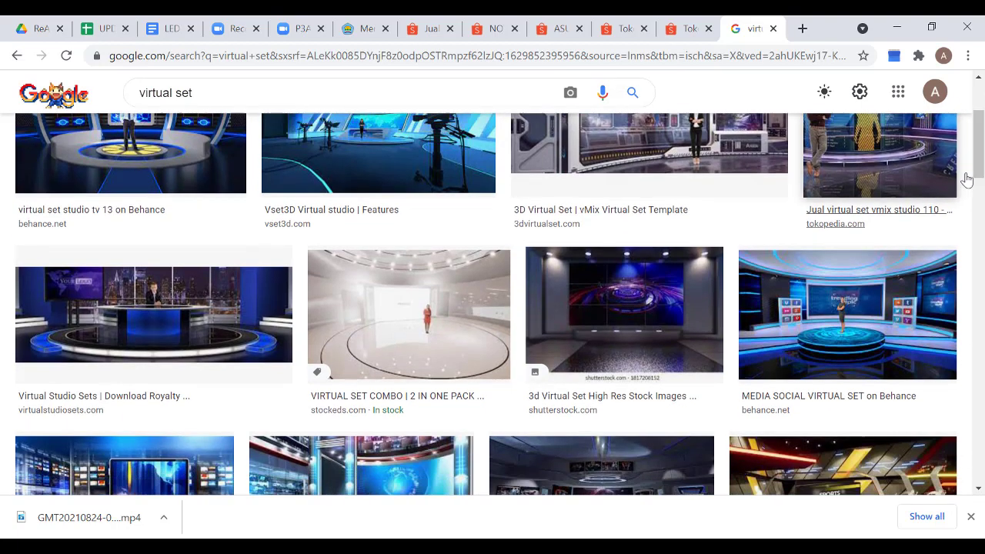
pyautogui.click(455, 316)
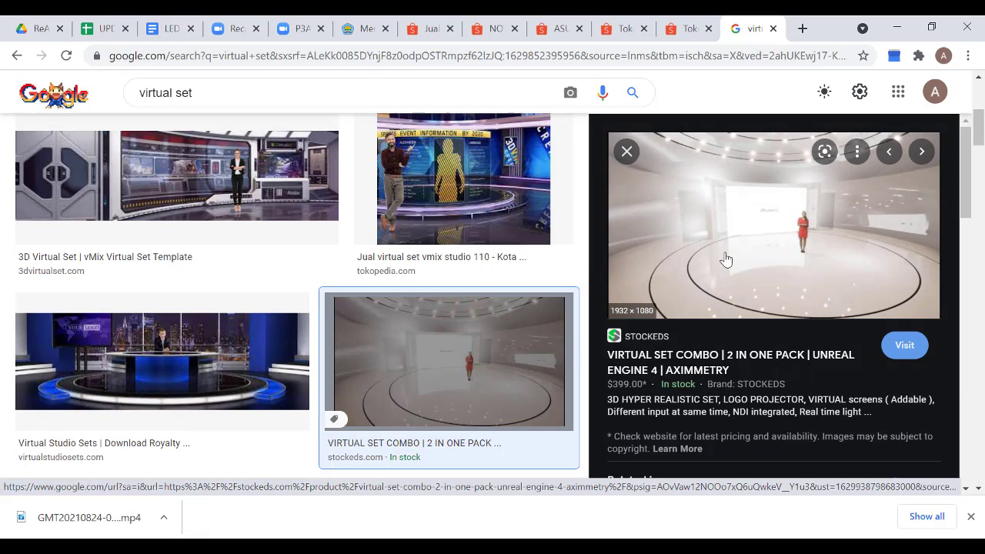
pyautogui.click(218, 372)
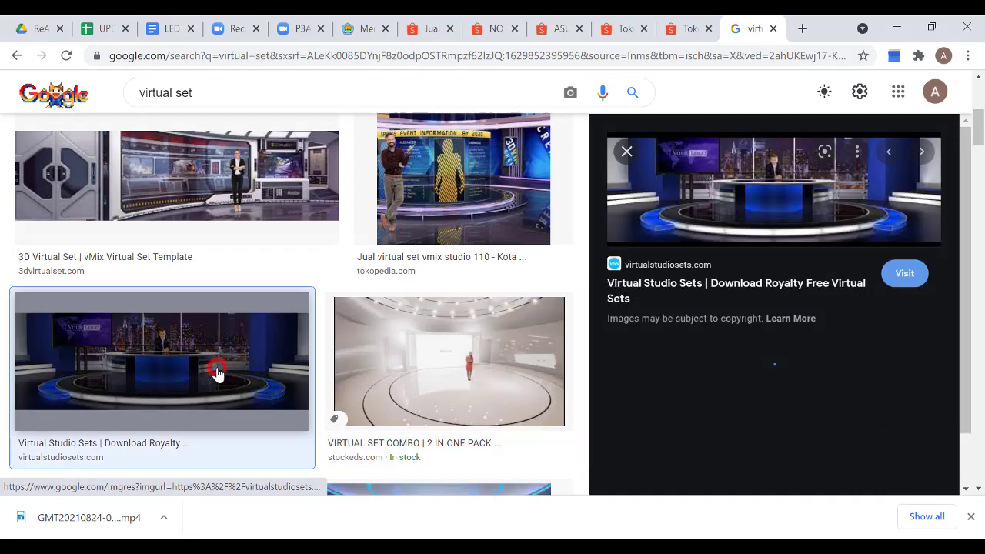
pyautogui.click(547, 194)
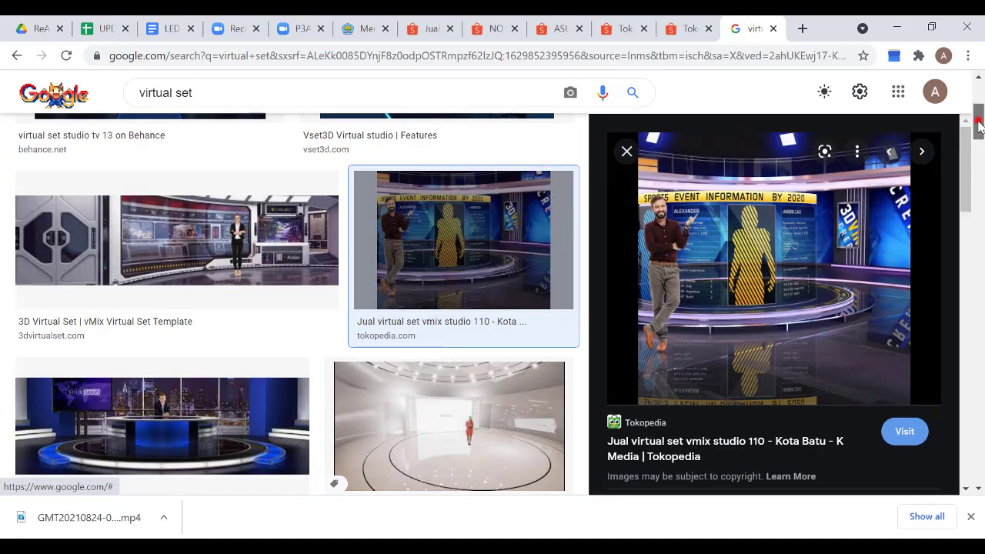
pyautogui.moveTo(974, 123); pyautogui.dragTo(978, 216)
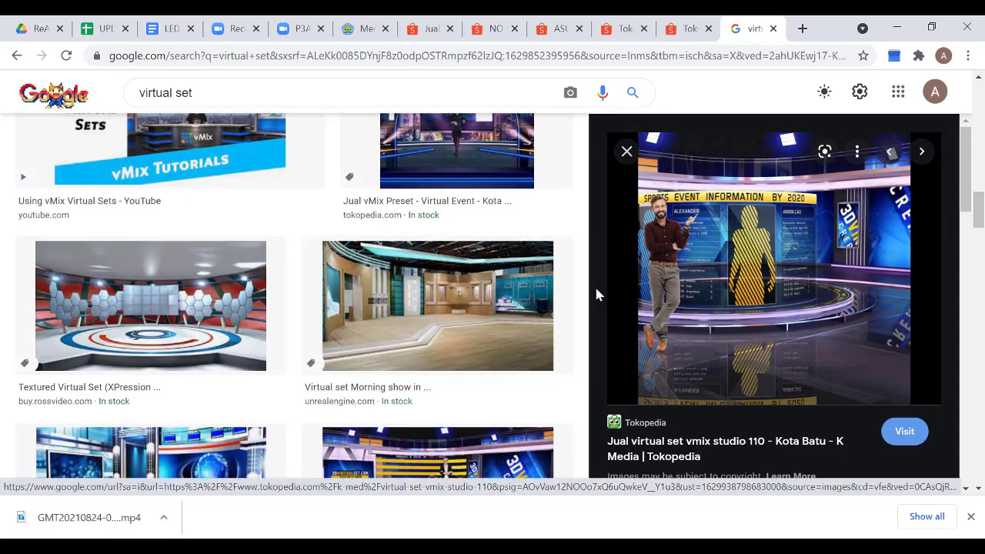
pyautogui.click(288, 330)
# Switch back to Blender and delete the default cube
pyautogui.hotkey('alt', 'Tab')
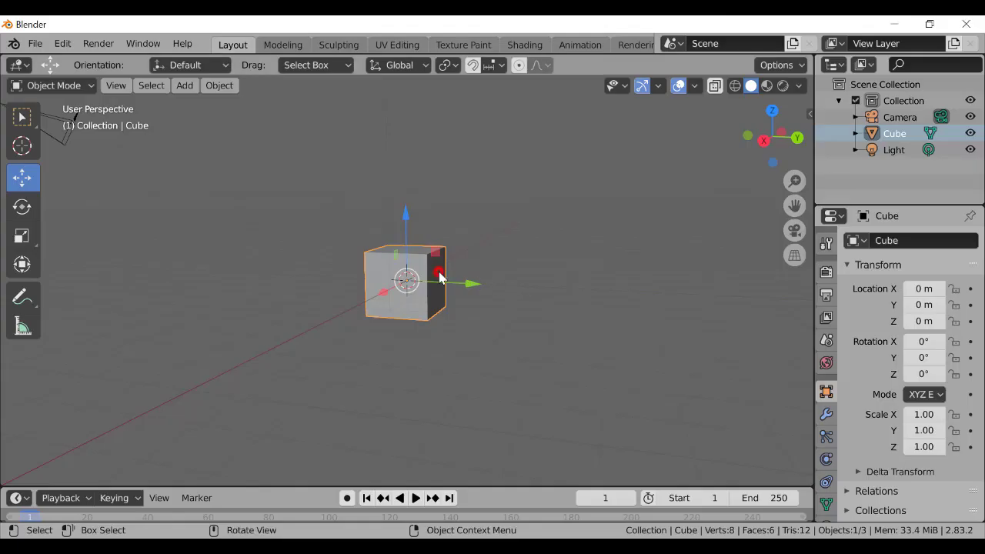
pyautogui.click(440, 277)
pyautogui.press('x')
pyautogui.click(440, 274)
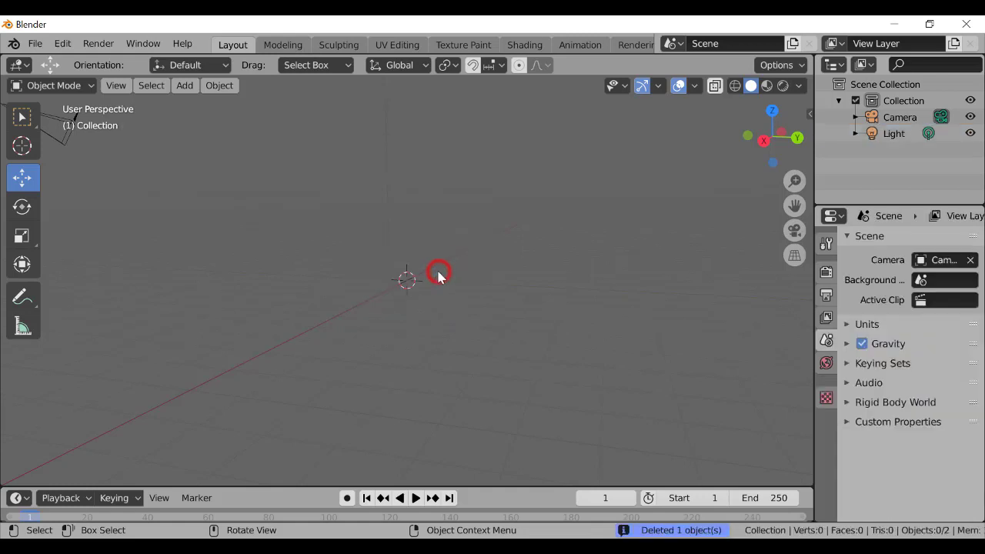
# Add a mesh circle at the world origin
pyautogui.press('a')
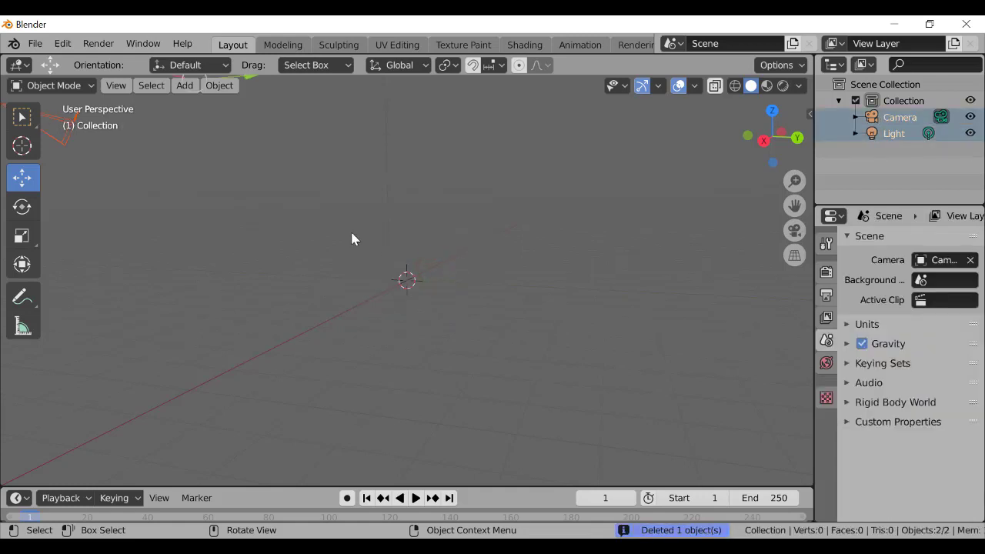
pyautogui.hotkey('shift', 'a')
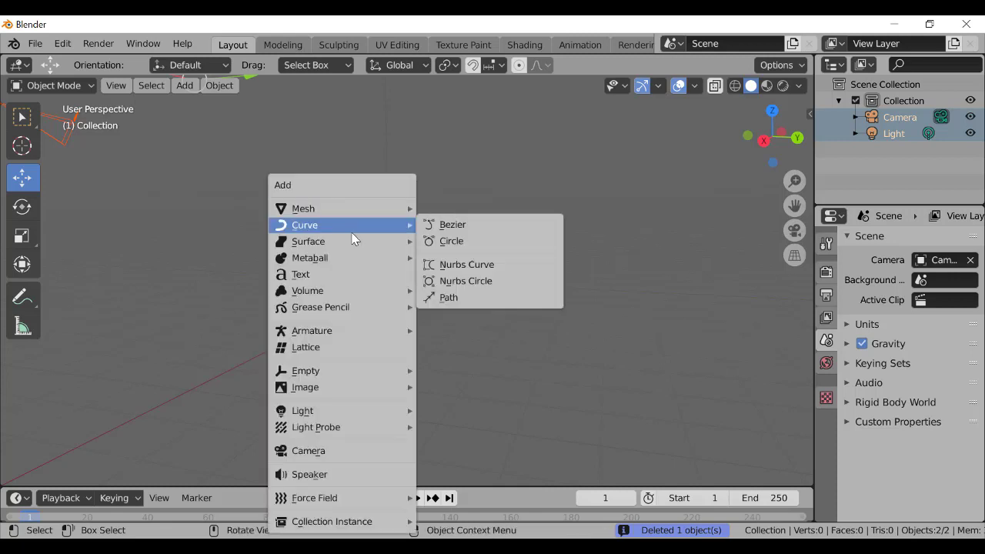
pyautogui.press('Up')
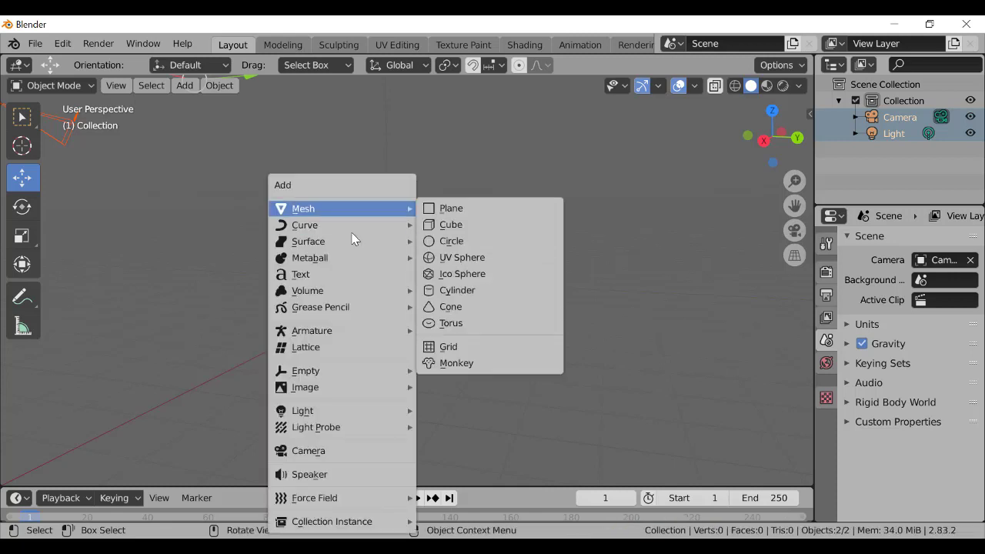
pyautogui.press('Right')
pyautogui.click(463, 242)
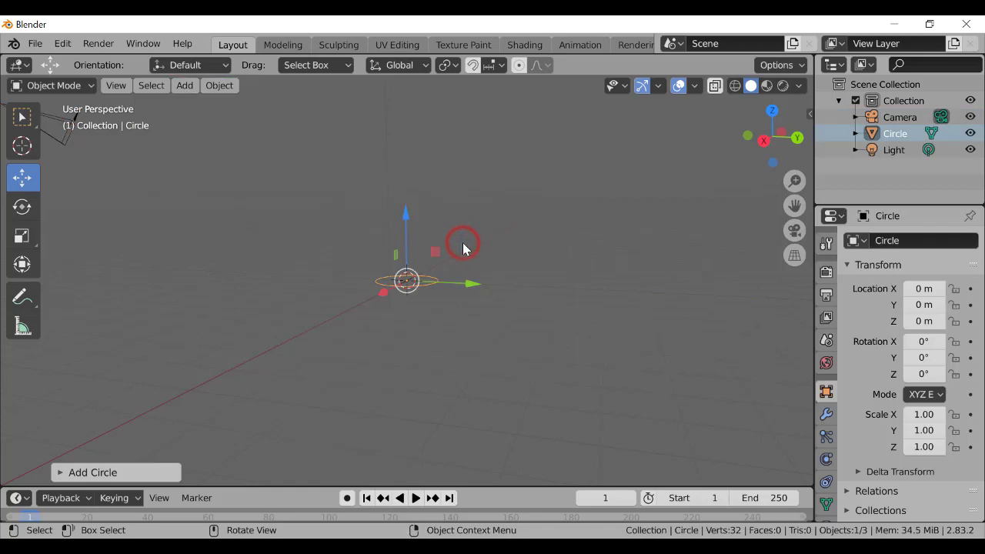
# Try to move the circle about 4.36 m along the positive X axis, and undo the move
pyautogui.moveTo(773, 137); pyautogui.dragTo(776, 97)
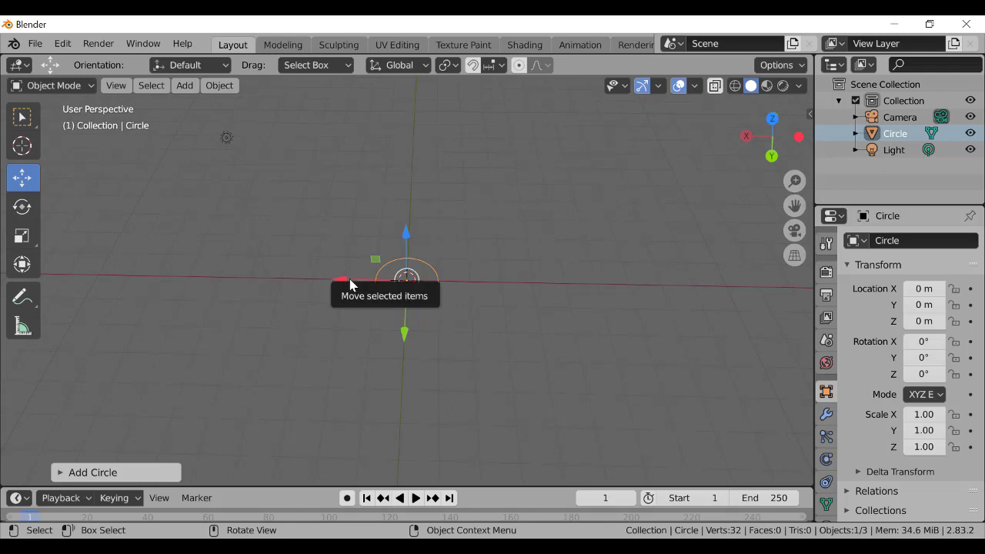
pyautogui.moveTo(350, 278); pyautogui.dragTo(211, 284)
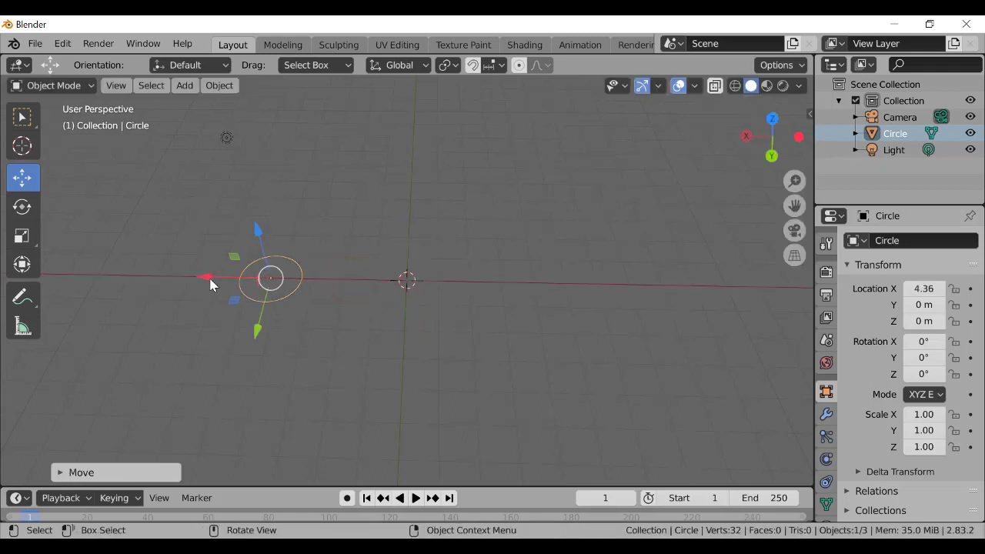
pyautogui.moveTo(794, 206); pyautogui.dragTo(794, 206)
pyautogui.hotkey('ctrl', 'z')
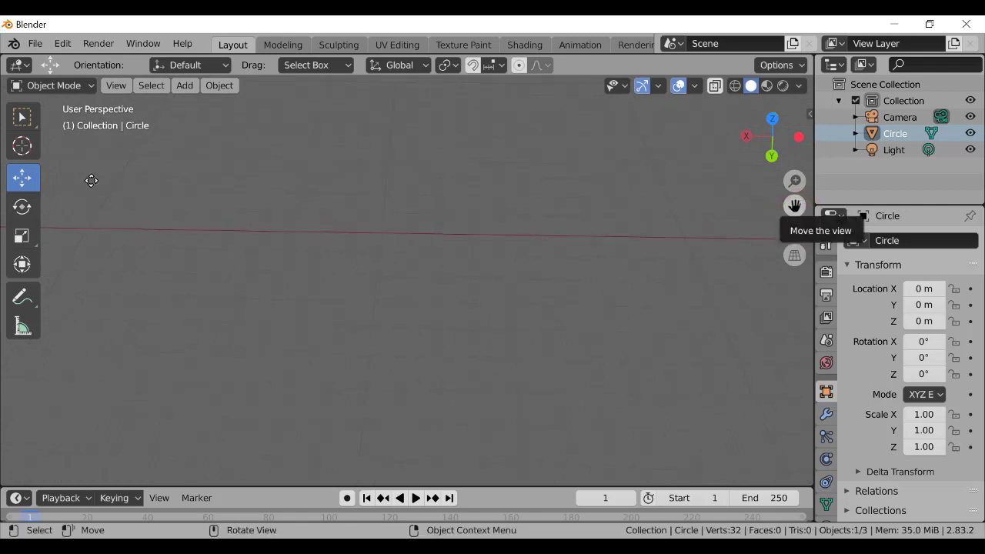
# Move the circle along the X axis to a location of about 2.40 m
pyautogui.moveTo(767, 132); pyautogui.dragTo(762, 146)
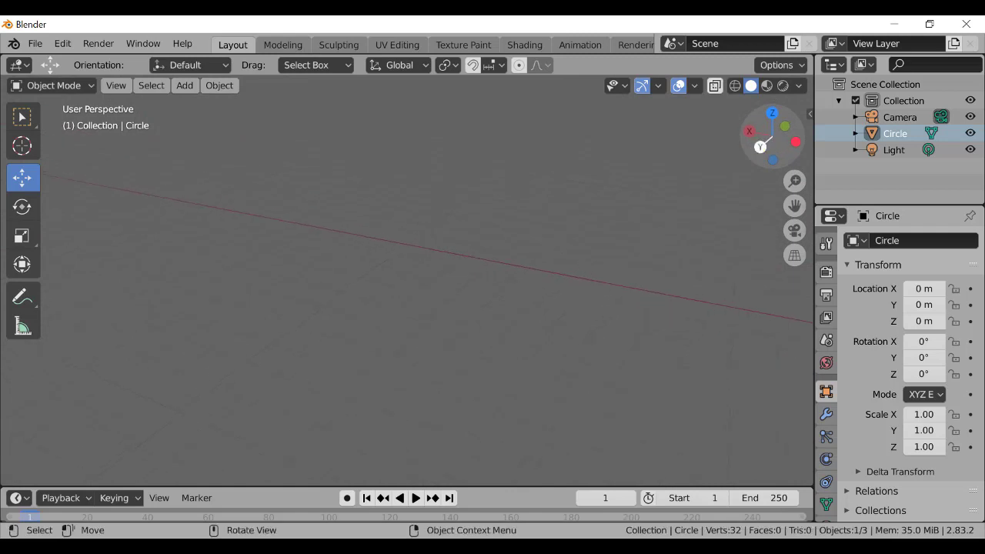
pyautogui.scroll(-3, 767, 157)
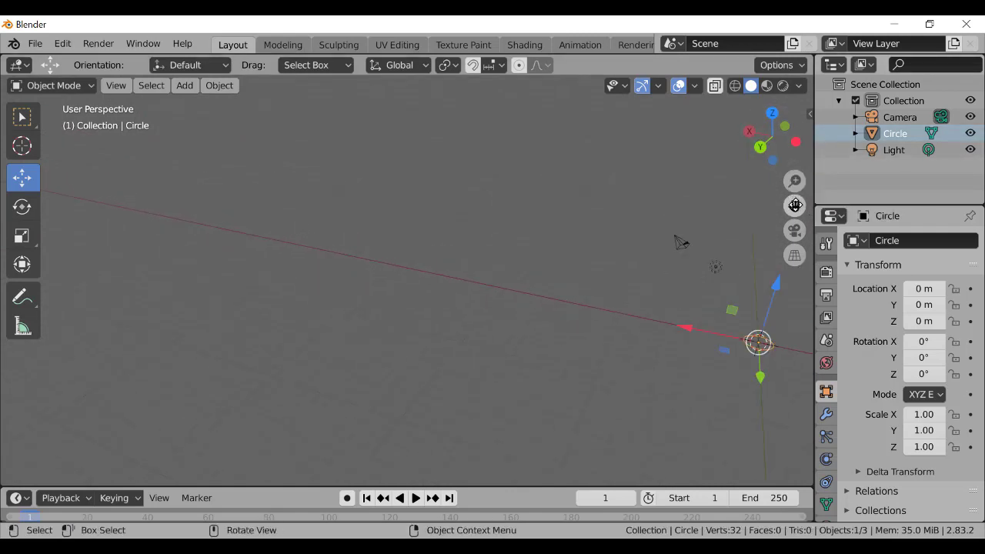
pyautogui.moveTo(794, 206); pyautogui.dragTo(633, 145)
pyautogui.scroll(6, 795, 206)
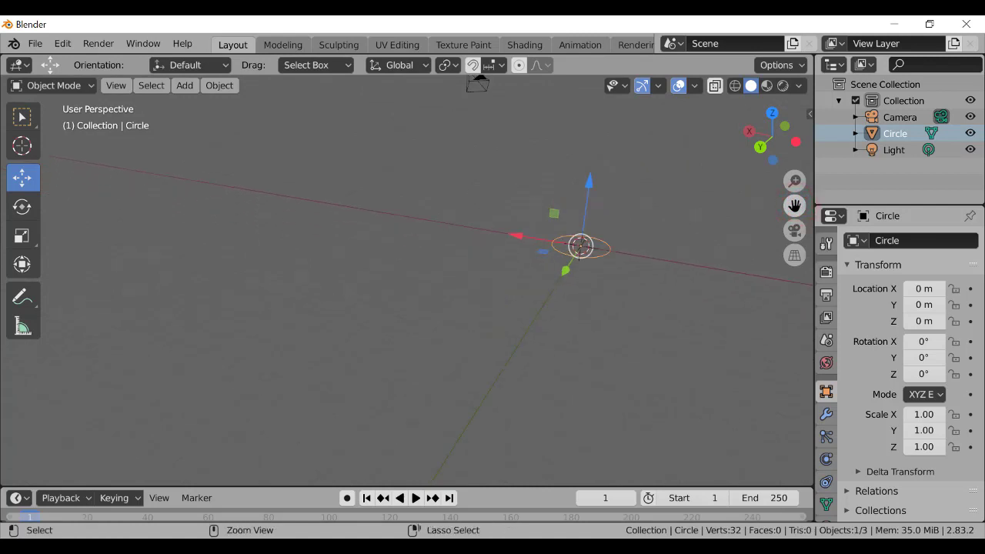
pyautogui.moveTo(795, 205); pyautogui.dragTo(659, 259)
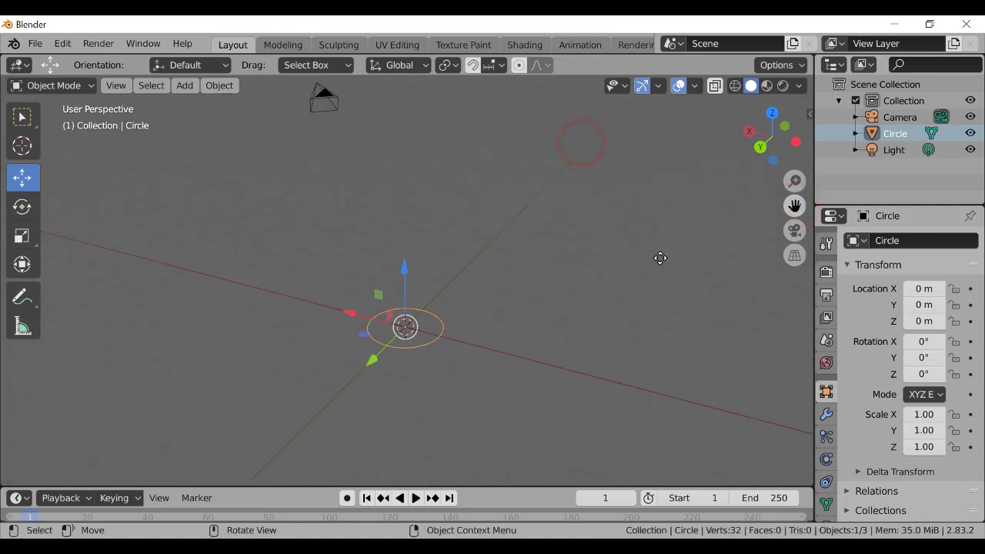
pyautogui.moveTo(350, 312); pyautogui.dragTo(278, 290)
# Enlarge the circle uniformly to a scale of about -3.77 on all three axes
pyautogui.click(759, 146)
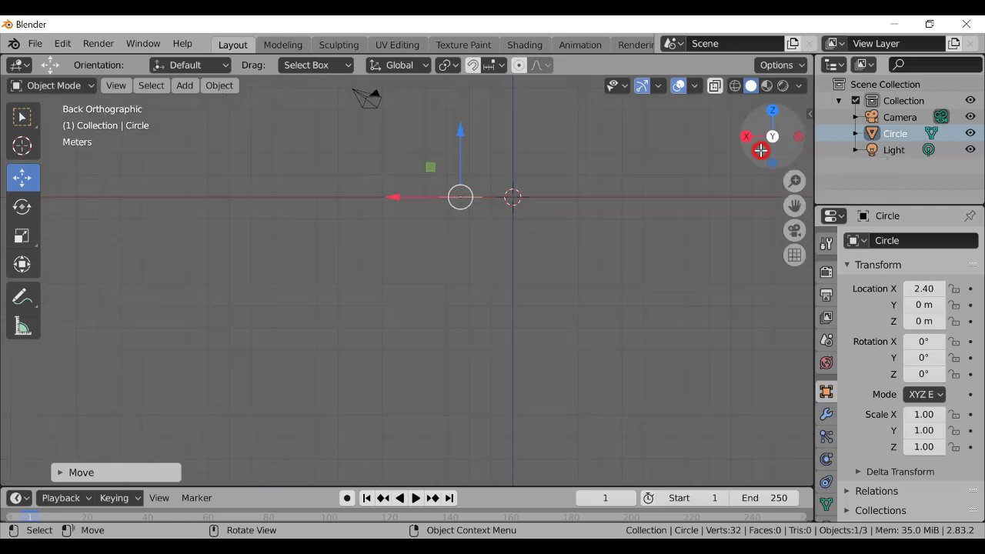
pyautogui.moveTo(760, 150); pyautogui.dragTo(769, 169)
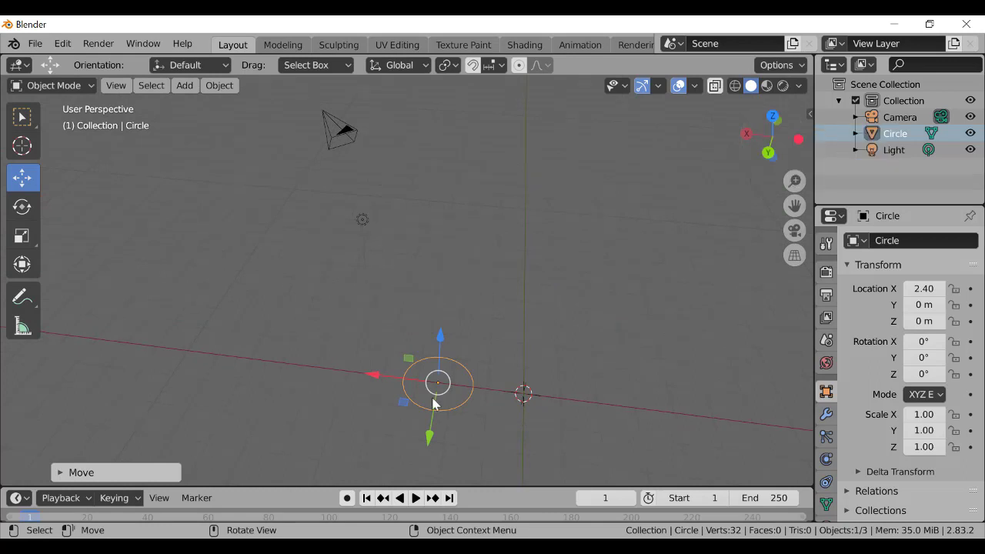
pyautogui.press('s')
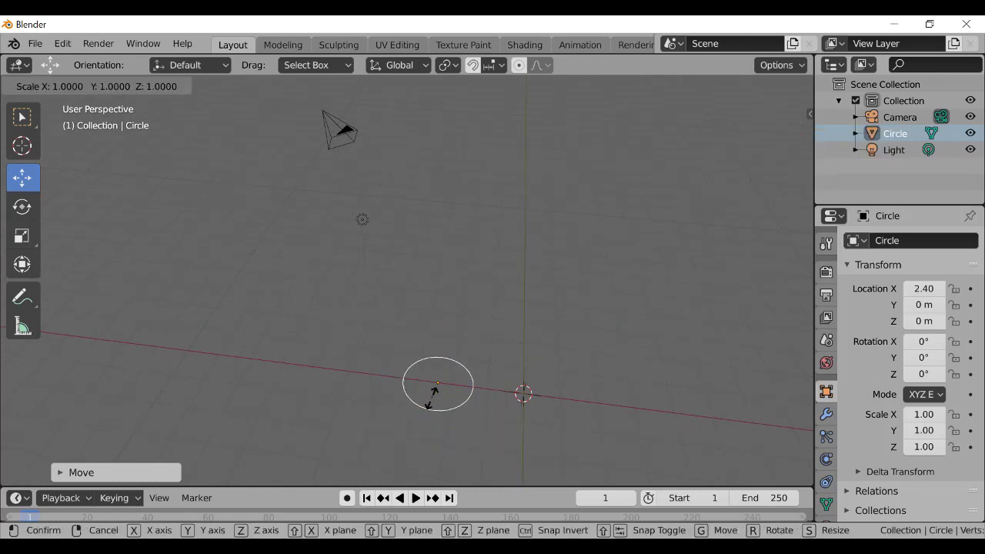
pyautogui.click(484, 337)
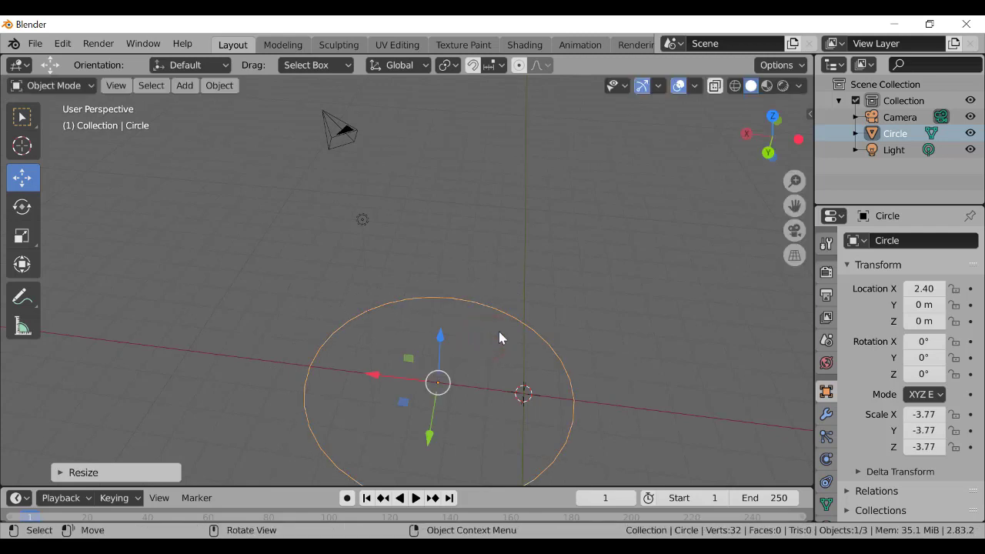
# Move the enlarged circle farther along the X axis to a location of about 7.47 m
pyautogui.moveTo(794, 205); pyautogui.dragTo(760, 166)
pyautogui.moveTo(386, 299); pyautogui.dragTo(214, 269)
pyautogui.moveTo(794, 205); pyautogui.dragTo(939, 208)
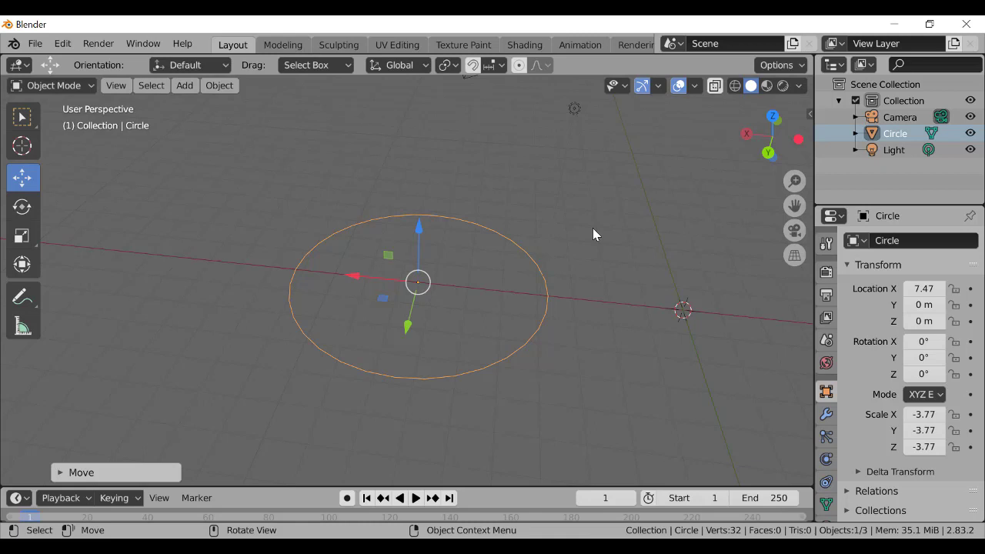
# Enter Edit Mode on the circle and deselect all of its vertices
pyautogui.click(77, 85)
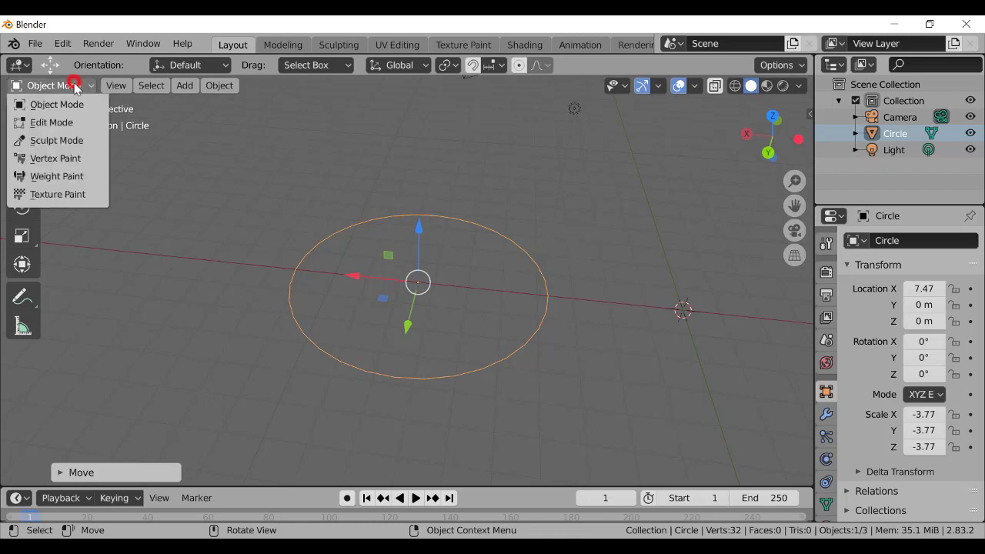
pyautogui.click(66, 131)
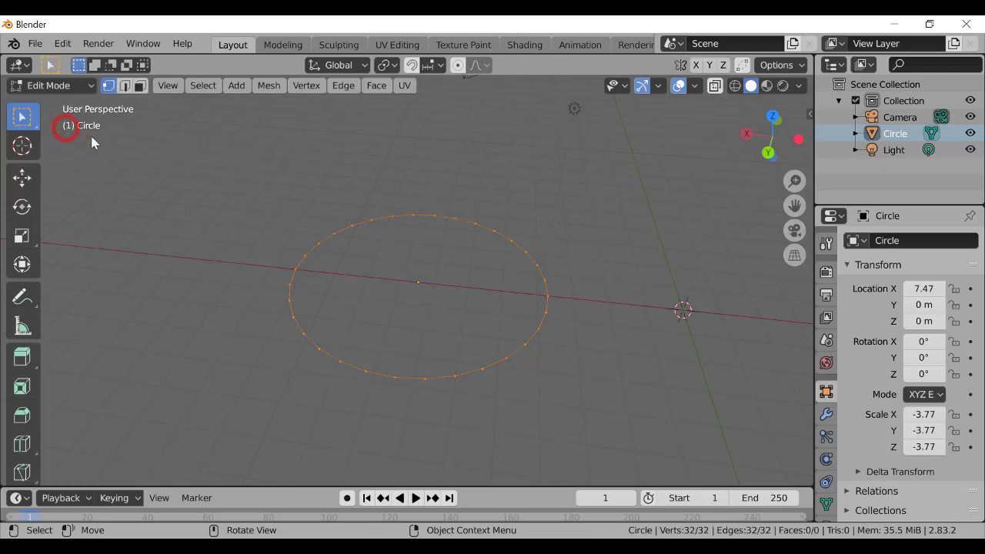
pyautogui.click(361, 225)
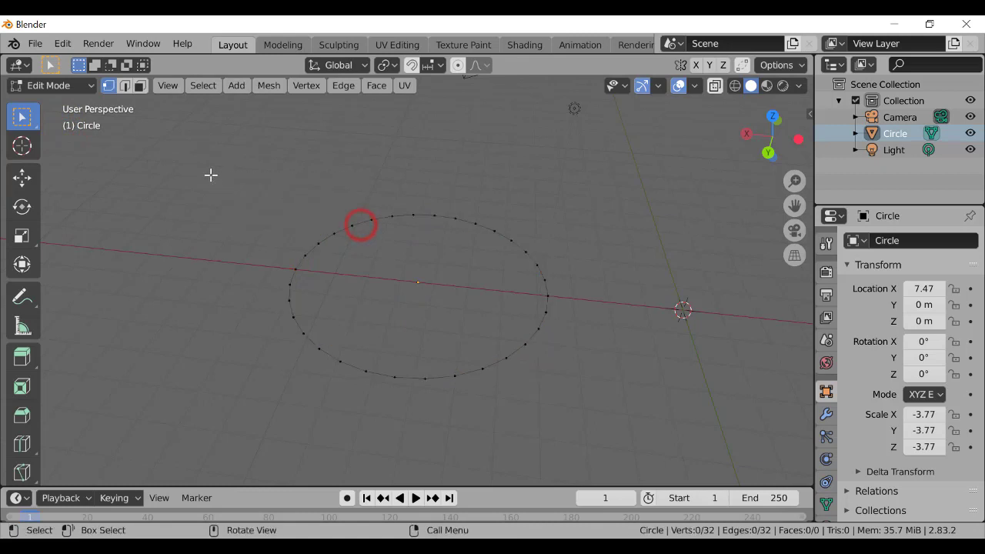
# Fill the whole circle outline with a single face and return to Object Mode
pyautogui.moveTo(212, 175); pyautogui.dragTo(612, 417)
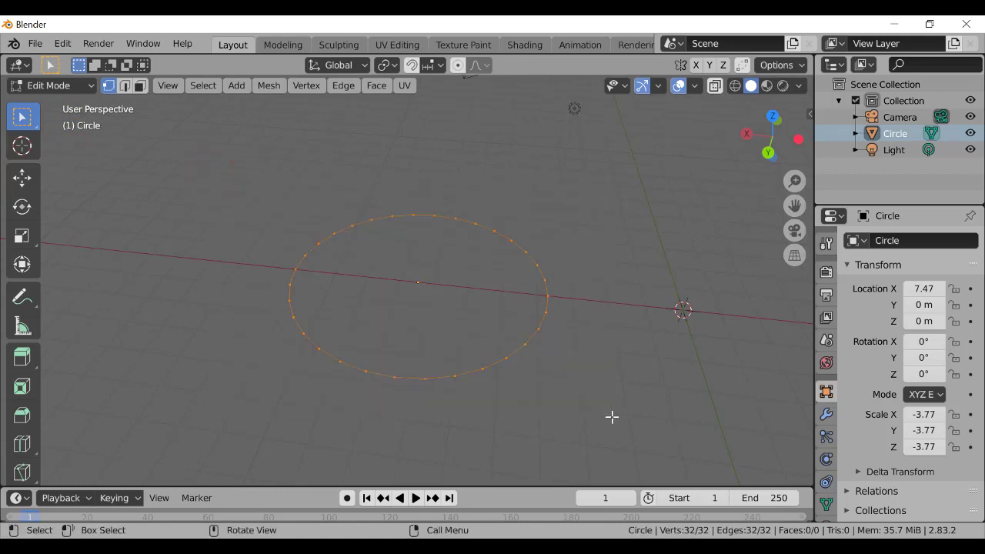
pyautogui.press('f')
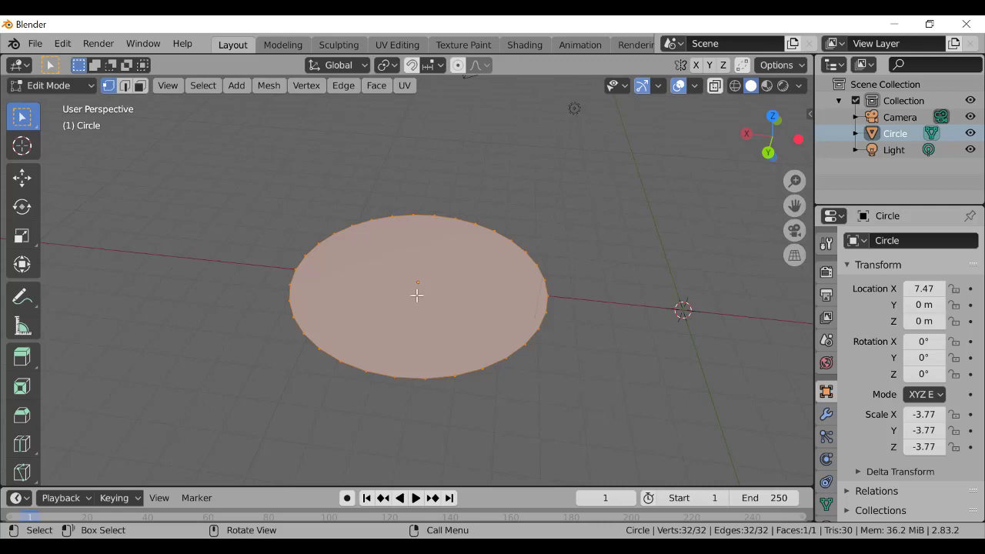
pyautogui.click(77, 85)
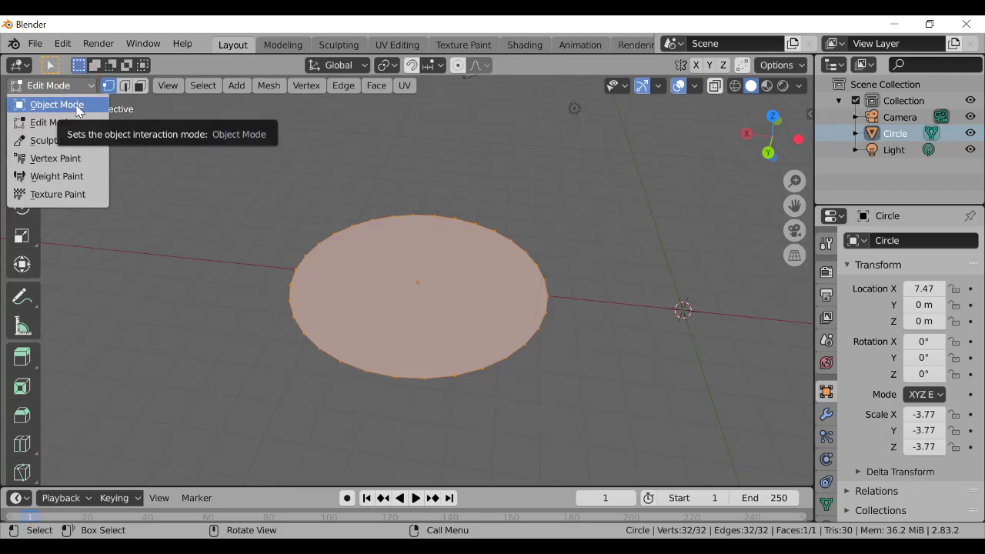
pyautogui.click(76, 111)
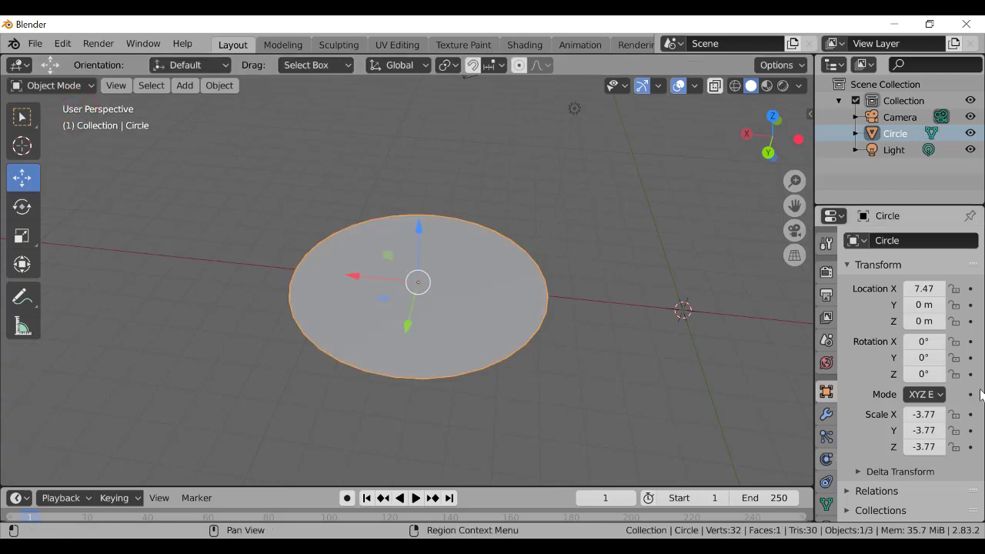
# Add a new material to the circle and set its base color to pale cream, about H 0.125, S 0.165, V 0.906
pyautogui.scroll(-2, 976, 391)
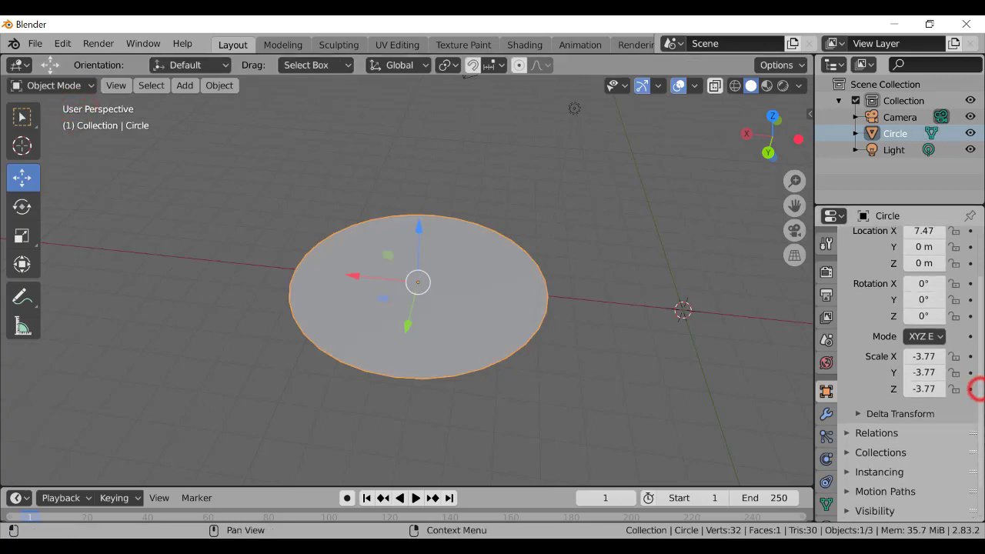
pyautogui.scroll(2, 975, 391)
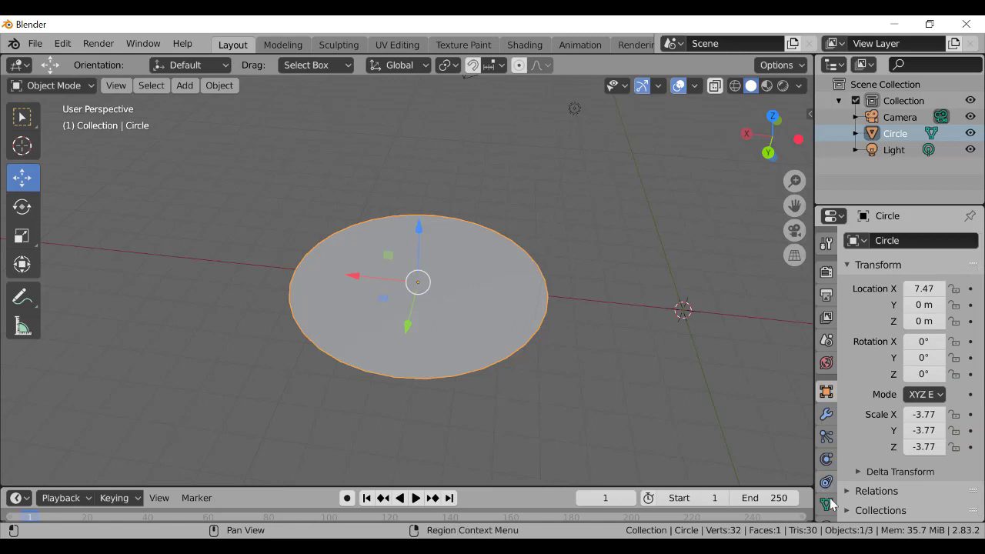
pyautogui.click(826, 459)
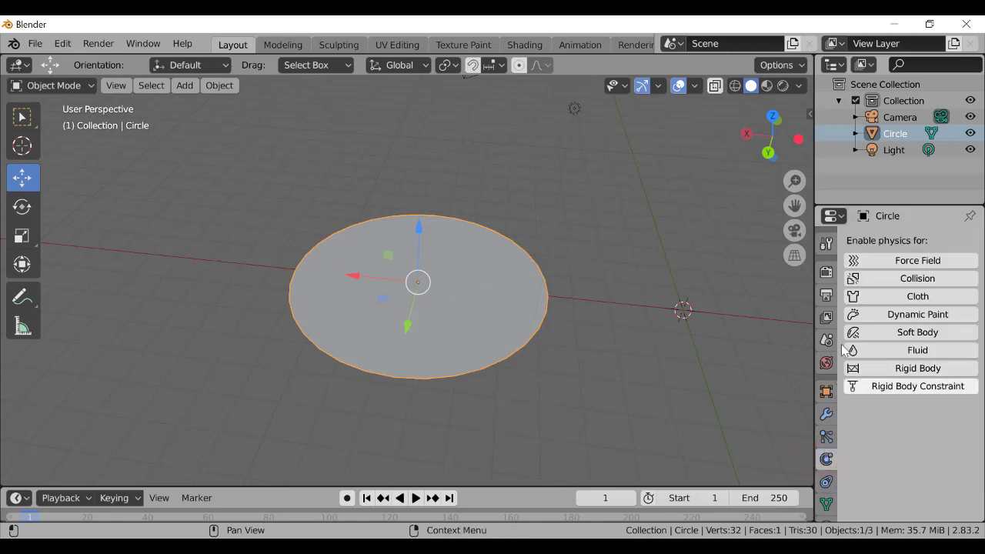
pyautogui.moveTo(863, 205); pyautogui.dragTo(862, 154)
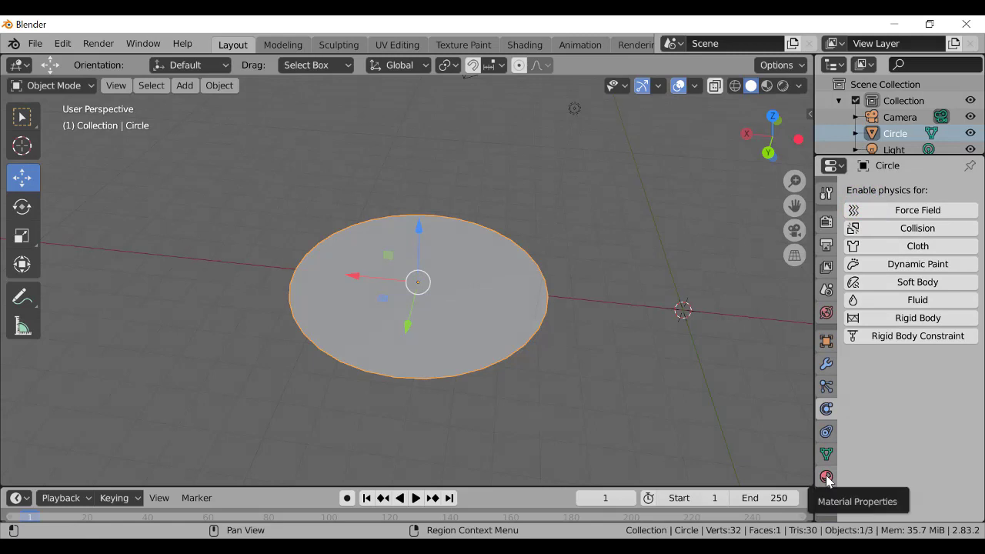
pyautogui.click(826, 478)
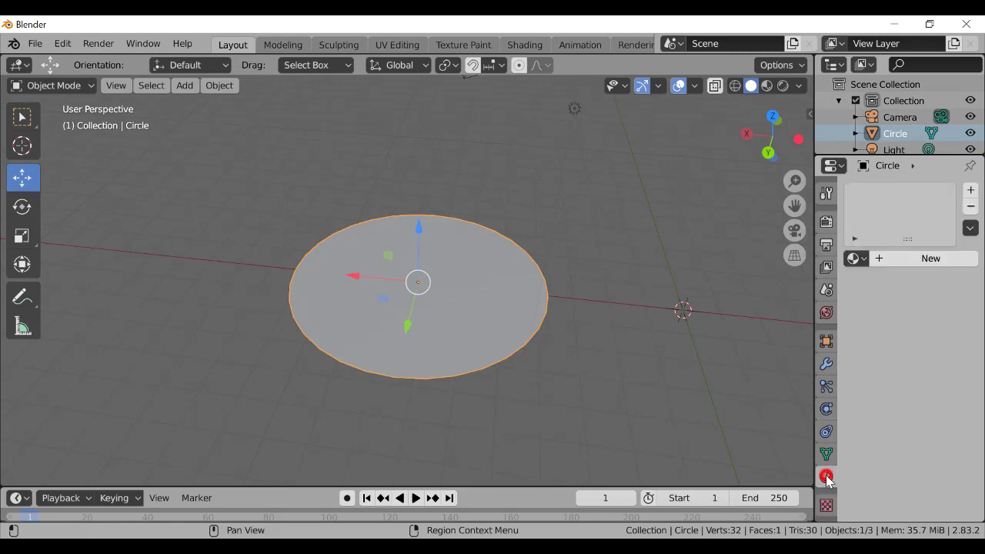
pyautogui.click(911, 262)
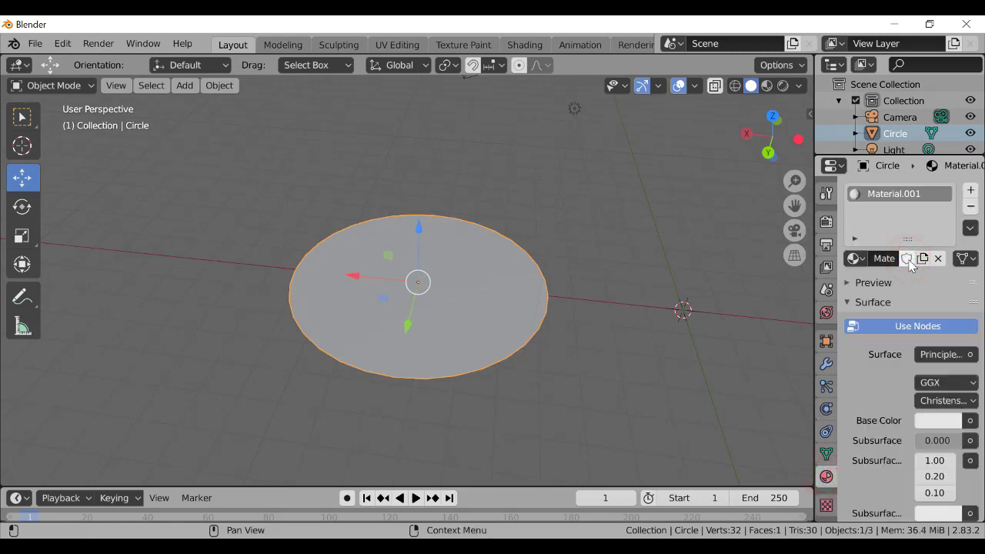
pyautogui.click(937, 420)
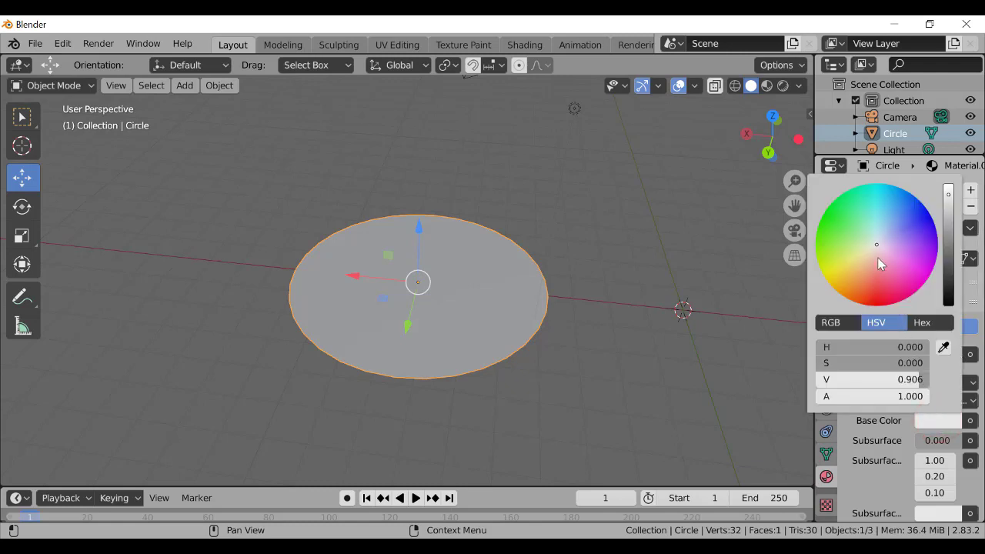
pyautogui.moveTo(879, 257)
pyautogui.mouseDown()
pyautogui.moveTo(870, 243)
pyautogui.moveTo(869, 251)
pyautogui.mouseUp()
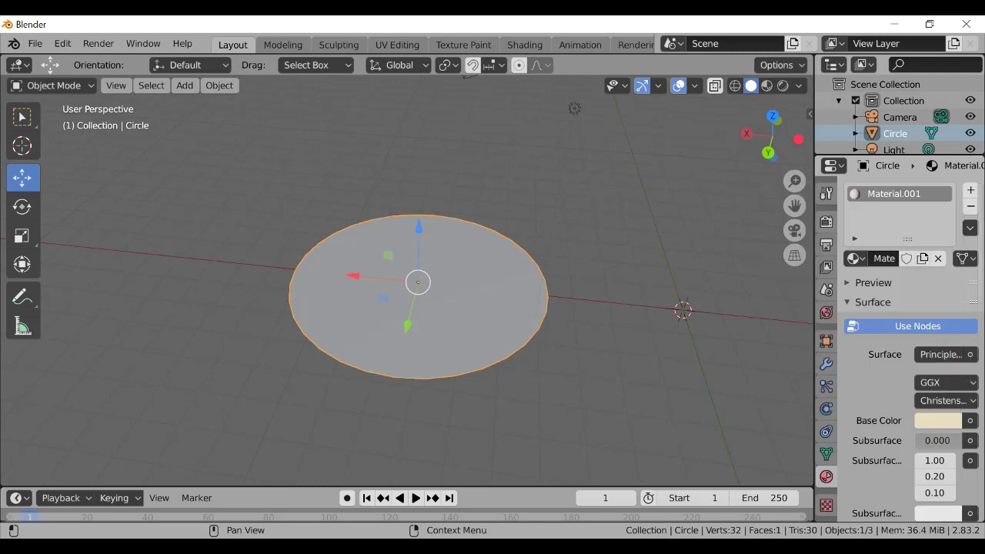
# Show the material preview and raise the circle material's Metallic value to about 0.628
pyautogui.click(984, 342)
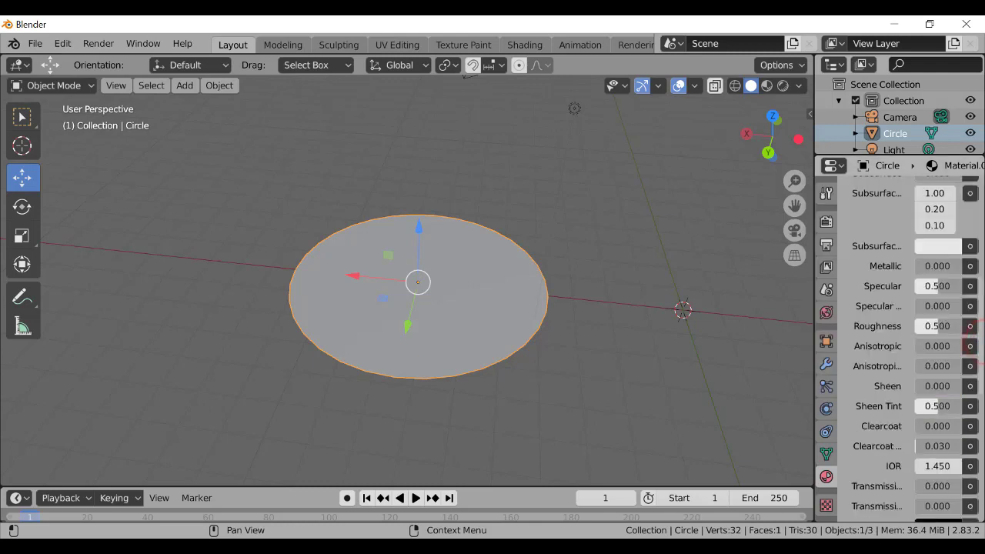
pyautogui.click(981, 355)
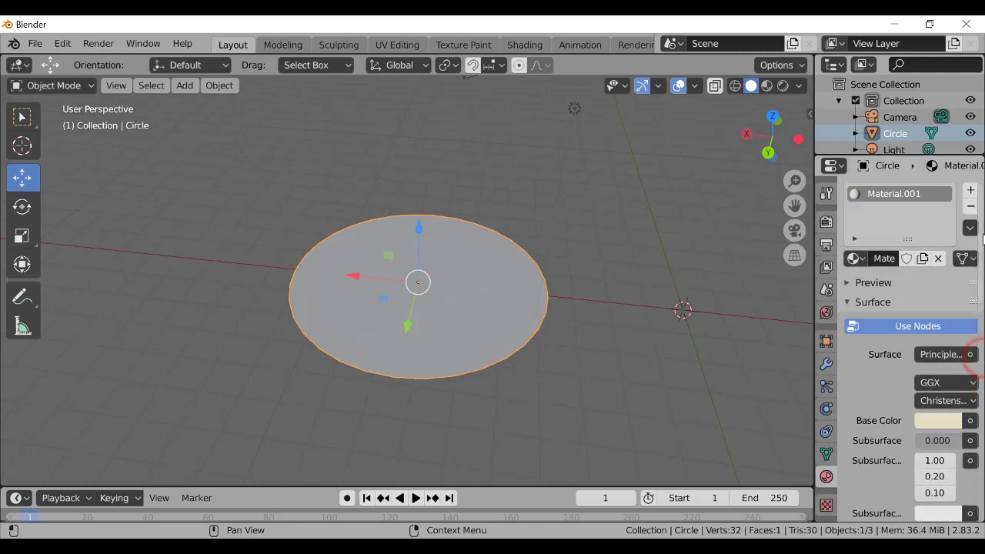
pyautogui.click(850, 284)
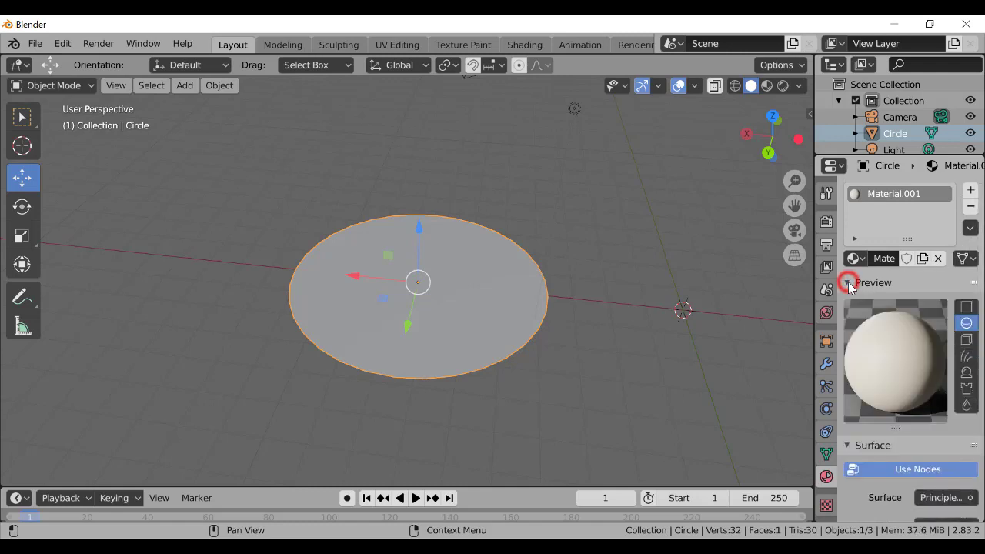
pyautogui.click(849, 284)
pyautogui.click(849, 284)
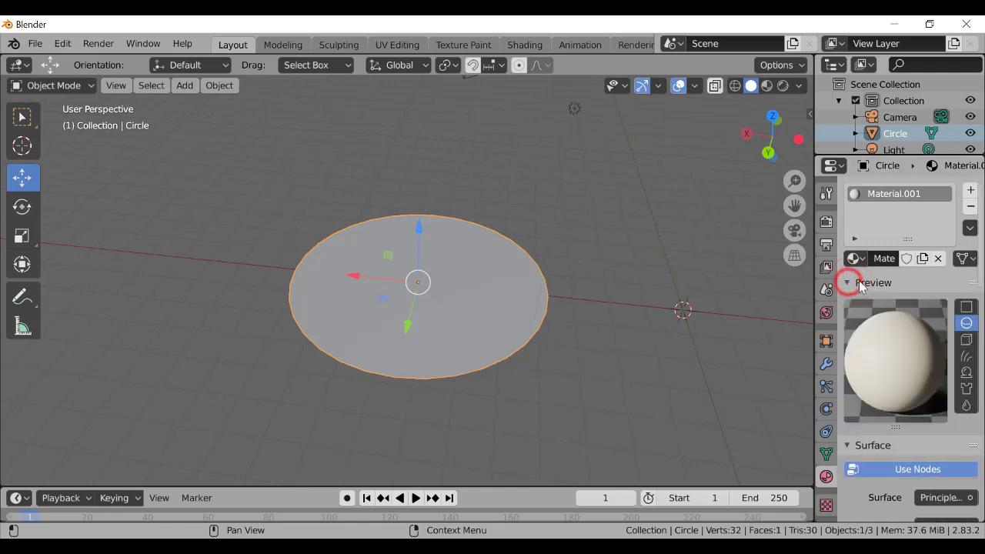
pyautogui.moveTo(981, 258); pyautogui.dragTo(980, 399)
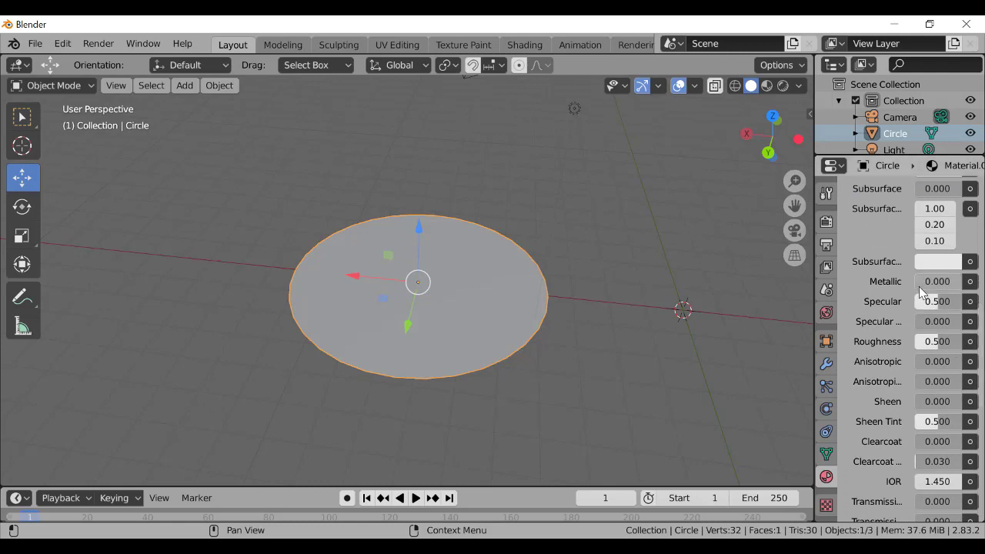
pyautogui.moveTo(918, 287); pyautogui.dragTo(940, 286)
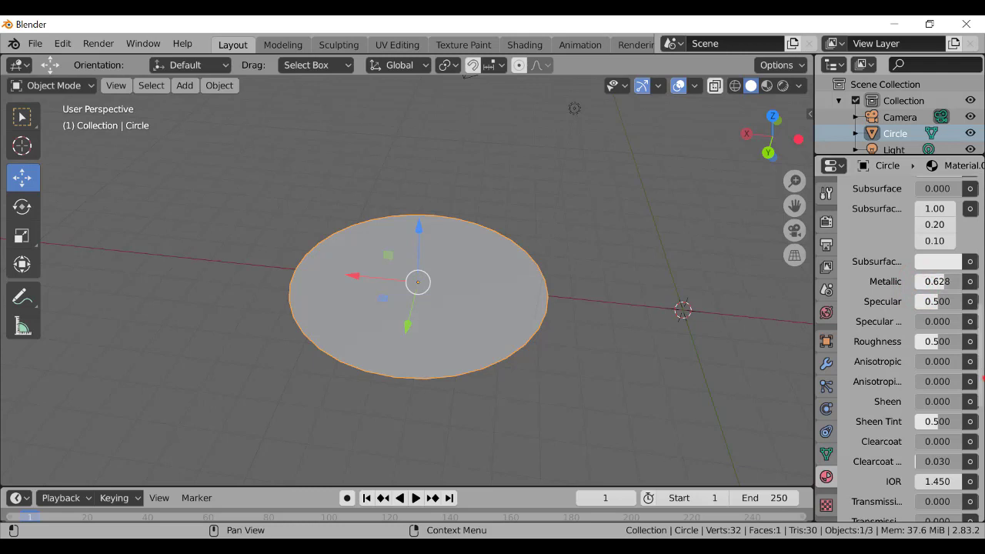
pyautogui.moveTo(980, 377); pyautogui.dragTo(982, 269)
pyautogui.moveTo(983, 234); pyautogui.dragTo(972, 218)
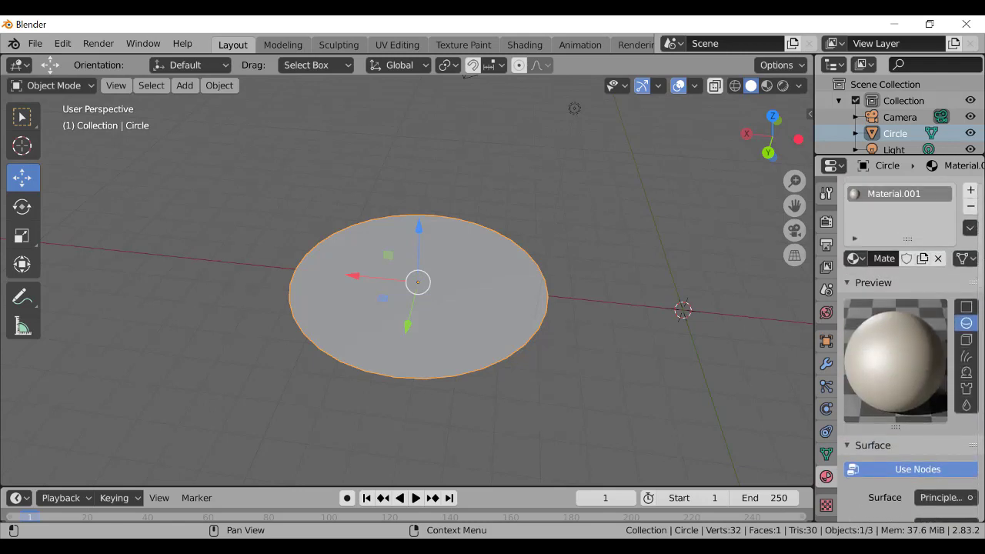
# Inspect the circle's material in rendered viewport shading, then return to solid shading
pyautogui.click(541, 204)
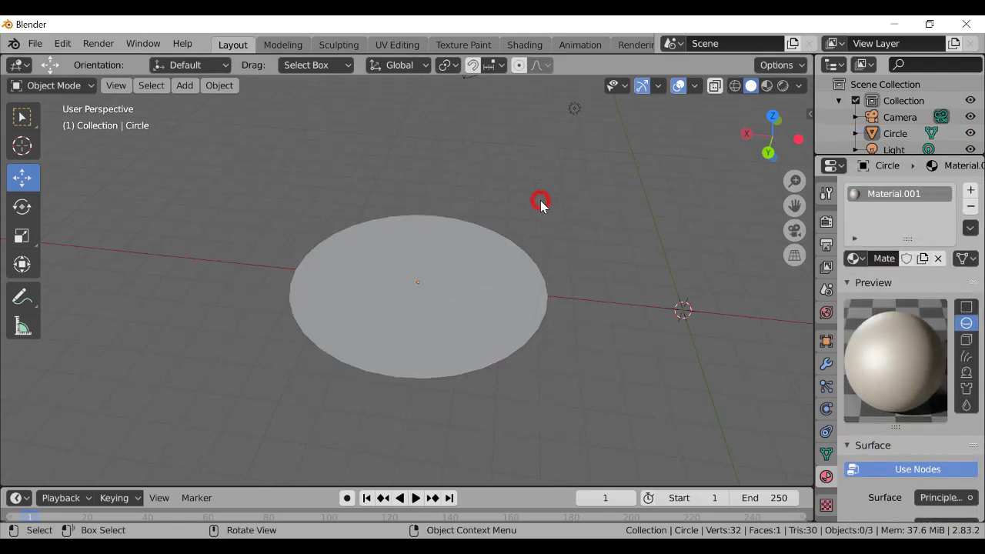
pyautogui.click(490, 268)
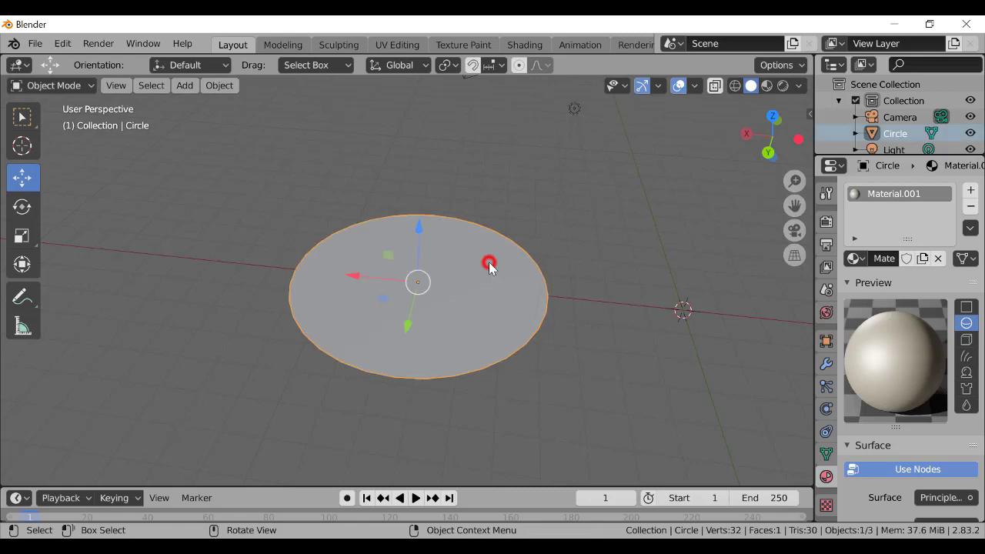
pyautogui.click(782, 86)
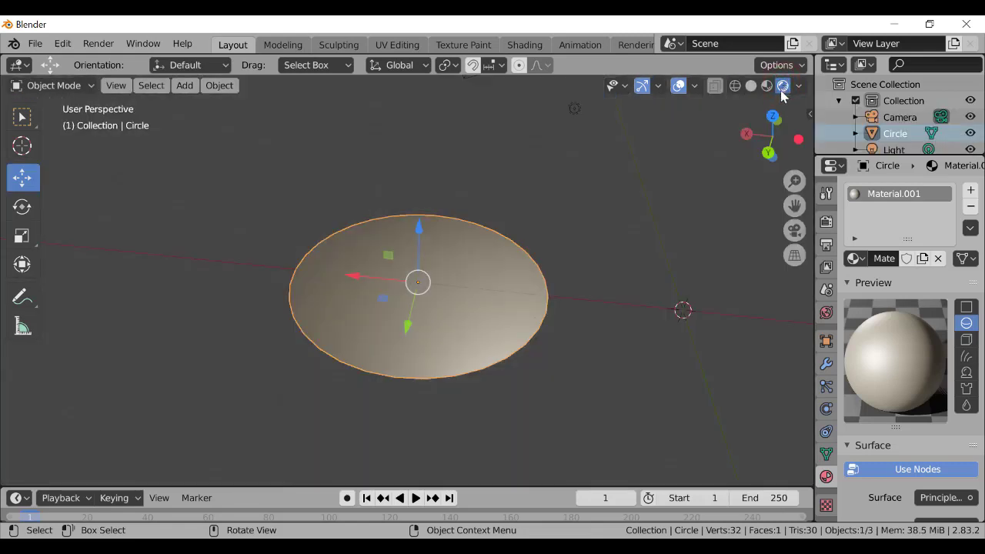
pyautogui.moveTo(771, 136)
pyautogui.mouseDown()
pyautogui.moveTo(777, 117)
pyautogui.moveTo(773, 153)
pyautogui.mouseUp()
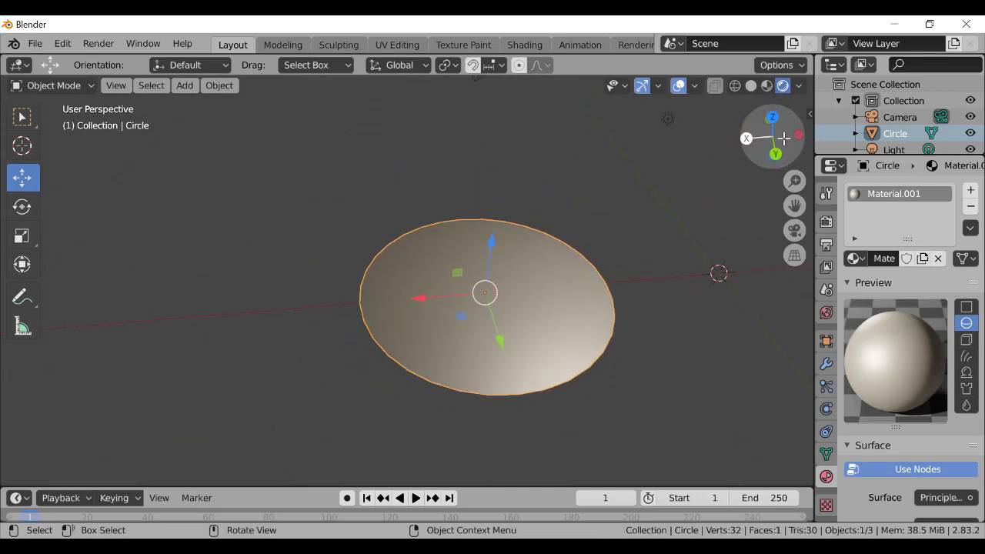
pyautogui.click(751, 86)
pyautogui.moveTo(772, 149); pyautogui.dragTo(770, 150)
# Duplicate the circle in place and scale the copy uniformly until it forms a thin rim around the original
pyautogui.click(526, 269)
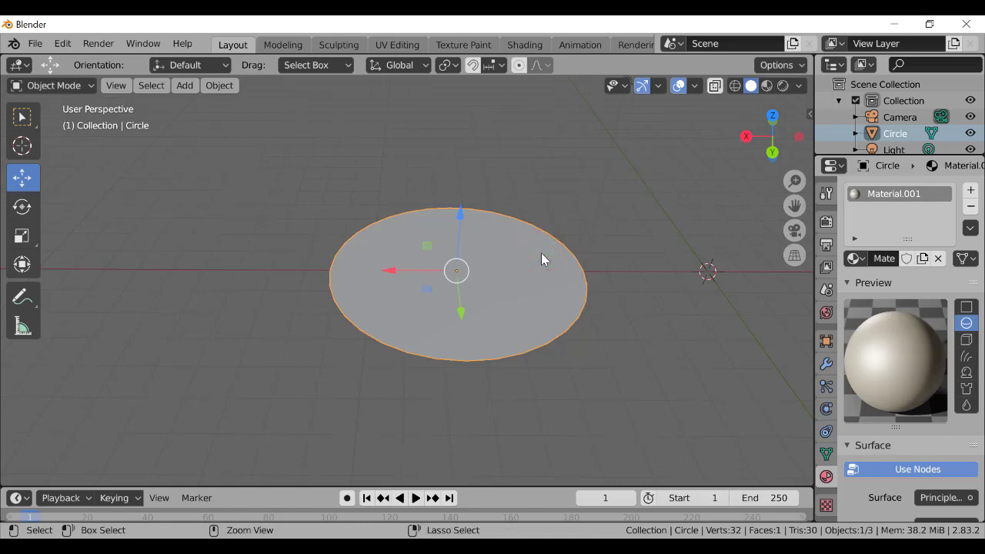
pyautogui.hotkey('ctrl', 'c')
pyautogui.hotkey('ctrl', 'v')
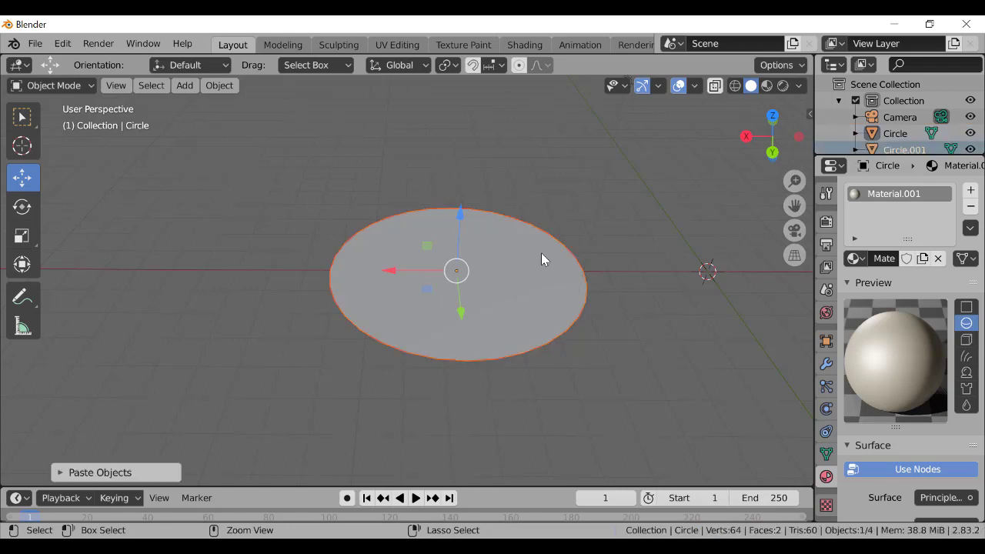
pyautogui.press('s')
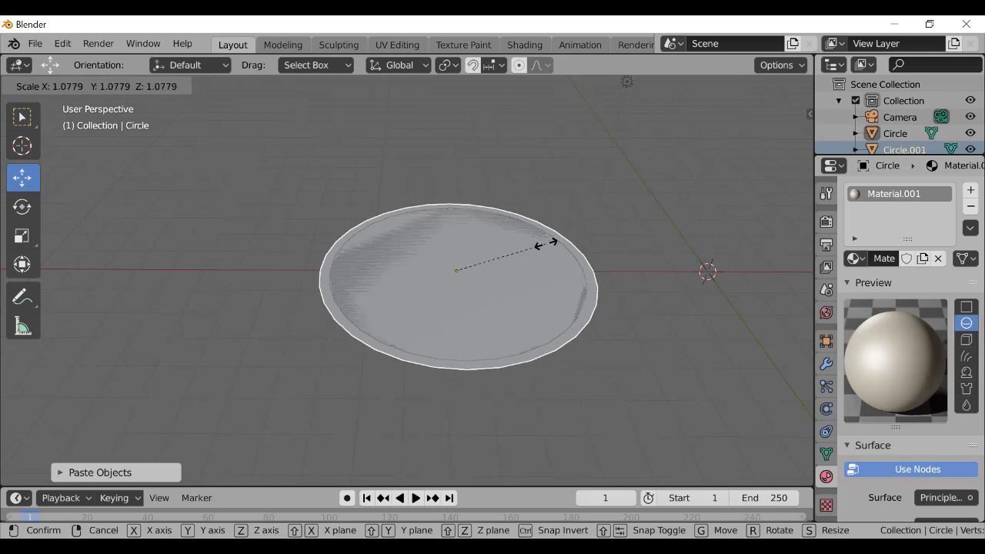
pyautogui.click(543, 245)
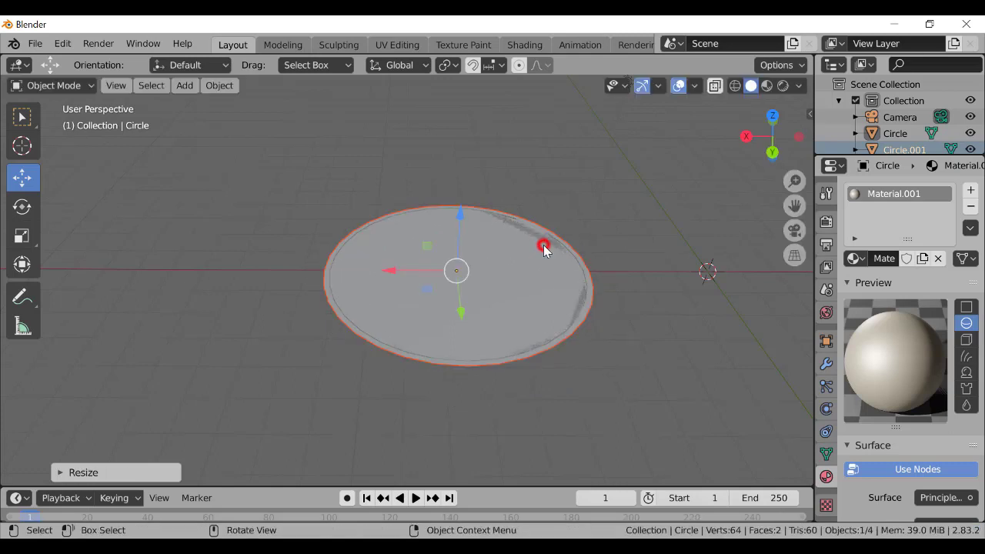
# Darken the base color of the larger circle's material to near black, then deselect the circle
pyautogui.click(587, 310)
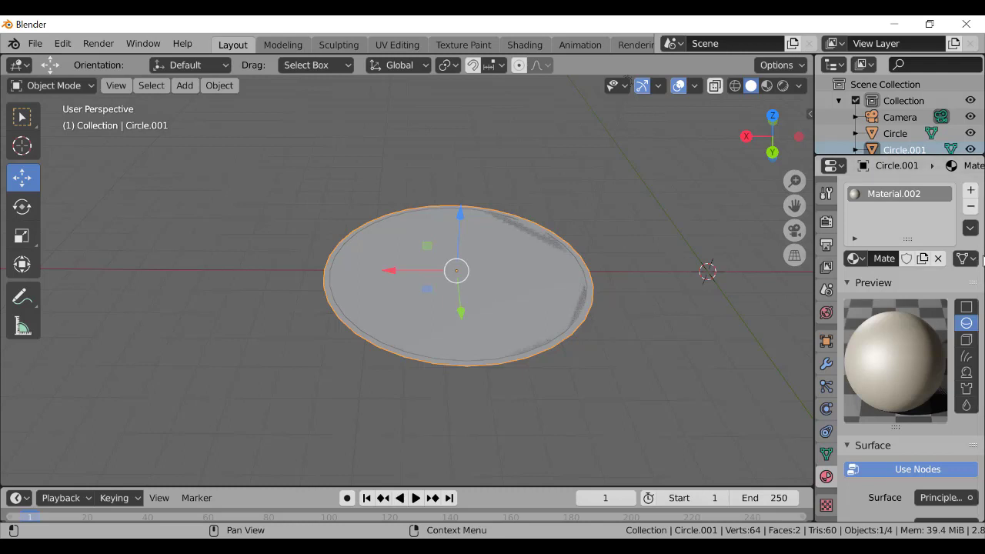
pyautogui.scroll(-7, 963, 335)
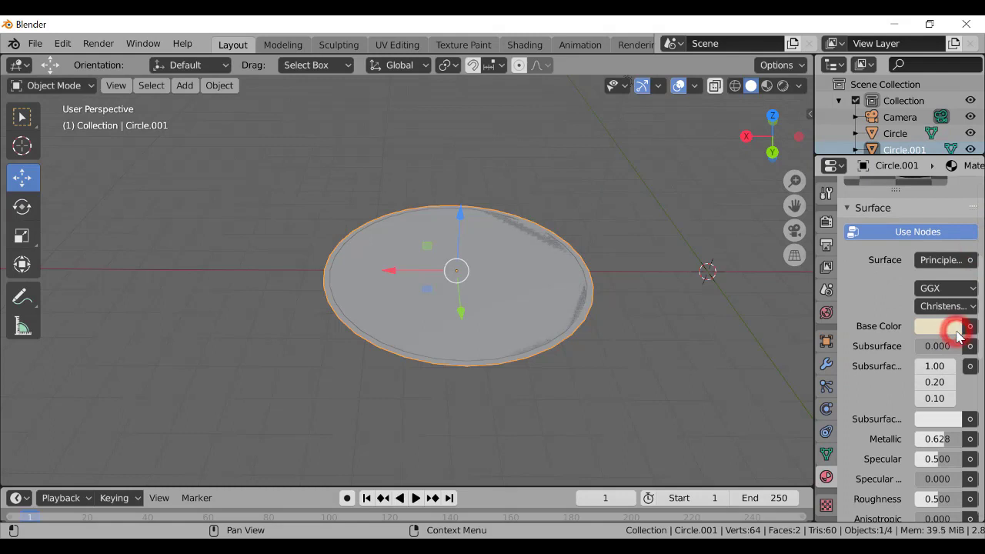
pyautogui.click(953, 337)
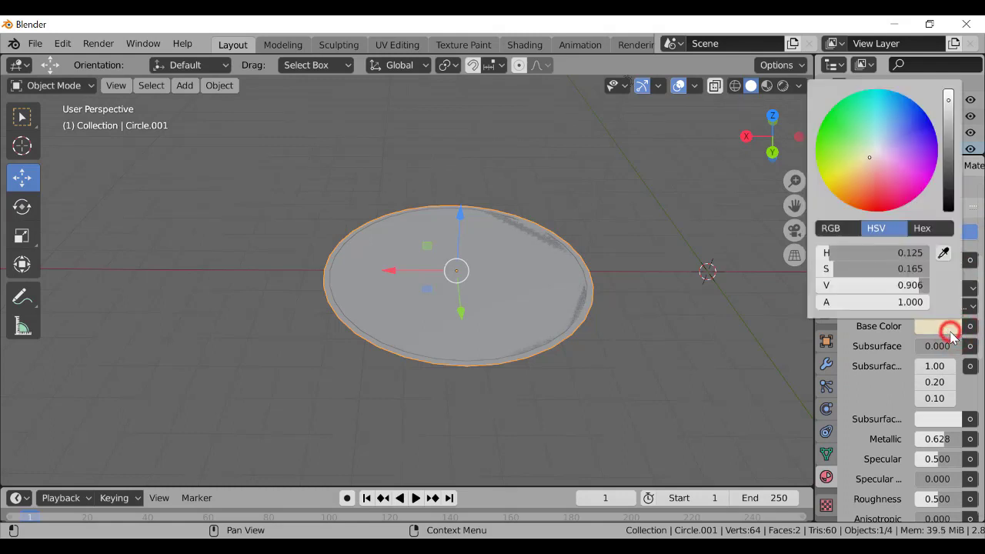
pyautogui.click(948, 162)
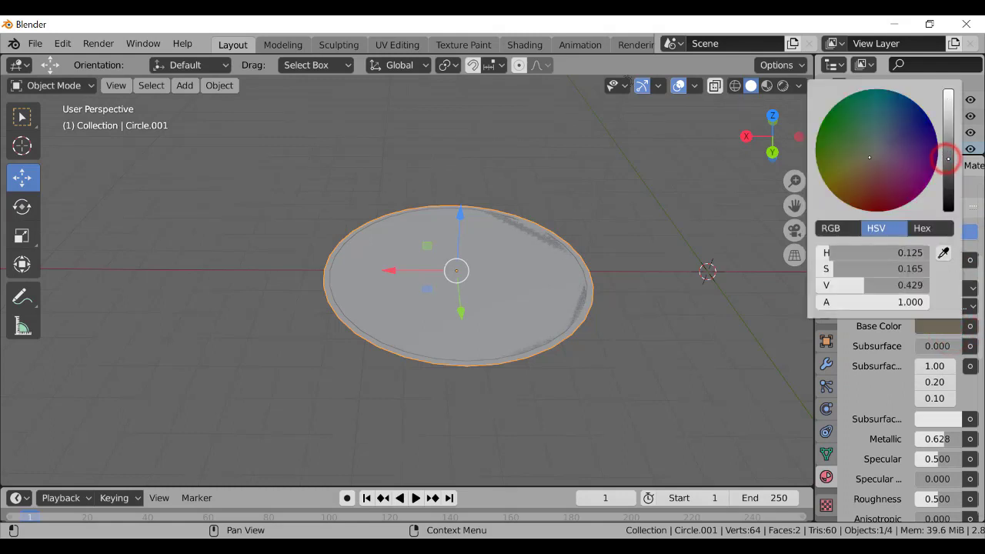
pyautogui.click(947, 163)
pyautogui.moveTo(948, 163); pyautogui.dragTo(948, 198)
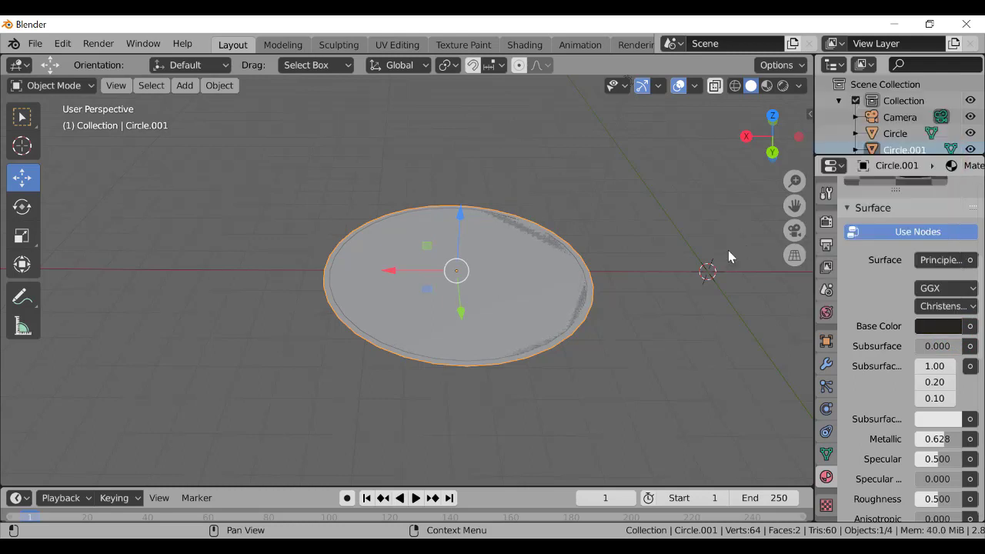
pyautogui.click(703, 260)
# Check both overlapping circles in rendered viewport shading from another angle, then return to solid shading
pyautogui.click(783, 86)
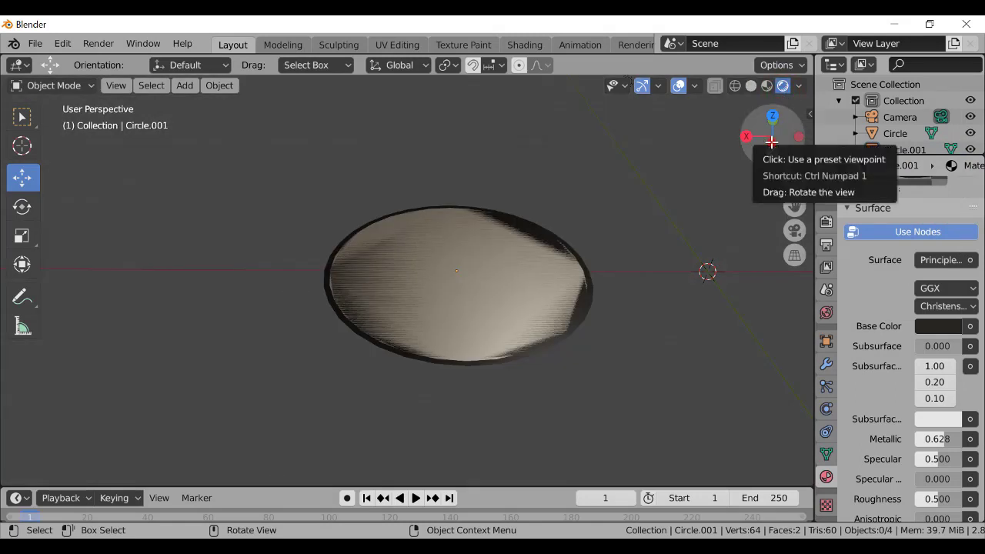
pyautogui.moveTo(772, 137); pyautogui.dragTo(783, 167)
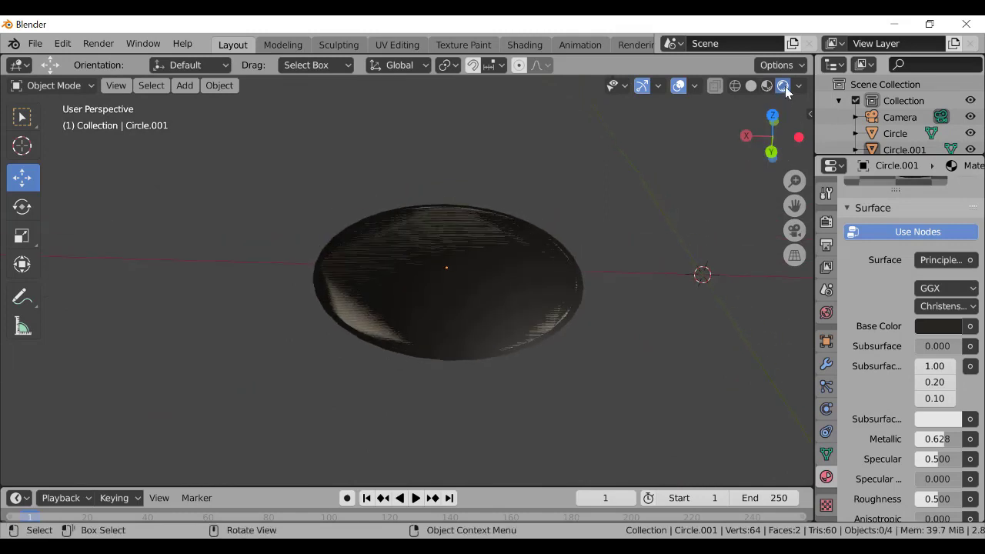
pyautogui.click(750, 85)
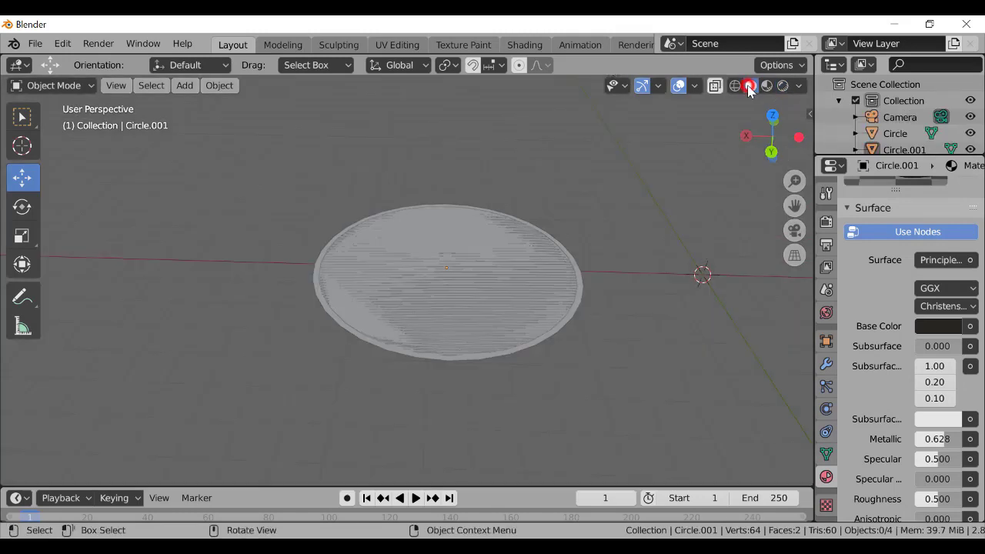
# Lower the larger near-black circle slightly along Z beneath the cream circle, then deselect it
pyautogui.click(576, 311)
pyautogui.click(454, 209)
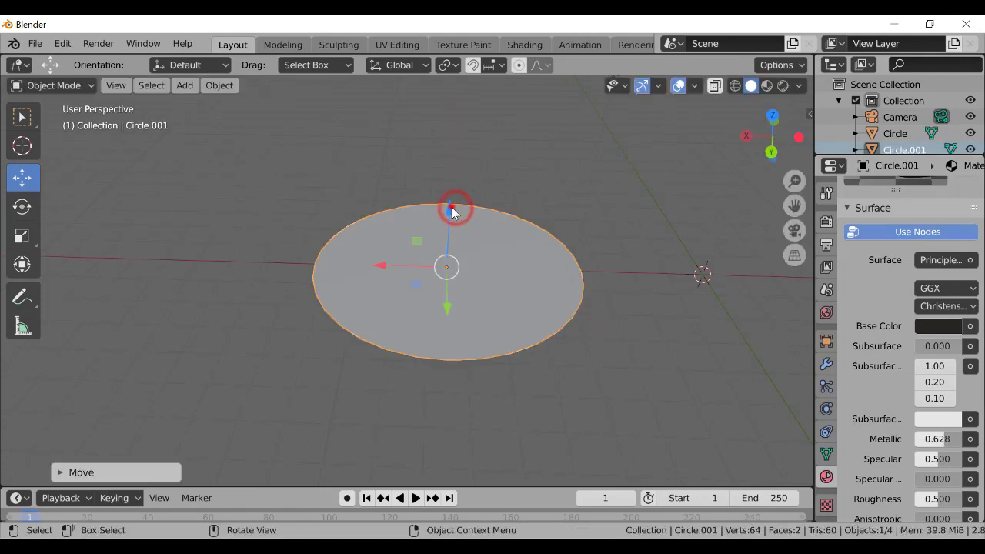
pyautogui.click(456, 213)
pyautogui.click(579, 284)
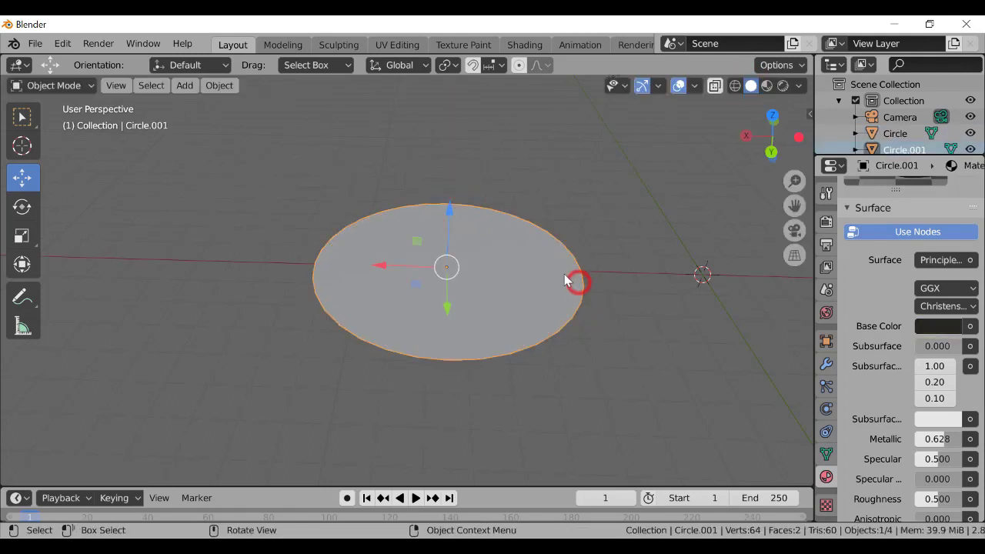
pyautogui.moveTo(451, 214); pyautogui.dragTo(451, 212)
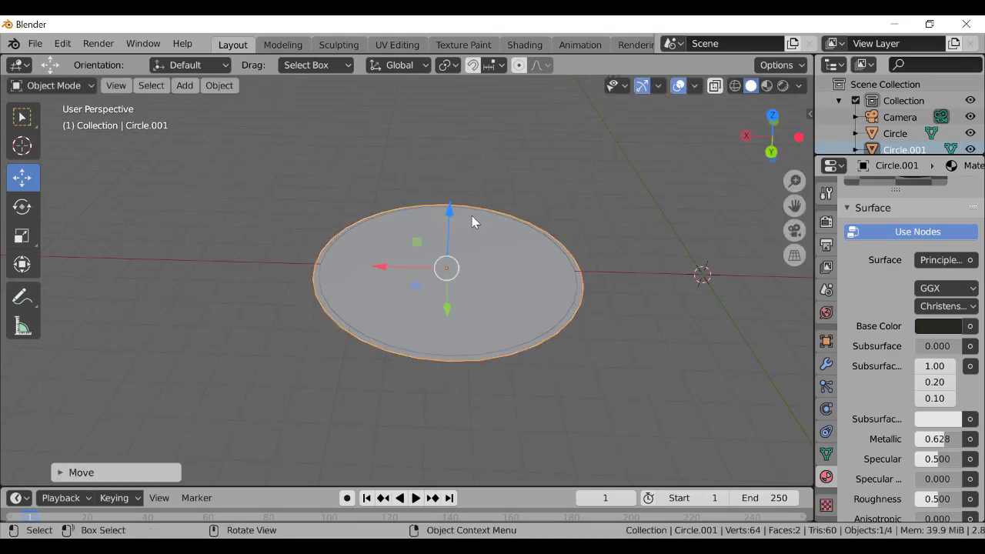
pyautogui.click(597, 235)
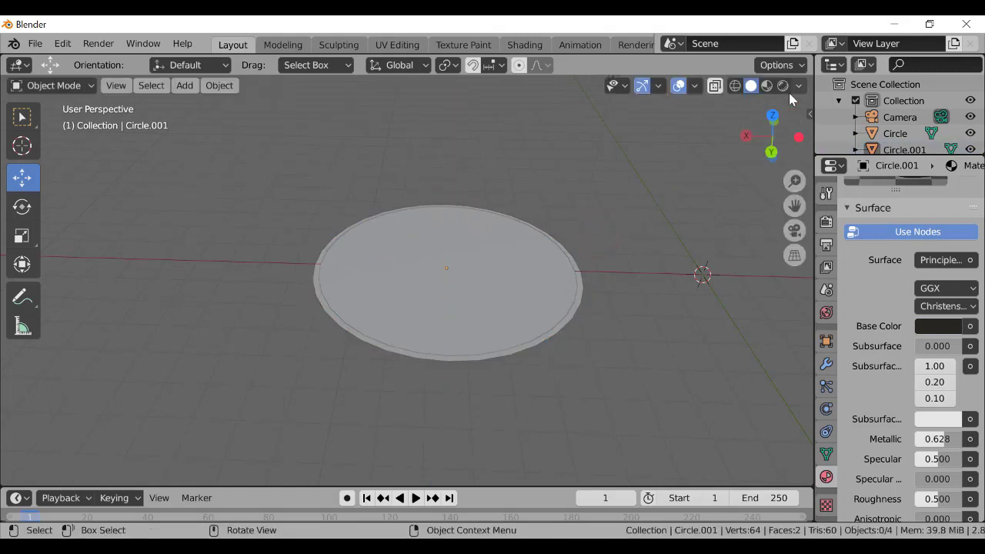
# Inspect the cream circle and its dark rim from several angles in rendered viewport shading, then return to solid shading
pyautogui.click(797, 86)
pyautogui.click(784, 90)
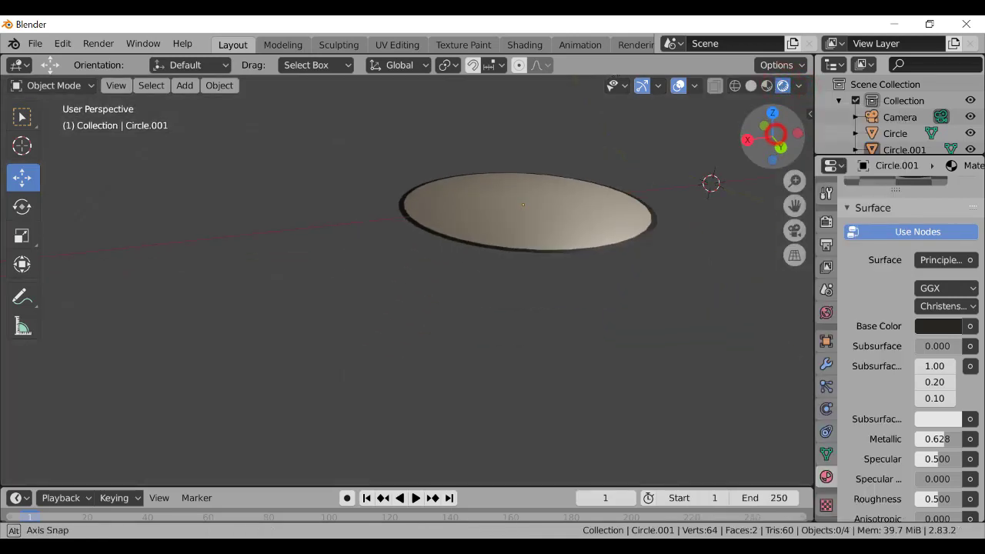
pyautogui.moveTo(771, 137)
pyautogui.mouseDown()
pyautogui.moveTo(771, 113)
pyautogui.moveTo(773, 162)
pyautogui.moveTo(767, 144)
pyautogui.mouseUp()
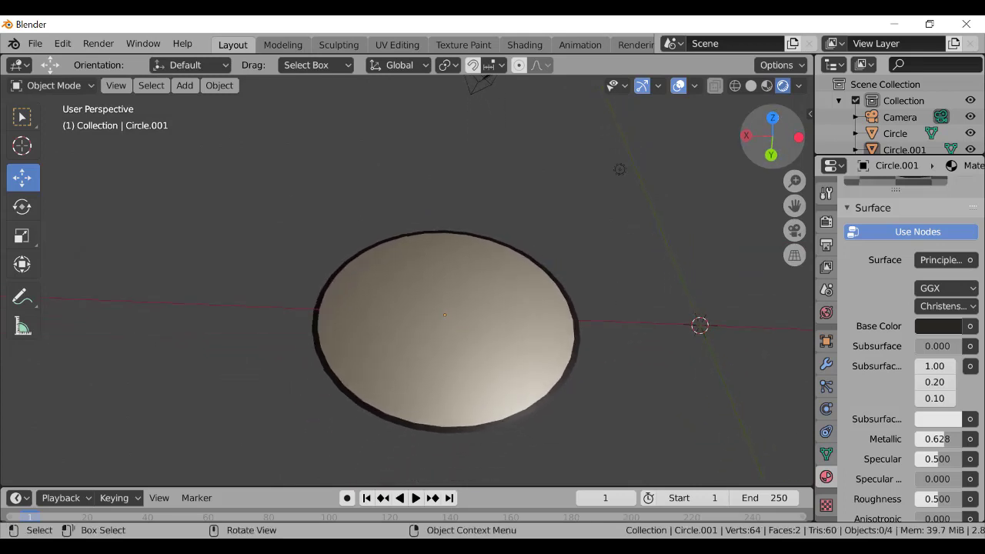
pyautogui.click(782, 85)
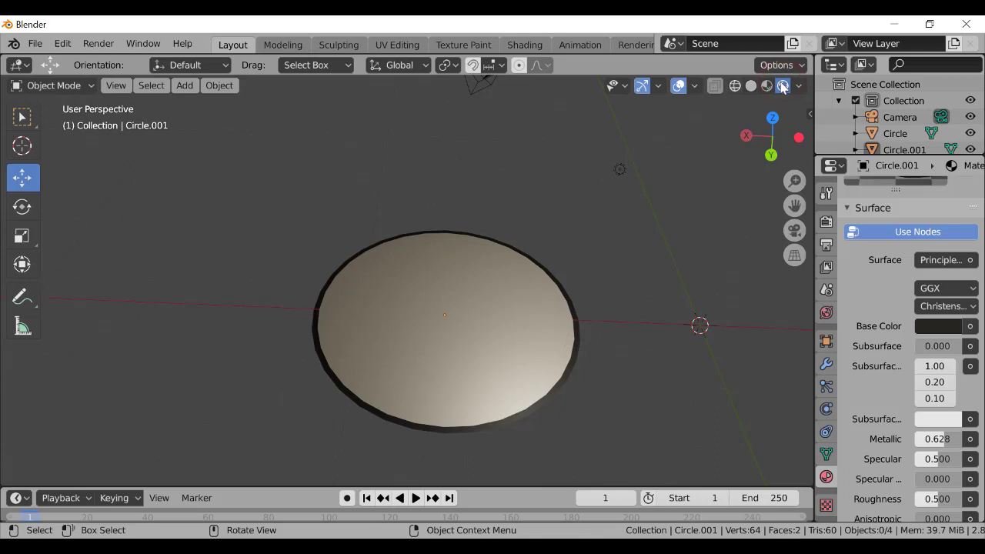
pyautogui.click(750, 86)
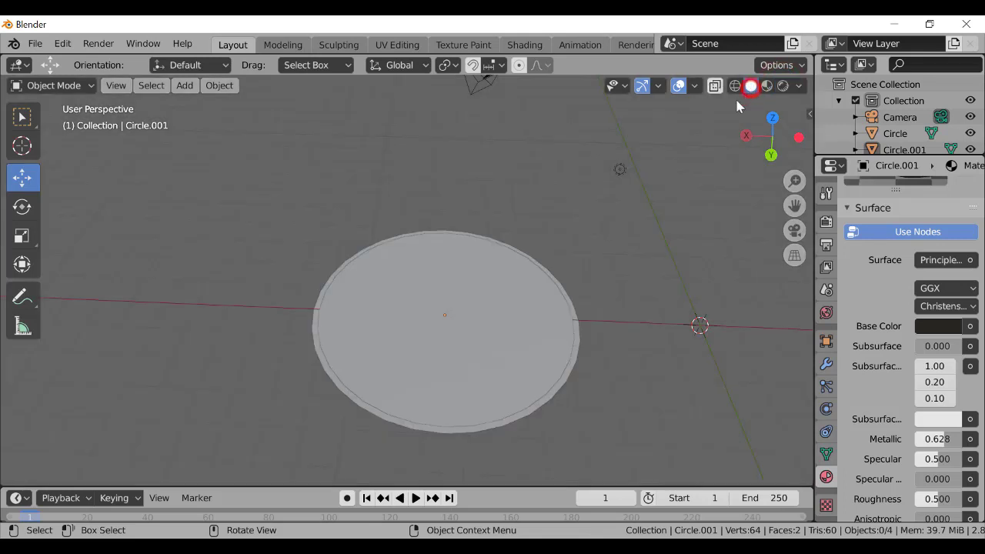
# Duplicate the cream circle in place and scale the copy uniformly to about 1.35 times its size
pyautogui.click(494, 308)
pyautogui.press('ctrl')
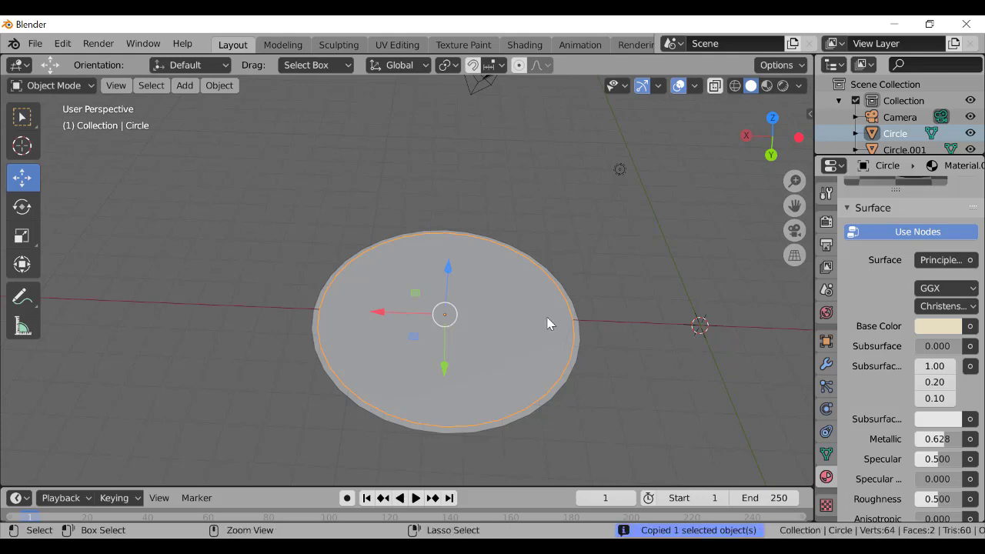
pyautogui.hotkey('ctrl', 'v')
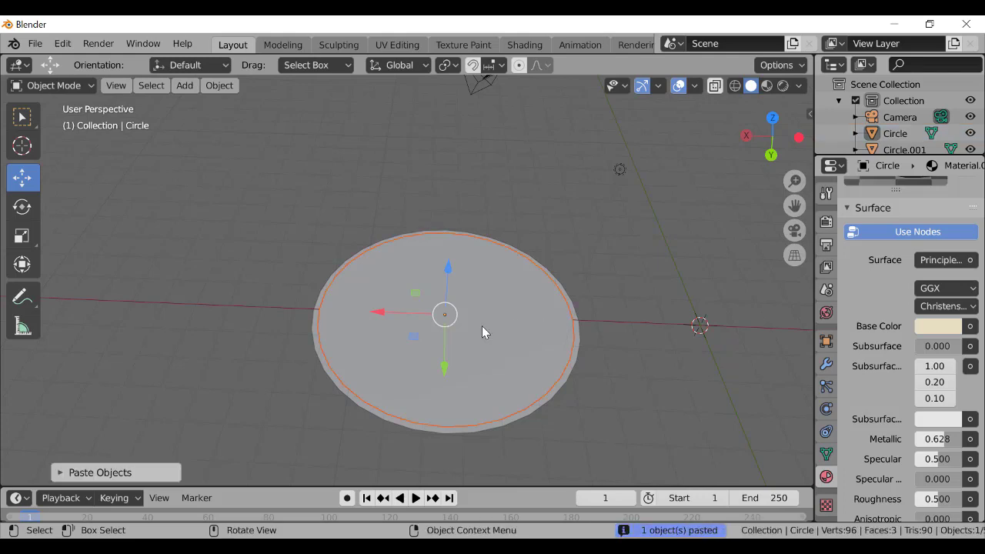
pyautogui.press('s')
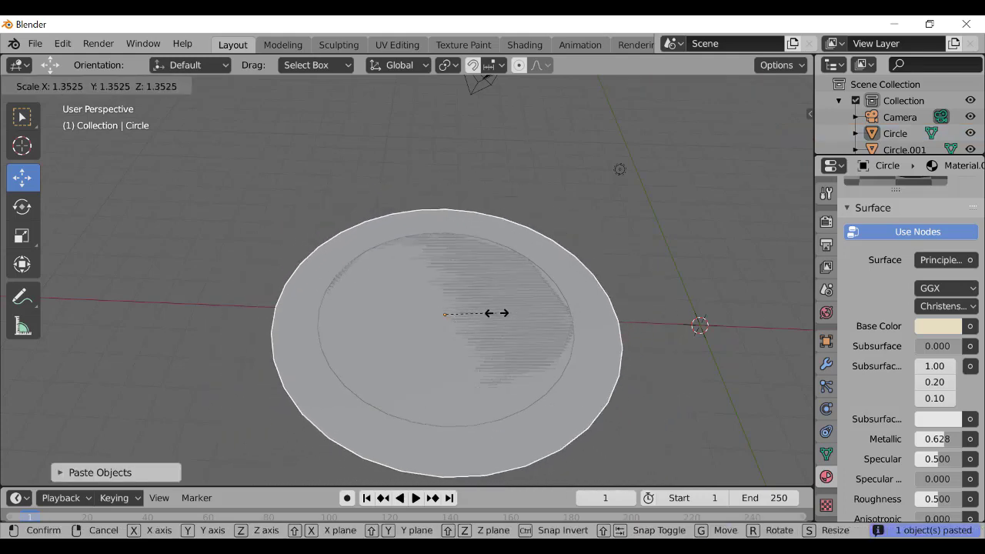
pyautogui.click(495, 314)
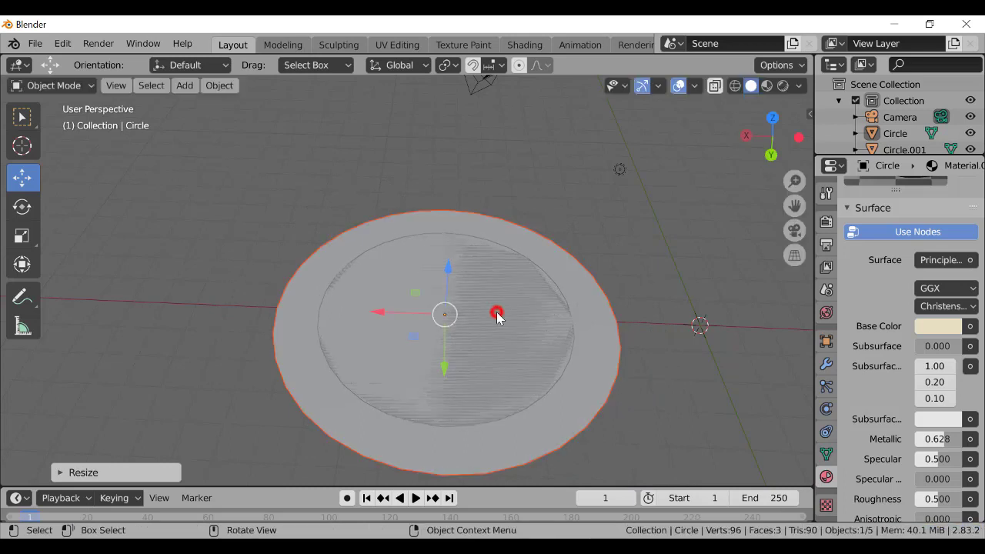
# Lower the enlarged cream copy slightly along Z beneath the other two circles and deselect it
pyautogui.click(600, 311)
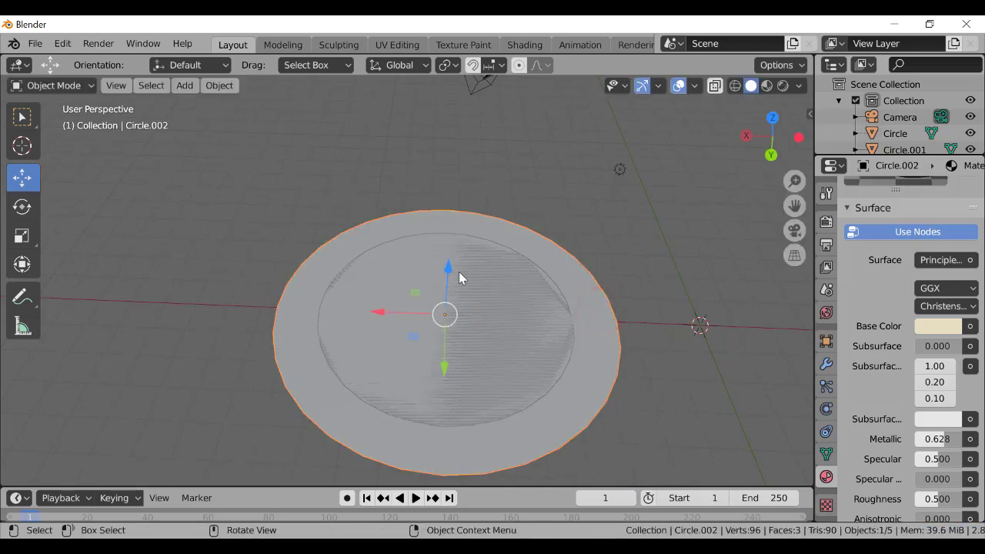
pyautogui.moveTo(448, 268); pyautogui.dragTo(446, 271)
pyautogui.click(620, 233)
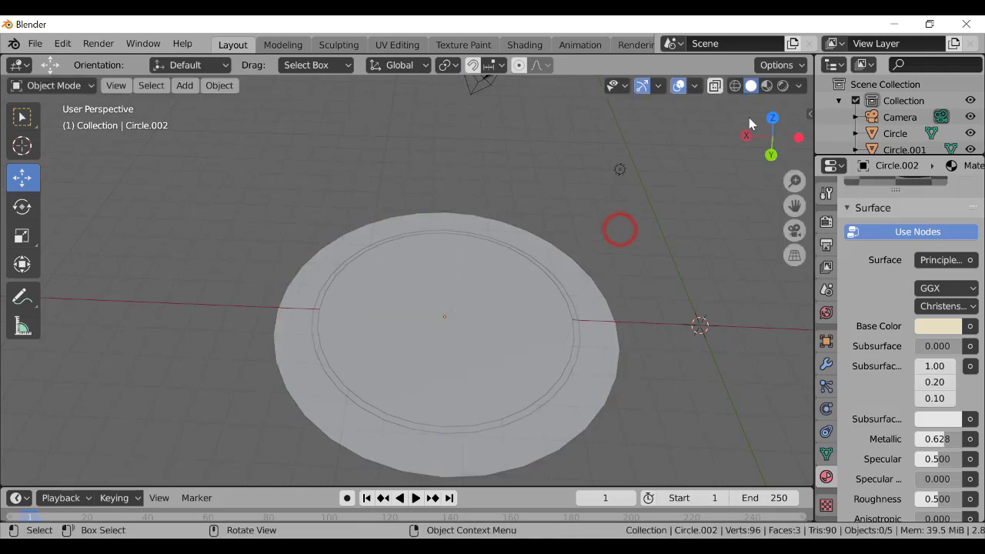
# Switch the viewport to rendered shading and view the three layered circles from another angle
pyautogui.click(782, 85)
pyautogui.moveTo(770, 130)
pyautogui.mouseDown()
pyautogui.moveTo(769, 117)
pyautogui.moveTo(392, 94)
pyautogui.moveTo(384, 81)
pyautogui.moveTo(800, 120)
pyautogui.moveTo(827, 111)
pyautogui.moveTo(851, 154)
pyautogui.moveTo(825, 183)
pyautogui.moveTo(813, 144)
pyautogui.moveTo(846, 128)
pyautogui.moveTo(777, 150)
pyautogui.moveTo(490, 111)
pyautogui.moveTo(484, 93)
pyautogui.moveTo(769, 127)
pyautogui.moveTo(764, 99)
pyautogui.mouseUp()
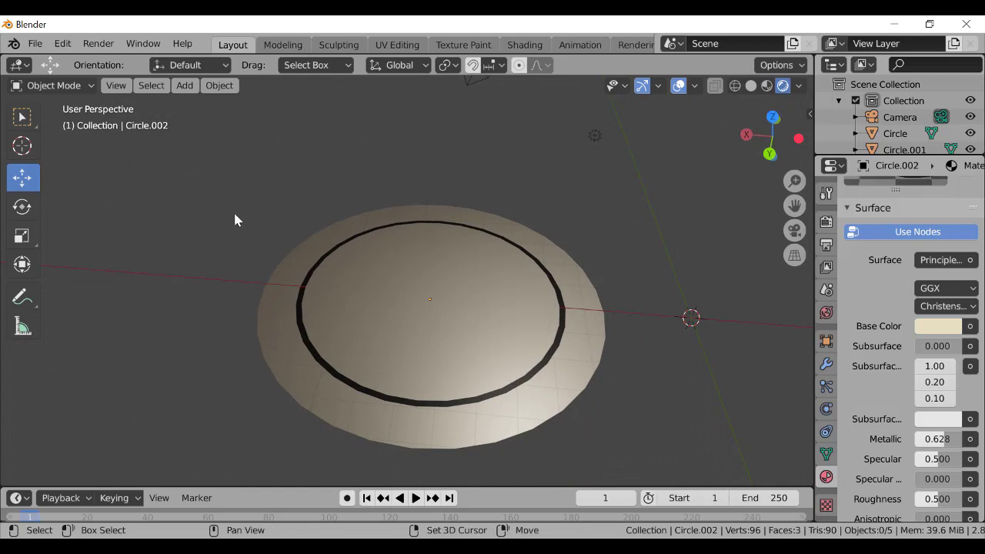
pyautogui.hotkey('shift', 'a')
# Switch to the browser to study the textured sports virtual set reference image, then return to Blender
pyautogui.hotkey('alt', 'Tab')
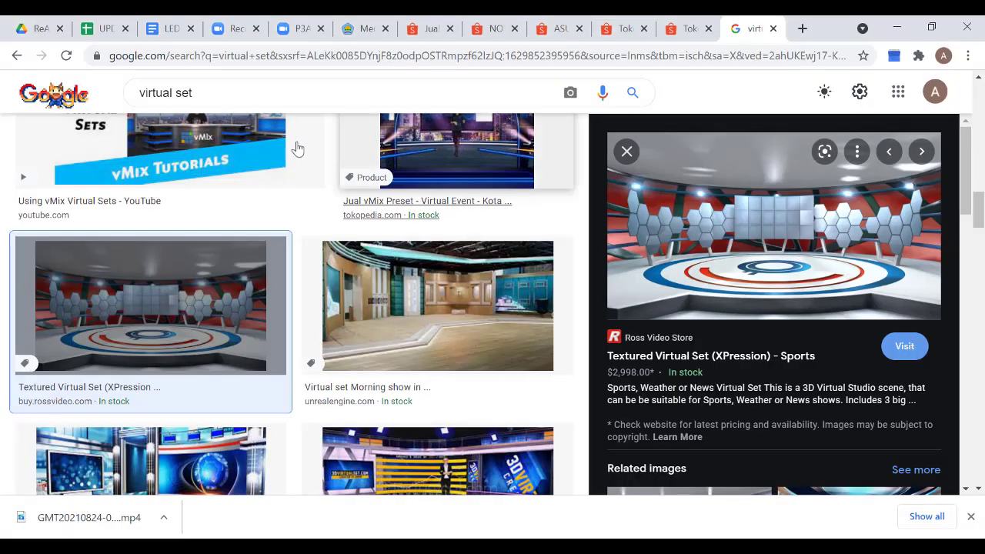
pyautogui.moveTo(977, 219); pyautogui.dragTo(979, 219)
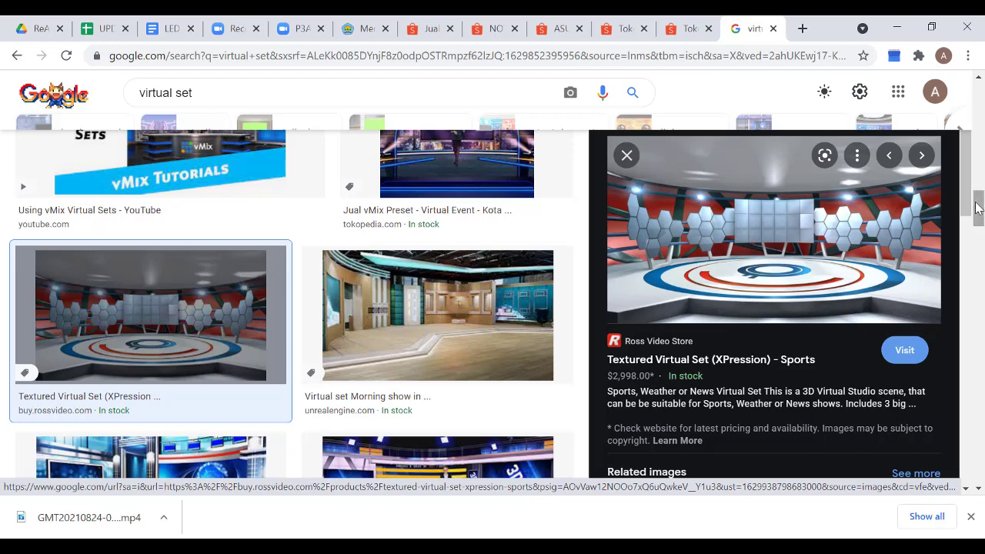
pyautogui.hotkey('alt', 'Tab')
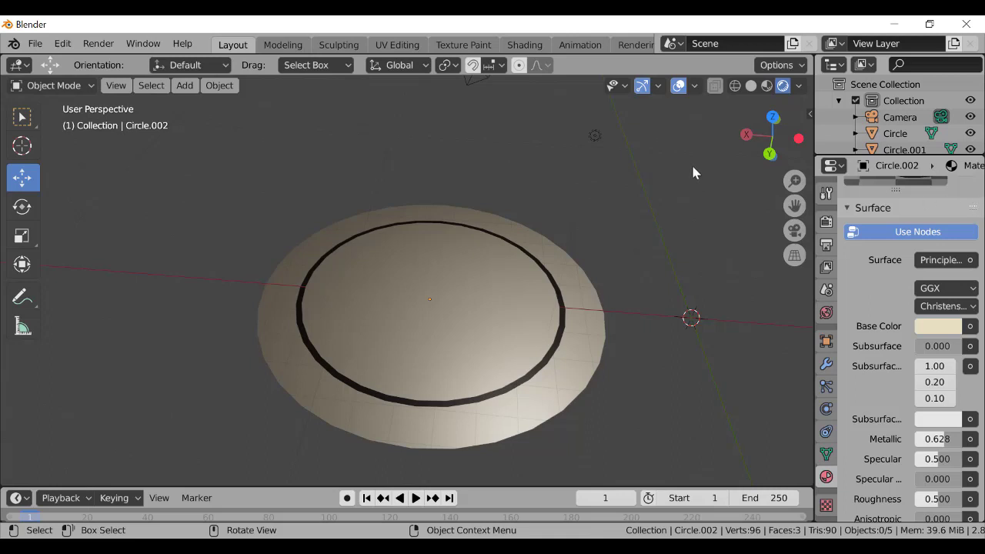
pyautogui.click(89, 87)
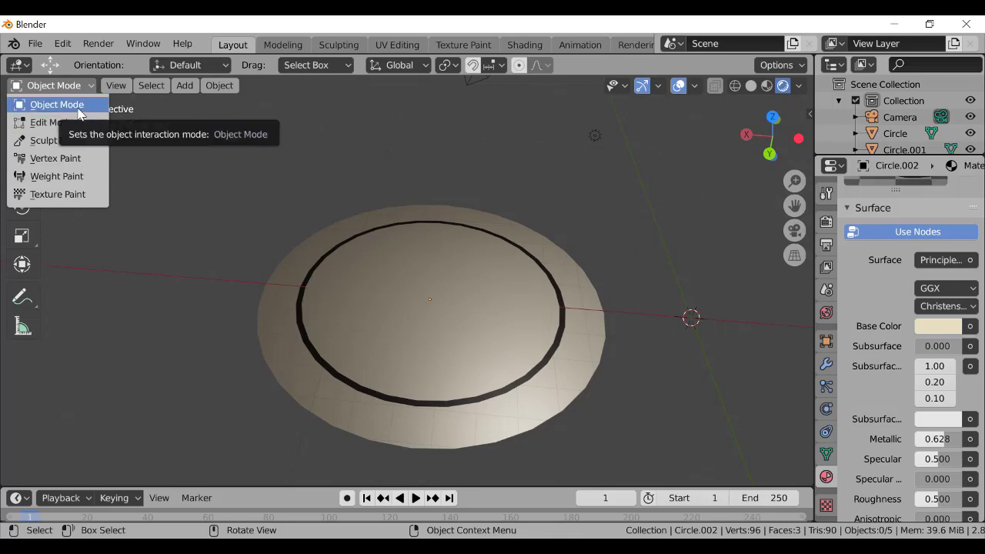
pyautogui.click(363, 306)
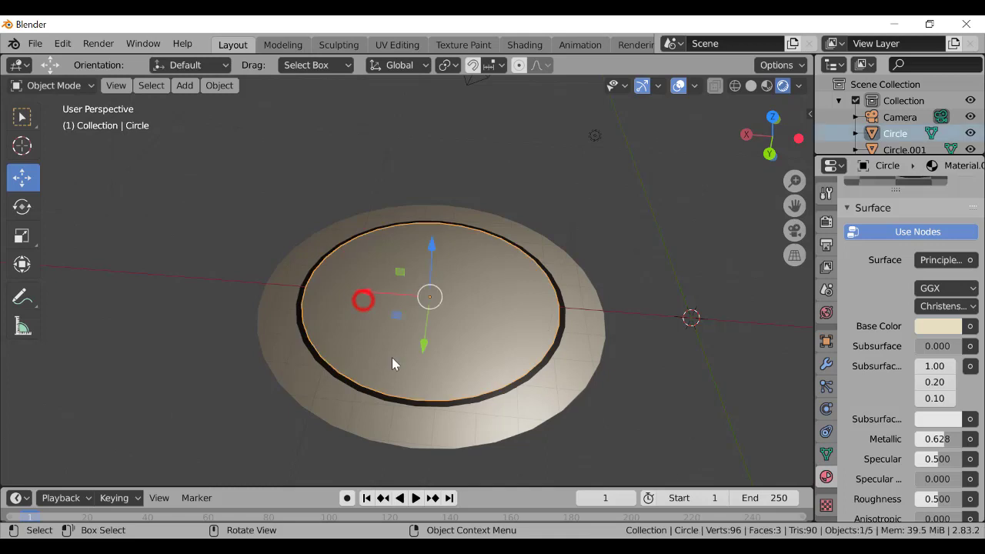
pyautogui.keyDown('shift'); pyautogui.click(414, 402); pyautogui.keyUp('shift')
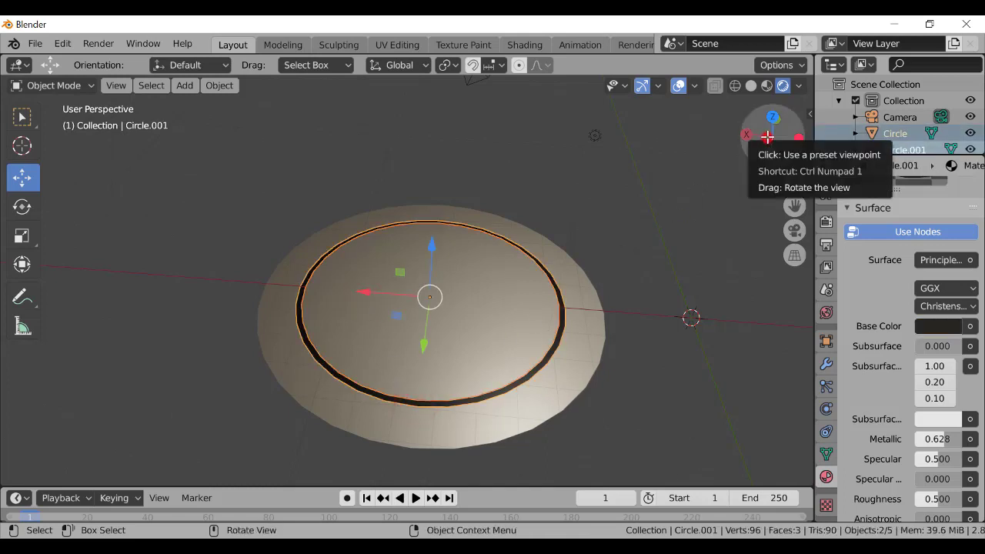
pyautogui.moveTo(767, 136); pyautogui.dragTo(767, 146)
pyautogui.click(713, 193)
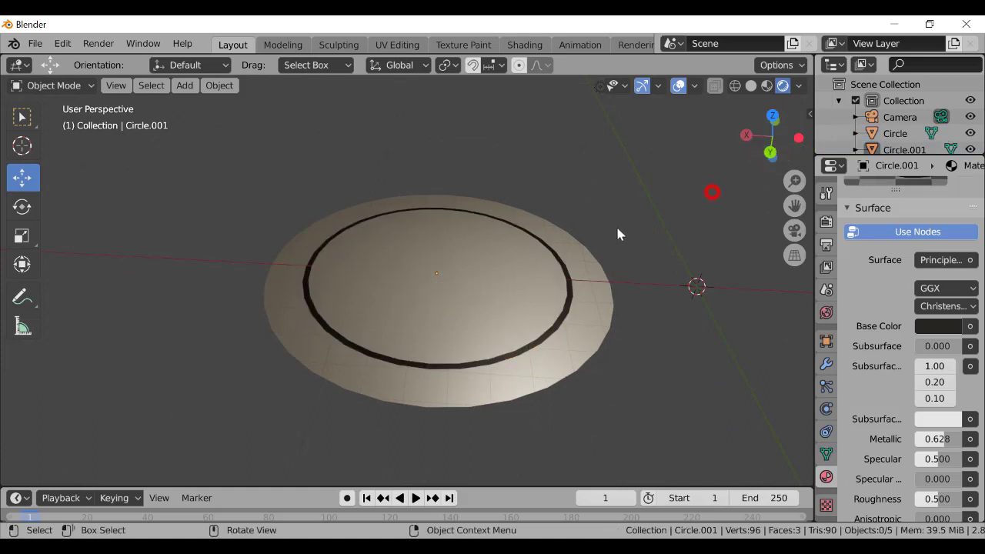
# Raise the inner cream circle along Z and slide it aside along X to uncover the near-black circle
pyautogui.click(414, 307)
pyautogui.moveTo(439, 220); pyautogui.dragTo(445, 195)
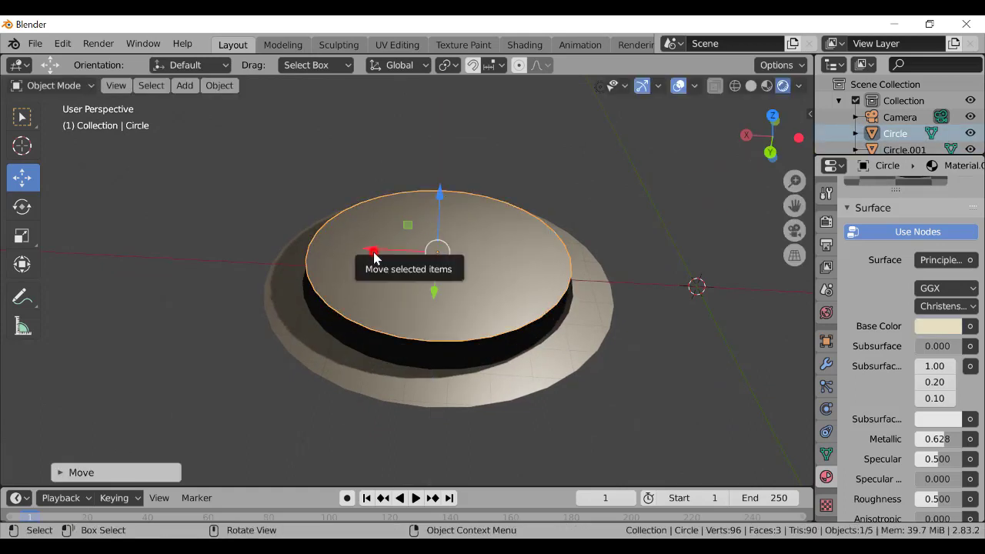
pyautogui.moveTo(374, 253); pyautogui.dragTo(583, 252)
# Enter Edit Mode on the near-black circle and extrude its face slightly upward into a low disc
pyautogui.click(362, 304)
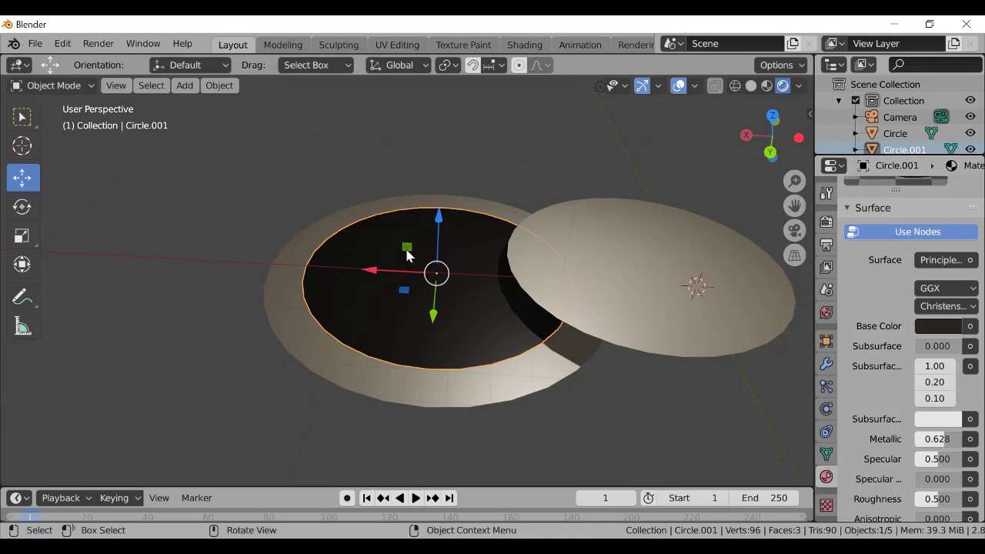
pyautogui.click(84, 91)
pyautogui.click(66, 121)
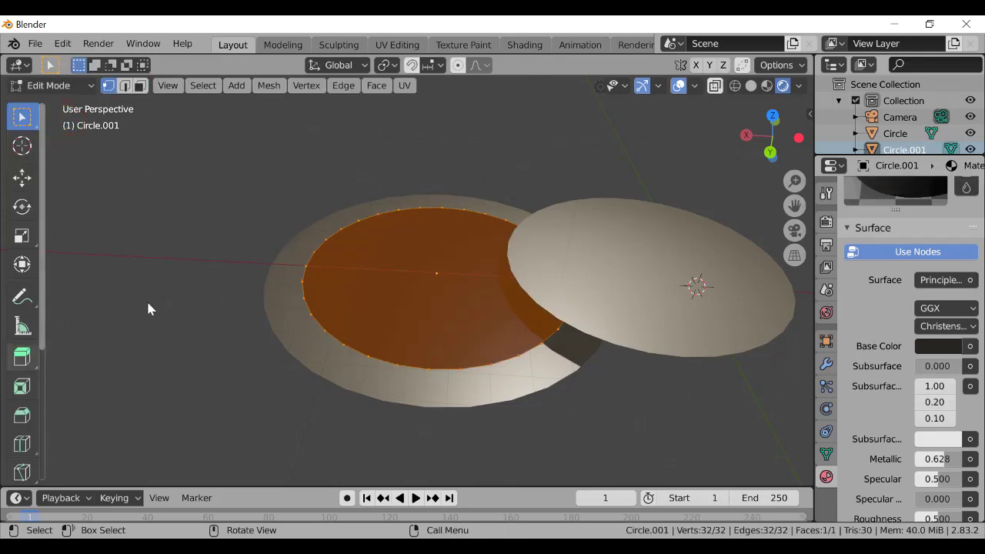
pyautogui.click(25, 353)
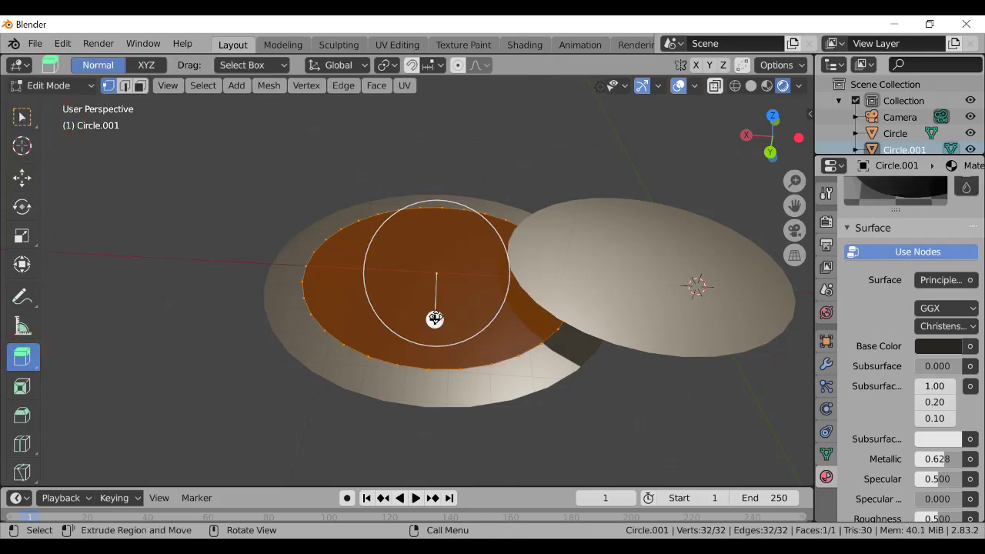
pyautogui.moveTo(435, 319); pyautogui.dragTo(437, 303)
pyautogui.moveTo(747, 136)
pyautogui.mouseDown()
pyautogui.moveTo(748, 119)
pyautogui.moveTo(748, 150)
pyautogui.moveTo(761, 123)
pyautogui.mouseUp()
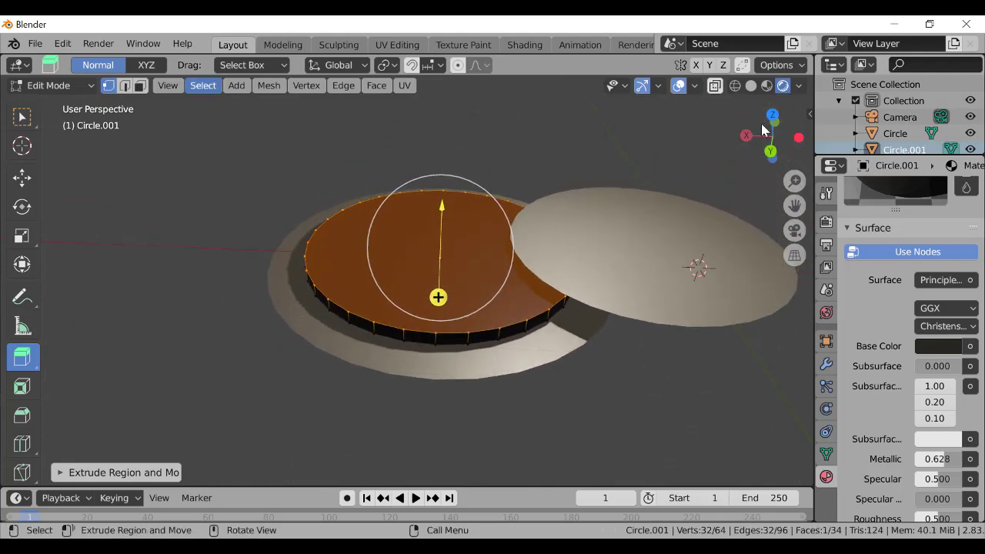
# Select six adjacent side faces along the near-black disc's front edge and move them inward along Y to cut a recess
pyautogui.click(141, 85)
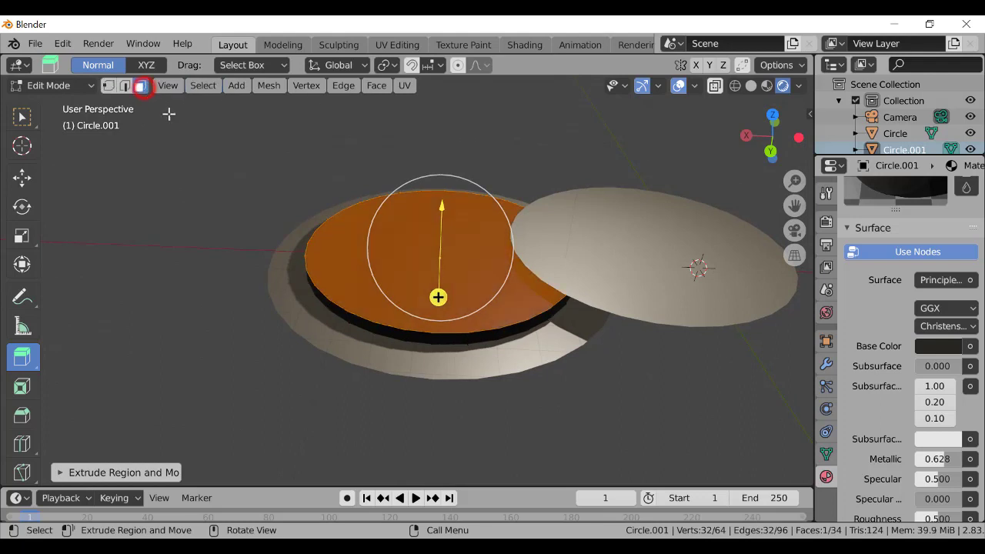
pyautogui.click(361, 318)
pyautogui.keyDown('shift'); pyautogui.click(389, 331); pyautogui.keyUp('shift')
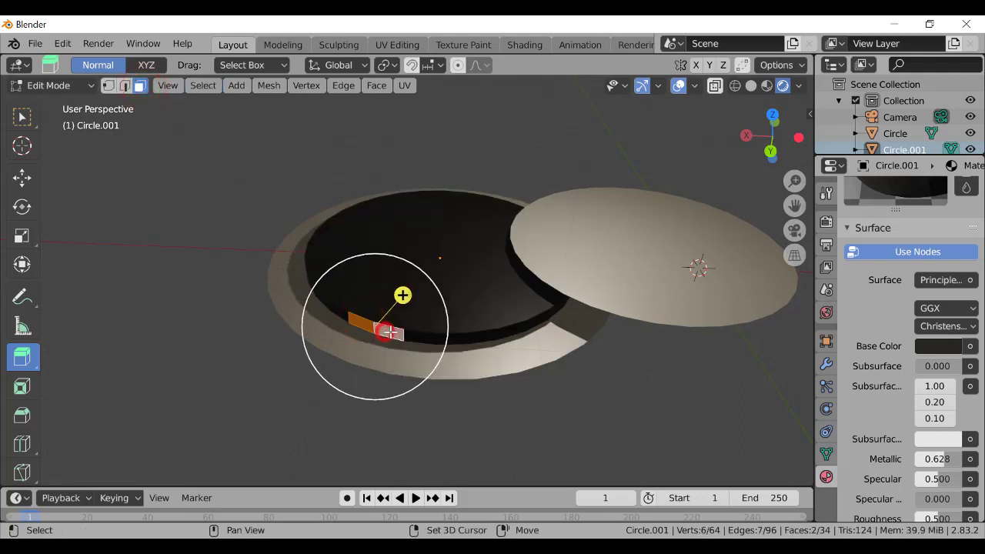
pyautogui.keyDown('shift'); pyautogui.click(419, 334); pyautogui.keyUp('shift')
pyautogui.keyDown('shift'); pyautogui.click(452, 335); pyautogui.keyUp('shift')
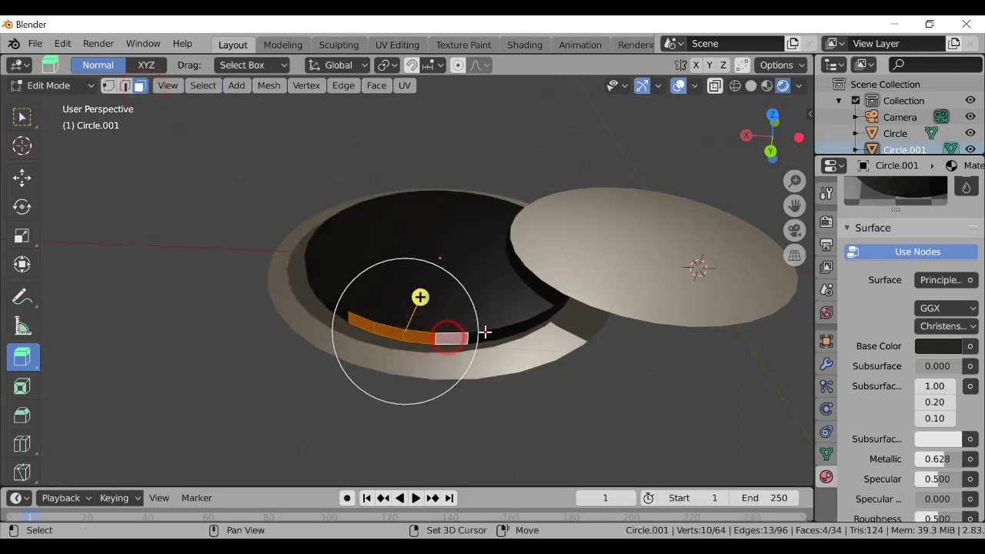
pyautogui.keyDown('shift'); pyautogui.click(485, 333); pyautogui.keyUp('shift')
pyautogui.keyDown('shift'); pyautogui.click(521, 328); pyautogui.keyUp('shift')
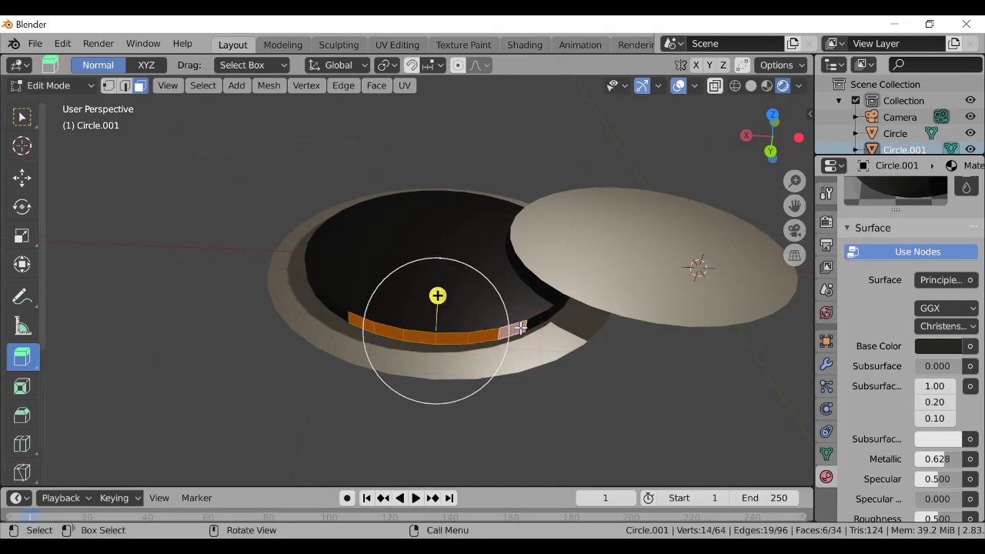
pyautogui.click(25, 183)
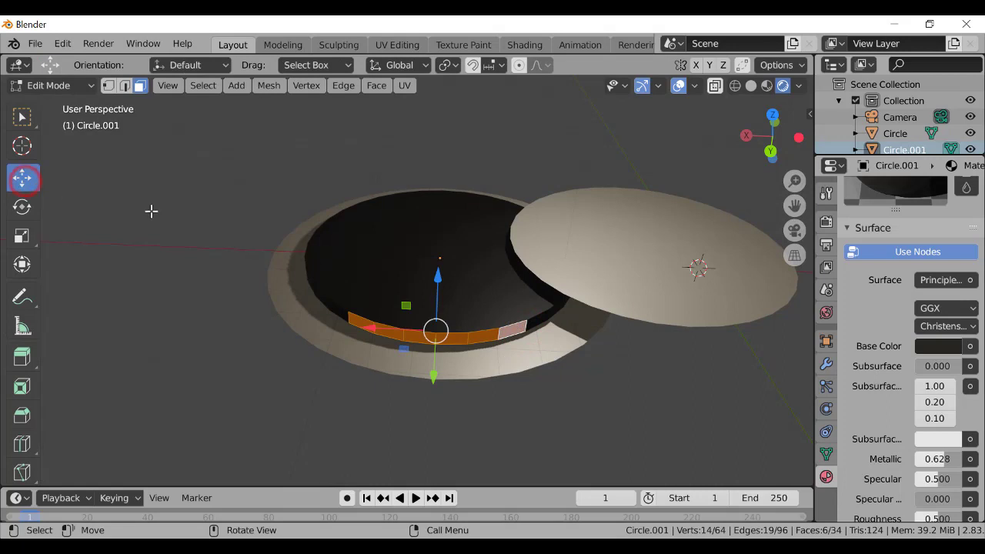
pyautogui.moveTo(433, 271); pyautogui.dragTo(437, 268)
pyautogui.hotkey('ctrl', 'z')
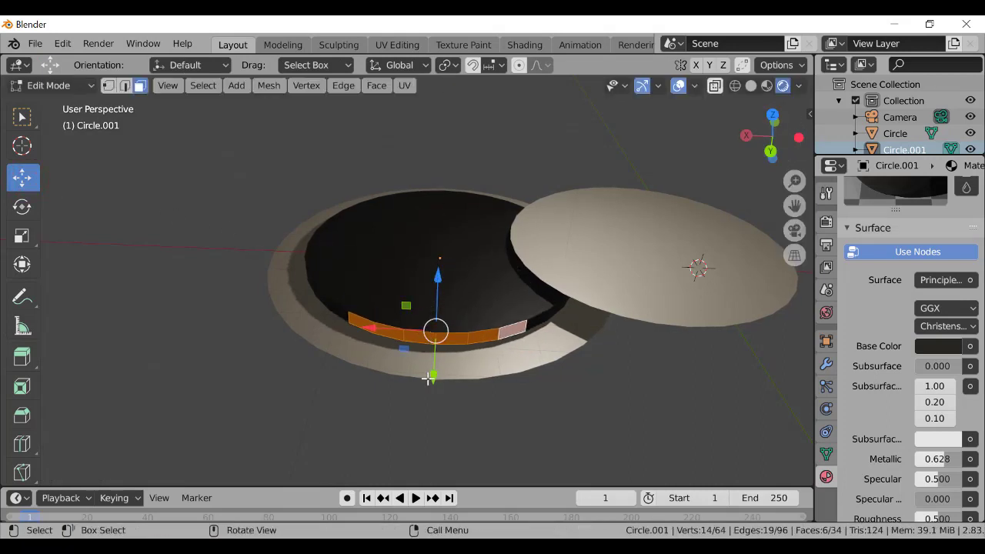
pyautogui.moveTo(429, 379); pyautogui.dragTo(440, 338)
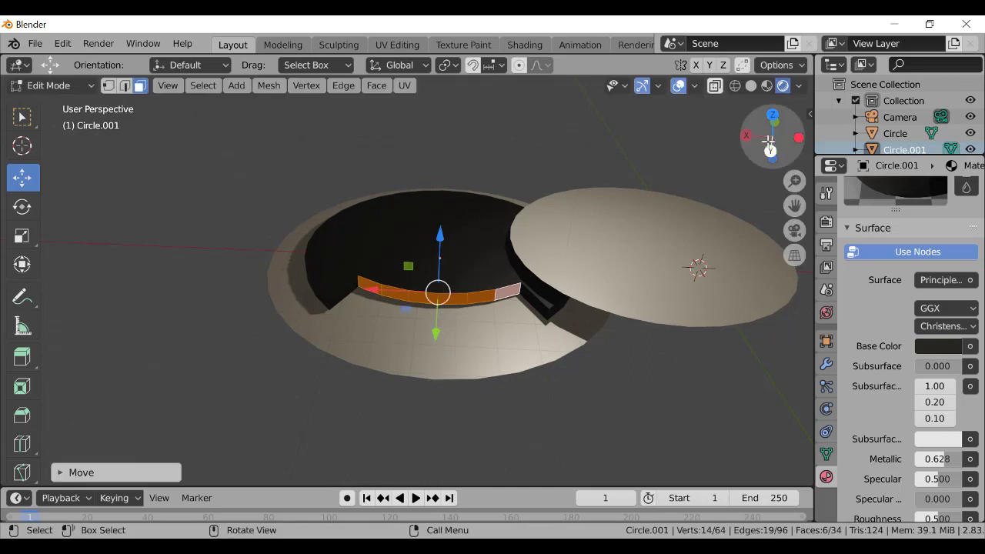
pyautogui.moveTo(770, 135)
pyautogui.mouseDown()
pyautogui.moveTo(769, 92)
pyautogui.moveTo(763, 146)
pyautogui.mouseUp()
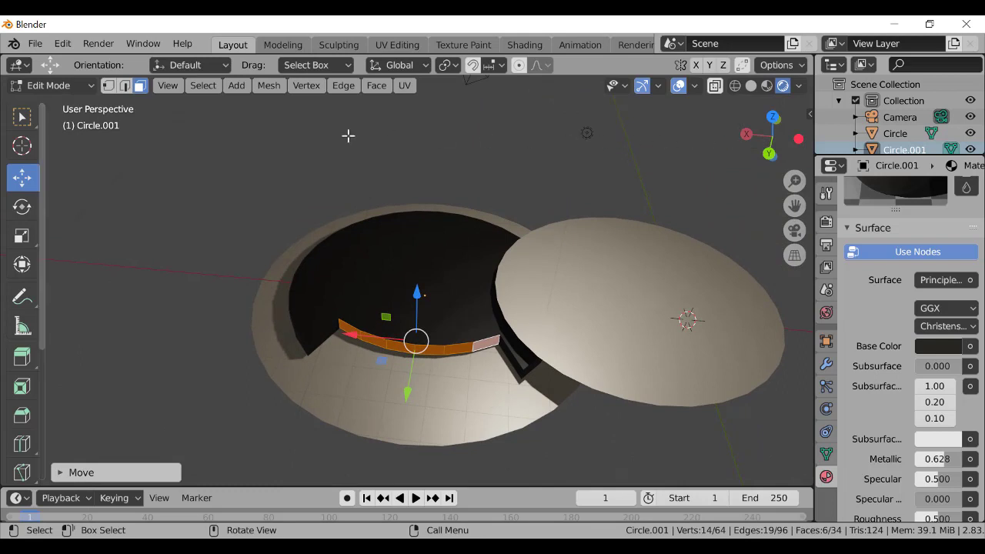
# Return to Object Mode, slide the displaced cream circle back over the near-black disc along X, and delete it
pyautogui.click(22, 117)
pyautogui.click(60, 85)
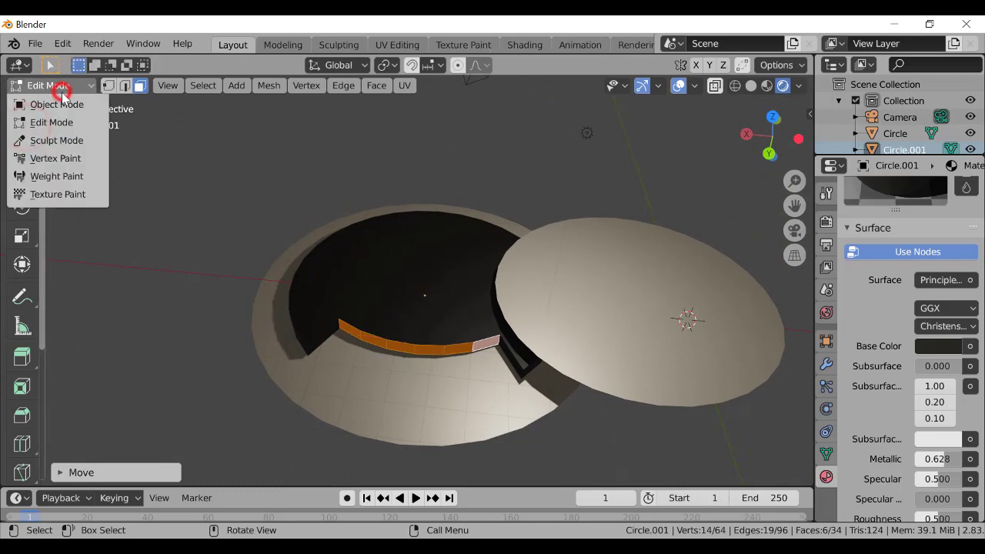
pyautogui.click(62, 105)
pyautogui.click(251, 191)
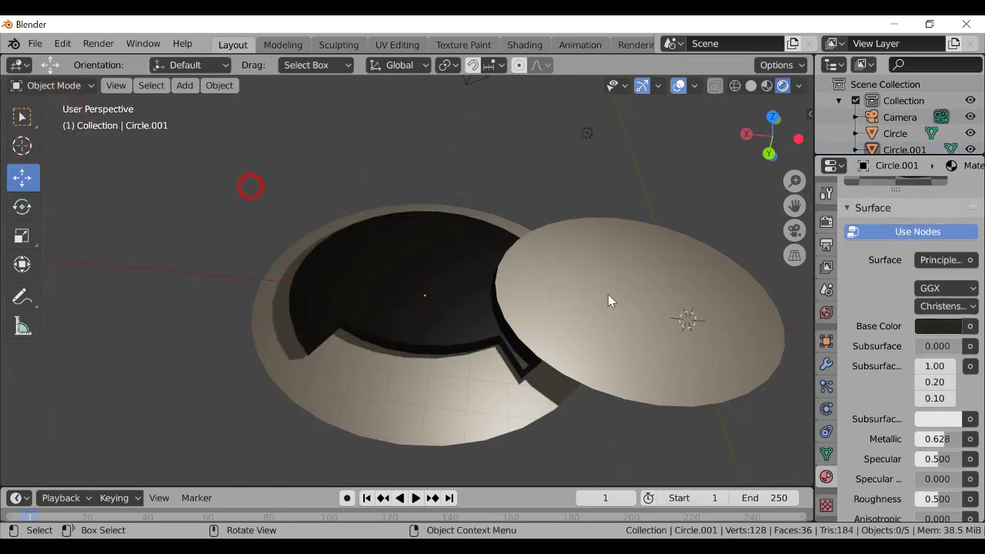
pyautogui.click(608, 294)
pyautogui.moveTo(575, 287); pyautogui.dragTo(369, 273)
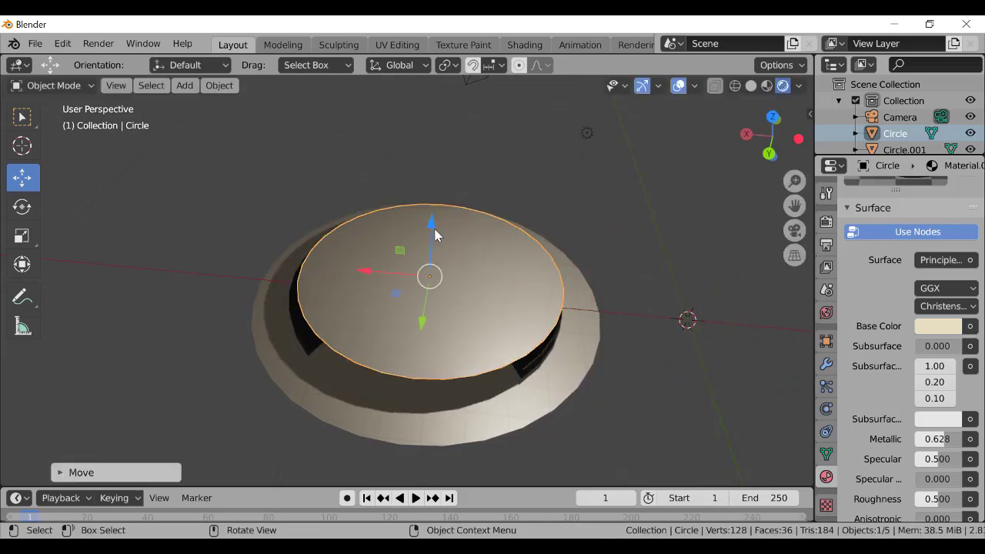
pyautogui.press('Delete')
# Duplicate the recessed near-black disc, raise the copy along Z, and scale it down to about 0.87
pyautogui.click(439, 274)
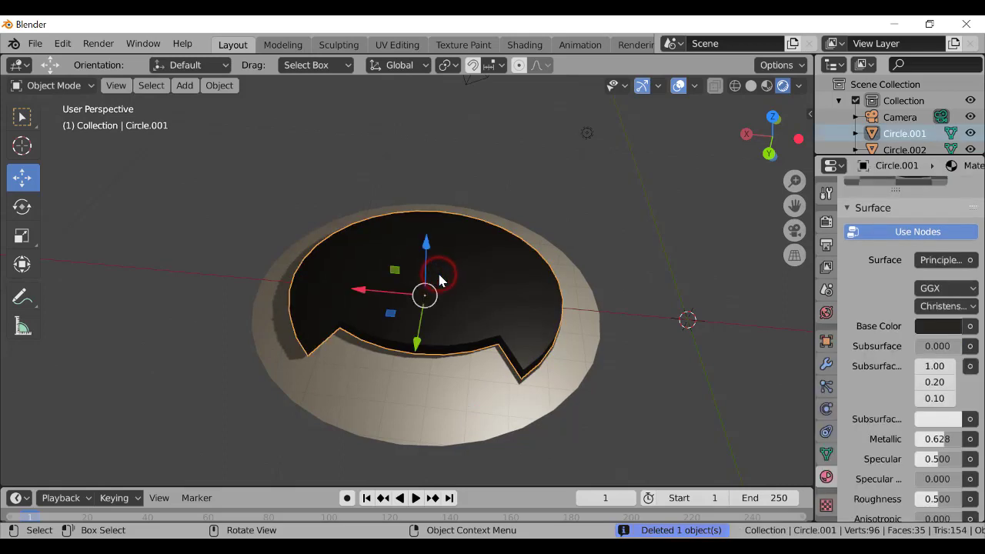
pyautogui.hotkey('ctrl', 'c')
pyautogui.hotkey('ctrl', 'v')
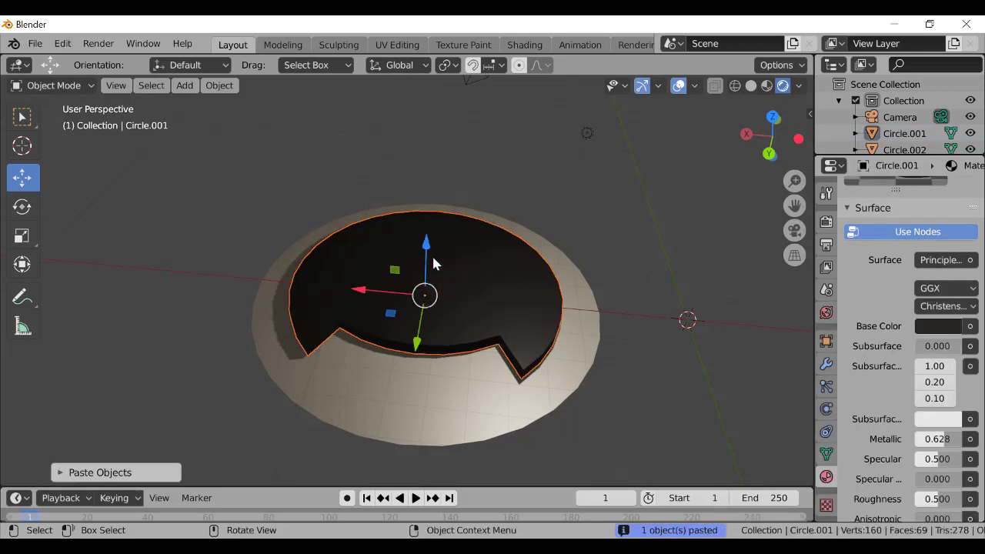
pyautogui.moveTo(429, 248); pyautogui.dragTo(427, 222)
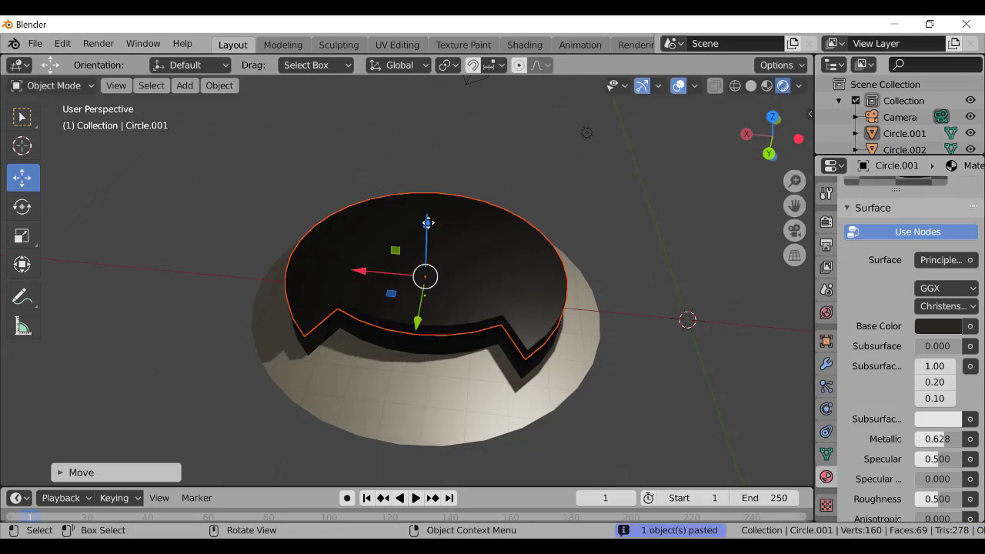
pyautogui.press('s')
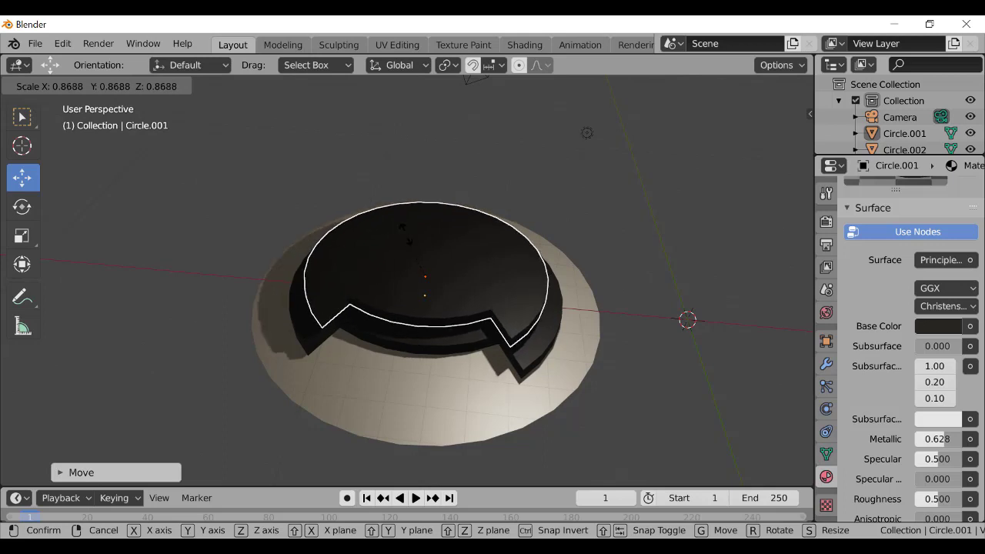
pyautogui.click(406, 235)
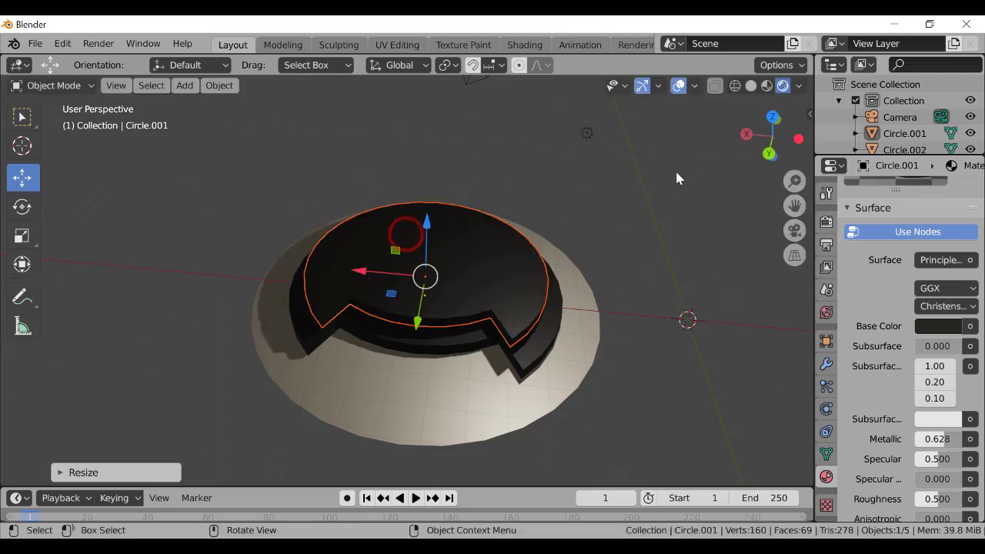
# Try to sample the cream floor's colour as the near-black disc material's base color
pyautogui.moveTo(772, 148); pyautogui.dragTo(797, 133)
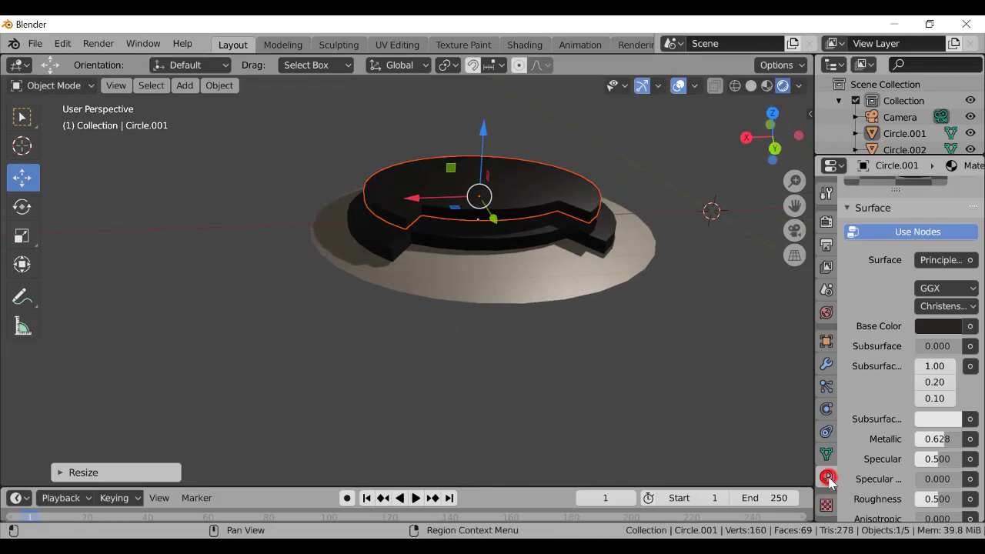
pyautogui.click(827, 505)
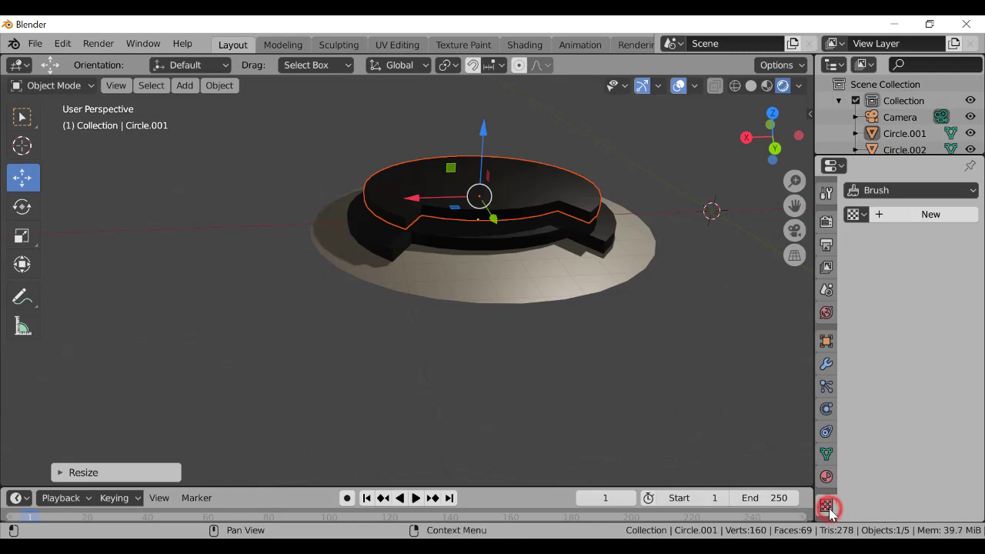
pyautogui.click(826, 477)
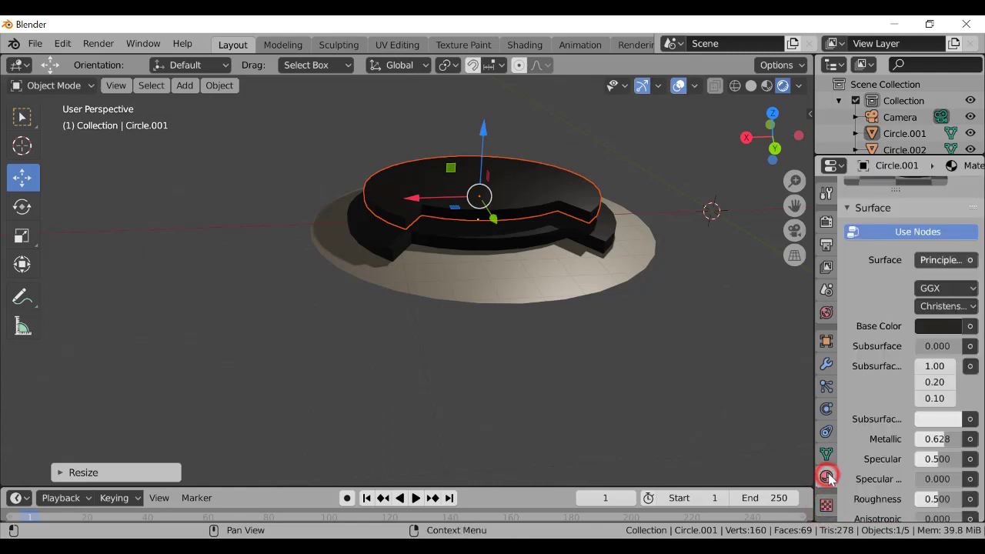
pyautogui.click(971, 327)
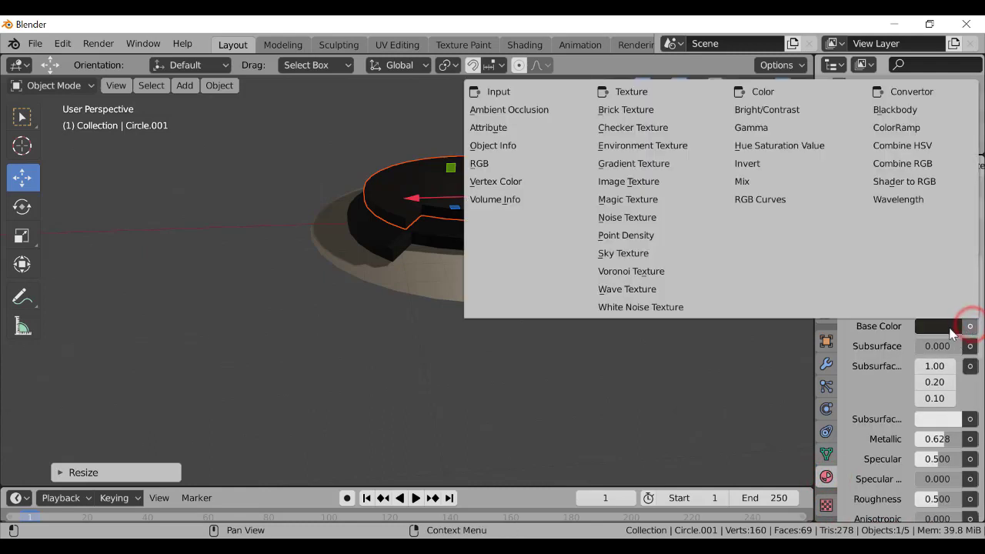
pyautogui.click(949, 329)
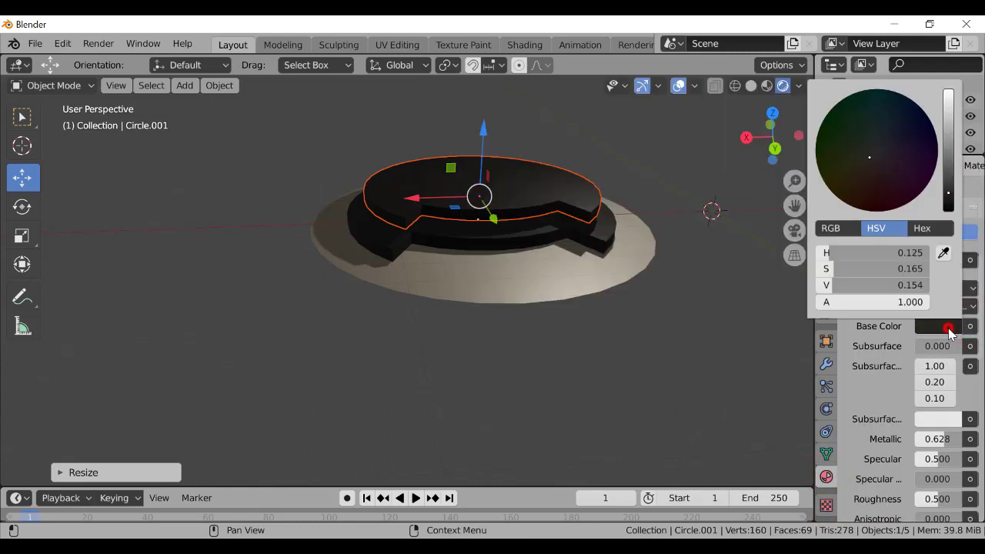
pyautogui.click(944, 254)
pyautogui.click(562, 267)
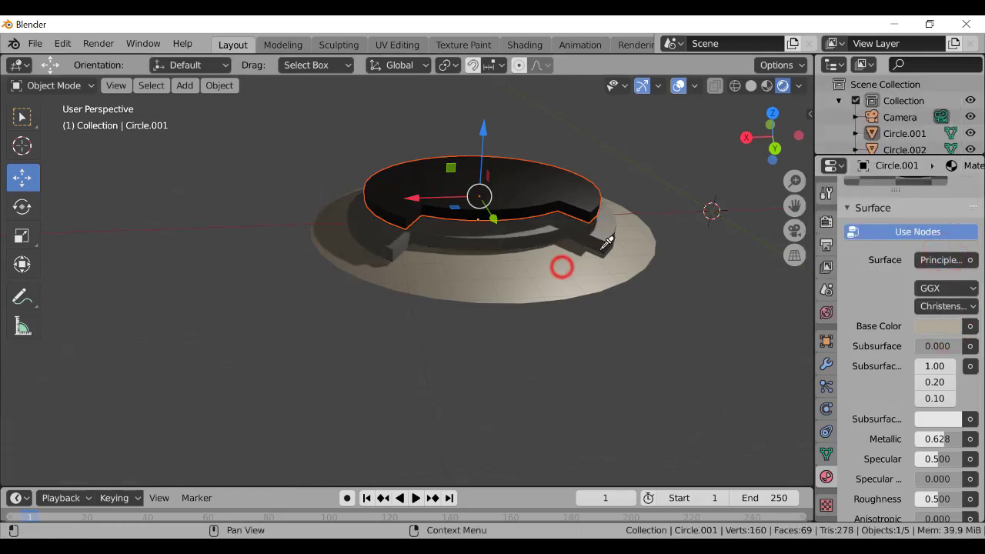
pyautogui.hotkey('ctrl', 'z')
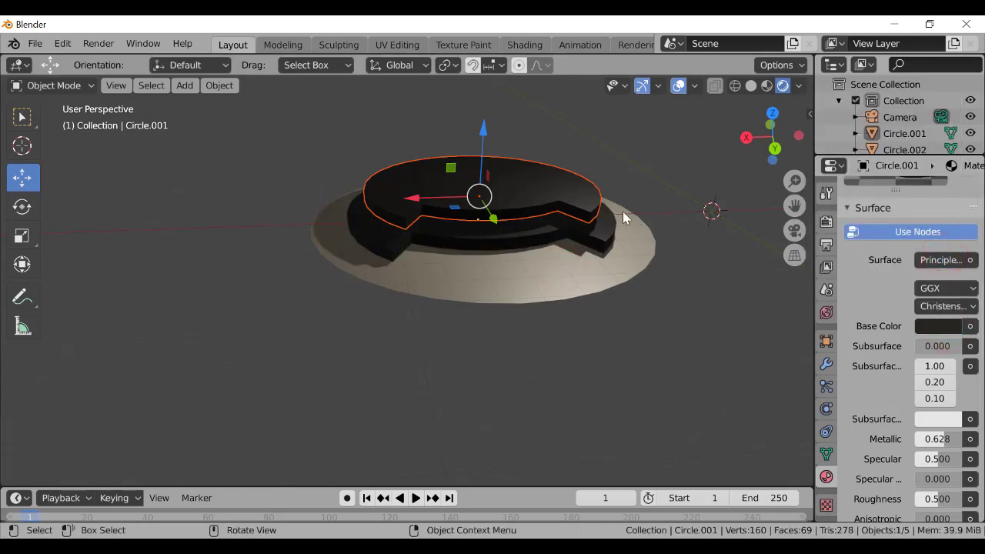
# Brighten the upper recessed disc's base color to a light cream and deselect the disc
pyautogui.click(566, 180)
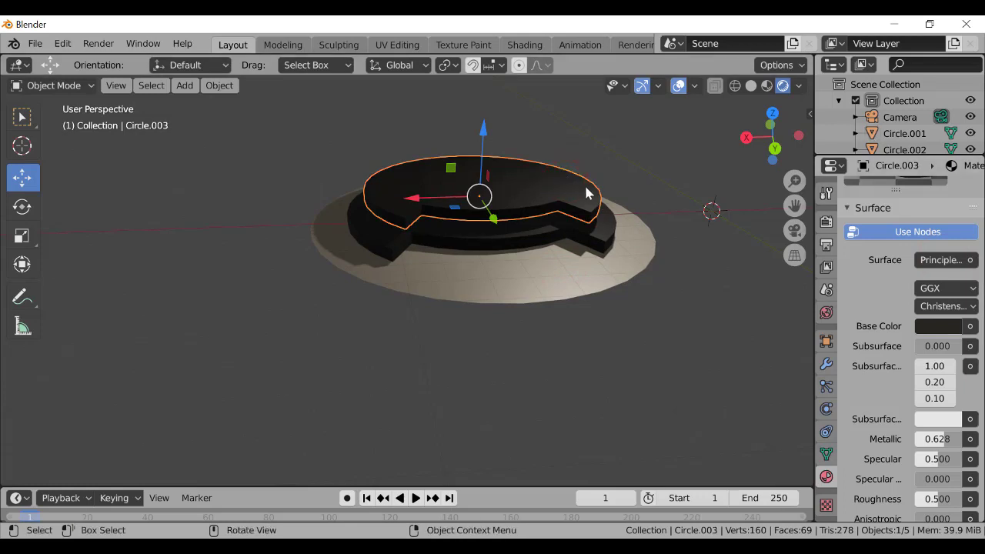
pyautogui.click(937, 327)
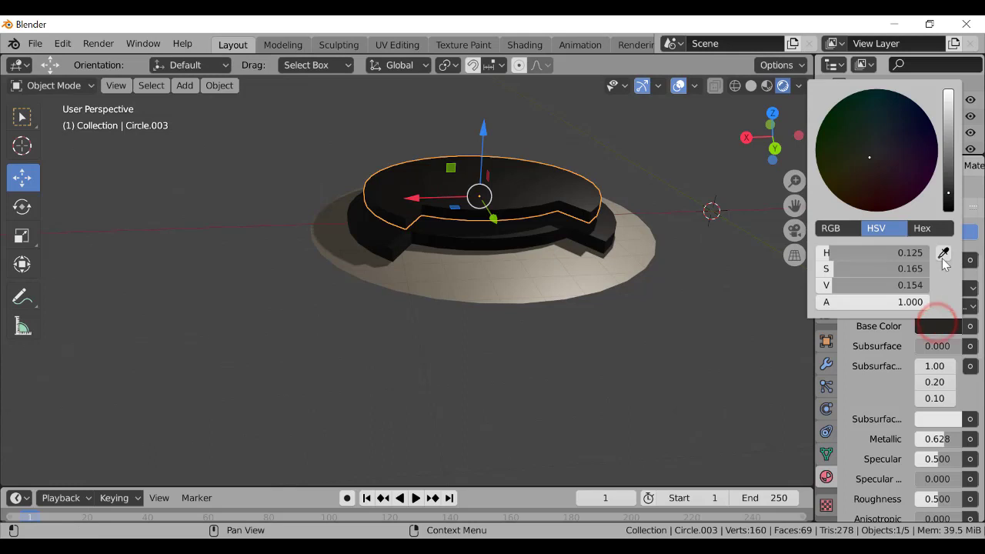
pyautogui.moveTo(952, 158); pyautogui.dragTo(948, 98)
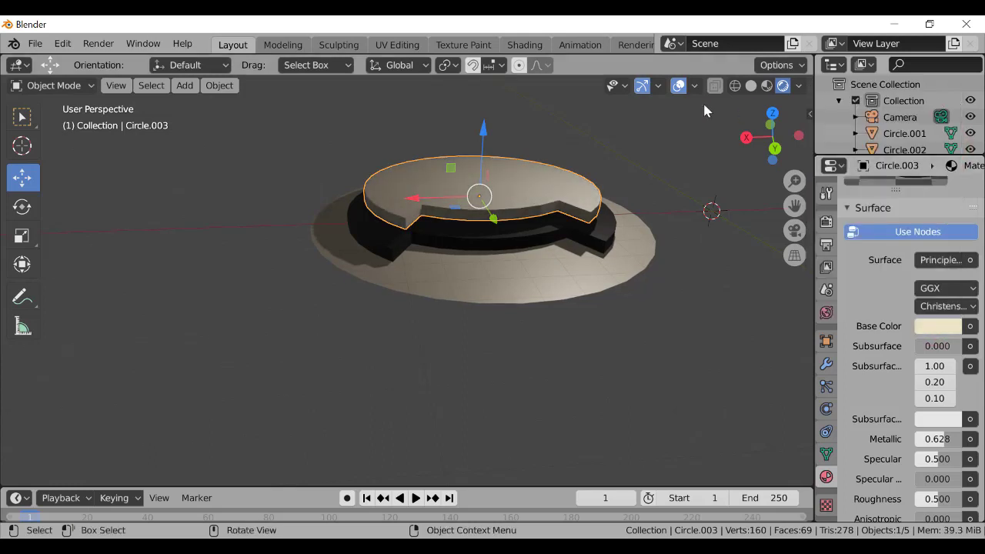
pyautogui.click(22, 117)
pyautogui.click(199, 217)
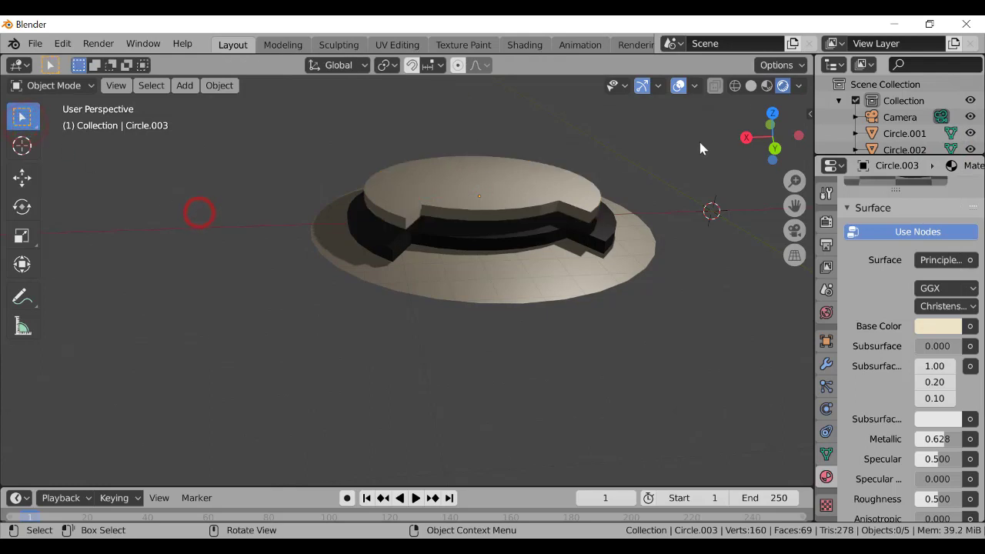
# Lower the cream top disc along Z so it sits slightly above the near-black disc
pyautogui.moveTo(771, 129); pyautogui.dragTo(740, 163)
pyautogui.click(483, 282)
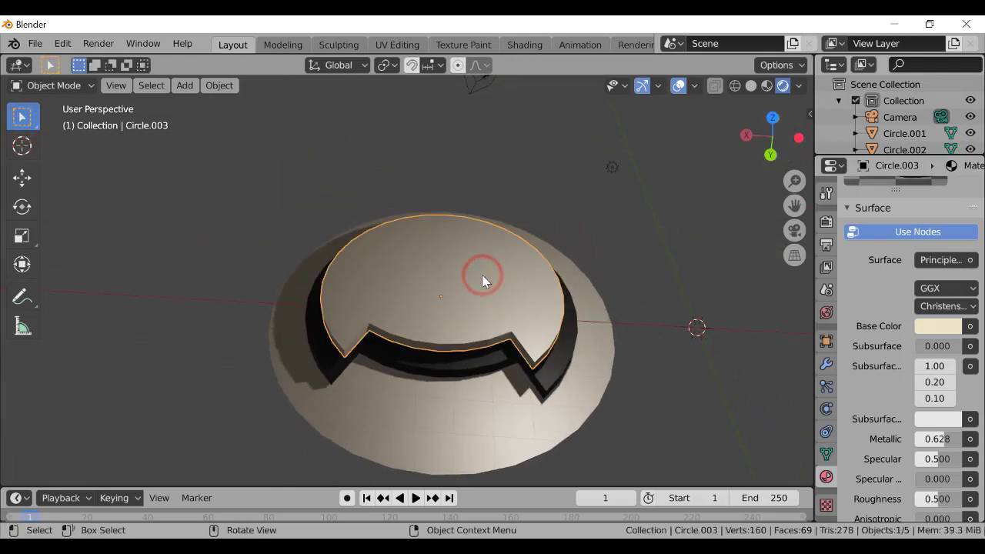
pyautogui.click(22, 179)
pyautogui.moveTo(765, 137); pyautogui.dragTo(750, 142)
pyautogui.moveTo(549, 94); pyautogui.dragTo(543, 110)
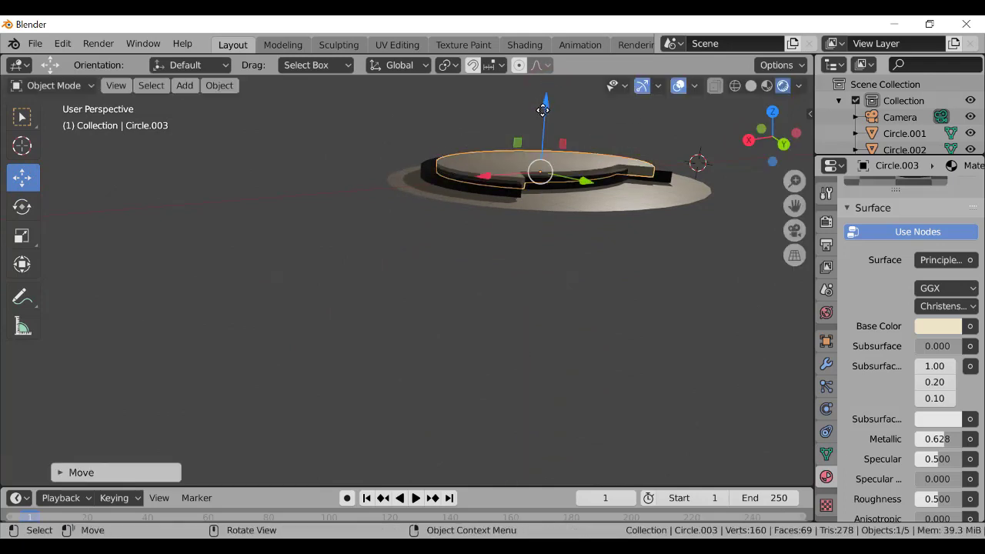
pyautogui.click(712, 162)
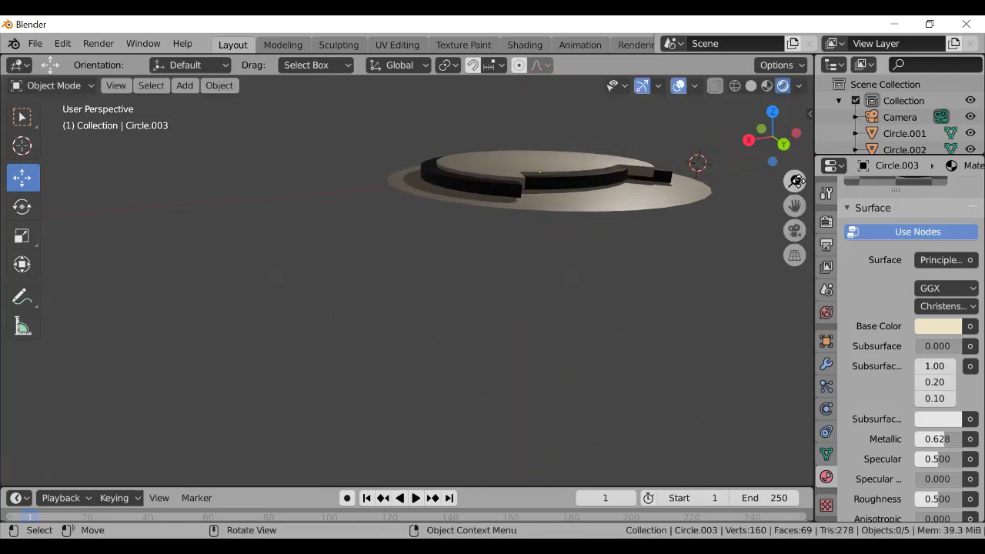
# Enter Edit Mode on the cream top disc and select the single slanted side face at one end of its recess
pyautogui.moveTo(797, 181); pyautogui.dragTo(796, 181)
pyautogui.moveTo(787, 139)
pyautogui.mouseDown()
pyautogui.moveTo(774, 135)
pyautogui.moveTo(769, 157)
pyautogui.moveTo(769, 147)
pyautogui.mouseUp()
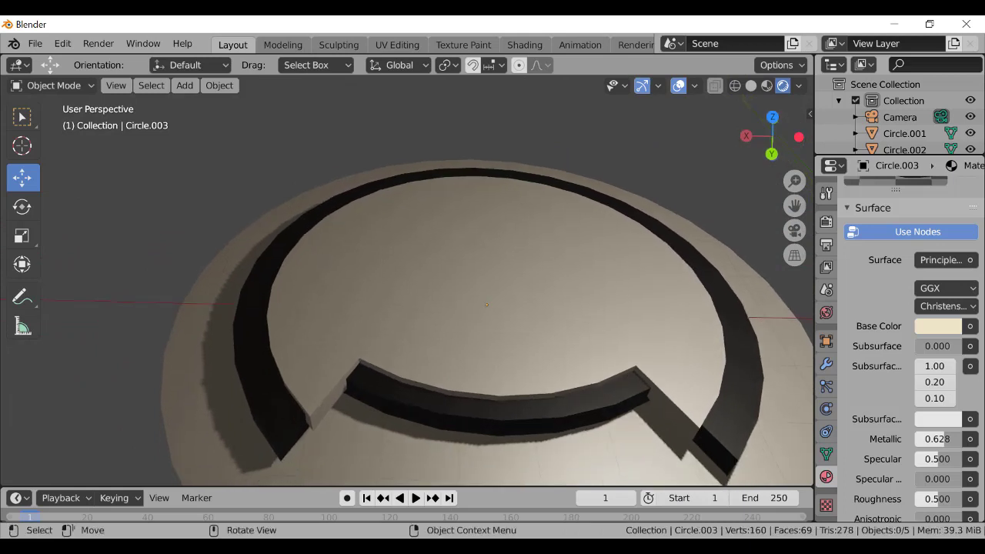
pyautogui.click(514, 306)
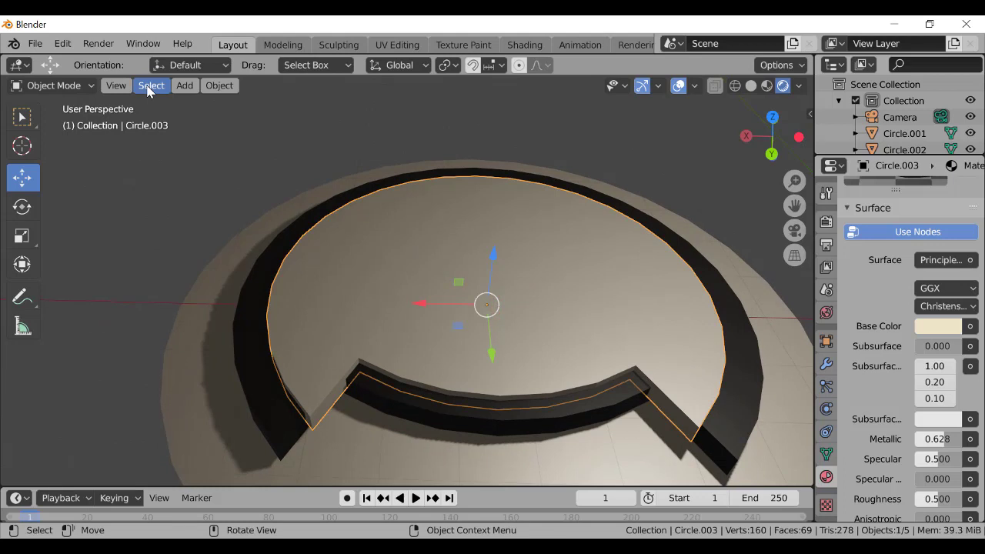
pyautogui.click(69, 84)
pyautogui.click(71, 124)
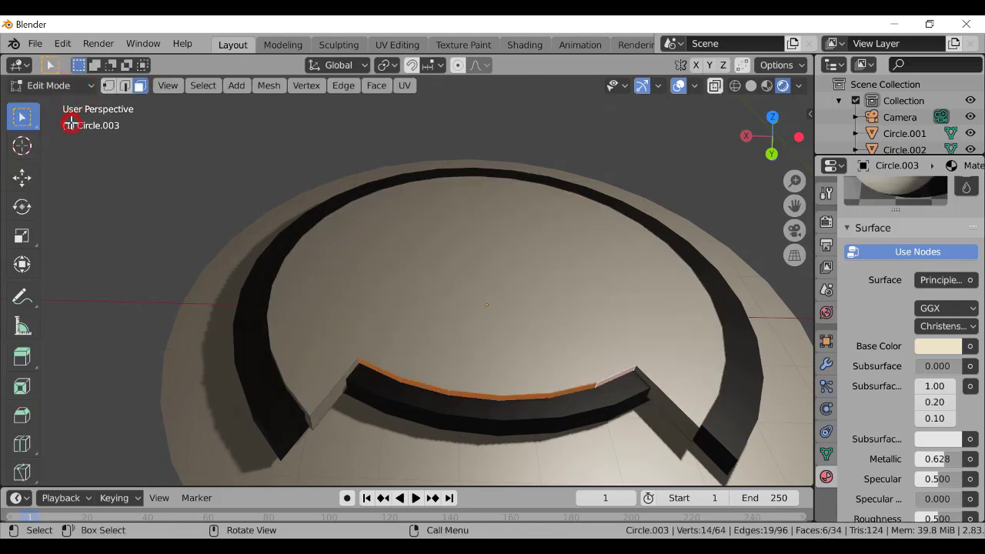
pyautogui.moveTo(770, 142); pyautogui.dragTo(743, 144)
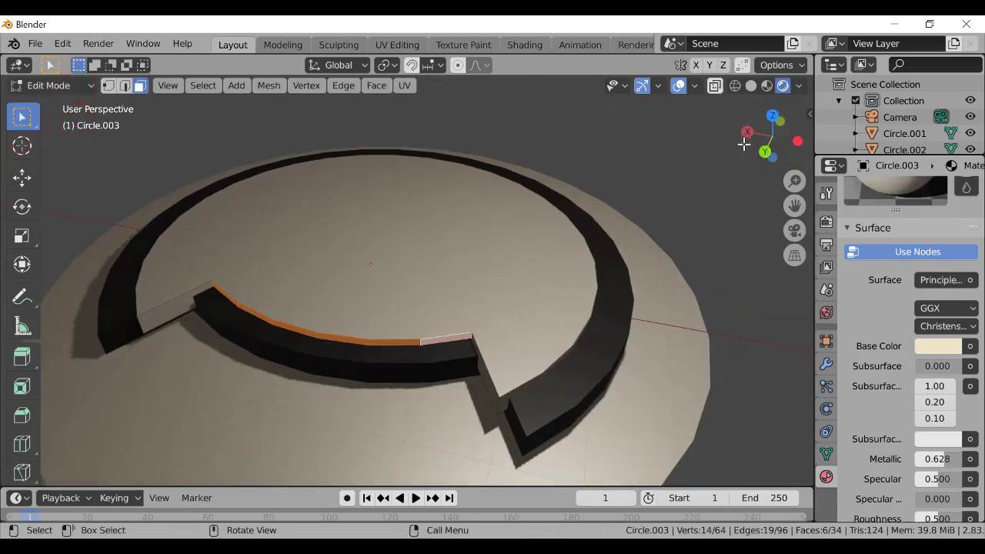
pyautogui.click(140, 85)
pyautogui.click(163, 320)
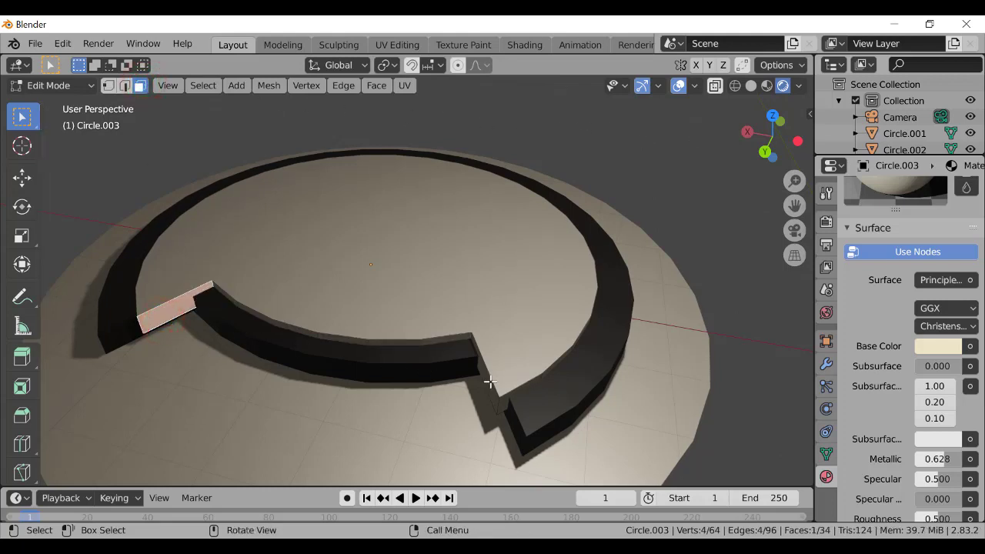
# Try to raise the selected recess end face along Z
pyautogui.click(23, 179)
pyautogui.moveTo(161, 255); pyautogui.dragTo(150, 235)
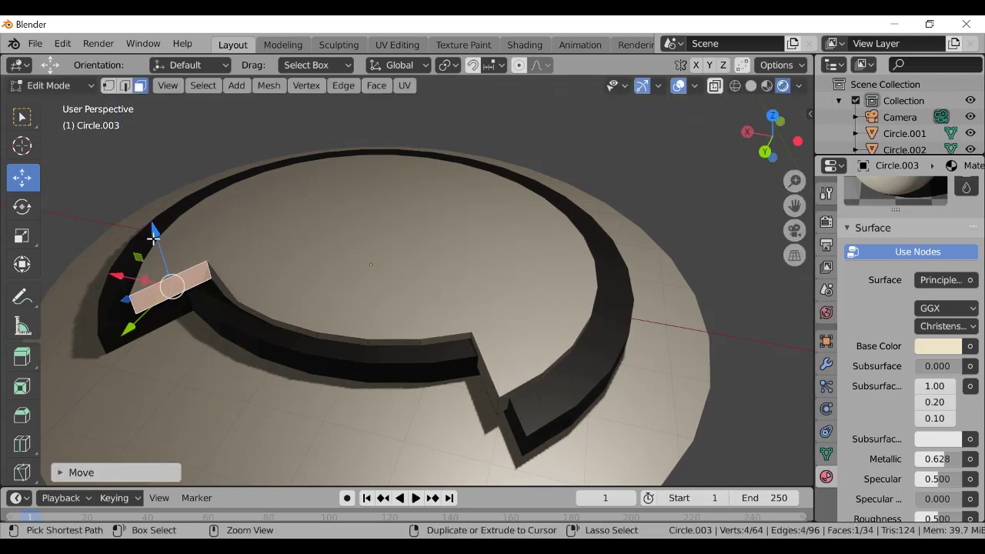
pyautogui.hotkey('ctrl', 'z')
# Add the six curved front faces and the opposite end face to the selection, and move all eight recess faces inward along Y
pyautogui.keyDown('shift'); pyautogui.click(221, 295); pyautogui.keyUp('shift')
pyautogui.keyDown('shift'); pyautogui.click(248, 310); pyautogui.keyUp('shift')
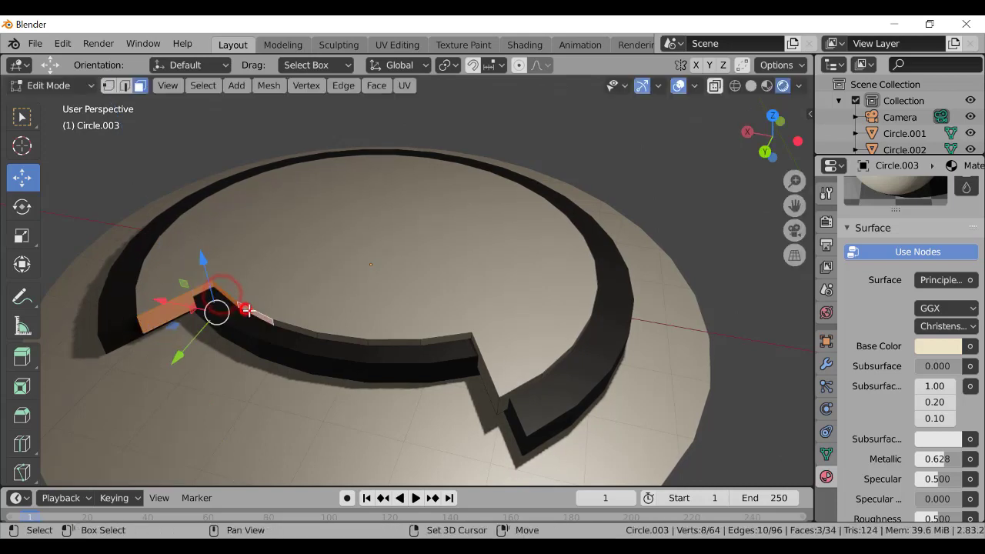
pyautogui.keyDown('shift'); pyautogui.click(275, 322); pyautogui.keyUp('shift')
pyautogui.keyDown('shift'); pyautogui.click(323, 330); pyautogui.keyUp('shift')
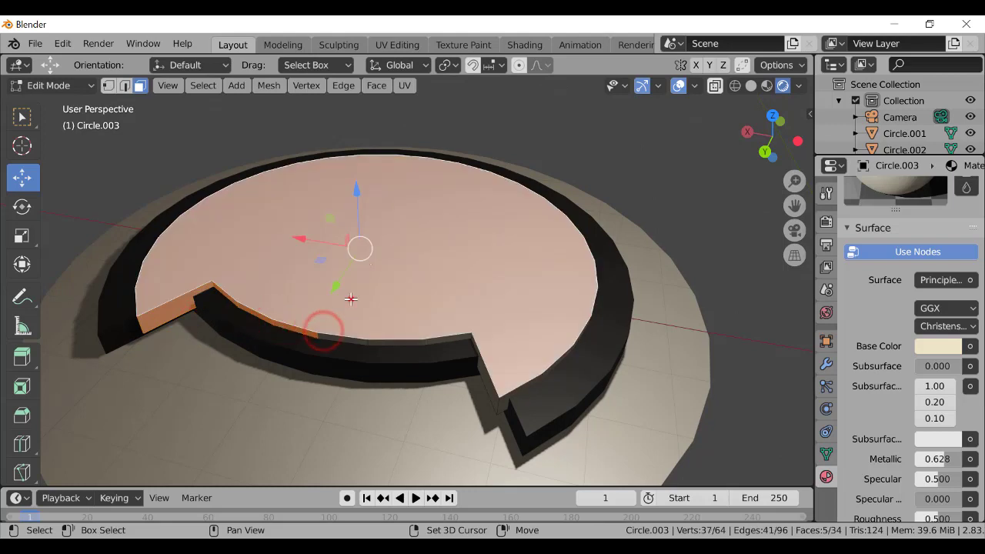
pyautogui.keyDown('shift'); pyautogui.click(351, 299); pyautogui.keyUp('shift')
pyautogui.keyDown('shift'); pyautogui.click(344, 331); pyautogui.keyUp('shift')
pyautogui.keyDown('shift'); pyautogui.click(384, 338); pyautogui.keyUp('shift')
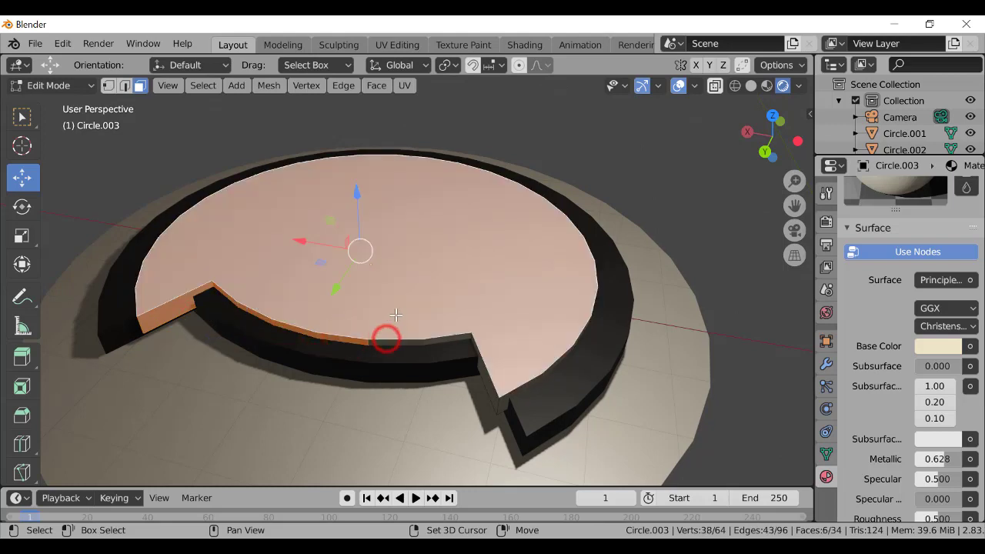
pyautogui.keyDown('shift'); pyautogui.click(396, 324); pyautogui.keyUp('shift')
pyautogui.keyDown('shift'); pyautogui.click(395, 343); pyautogui.keyUp('shift')
pyautogui.keyDown('shift'); pyautogui.click(461, 344); pyautogui.keyUp('shift')
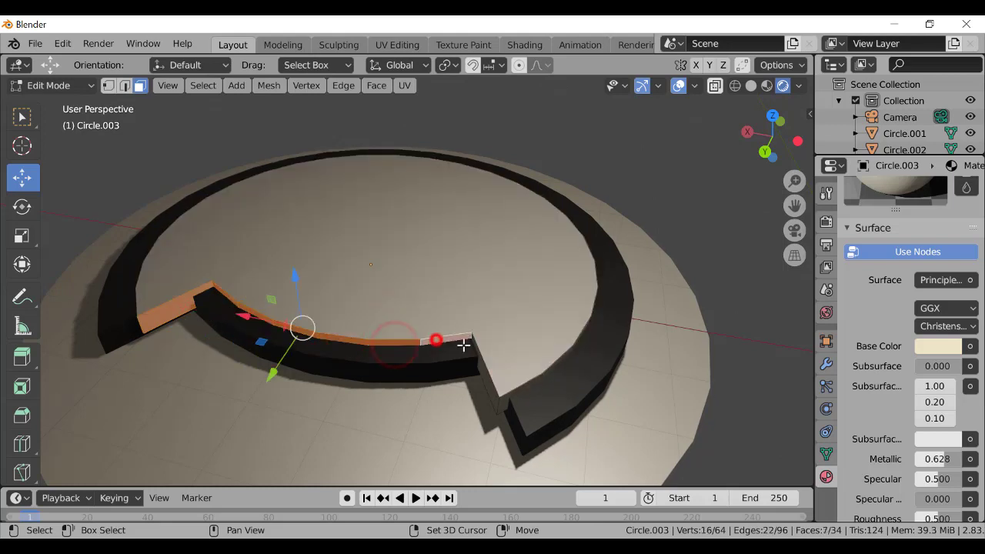
pyautogui.keyDown('shift'); pyautogui.click(477, 348); pyautogui.keyUp('shift')
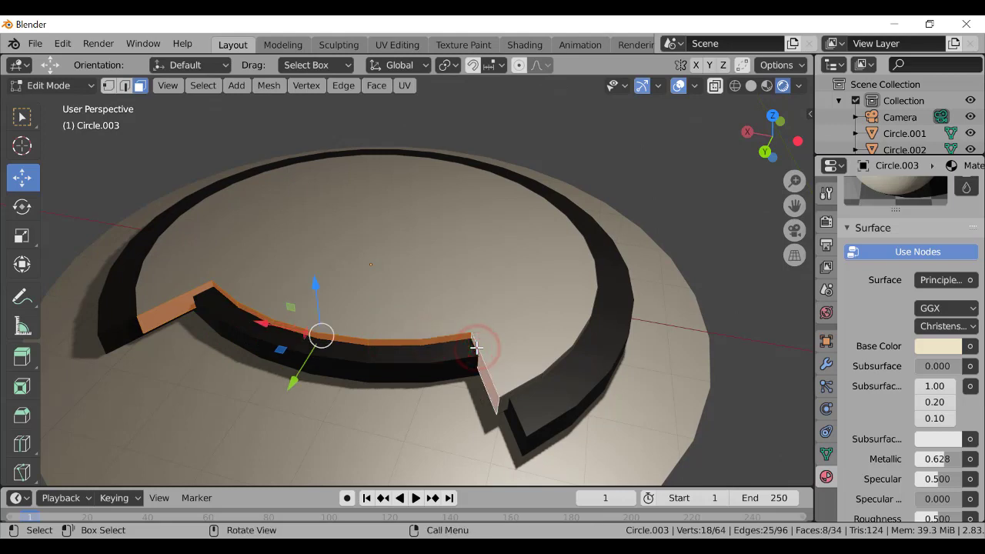
pyautogui.moveTo(294, 382); pyautogui.dragTo(304, 343)
pyautogui.click(620, 173)
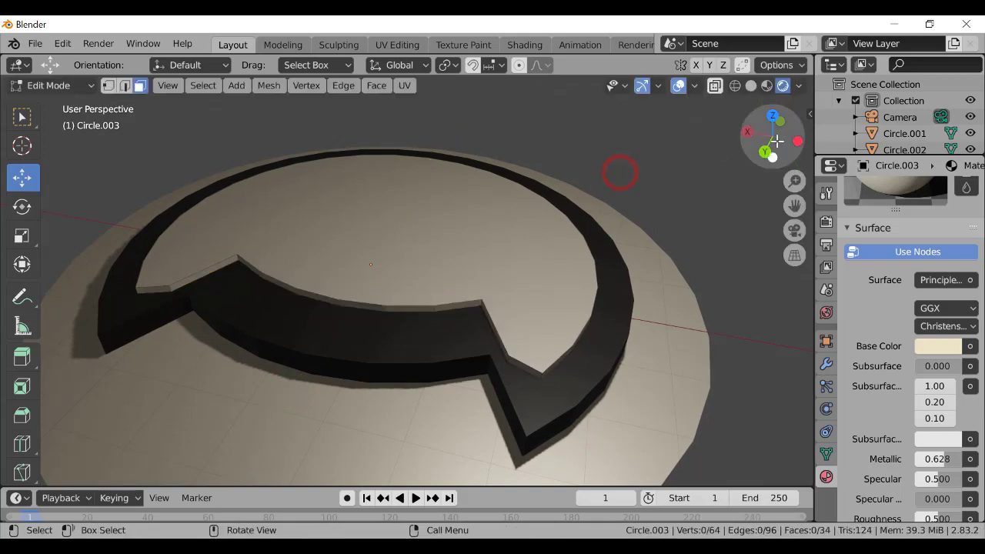
# Select the slanted face at one end of the cream disc's recess and move it outward along X and inward along Y
pyautogui.moveTo(776, 141)
pyautogui.mouseDown()
pyautogui.moveTo(808, 123)
pyautogui.moveTo(802, 197)
pyautogui.moveTo(805, 135)
pyautogui.moveTo(762, 145)
pyautogui.mouseUp()
pyautogui.click(584, 327)
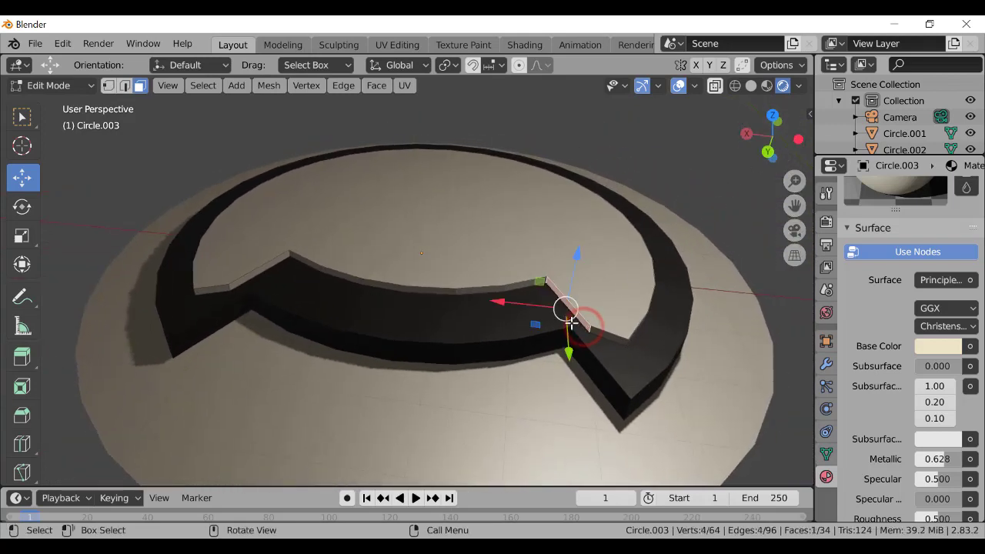
pyautogui.moveTo(498, 300); pyautogui.dragTo(519, 295)
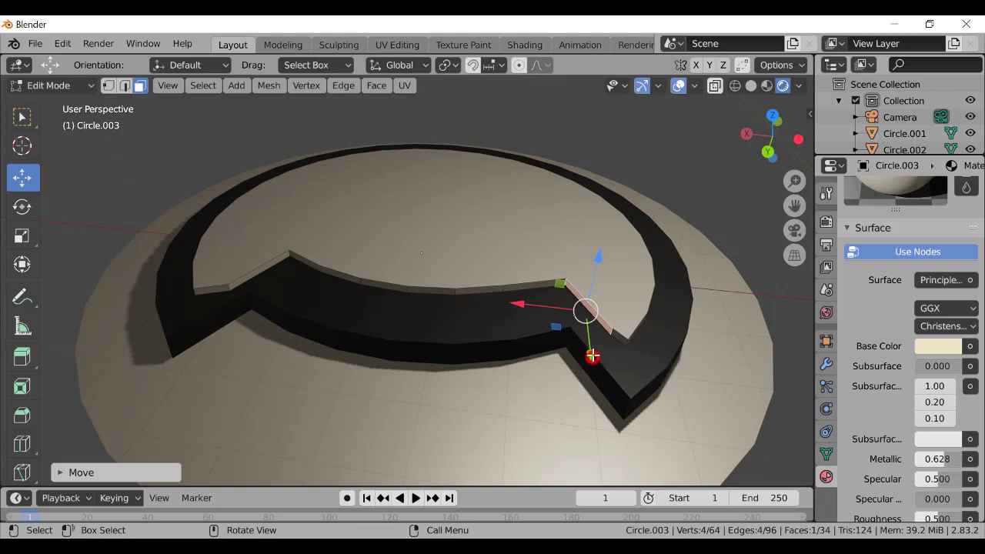
pyautogui.moveTo(591, 356); pyautogui.dragTo(598, 341)
# Move the opposite slanted end face of the cream disc's recess outward along X and inward along Y, then deselect it
pyautogui.click(262, 271)
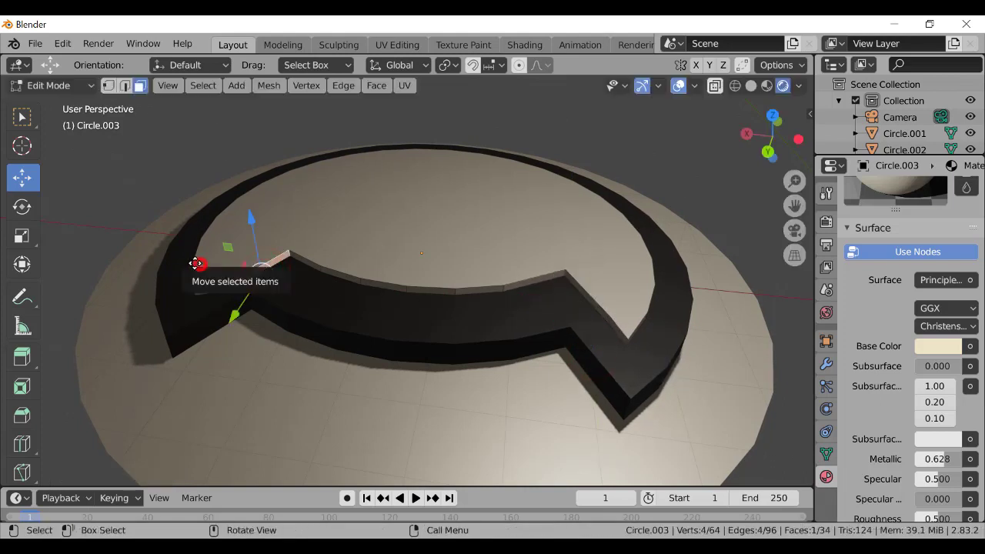
pyautogui.moveTo(199, 265); pyautogui.dragTo(193, 267)
pyautogui.moveTo(221, 313); pyautogui.dragTo(231, 298)
pyautogui.click(231, 297)
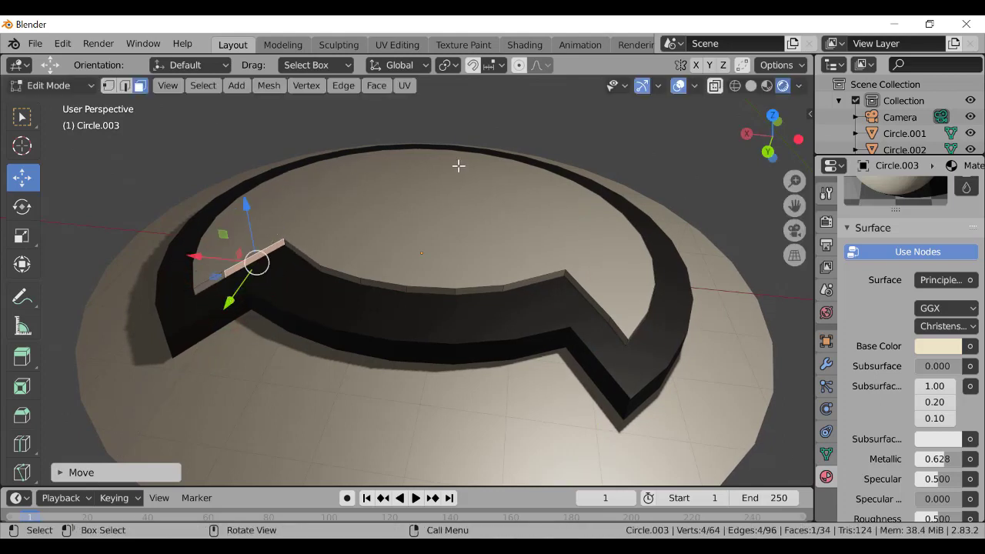
pyautogui.click(509, 136)
# Check the reshaped recess of the cream disc from above and return to Object Mode
pyautogui.moveTo(769, 137)
pyautogui.mouseDown()
pyautogui.moveTo(776, 159)
pyautogui.moveTo(766, 115)
pyautogui.moveTo(777, 129)
pyautogui.mouseUp()
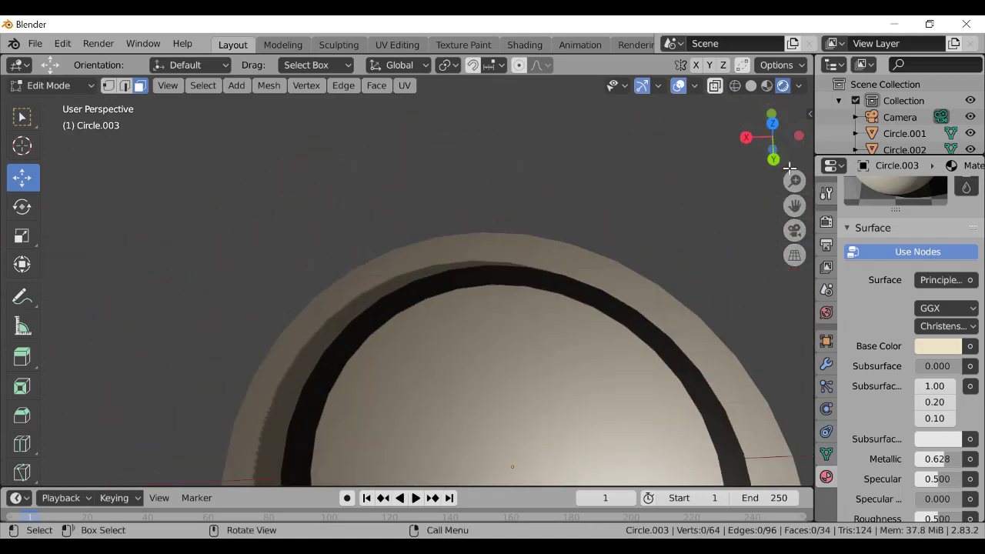
pyautogui.click(780, 127)
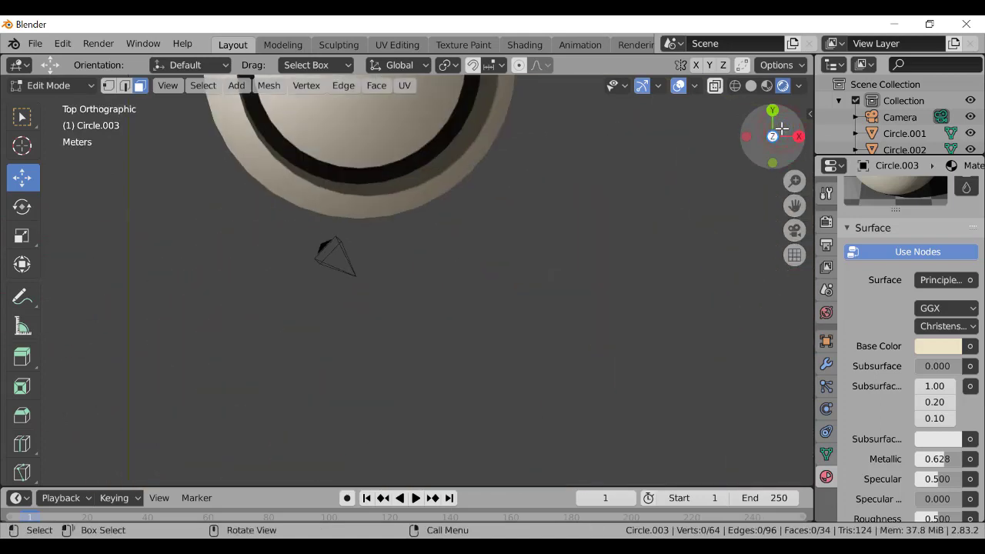
pyautogui.moveTo(795, 205); pyautogui.dragTo(774, 407)
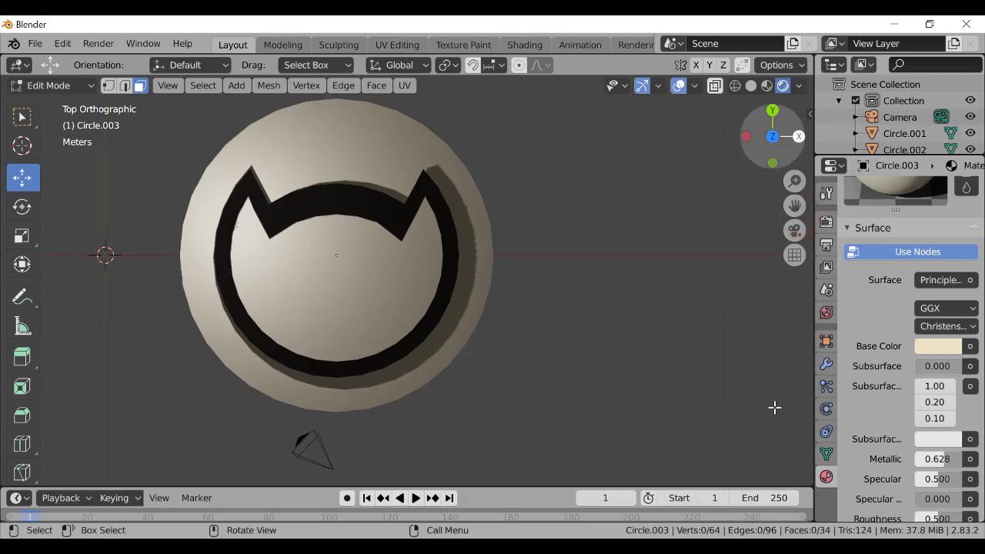
pyautogui.moveTo(767, 126); pyautogui.dragTo(770, 168)
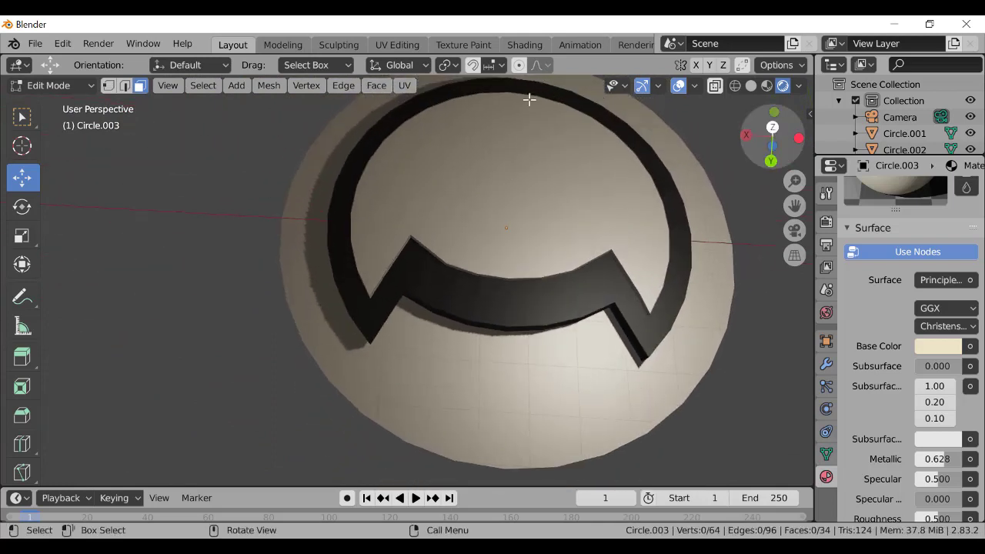
pyautogui.click(71, 85)
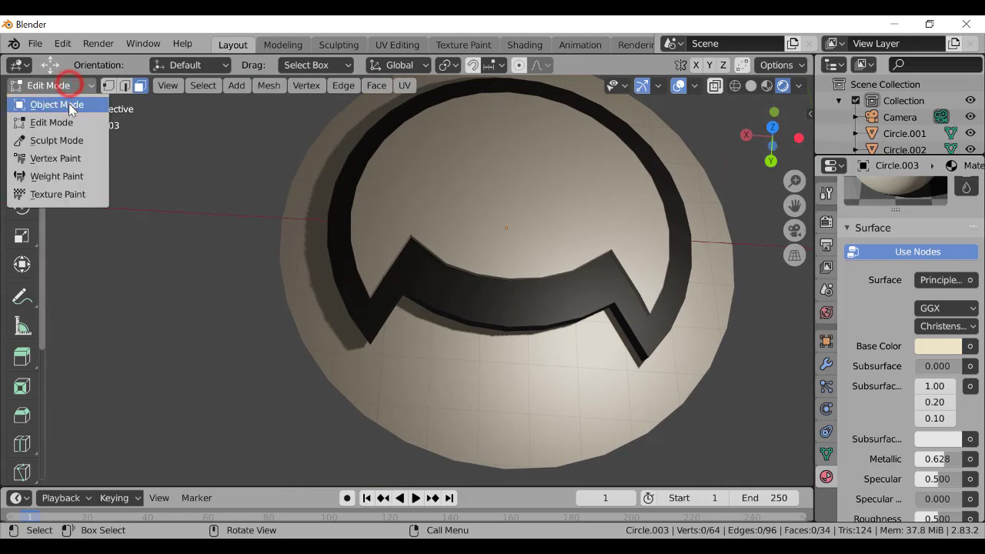
pyautogui.click(69, 104)
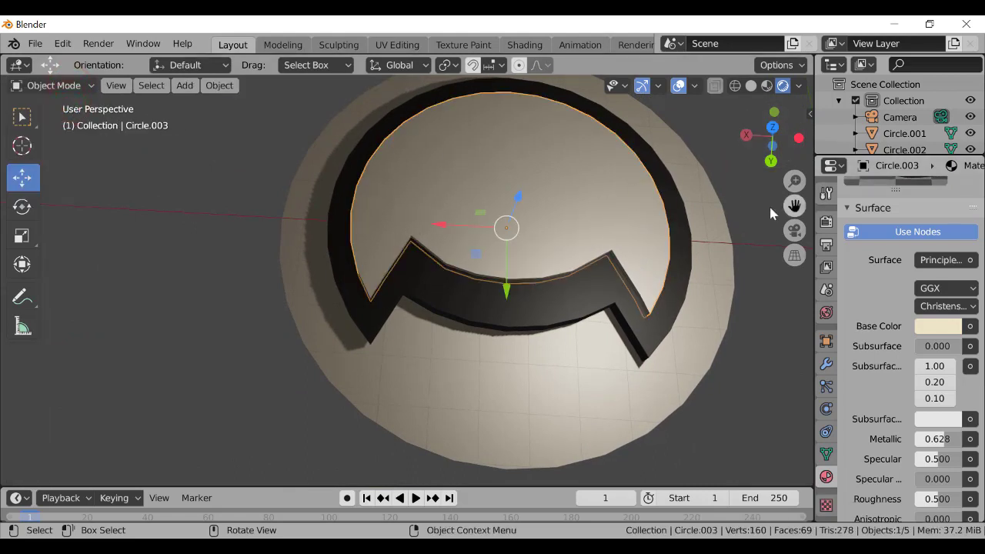
# Add a cube mesh to the scene
pyautogui.moveTo(794, 205); pyautogui.dragTo(795, 206)
pyautogui.moveTo(773, 134); pyautogui.dragTo(772, 113)
pyautogui.moveTo(798, 206); pyautogui.dragTo(767, 299)
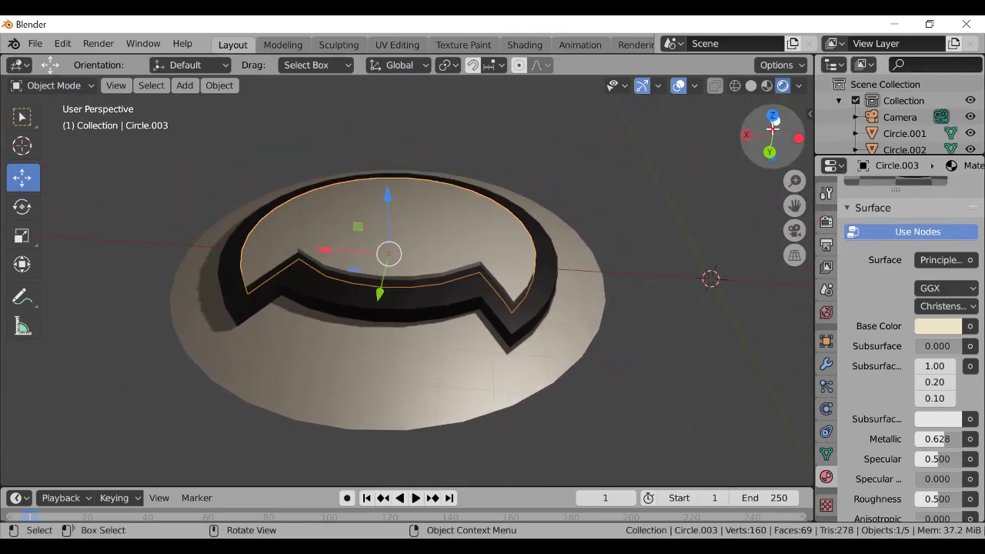
pyautogui.moveTo(772, 129); pyautogui.dragTo(744, 112)
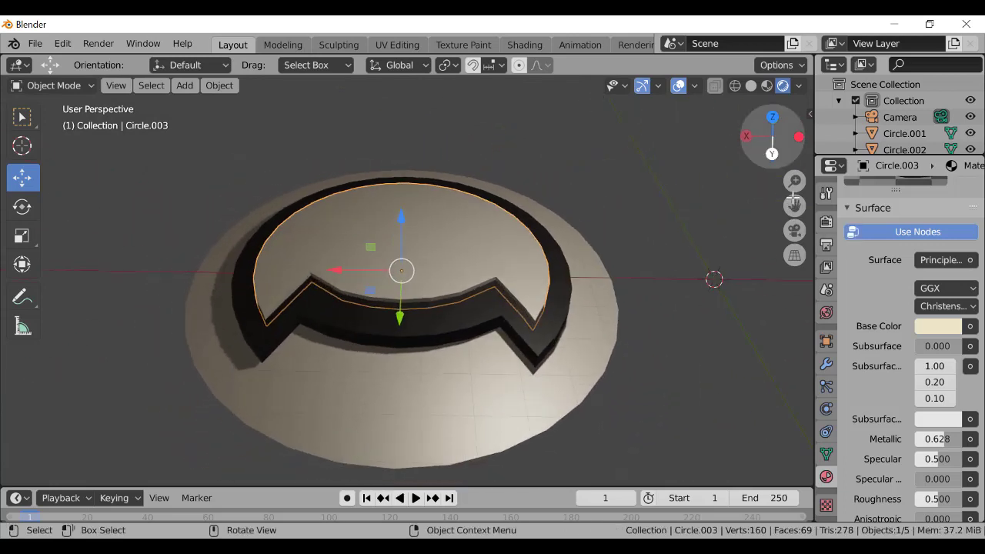
pyautogui.moveTo(794, 181); pyautogui.dragTo(791, 159)
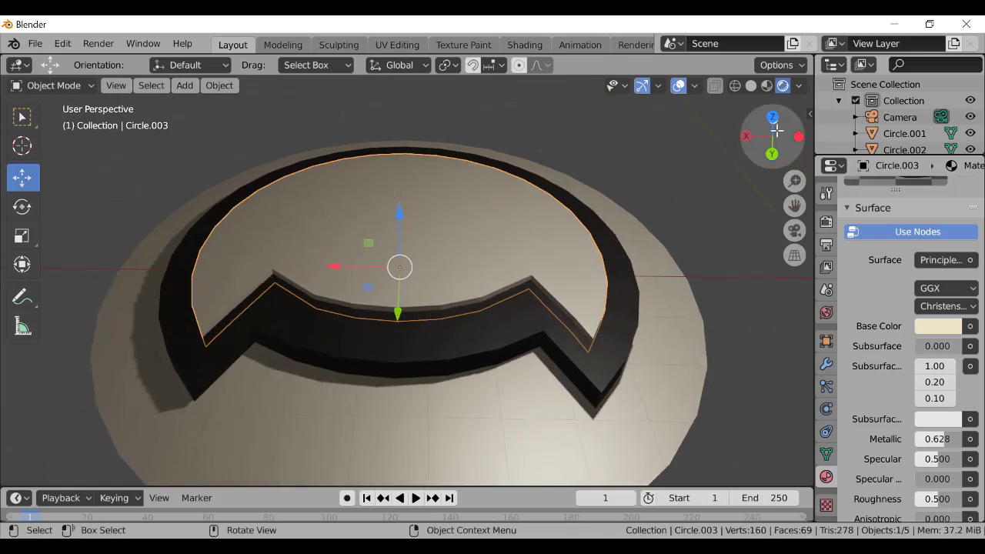
pyautogui.moveTo(772, 127)
pyautogui.mouseDown()
pyautogui.moveTo(807, 197)
pyautogui.moveTo(769, 138)
pyautogui.mouseUp()
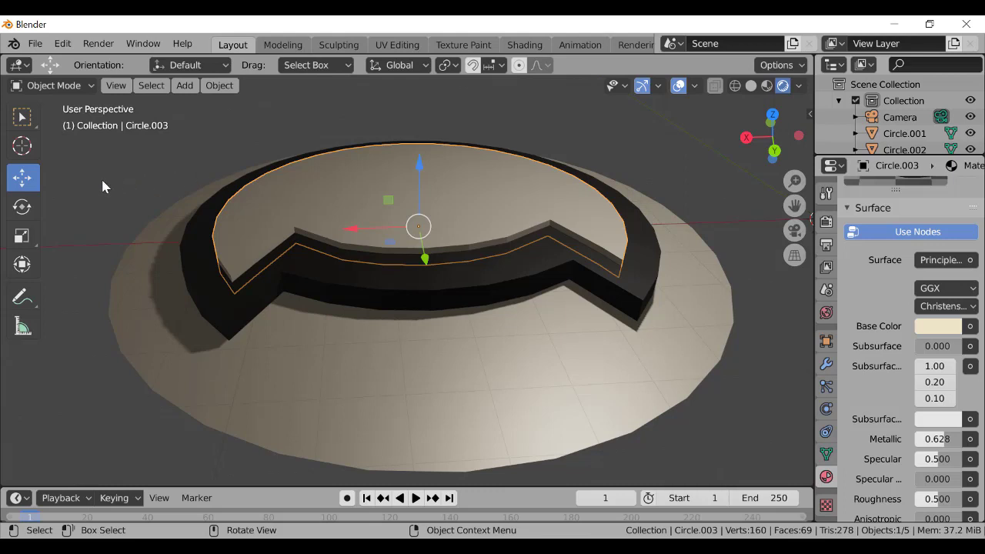
pyautogui.hotkey('shift', 'a')
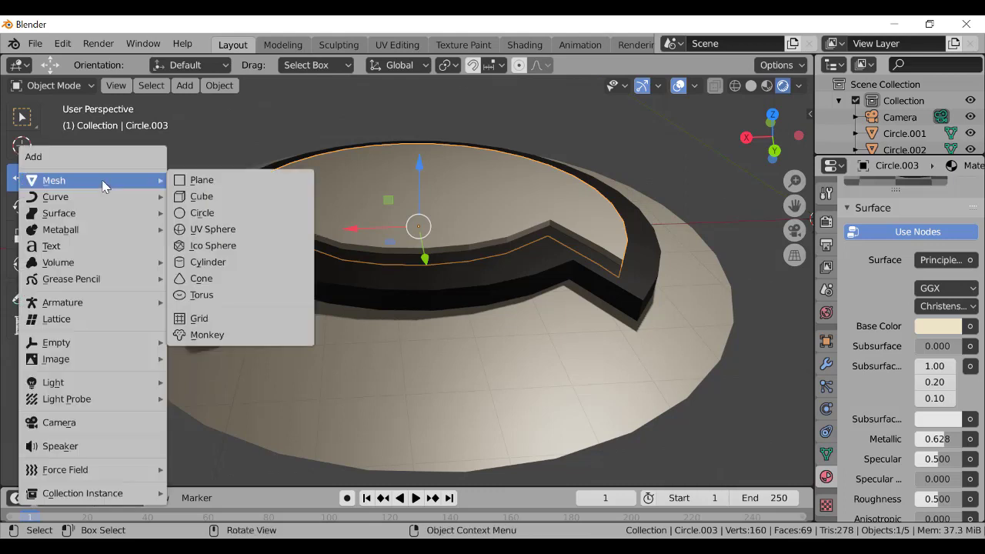
pyautogui.click(231, 199)
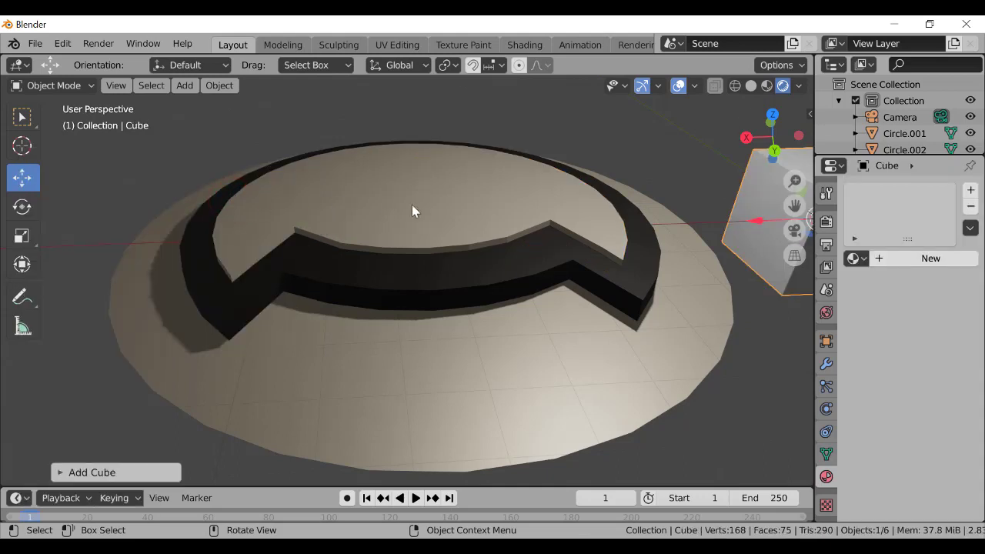
# Move the new cube along X onto the cream top disc and shift it back along Y, away from the recess
pyautogui.moveTo(799, 222); pyautogui.dragTo(692, 262)
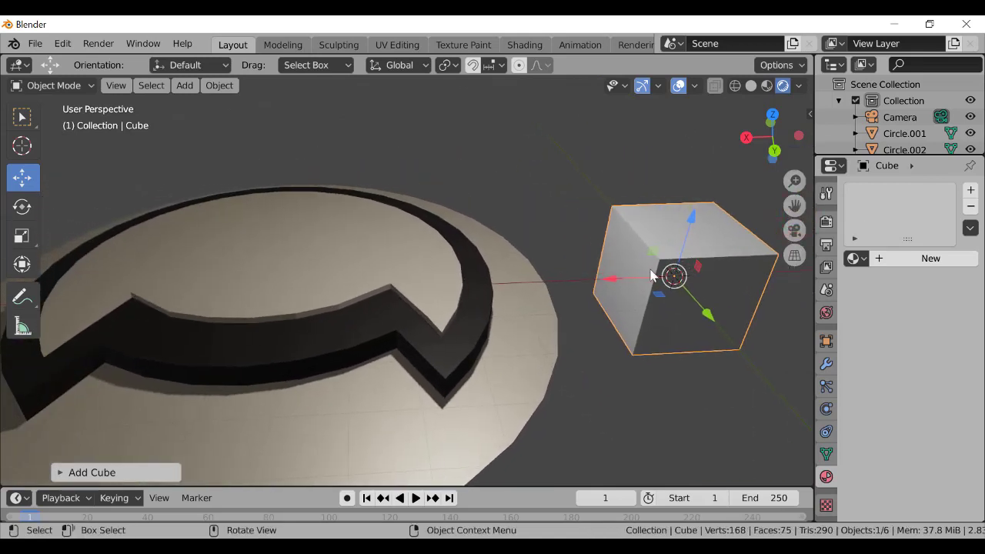
pyautogui.moveTo(615, 285); pyautogui.dragTo(228, 175)
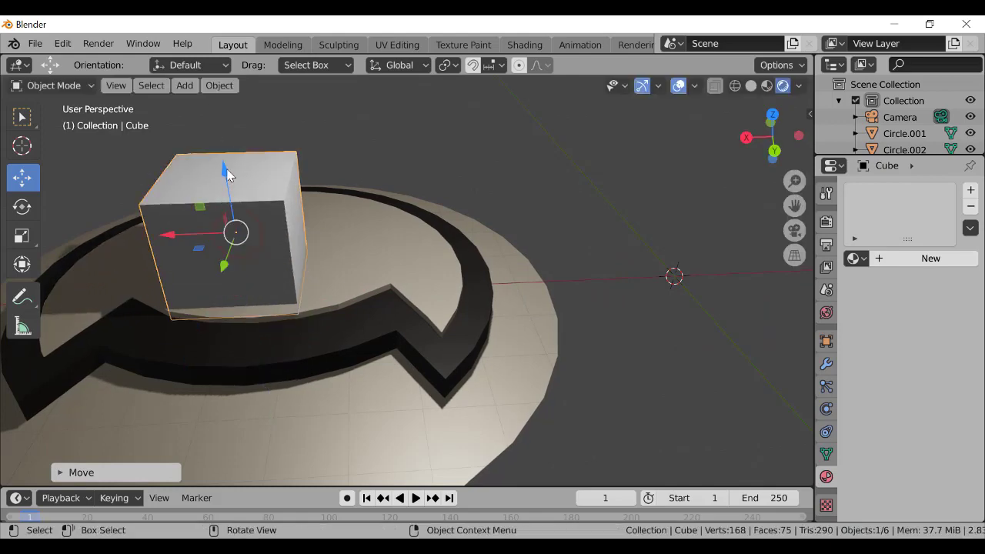
pyautogui.moveTo(222, 268); pyautogui.dragTo(234, 243)
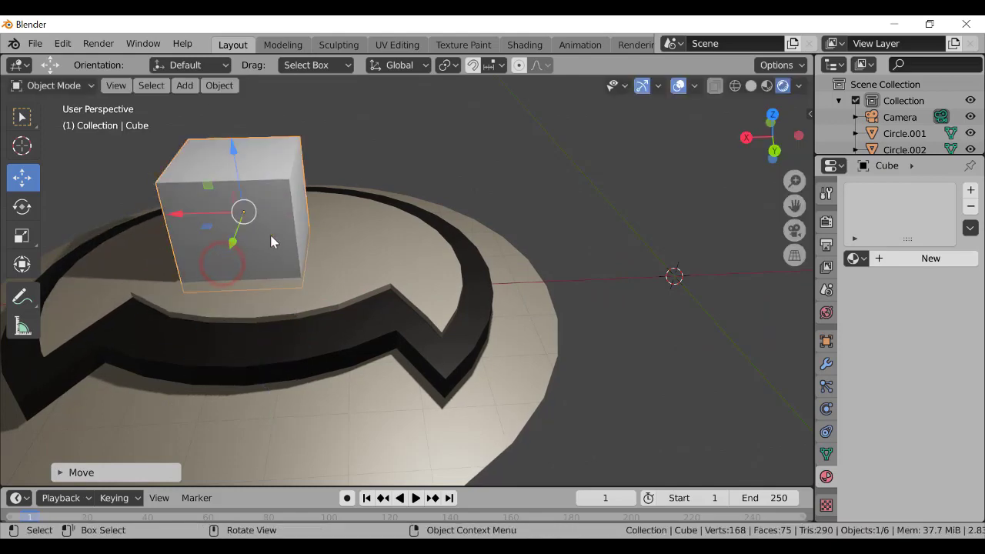
# Enter Edit Mode on the cube, lower its whole mesh along Z partly into the disc, and shift it slightly along X
pyautogui.moveTo(762, 142); pyautogui.dragTo(785, 147)
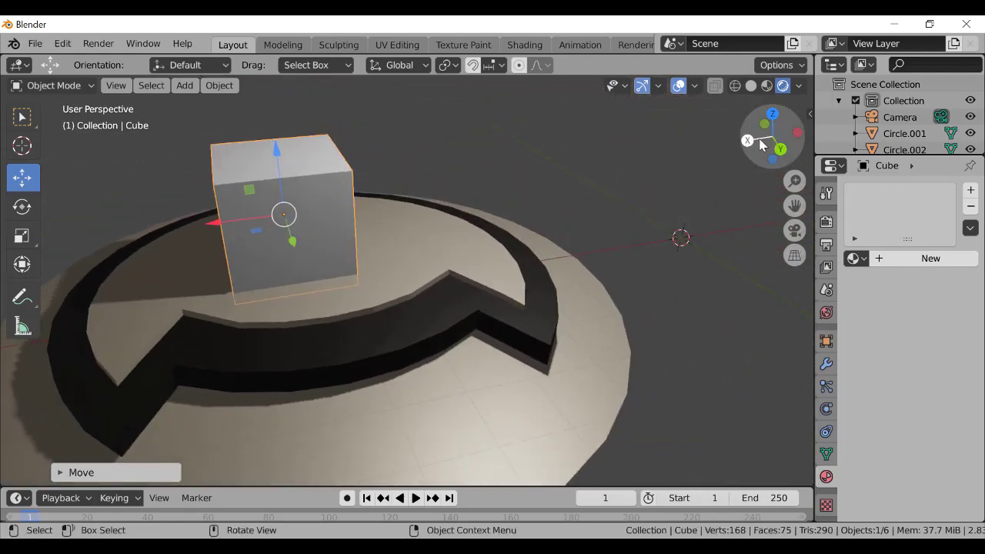
pyautogui.click(62, 86)
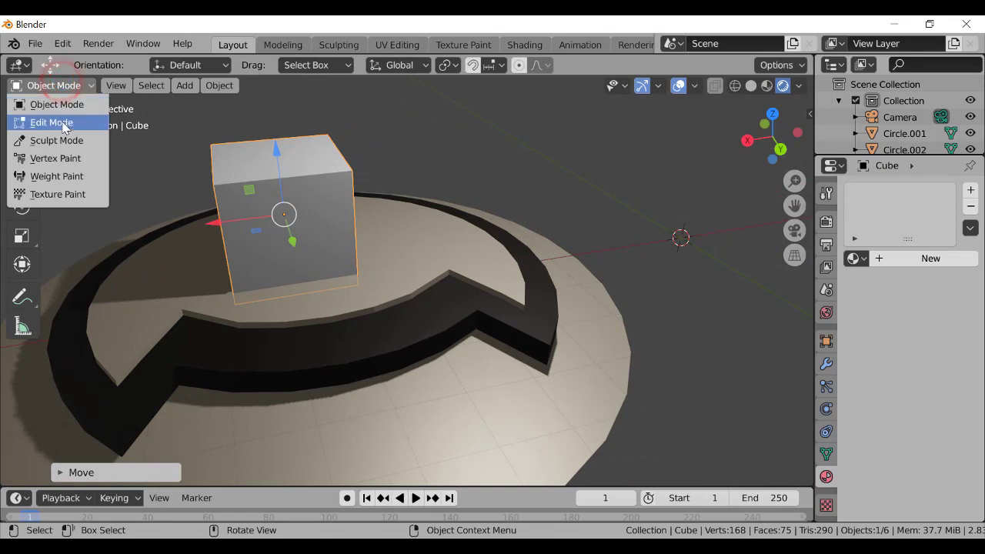
pyautogui.click(69, 122)
pyautogui.moveTo(273, 152); pyautogui.dragTo(274, 217)
pyautogui.moveTo(228, 283)
pyautogui.mouseDown()
pyautogui.moveTo(206, 282)
pyautogui.moveTo(244, 281)
pyautogui.mouseUp()
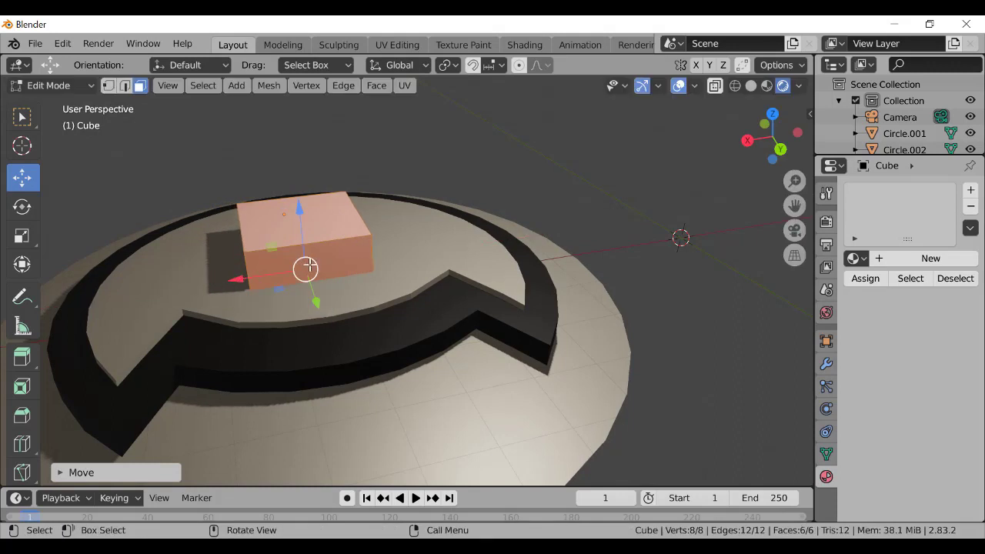
# Scale the cube mesh uniformly to about 0.985, then stretch it along X by about 2.07
pyautogui.press('s')
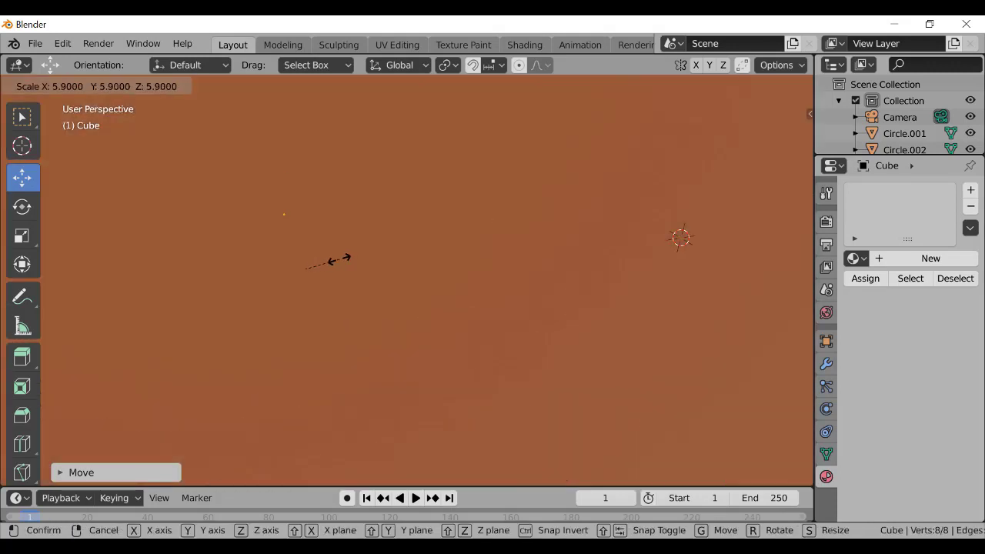
pyautogui.press('Escape')
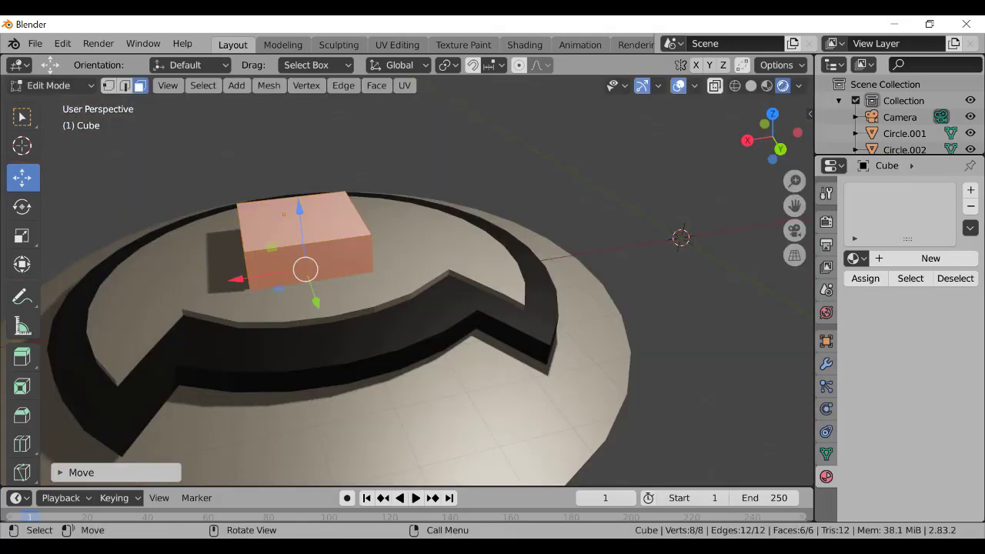
pyautogui.press('s')
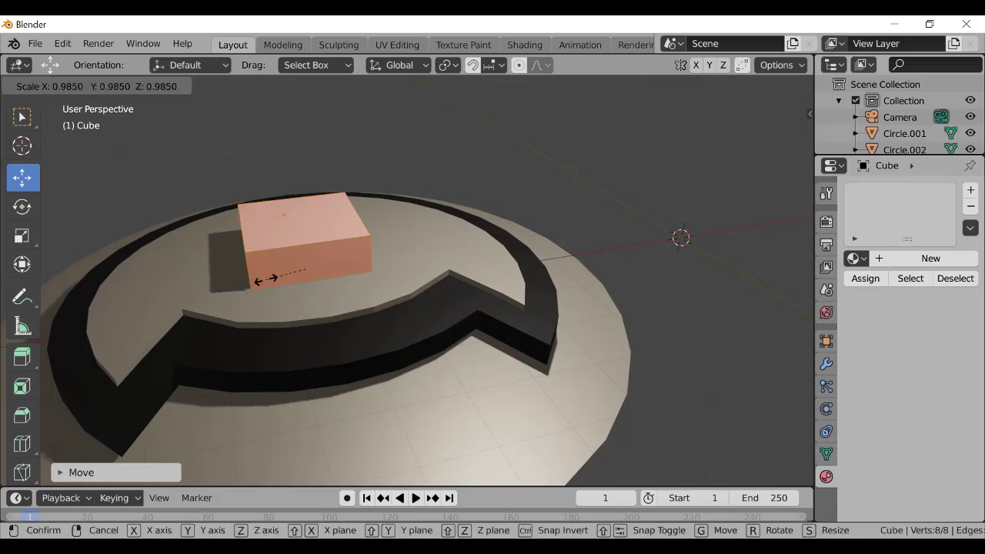
pyautogui.click(266, 279)
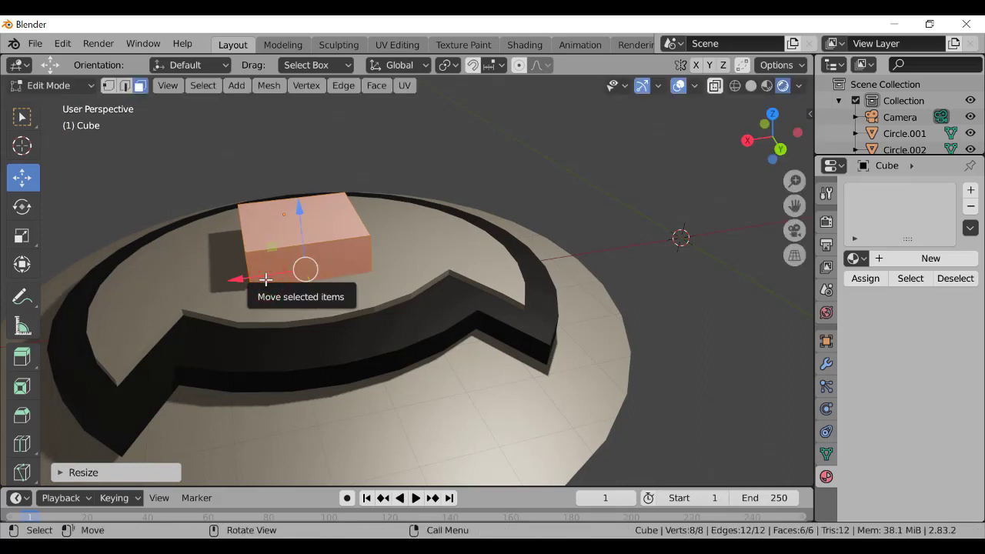
pyautogui.press('s')
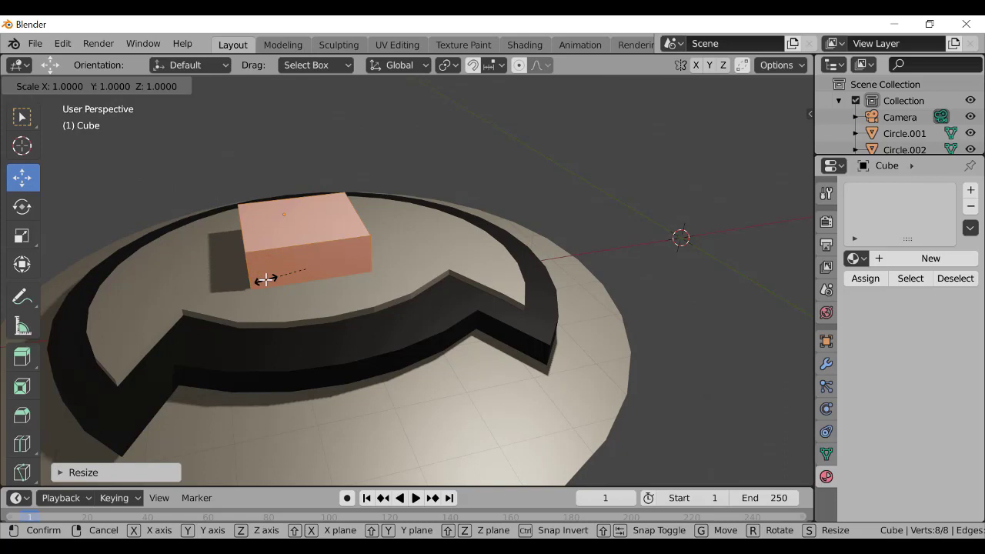
pyautogui.press('x')
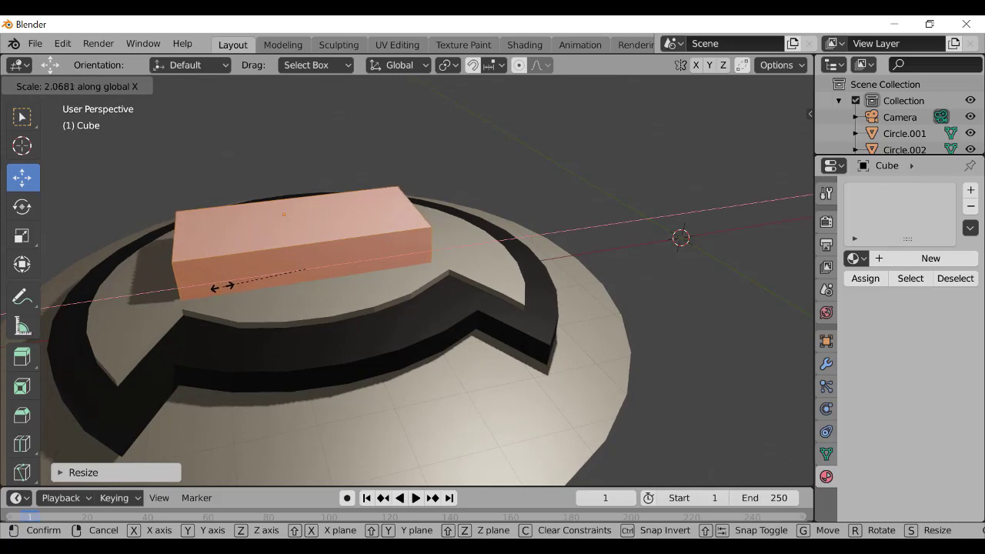
pyautogui.click(222, 287)
pyautogui.click(373, 244)
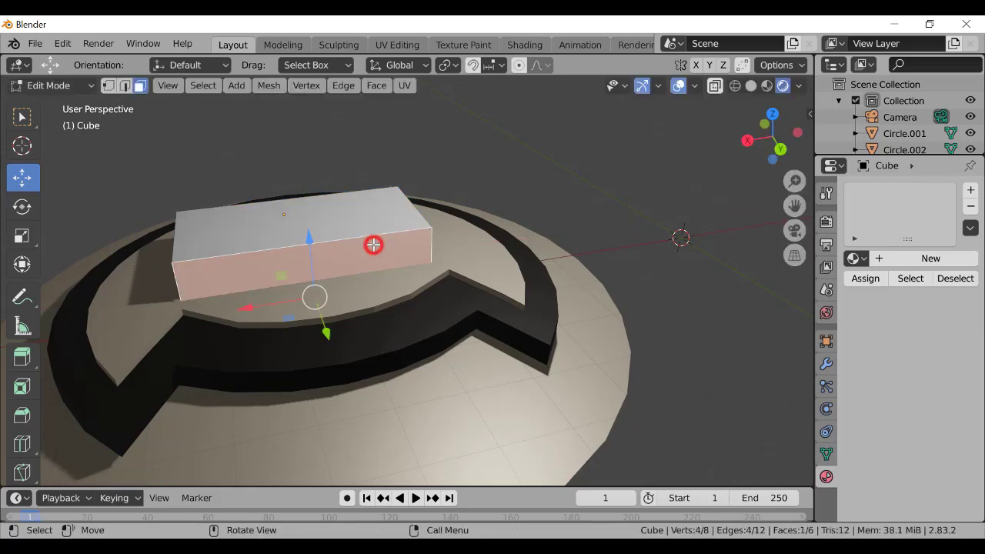
pyautogui.press('s')
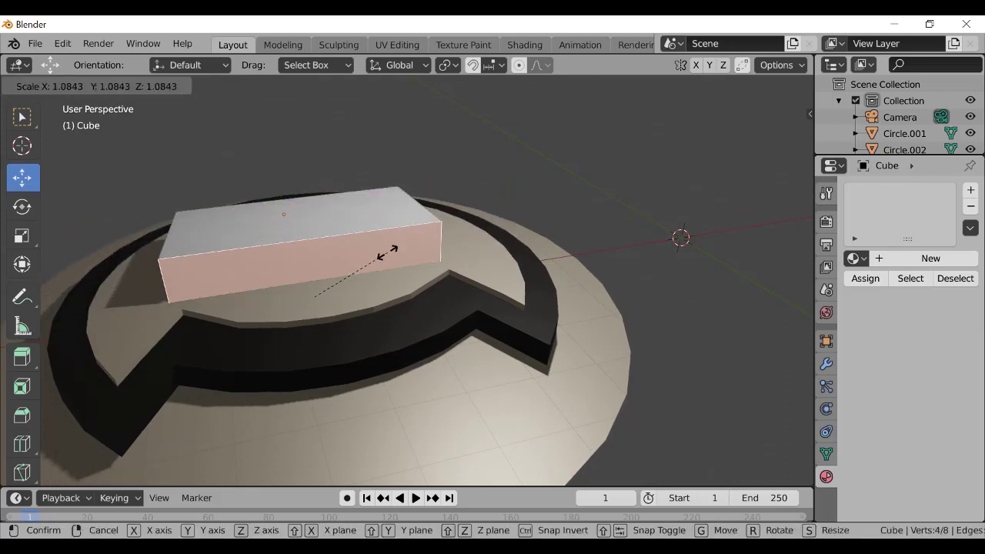
pyautogui.rightClick(387, 252)
pyautogui.click(579, 187)
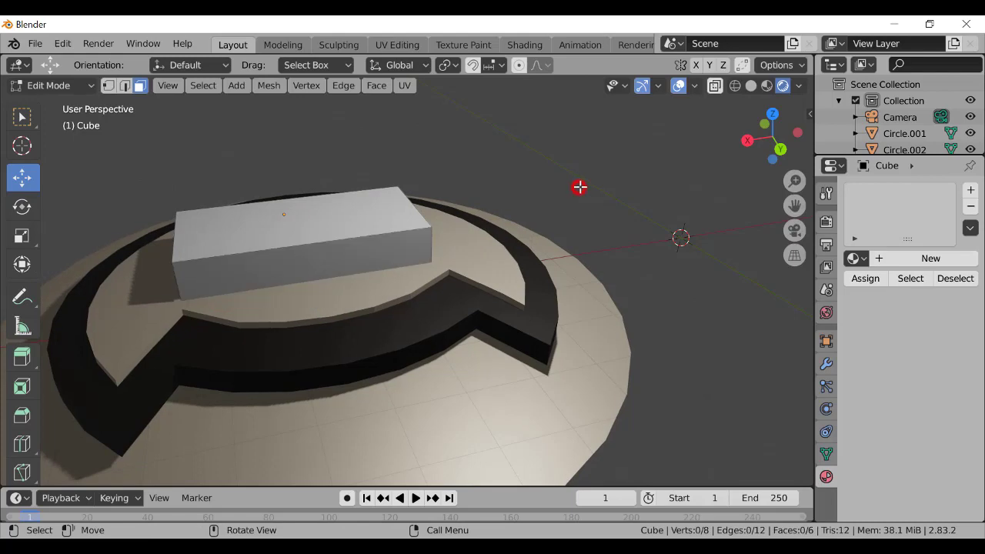
# Scale the whole cube mesh along Y to roughly half its depth, then deselect it
pyautogui.moveTo(761, 145); pyautogui.dragTo(224, 204)
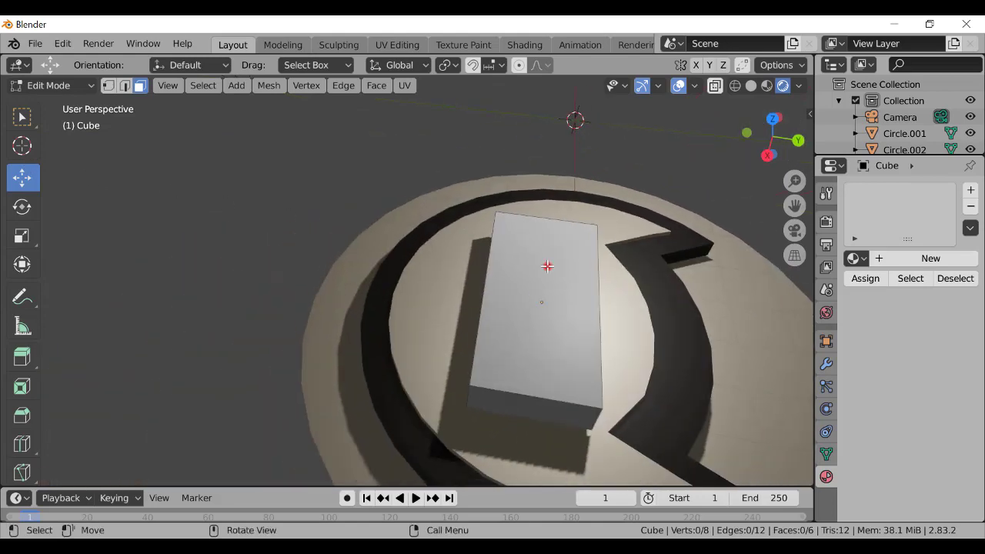
pyautogui.click(547, 266)
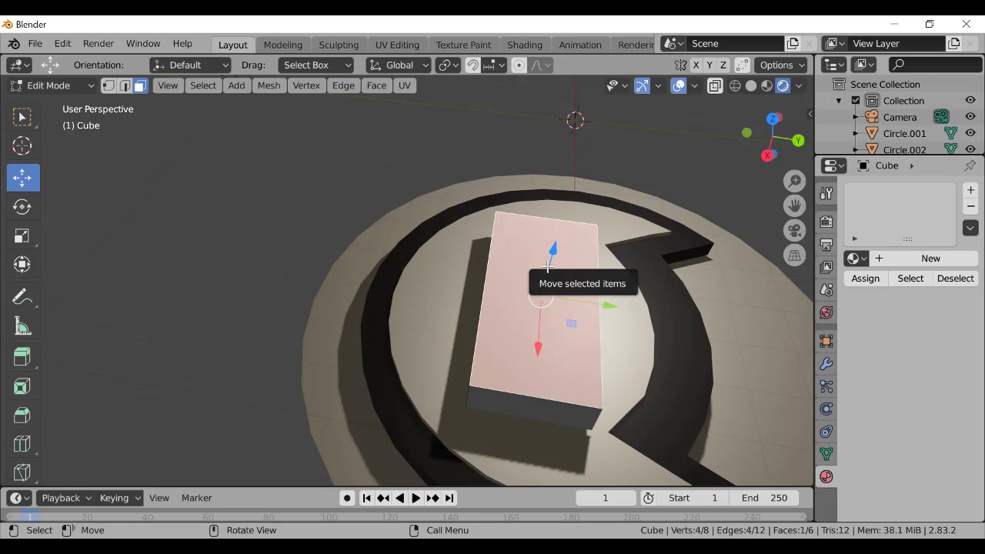
pyautogui.press('a')
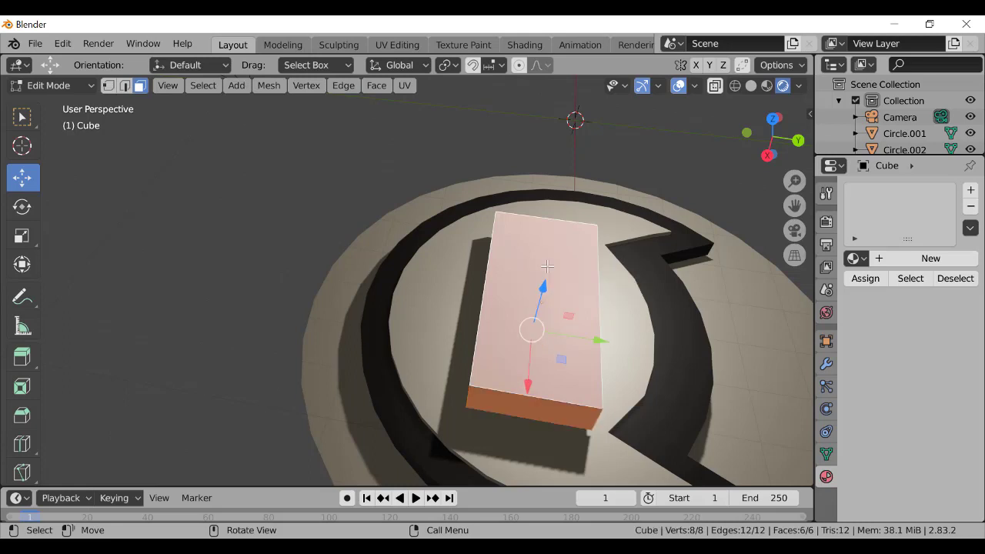
pyautogui.moveTo(769, 152)
pyautogui.mouseDown()
pyautogui.moveTo(731, 137)
pyautogui.moveTo(717, 116)
pyautogui.moveTo(720, 132)
pyautogui.moveTo(761, 138)
pyautogui.mouseUp()
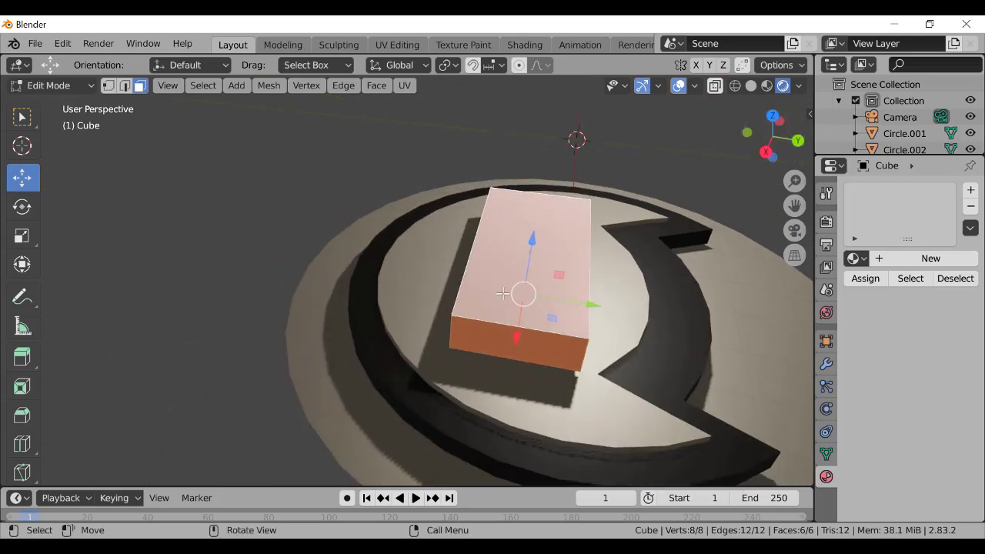
pyautogui.press('s')
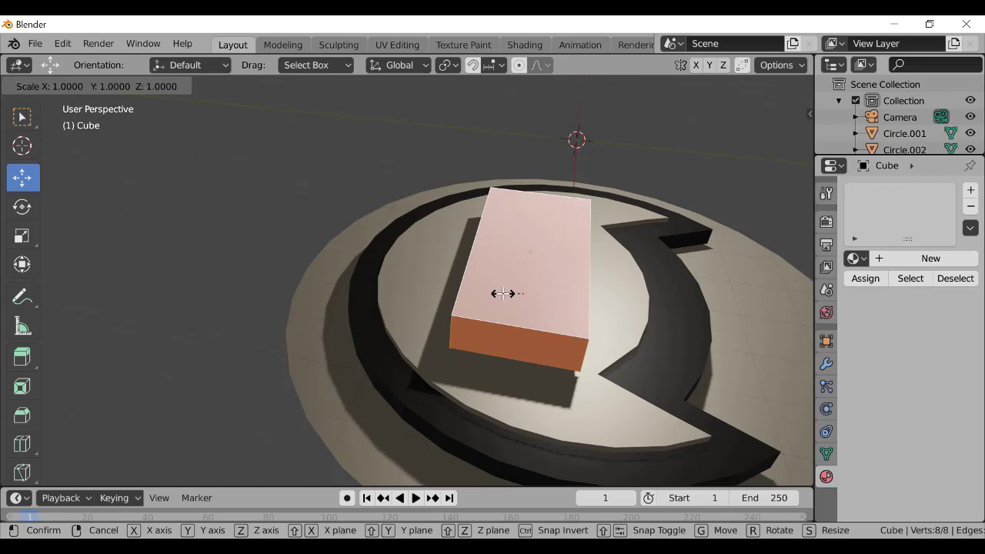
pyautogui.press('y')
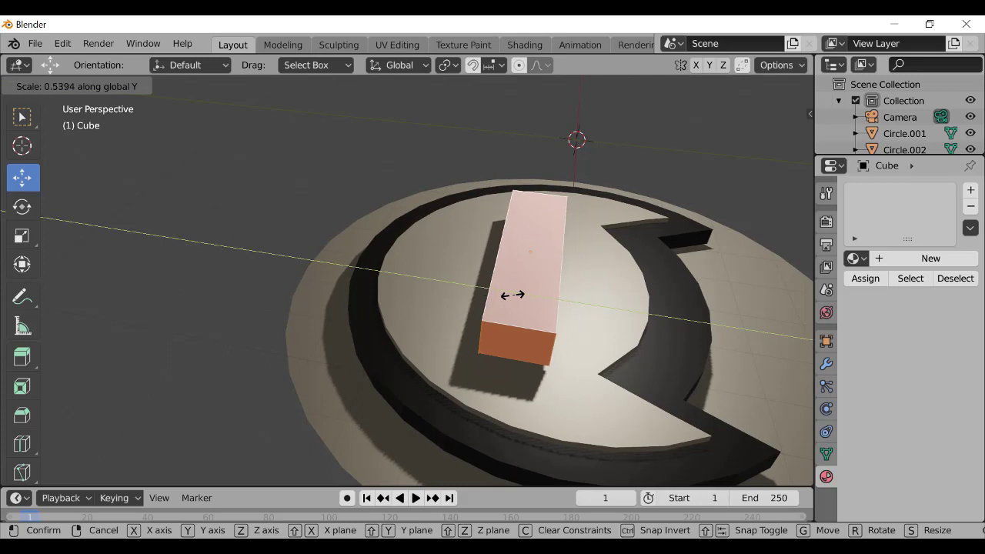
pyautogui.click(514, 294)
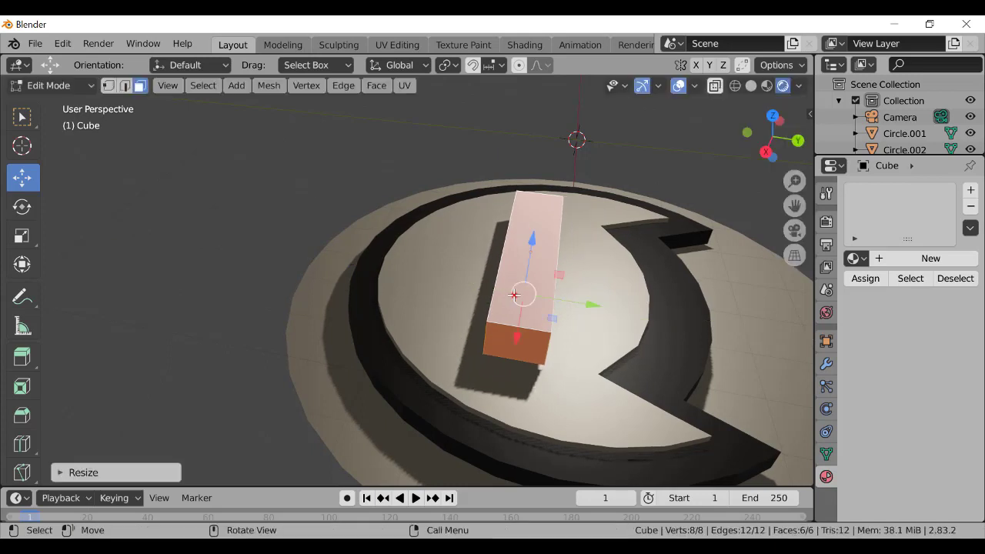
pyautogui.moveTo(767, 153); pyautogui.dragTo(716, 120)
pyautogui.click(638, 176)
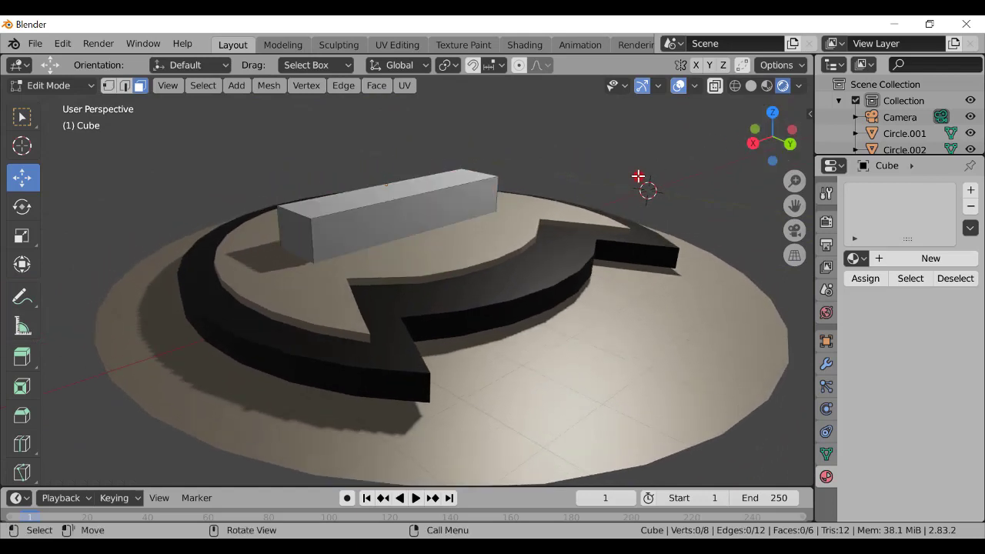
# Inset the box's long front face facing the recess by a small margin, leaving a thin frame around it
pyautogui.click(388, 204)
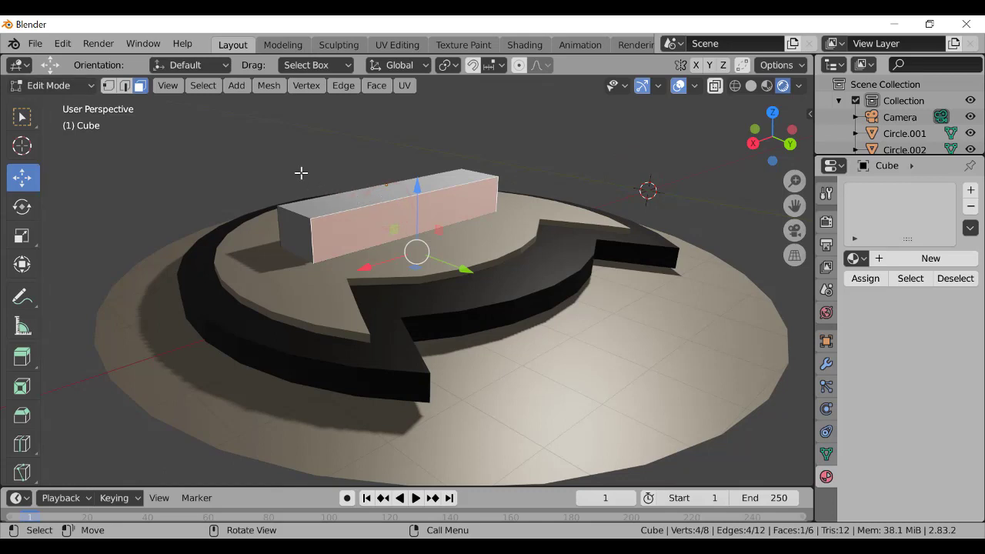
pyautogui.click(70, 89)
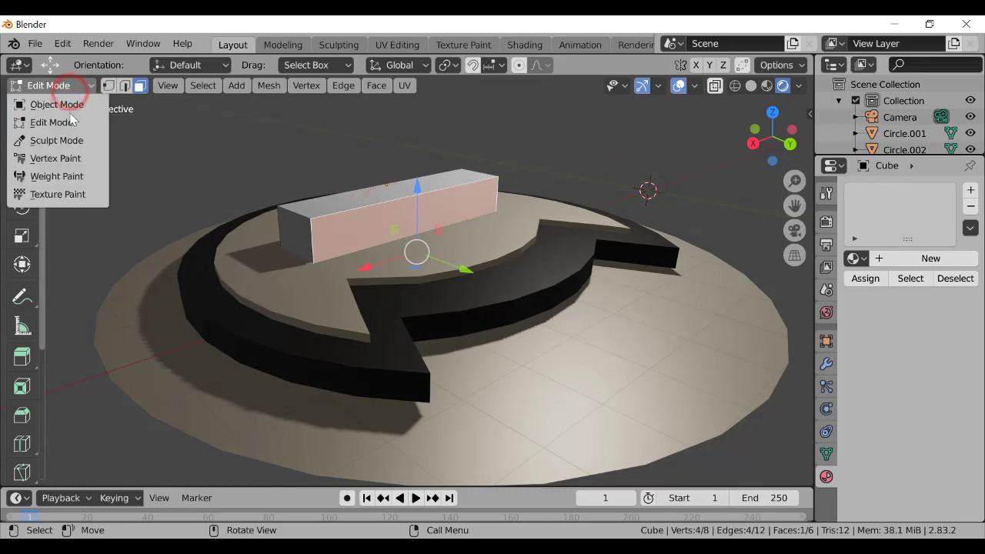
pyautogui.click(70, 123)
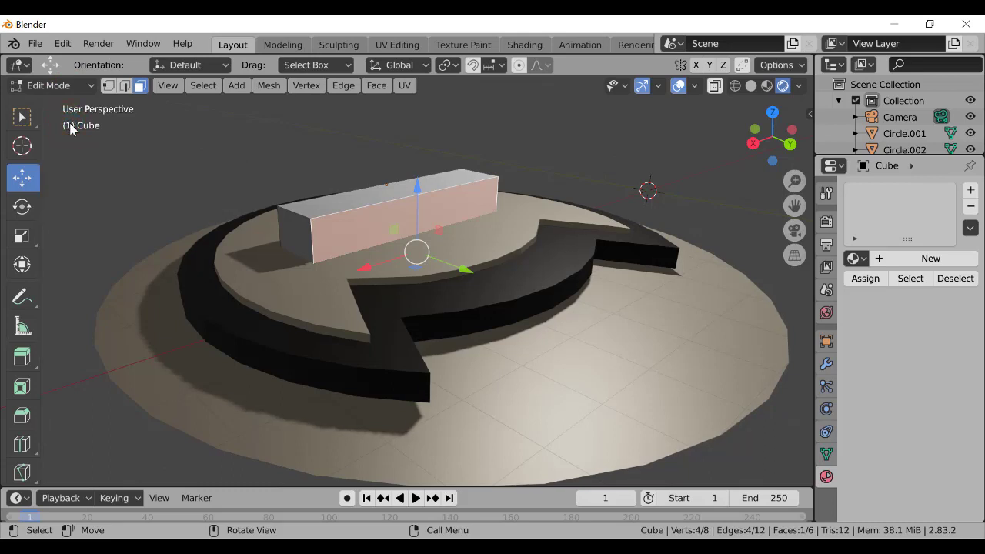
pyautogui.moveTo(751, 138); pyautogui.dragTo(785, 145)
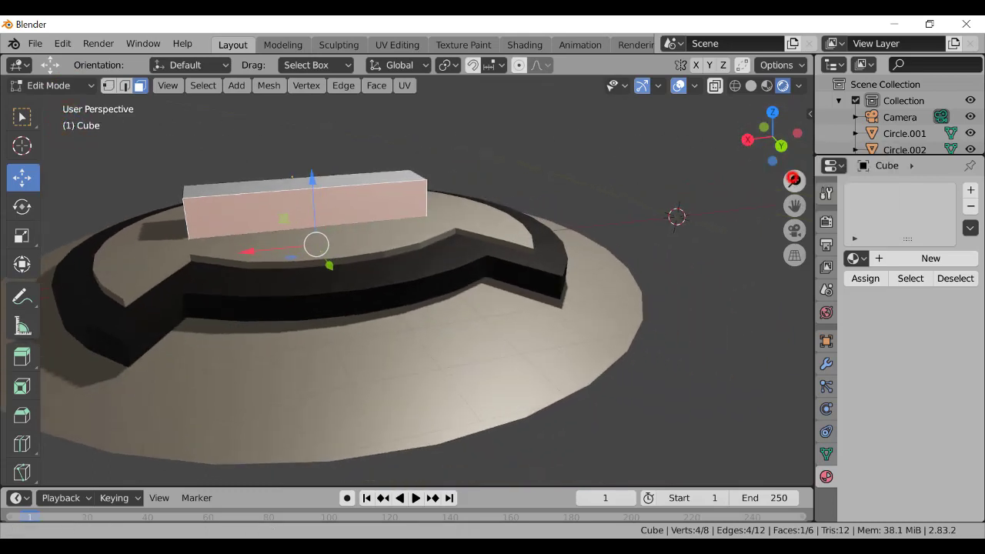
pyautogui.moveTo(794, 180); pyautogui.dragTo(794, 153)
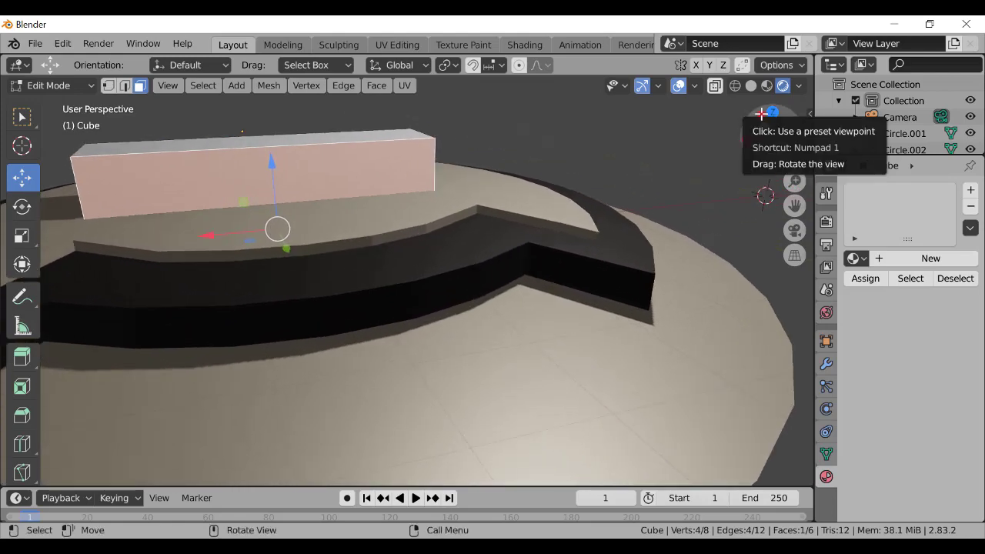
pyautogui.moveTo(761, 114); pyautogui.dragTo(809, 132)
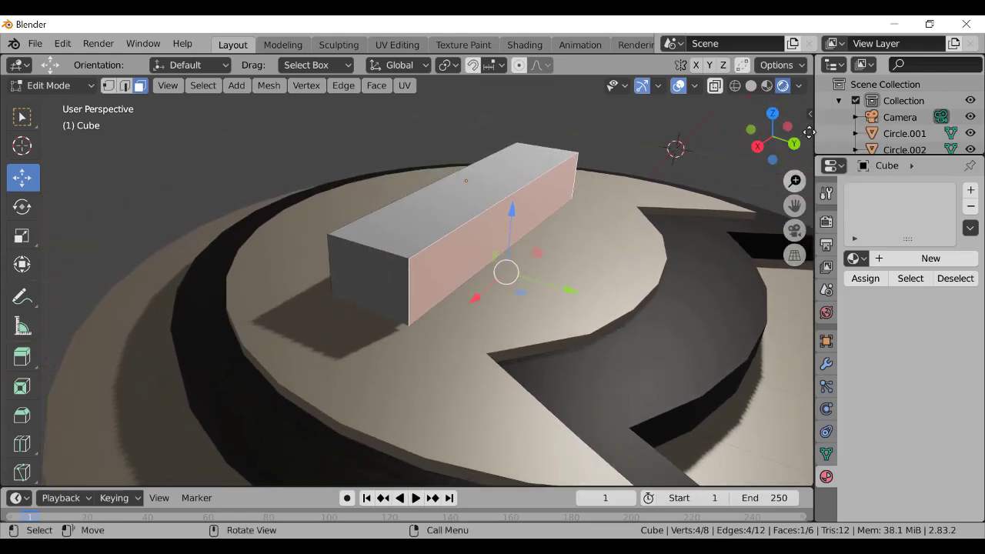
pyautogui.moveTo(796, 205); pyautogui.dragTo(795, 174)
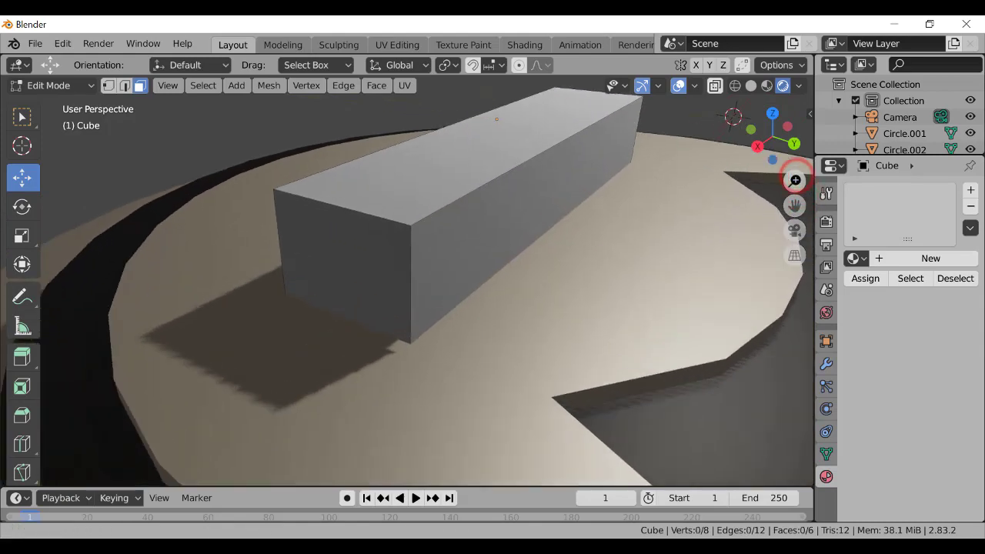
pyautogui.moveTo(771, 136); pyautogui.dragTo(777, 135)
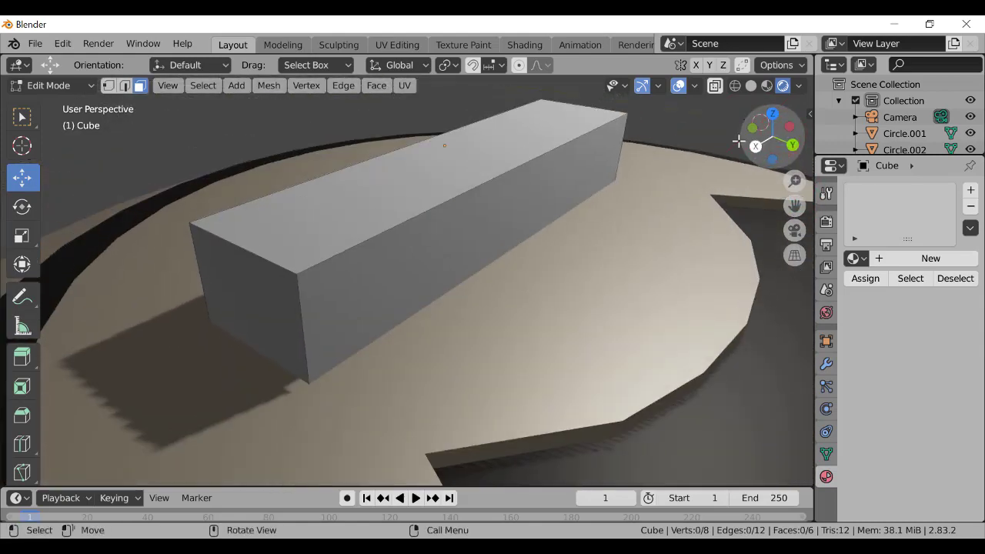
pyautogui.click(558, 178)
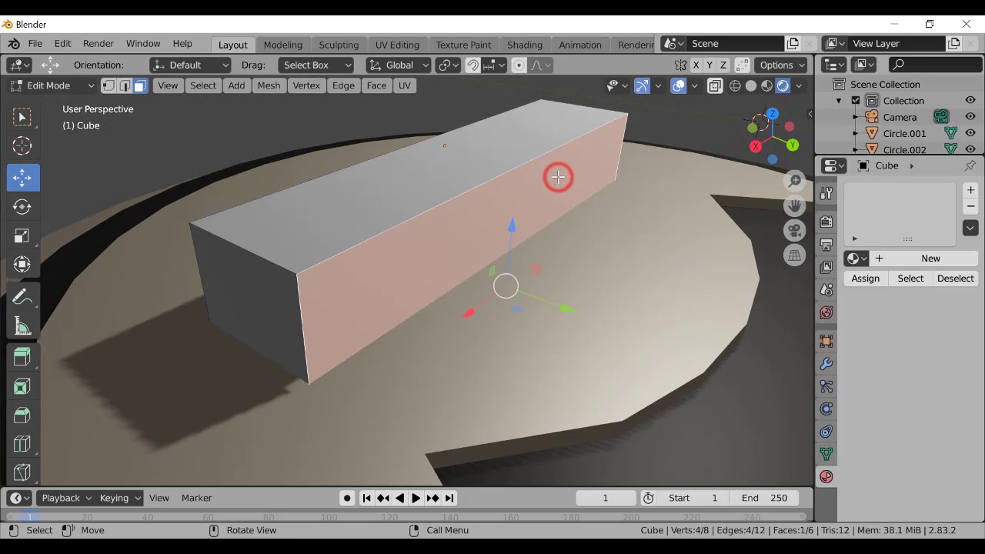
pyautogui.click(27, 393)
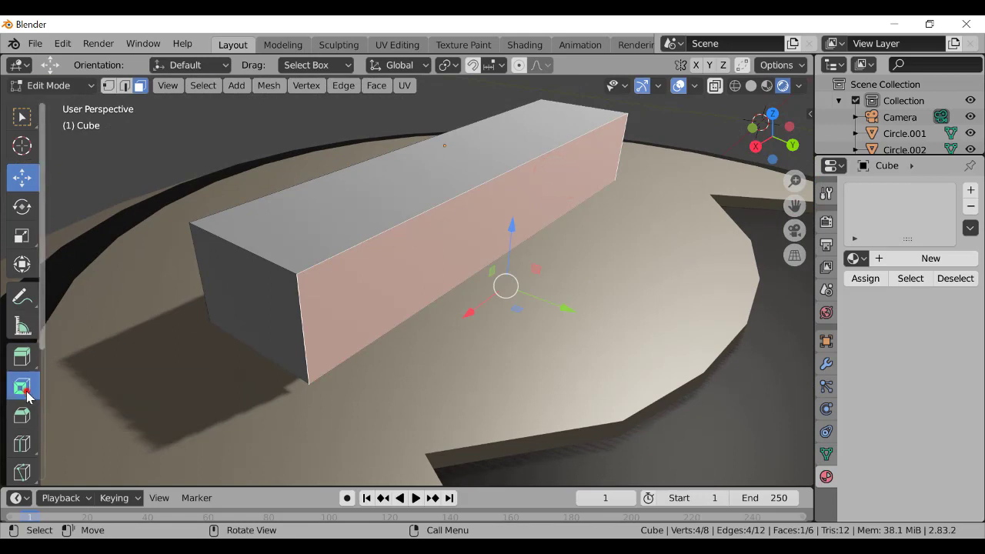
pyautogui.moveTo(588, 322)
pyautogui.mouseDown()
pyautogui.moveTo(576, 316)
pyautogui.moveTo(589, 314)
pyautogui.mouseUp()
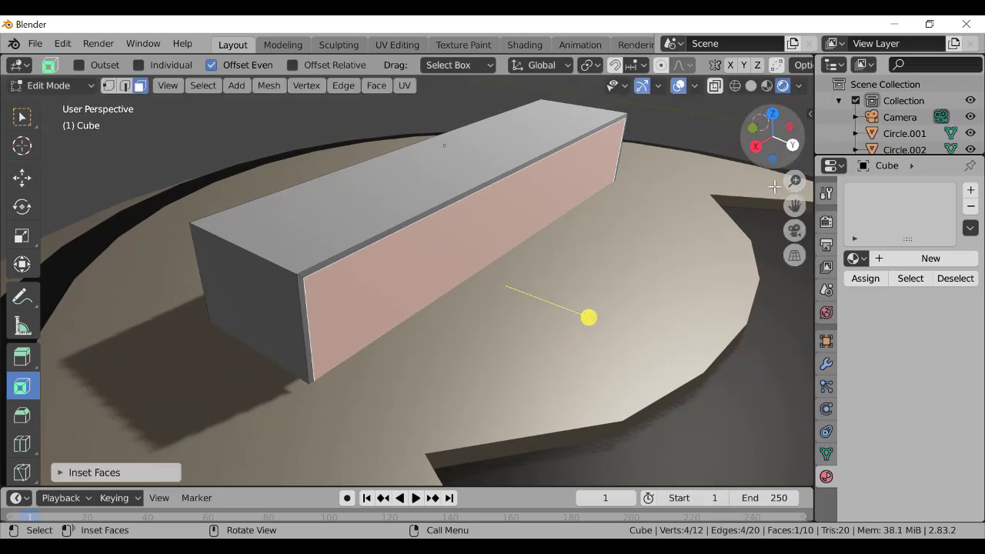
# Extrude the inset front face a short distance inward to form a shallow recess in the box
pyautogui.moveTo(795, 182); pyautogui.dragTo(794, 156)
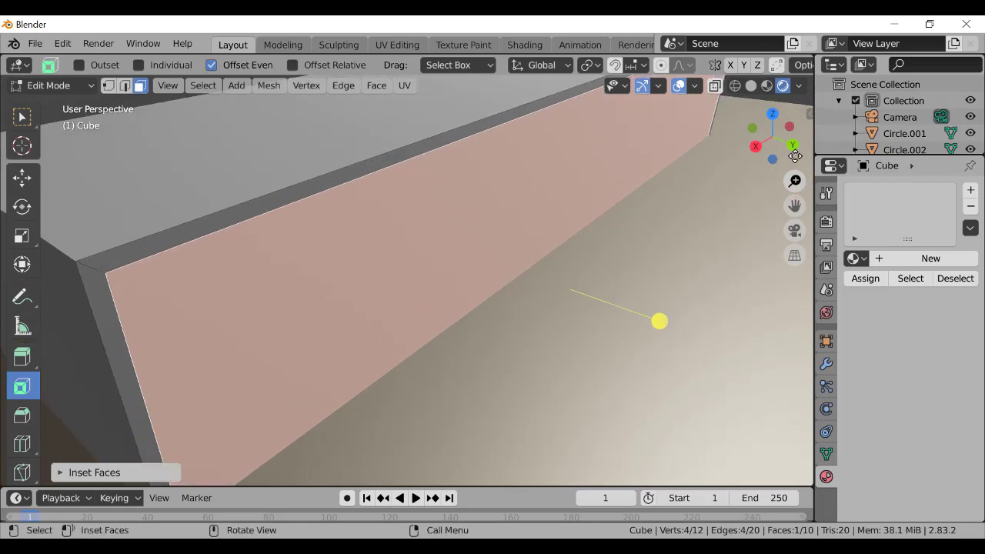
pyautogui.click(22, 357)
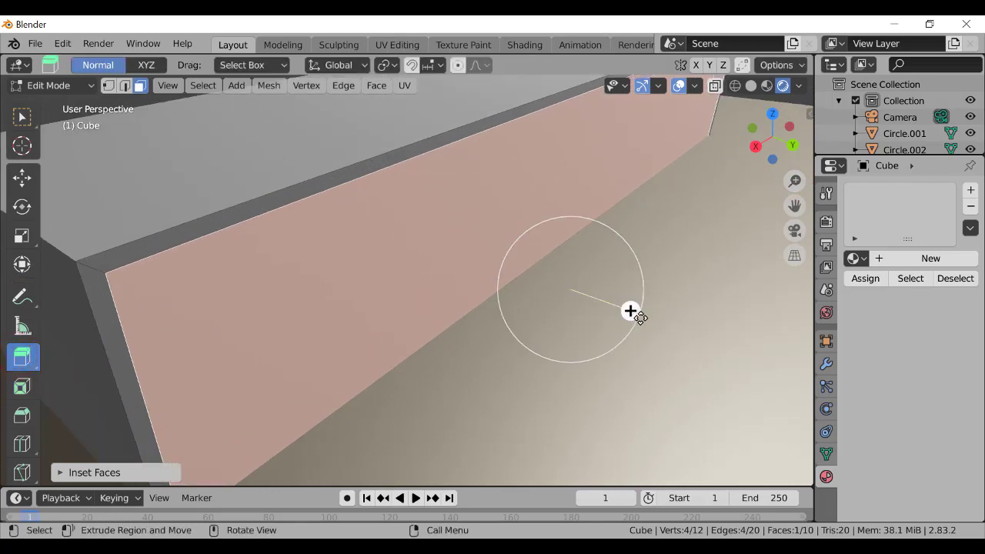
pyautogui.moveTo(631, 310); pyautogui.dragTo(611, 303)
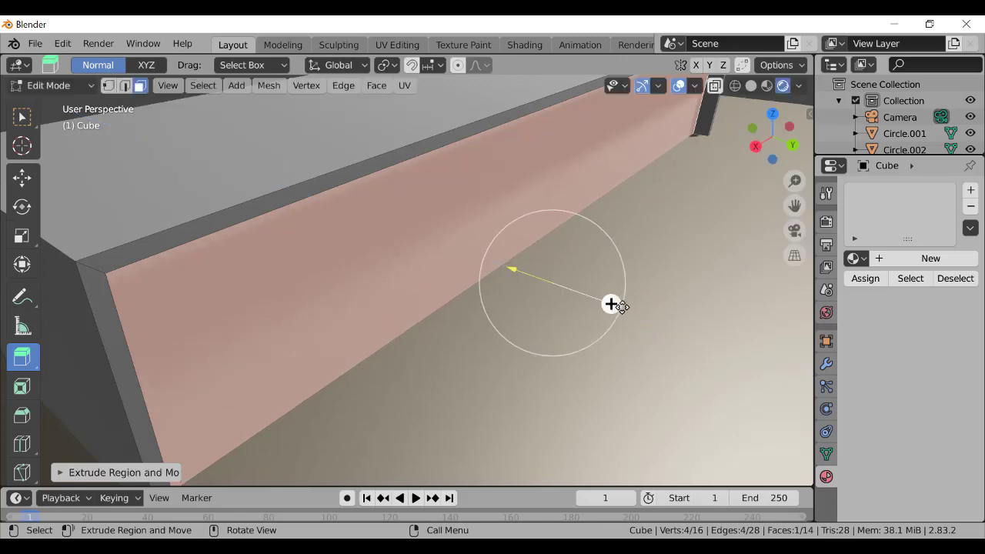
pyautogui.moveTo(611, 303); pyautogui.dragTo(617, 326, button='middle')
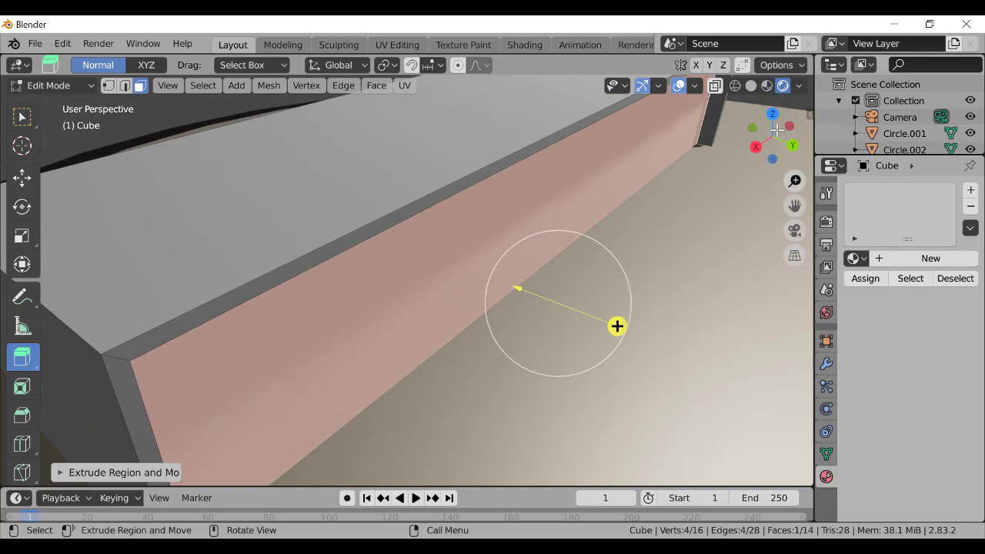
# Inset the box's long back face by a small margin, leaving a thin frame like the one on the front
pyautogui.moveTo(616, 326); pyautogui.dragTo(711, 398, button='middle')
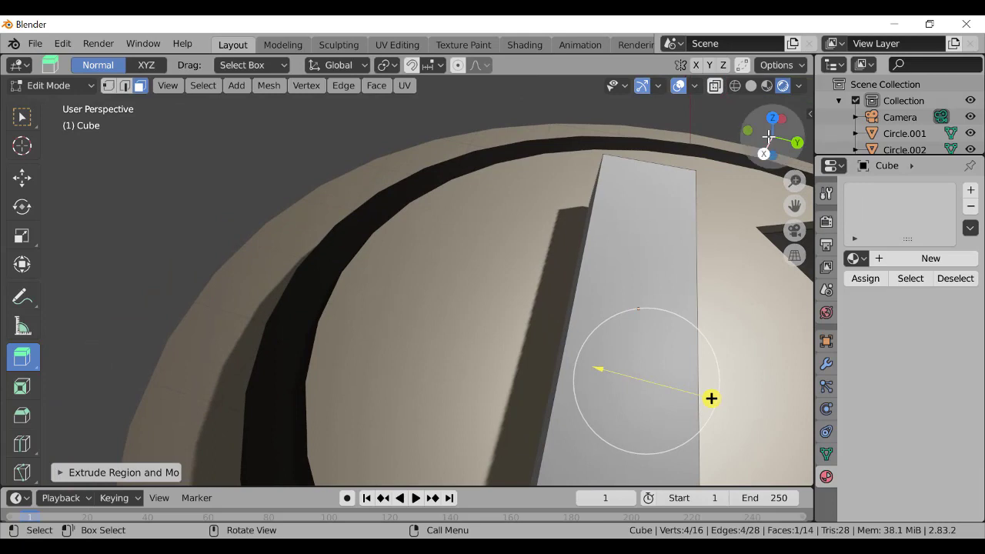
pyautogui.moveTo(768, 137); pyautogui.dragTo(754, 146)
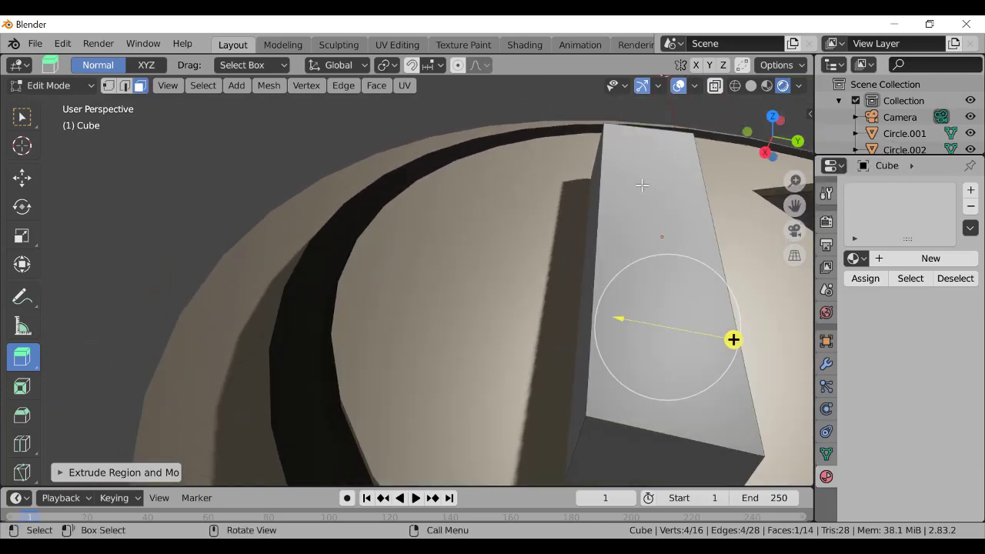
pyautogui.click(612, 199)
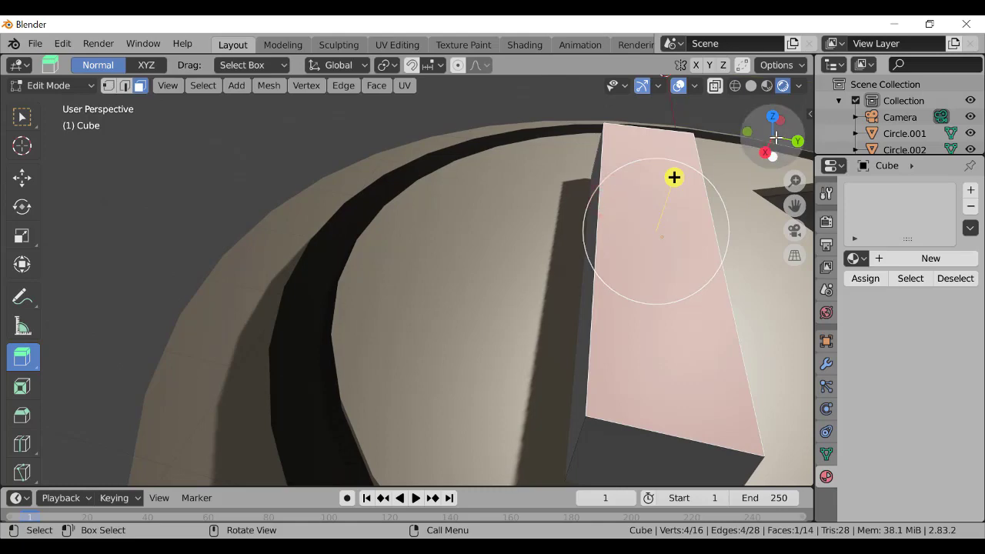
pyautogui.moveTo(674, 177); pyautogui.dragTo(787, 139, button='middle')
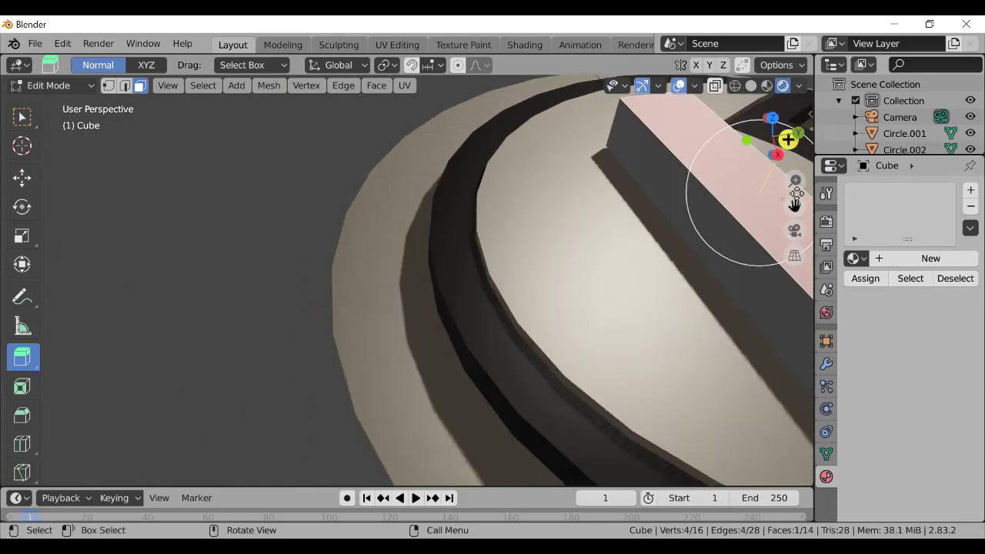
pyautogui.moveTo(795, 204); pyautogui.dragTo(615, 277)
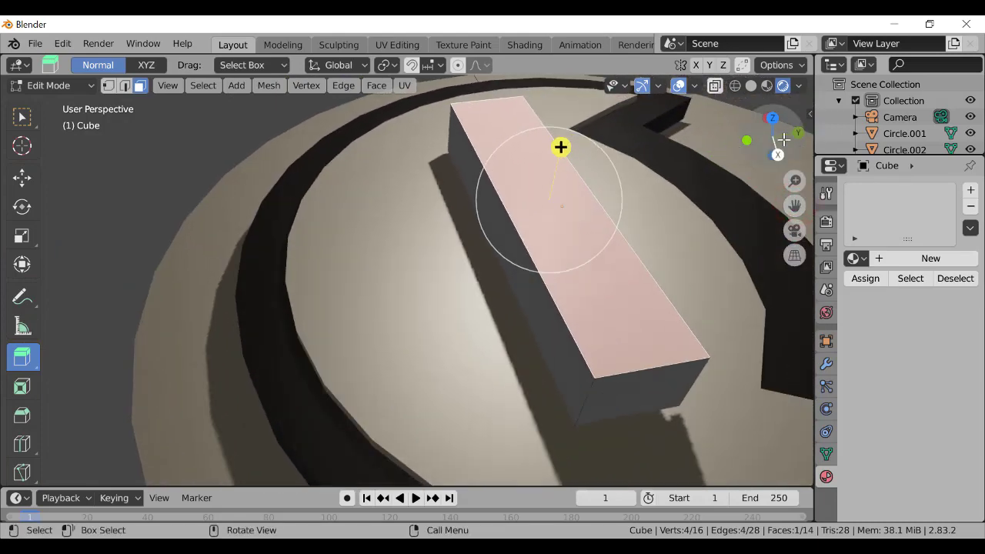
pyautogui.moveTo(784, 139); pyautogui.dragTo(781, 116)
pyautogui.moveTo(794, 204); pyautogui.dragTo(777, 181)
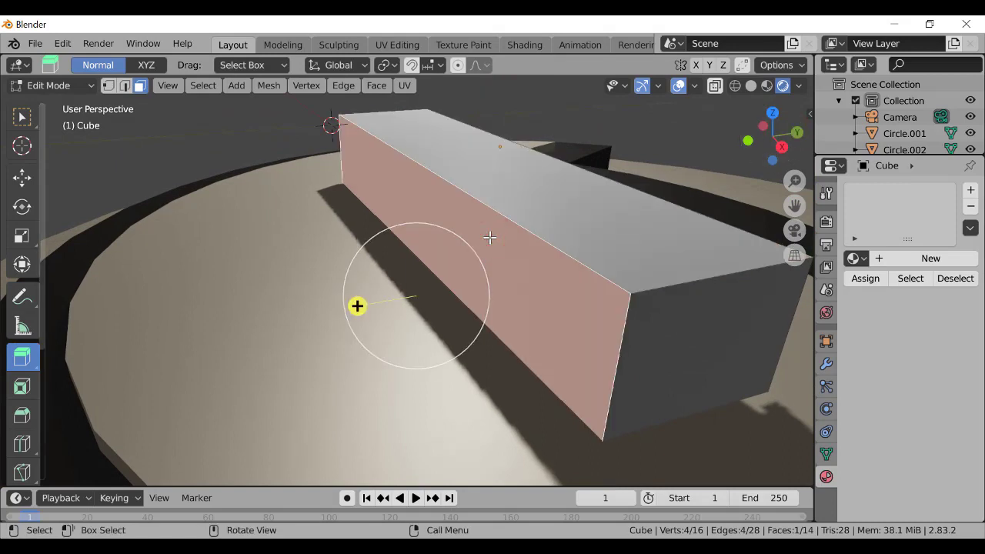
pyautogui.click(22, 386)
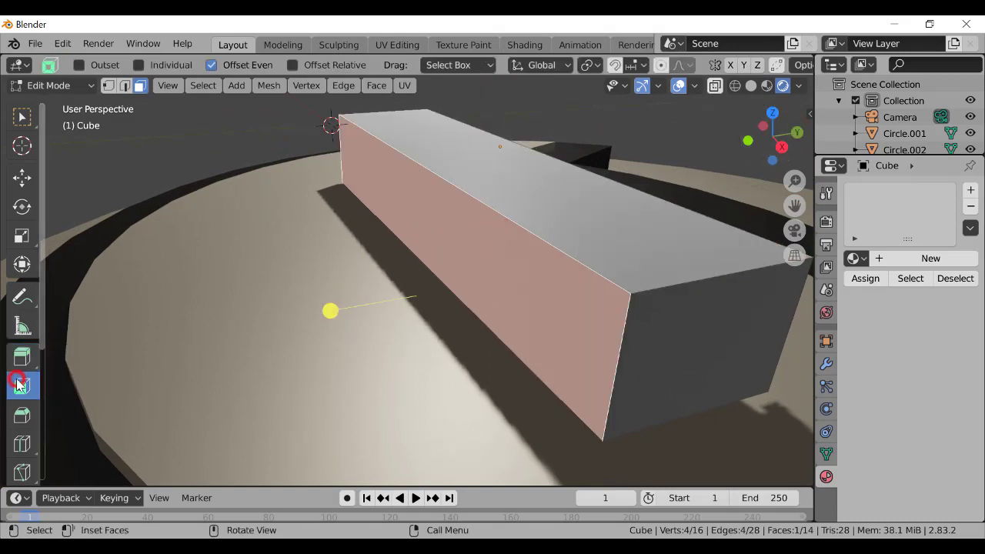
pyautogui.moveTo(329, 308); pyautogui.dragTo(334, 300)
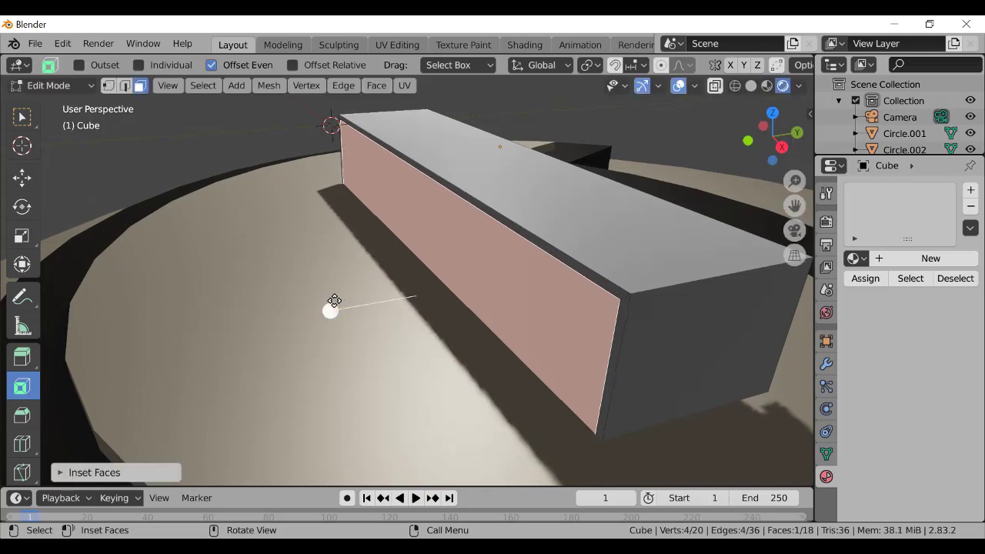
# Extrude the inset back face deep into the box to hollow it out from behind
pyautogui.click(23, 356)
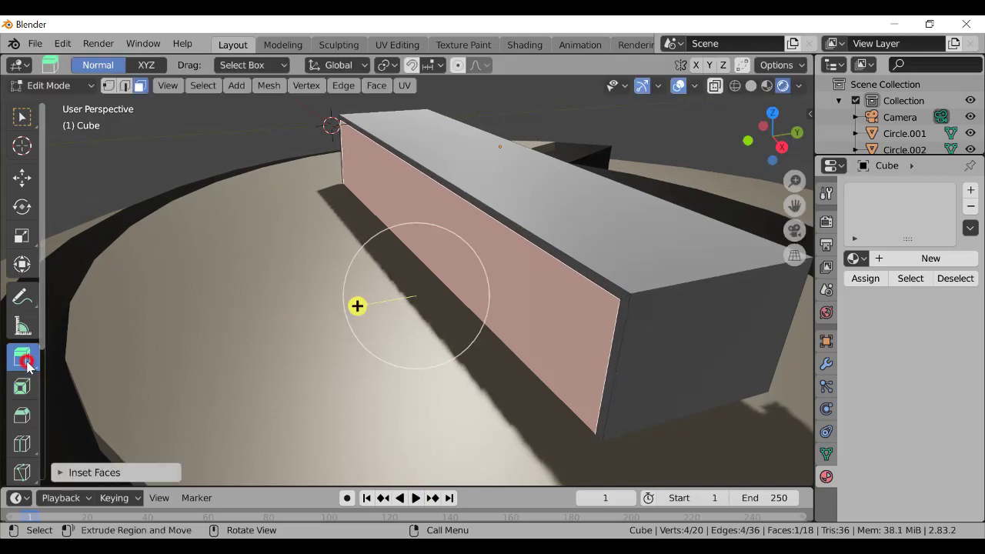
pyautogui.moveTo(358, 304); pyautogui.dragTo(447, 288)
pyautogui.moveTo(446, 288); pyautogui.dragTo(520, 153, button='middle')
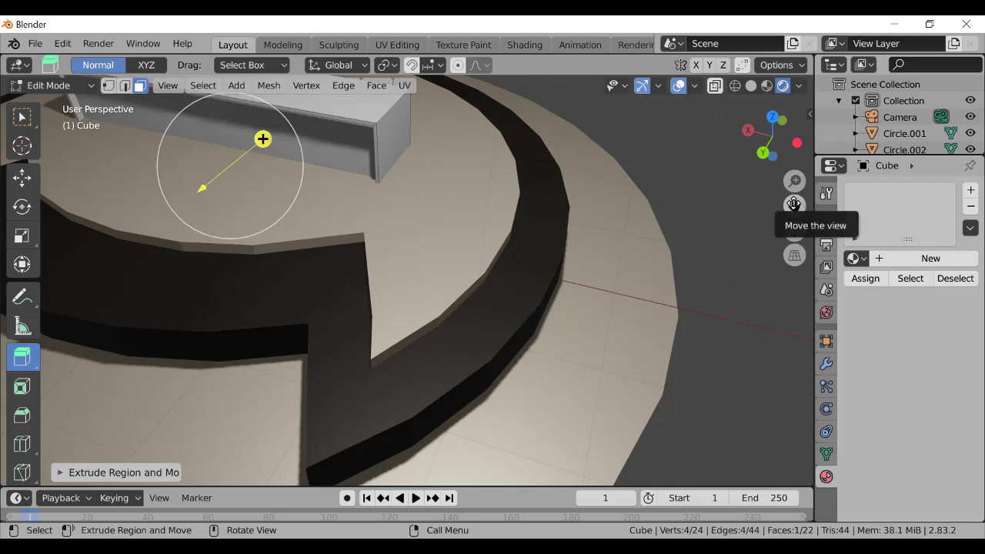
pyautogui.moveTo(794, 207); pyautogui.dragTo(807, 130)
pyautogui.moveTo(795, 185); pyautogui.dragTo(796, 244)
pyautogui.moveTo(794, 204); pyautogui.dragTo(739, 228)
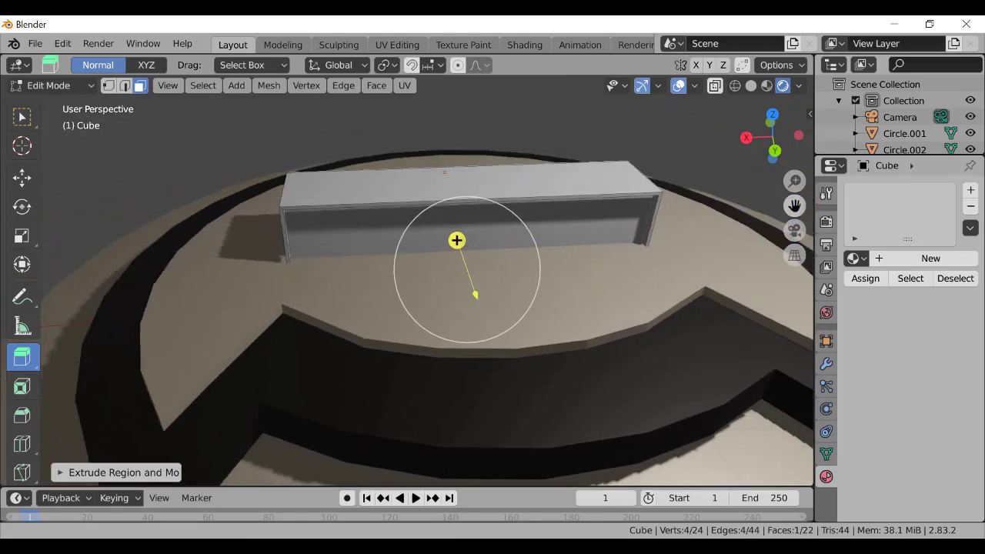
pyautogui.moveTo(453, 241); pyautogui.dragTo(455, 244, button='middle')
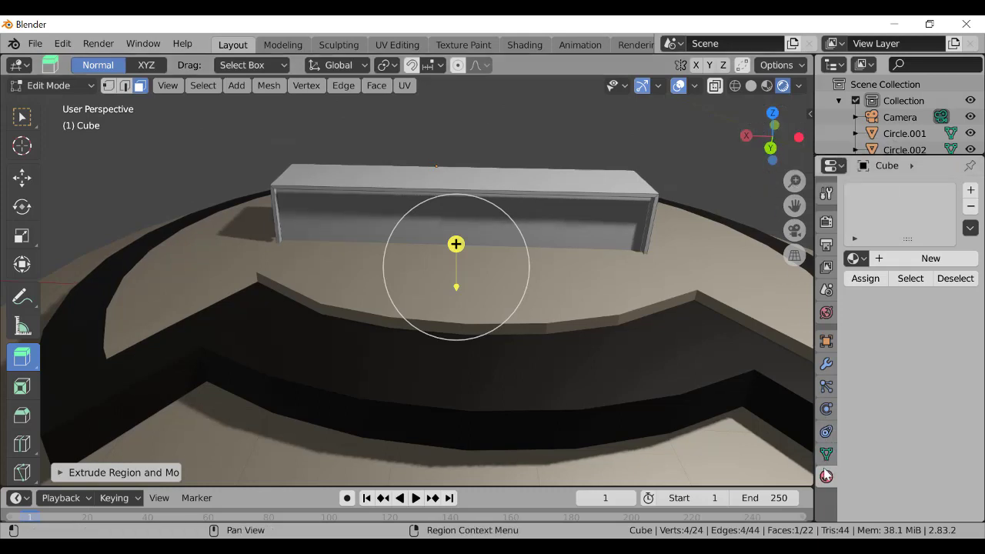
# Give the box a new material, clear the face selection and select the large inner face of its hollow side
pyautogui.click(912, 263)
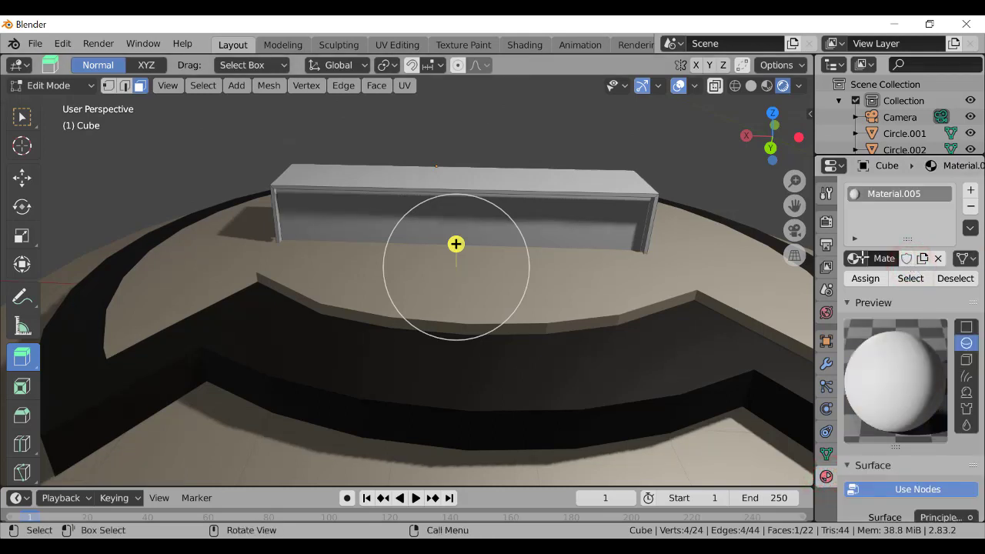
pyautogui.click(21, 116)
pyautogui.click(87, 159)
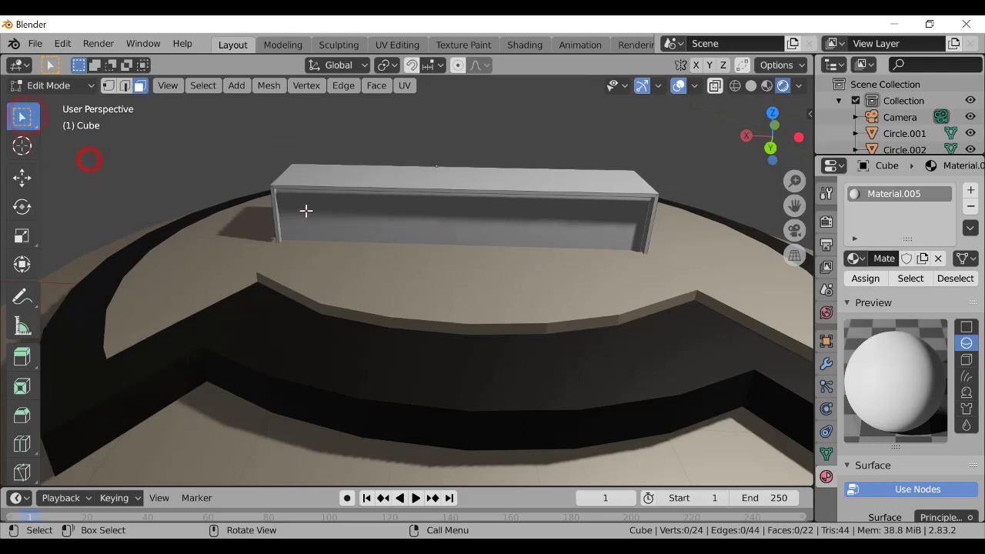
pyautogui.click(308, 210)
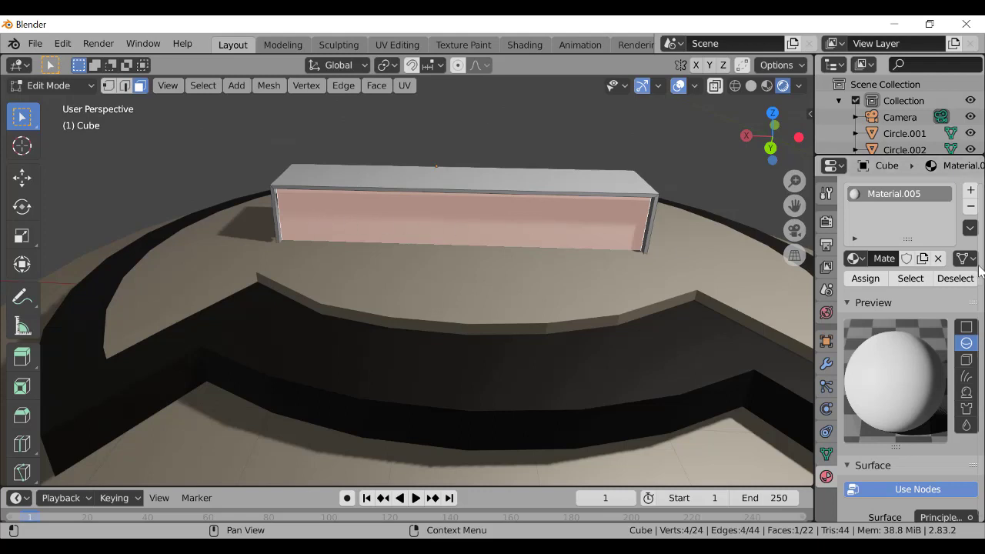
# Set the box material's base color to orange with hue 0.055 and saturation 0.762, then deselect the face
pyautogui.moveTo(980, 270); pyautogui.dragTo(983, 330)
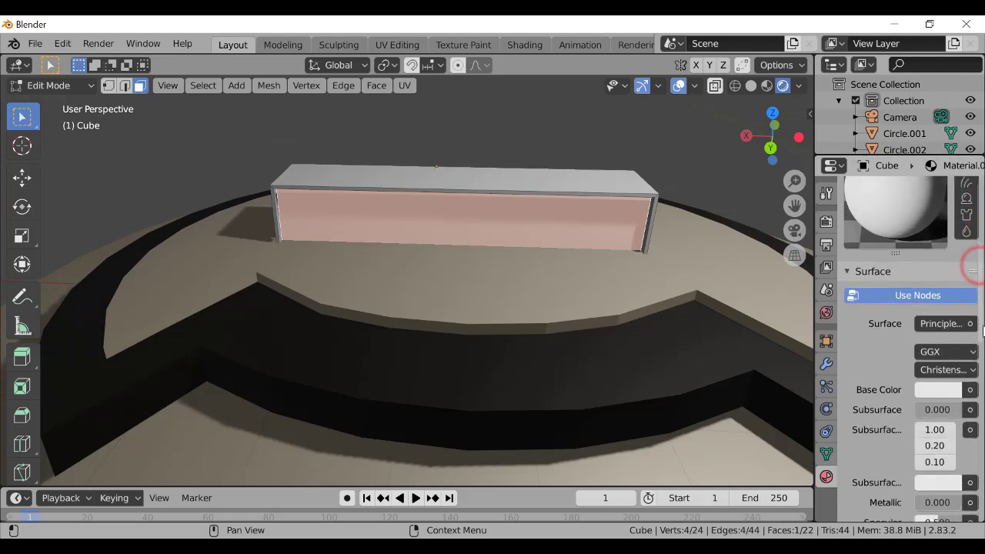
pyautogui.click(930, 389)
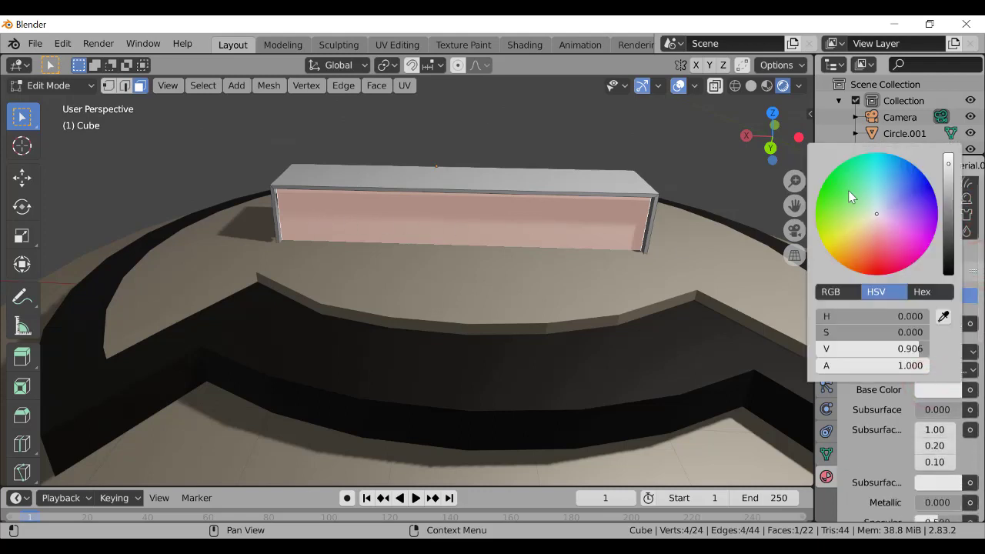
pyautogui.moveTo(848, 190)
pyautogui.mouseDown()
pyautogui.moveTo(831, 182)
pyautogui.moveTo(865, 184)
pyautogui.moveTo(877, 234)
pyautogui.moveTo(850, 249)
pyautogui.moveTo(860, 257)
pyautogui.mouseUp()
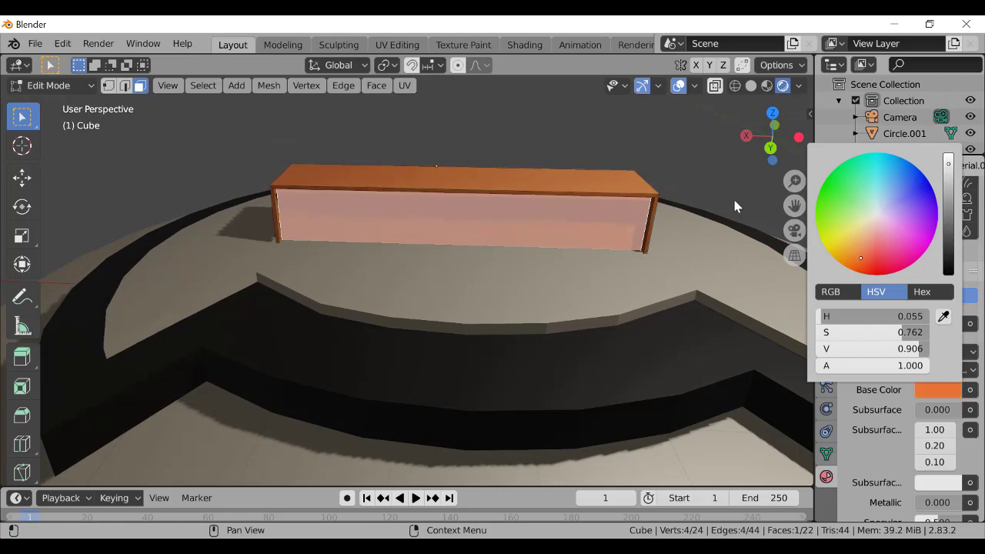
pyautogui.click(697, 183)
pyautogui.moveTo(771, 137); pyautogui.dragTo(539, 188)
pyautogui.moveTo(721, 120); pyautogui.dragTo(770, 122)
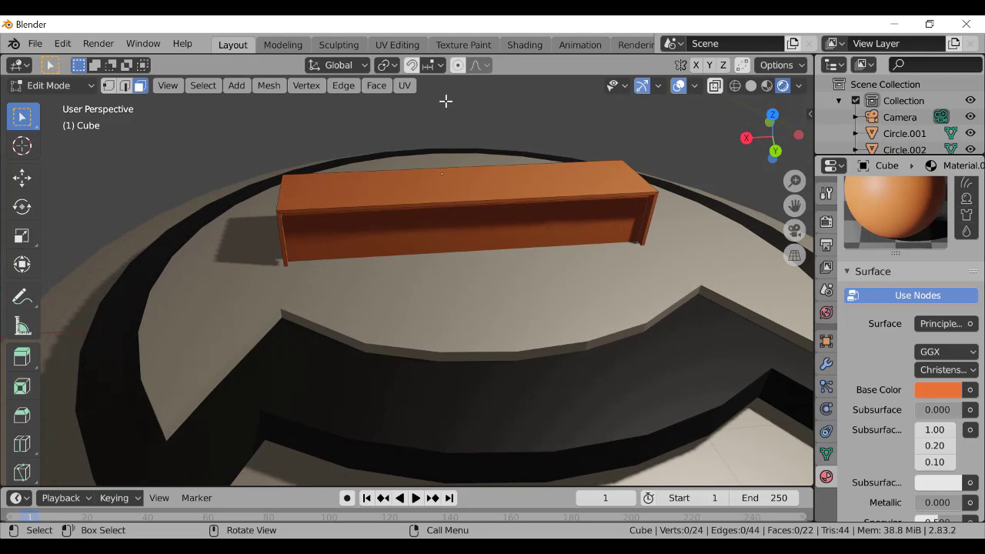
pyautogui.moveTo(772, 143)
pyautogui.mouseDown()
pyautogui.moveTo(766, 122)
pyautogui.moveTo(767, 137)
pyautogui.mouseUp()
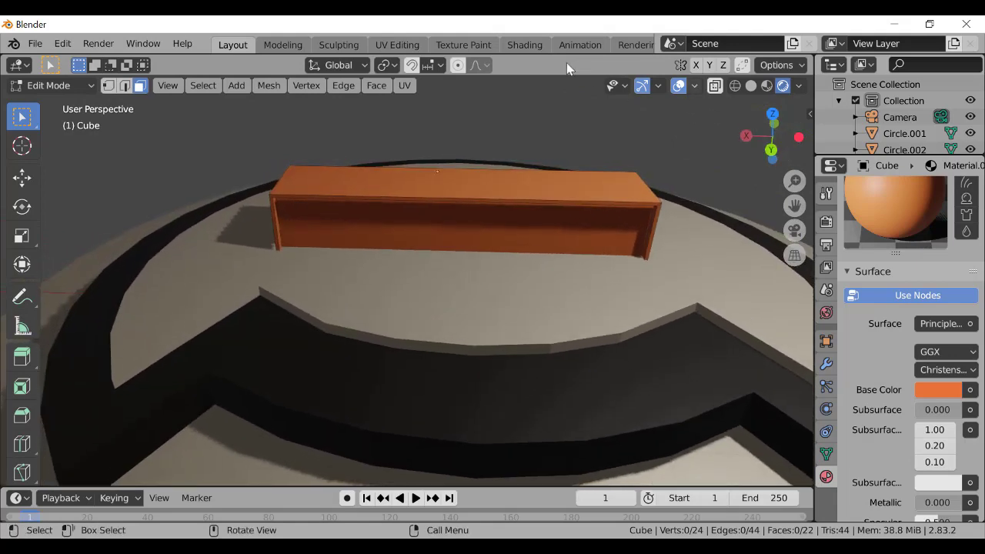
# Switch to the Shading workspace and add an Image Texture node beside the Principled BSDF node of the box's material
pyautogui.click(523, 45)
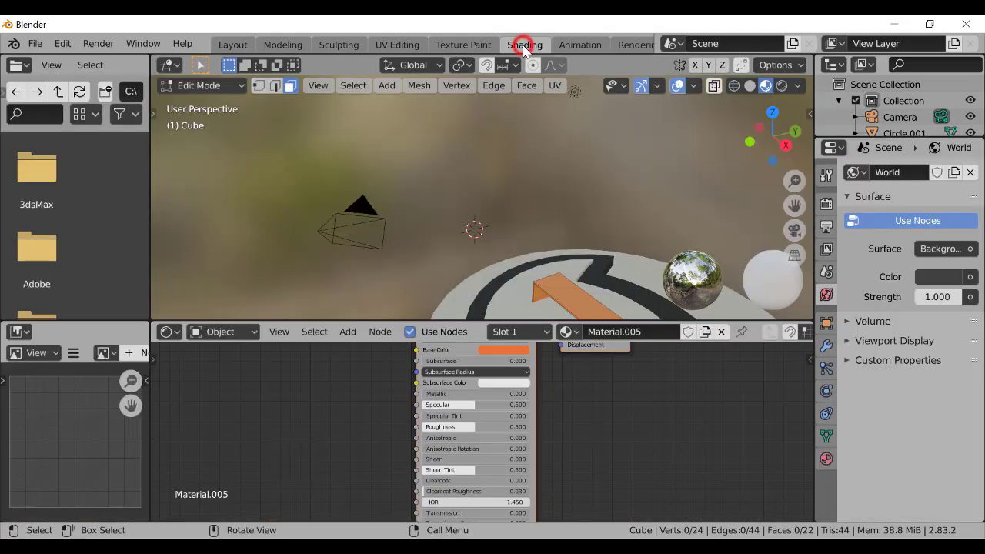
pyautogui.moveTo(770, 132)
pyautogui.mouseDown()
pyautogui.moveTo(800, 131)
pyautogui.moveTo(753, 106)
pyautogui.mouseUp()
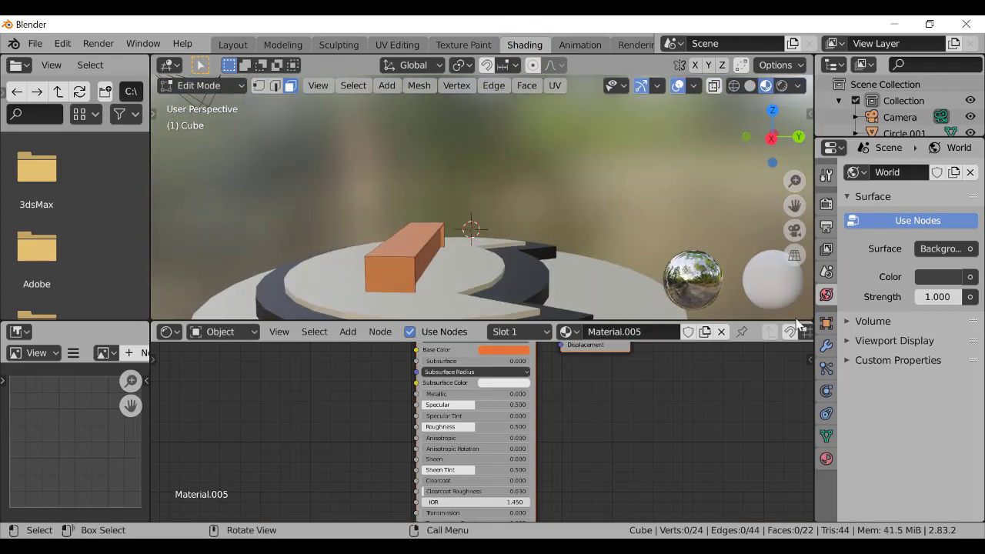
pyautogui.moveTo(810, 388); pyautogui.dragTo(814, 368)
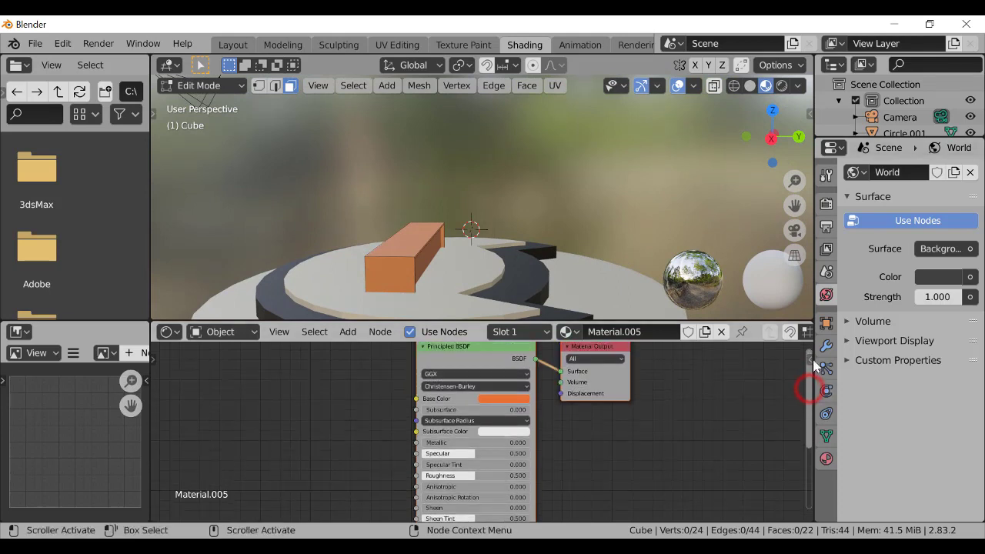
pyautogui.click(348, 333)
pyautogui.click(374, 360)
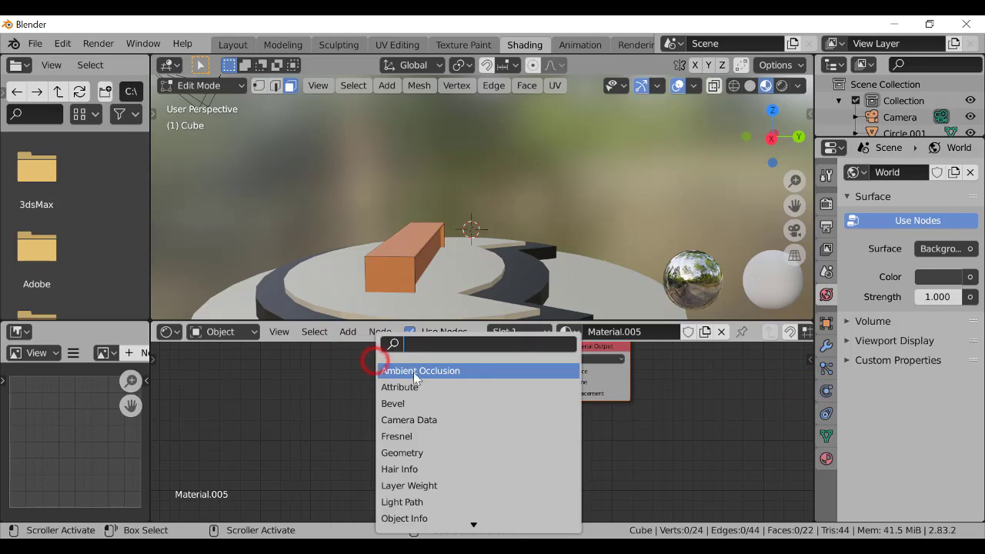
pyautogui.write('ima')
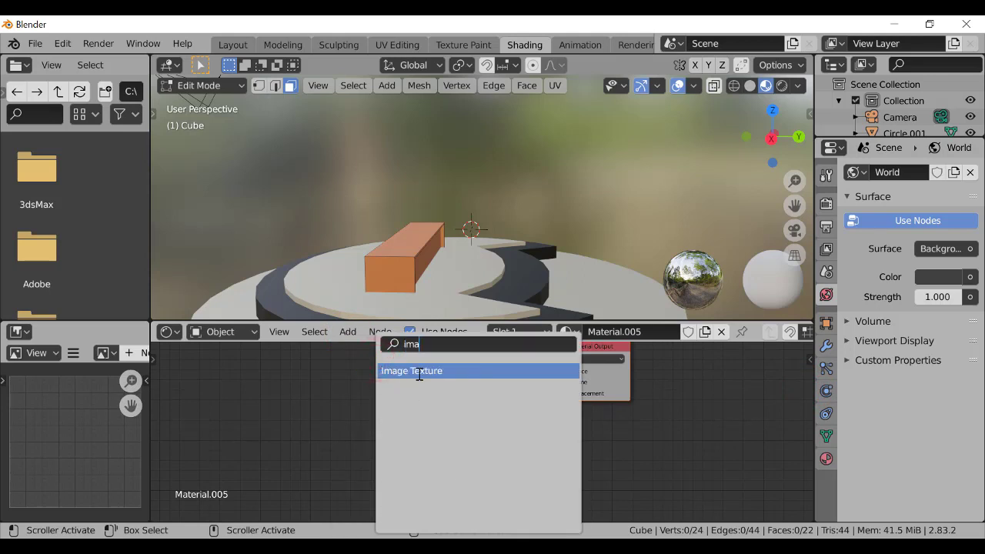
pyautogui.click(419, 373)
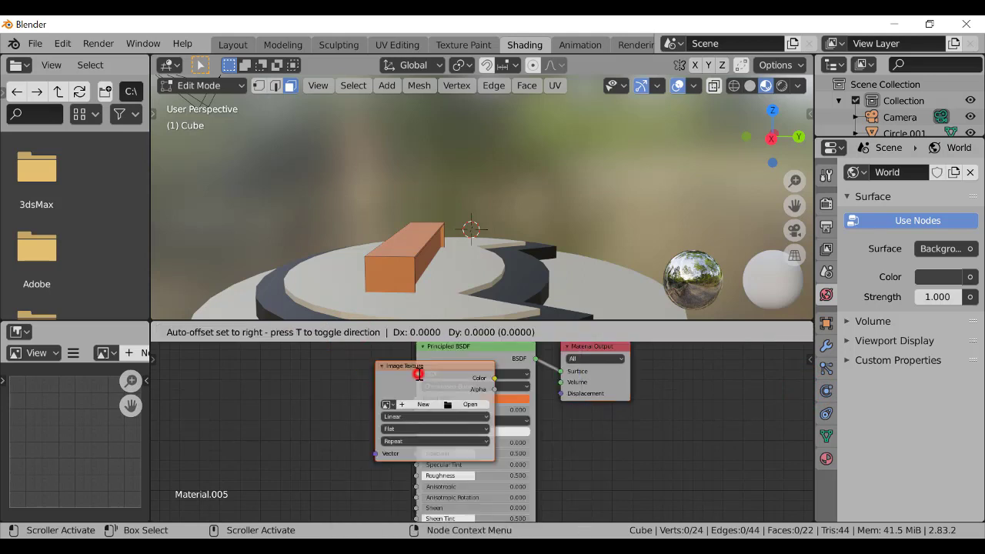
pyautogui.click(250, 368)
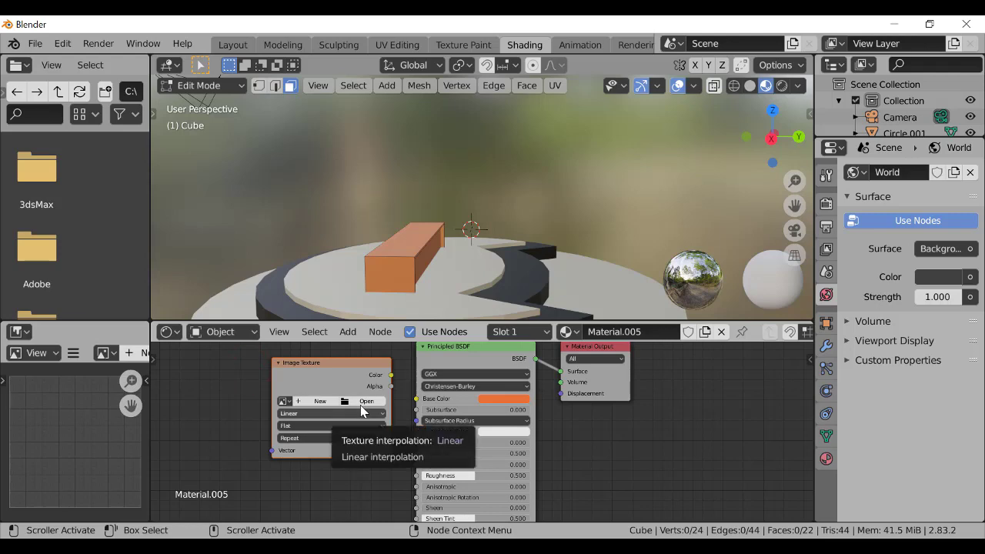
# Load the wood image pexels-photo-129733.jpeg from the Downloads folder into the Image Texture node
pyautogui.click(360, 403)
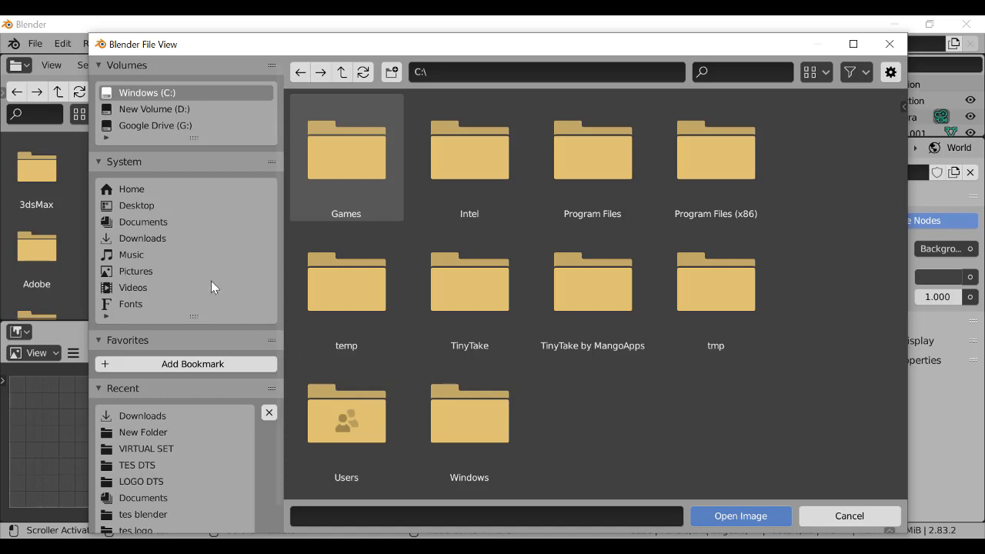
pyautogui.click(160, 239)
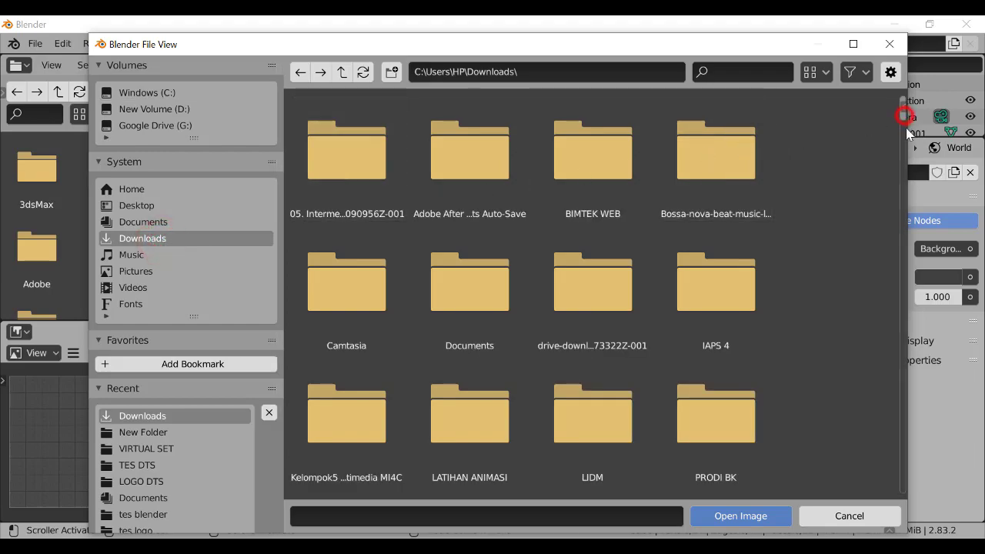
pyautogui.moveTo(905, 132); pyautogui.dragTo(909, 303)
pyautogui.click(471, 217)
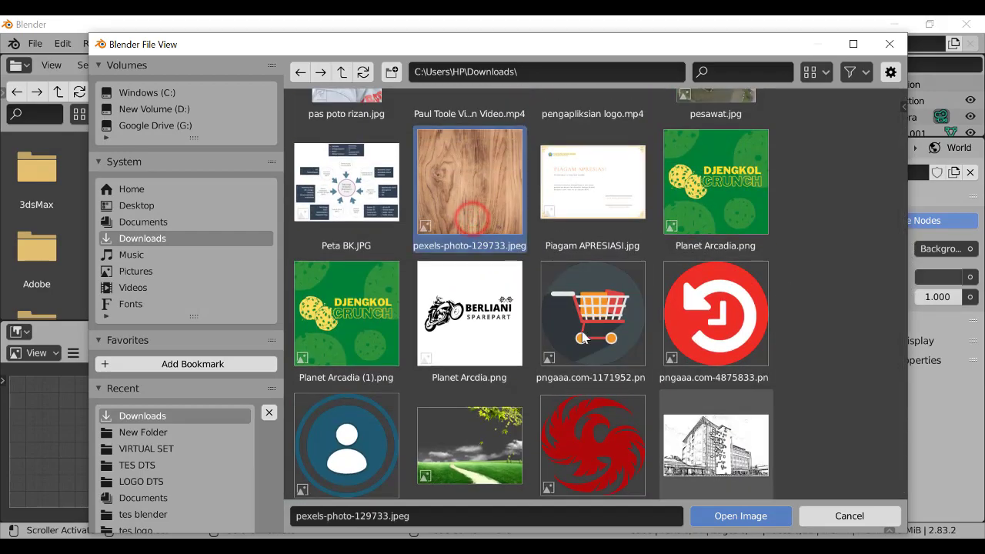
pyautogui.click(764, 517)
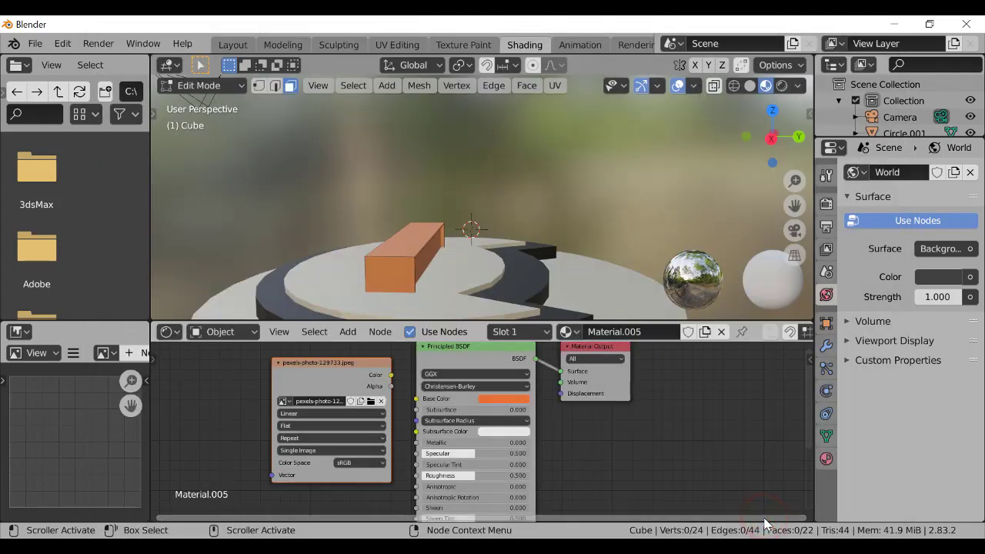
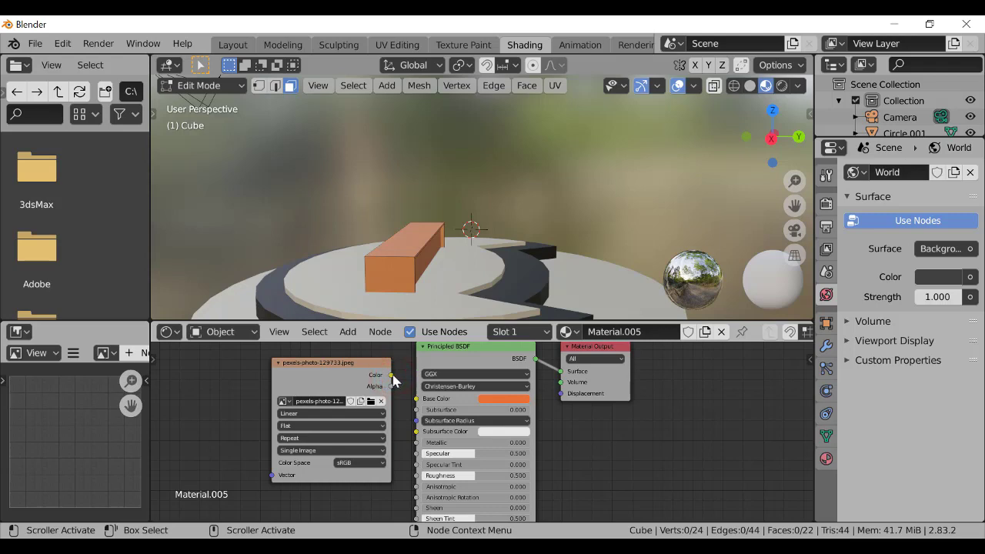
# Connect the image texture's Color output to the Principled BSDF's Base Color and inspect the wood grain on the box
pyautogui.moveTo(392, 375); pyautogui.dragTo(419, 400)
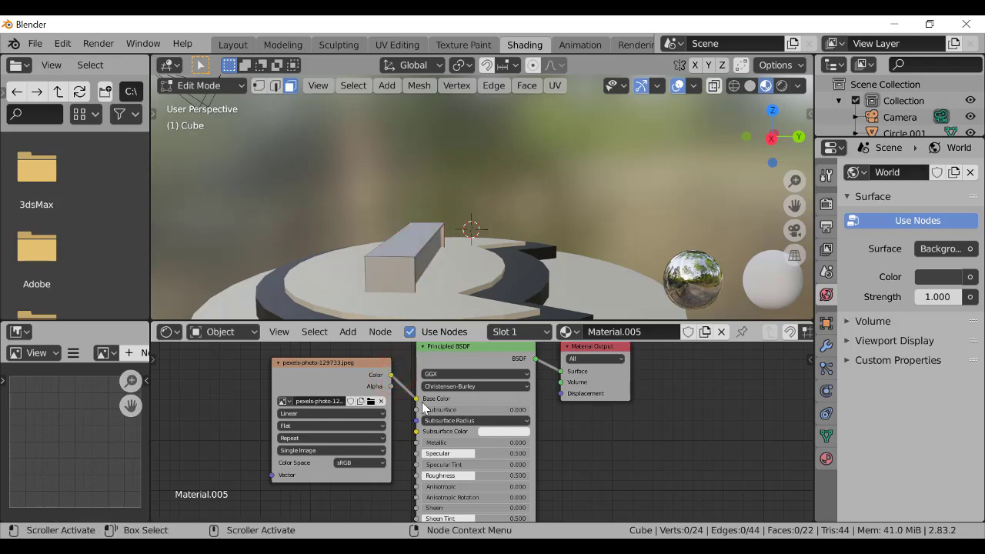
pyautogui.moveTo(770, 129); pyautogui.dragTo(717, 188)
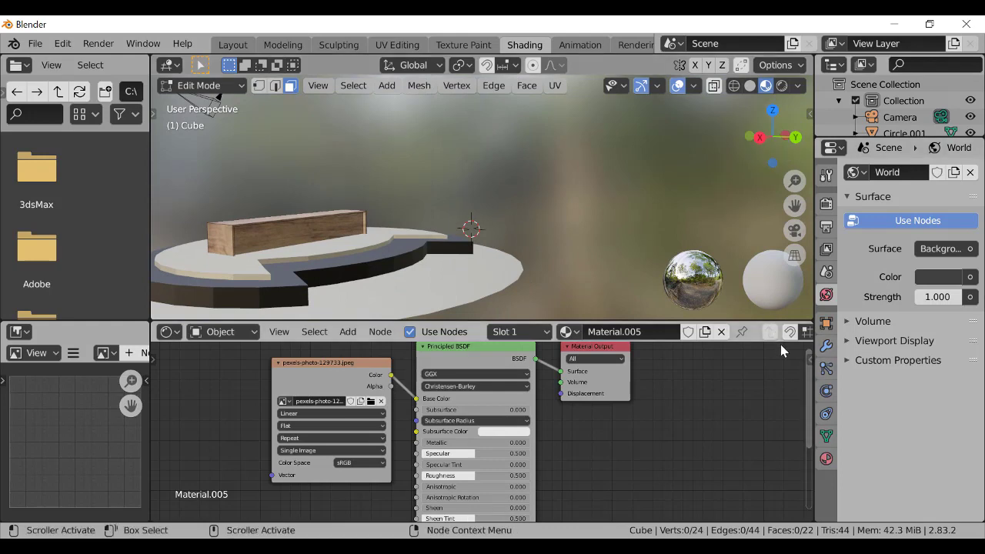
pyautogui.moveTo(794, 182); pyautogui.dragTo(792, 154)
pyautogui.moveTo(795, 208); pyautogui.dragTo(869, 196)
pyautogui.moveTo(724, 231); pyautogui.dragTo(746, 185, button='middle')
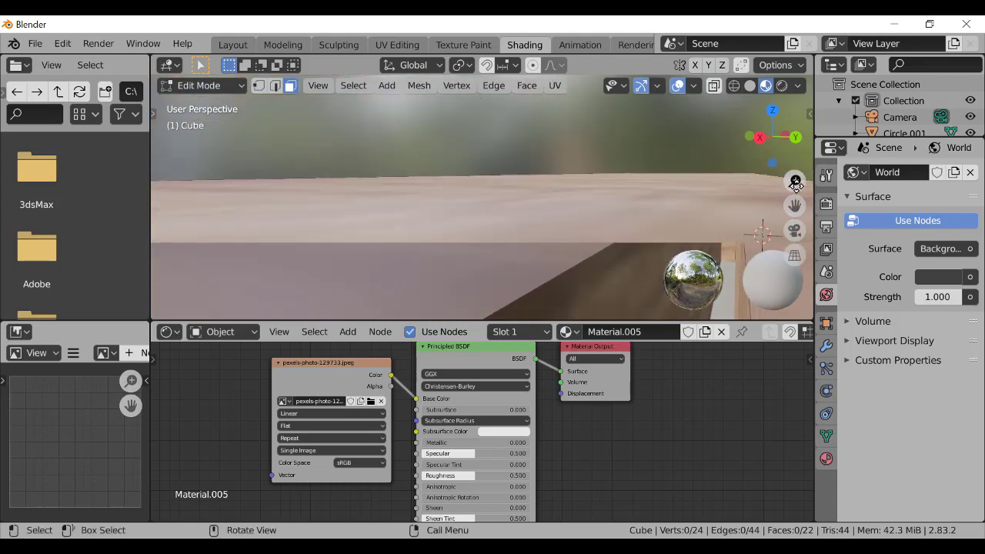
pyautogui.moveTo(795, 184); pyautogui.dragTo(796, 255)
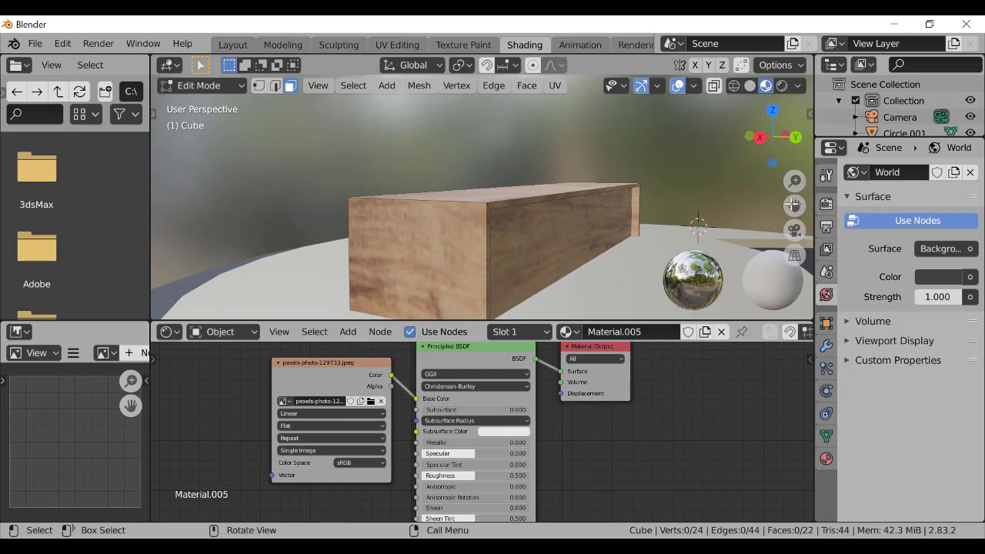
# Check in the preferences that the community add-on Node Wrangler is enabled
pyautogui.click(55, 45)
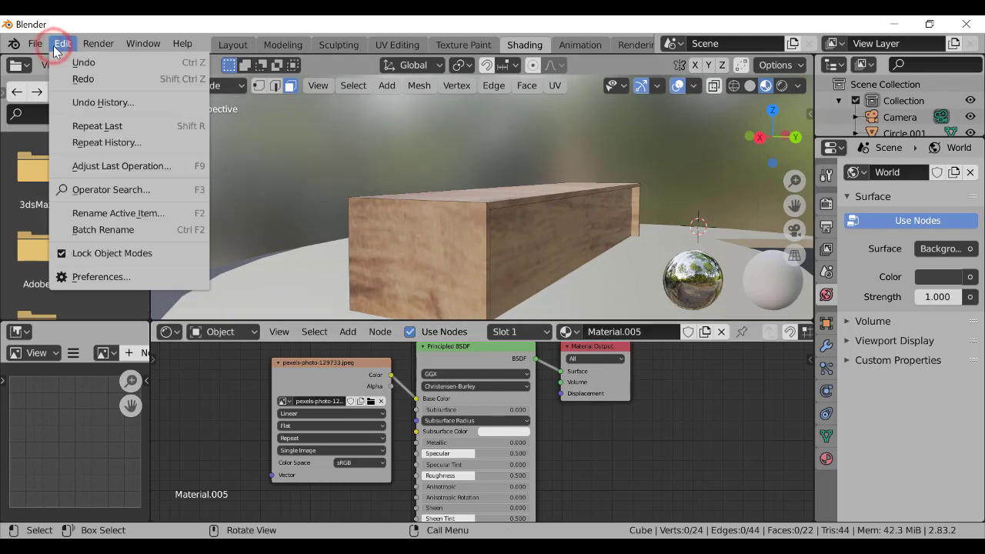
pyautogui.click(76, 277)
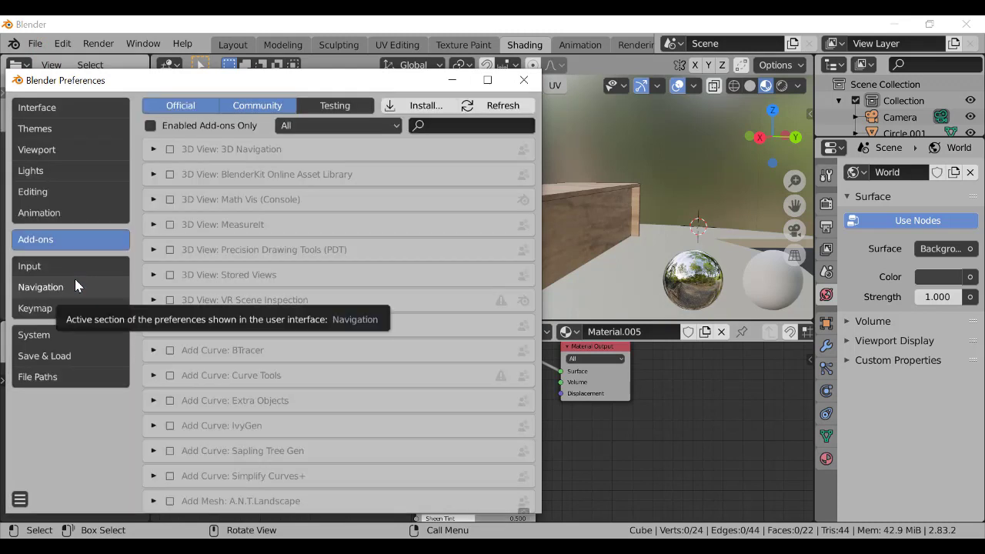
pyautogui.click(257, 108)
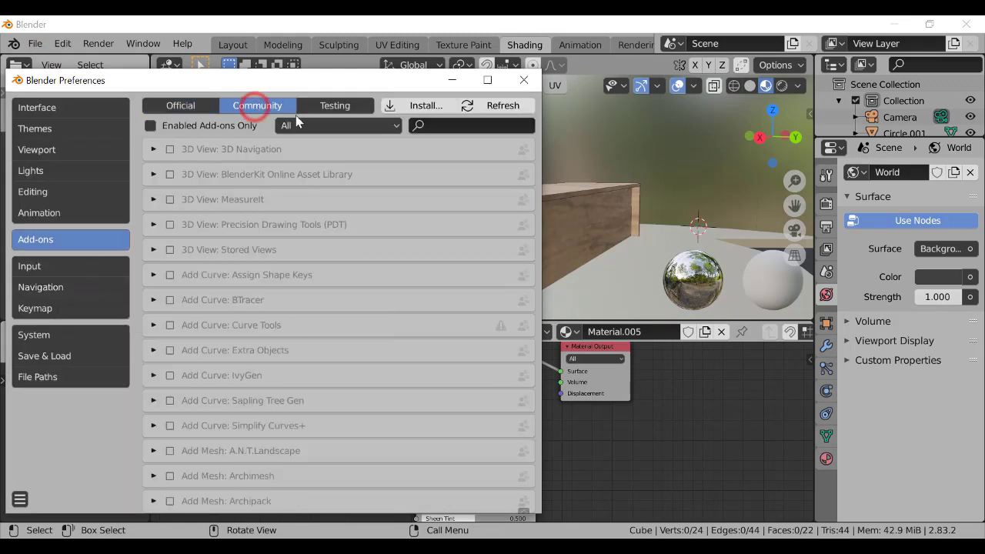
pyautogui.moveTo(537, 164); pyautogui.dragTo(547, 454)
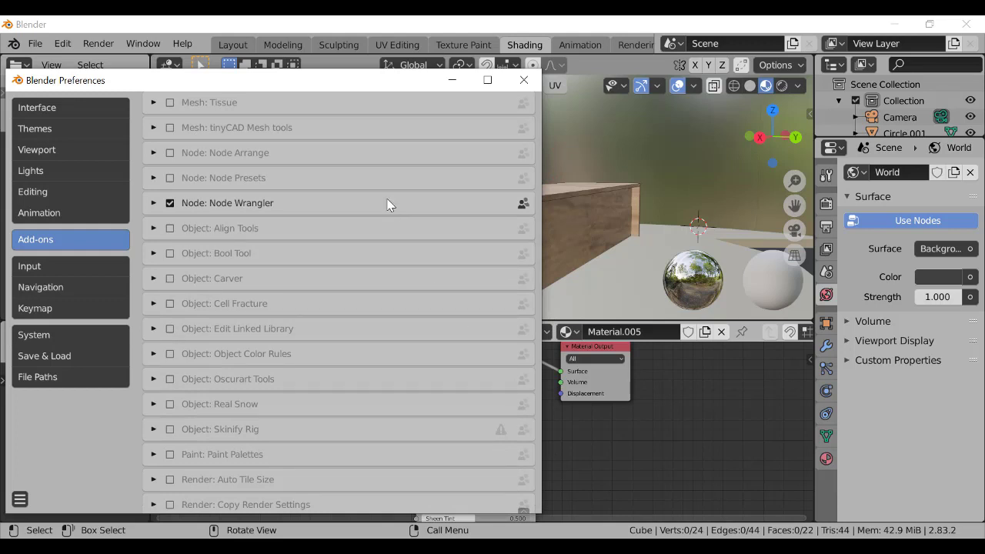
pyautogui.click(522, 81)
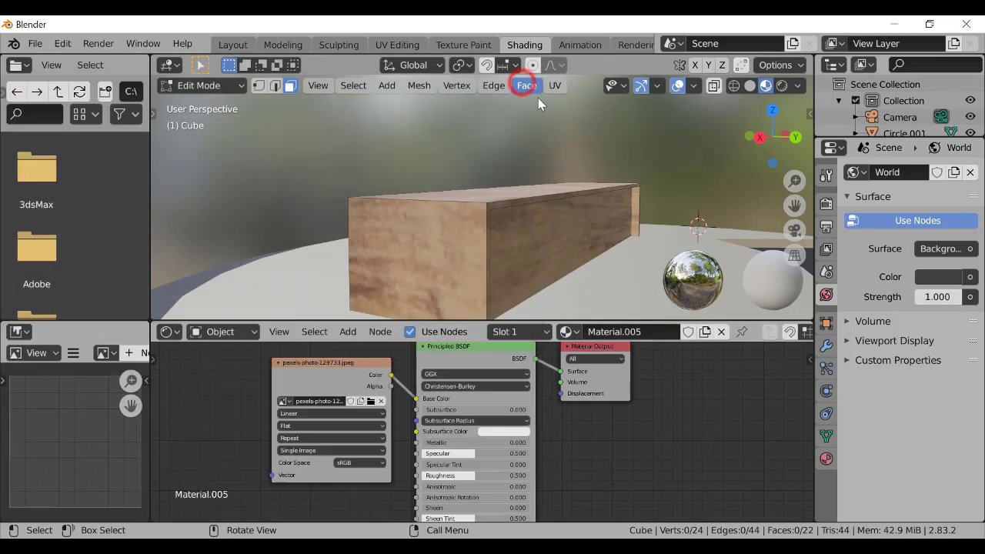
# Enlarge the node editor and set the X scale in the Image Texture node's texture mapping to 300
pyautogui.click(810, 360)
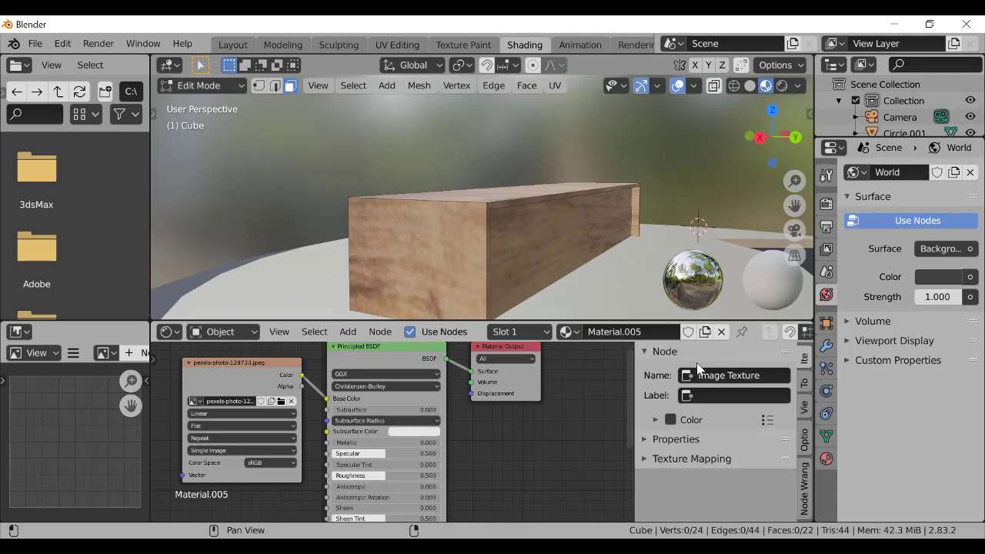
pyautogui.click(647, 460)
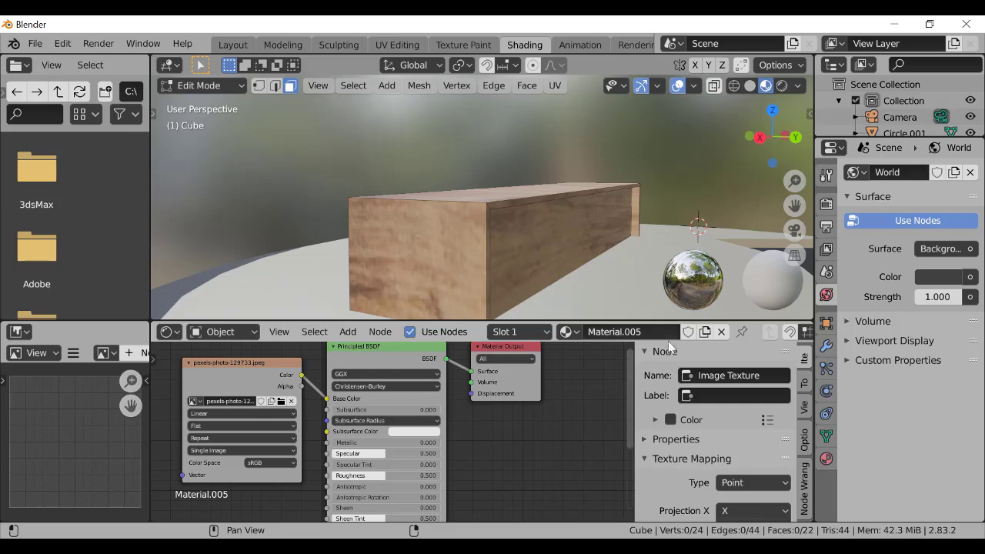
pyautogui.moveTo(671, 321); pyautogui.dragTo(680, 228)
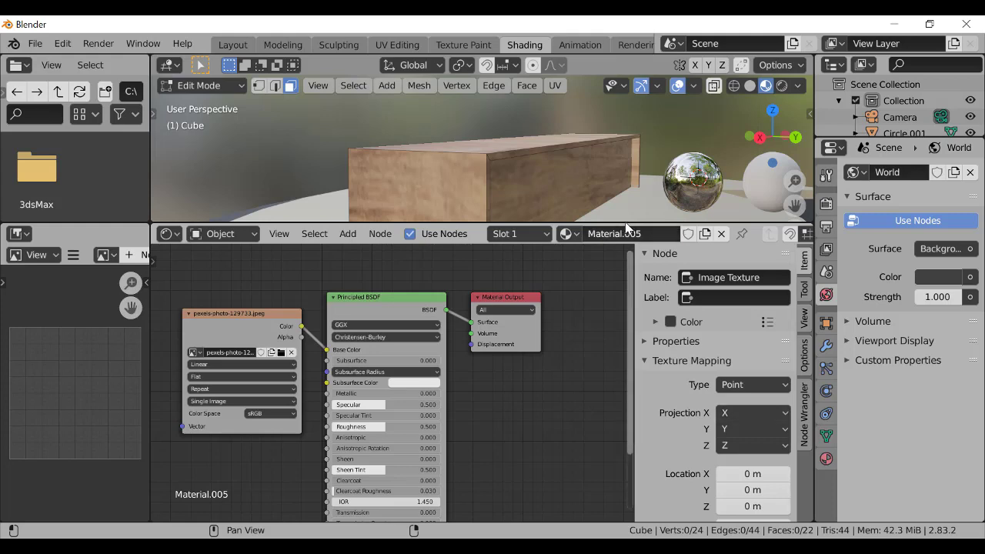
pyautogui.moveTo(627, 226); pyautogui.dragTo(606, 146)
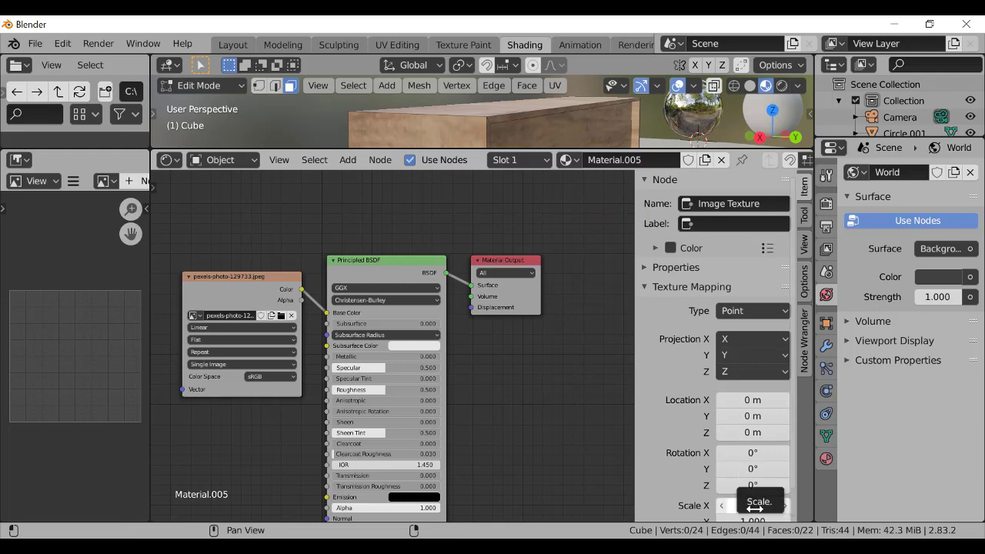
pyautogui.moveTo(754, 508)
pyautogui.mouseDown()
pyautogui.moveTo(696, 508)
pyautogui.moveTo(745, 511)
pyautogui.mouseUp()
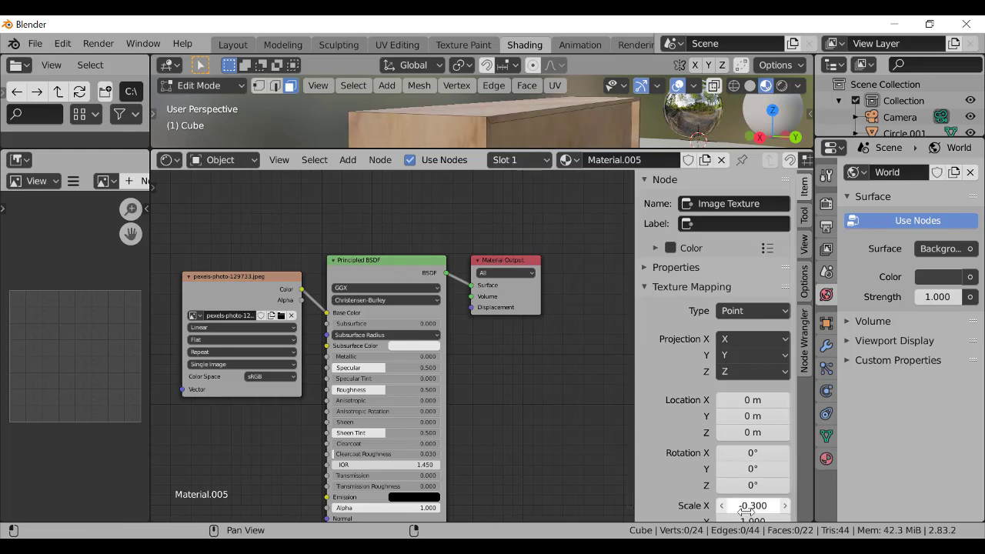
pyautogui.click(756, 505)
pyautogui.write('300')
pyautogui.press('Return')
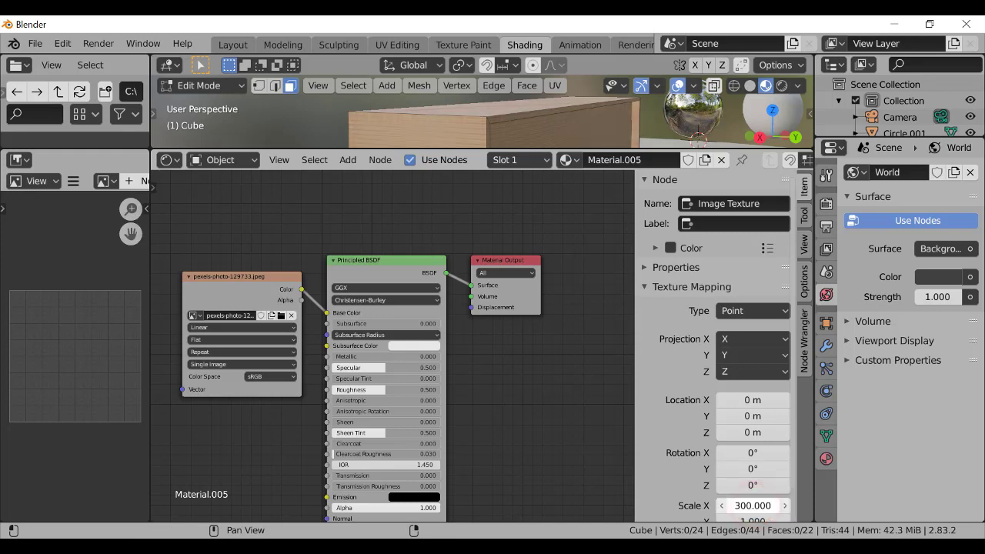
# Set the Image Texture node's texture mapping scale to 300 on Y and Z and check the grain on the desk
pyautogui.click(752, 520)
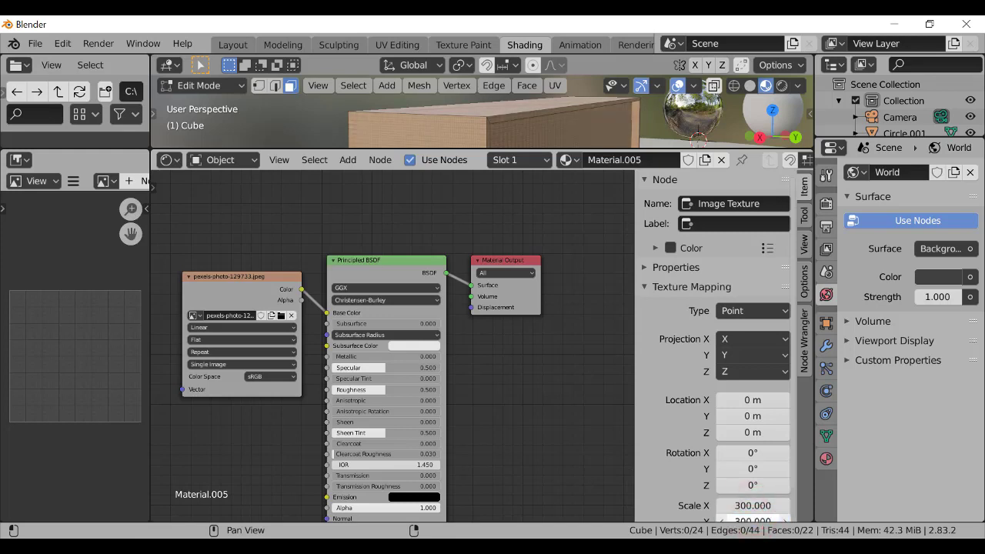
pyautogui.scroll(-1, 793, 444)
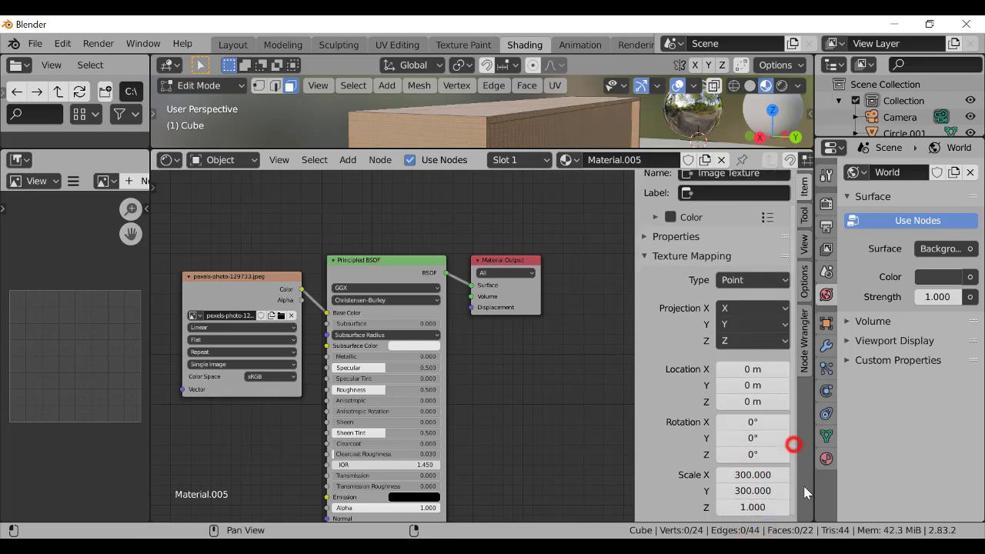
pyautogui.click(757, 507)
pyautogui.write('300')
pyautogui.press('Return')
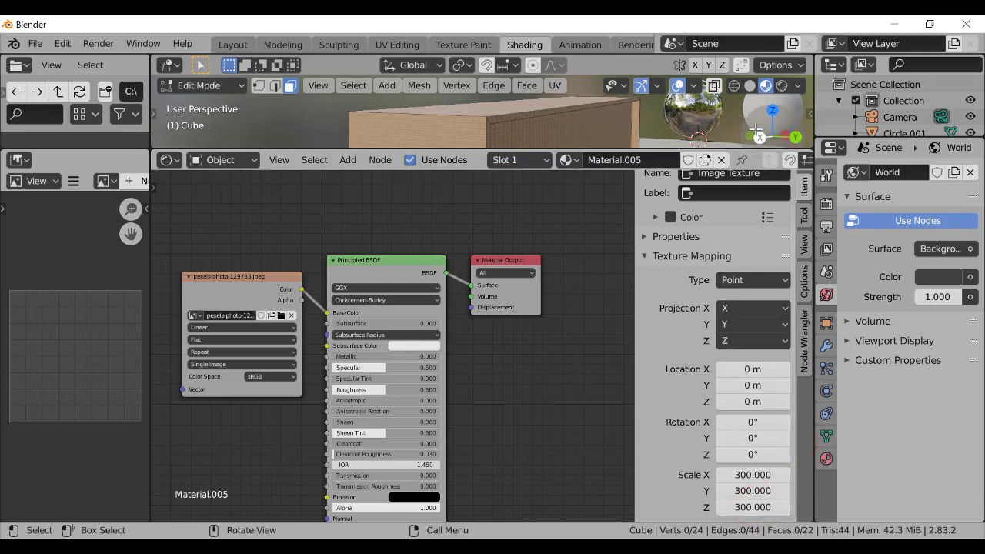
pyautogui.moveTo(757, 130)
pyautogui.mouseDown()
pyautogui.moveTo(738, 129)
pyautogui.moveTo(754, 128)
pyautogui.mouseUp()
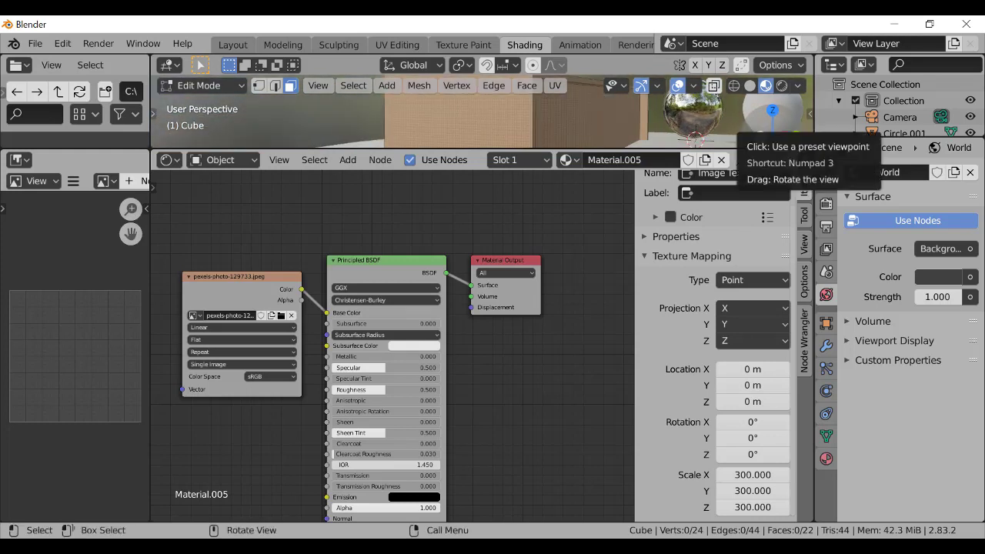
# Set the texture mapping scale to 1500 on X, Y and Z and inspect the desk's surface
pyautogui.click(748, 475)
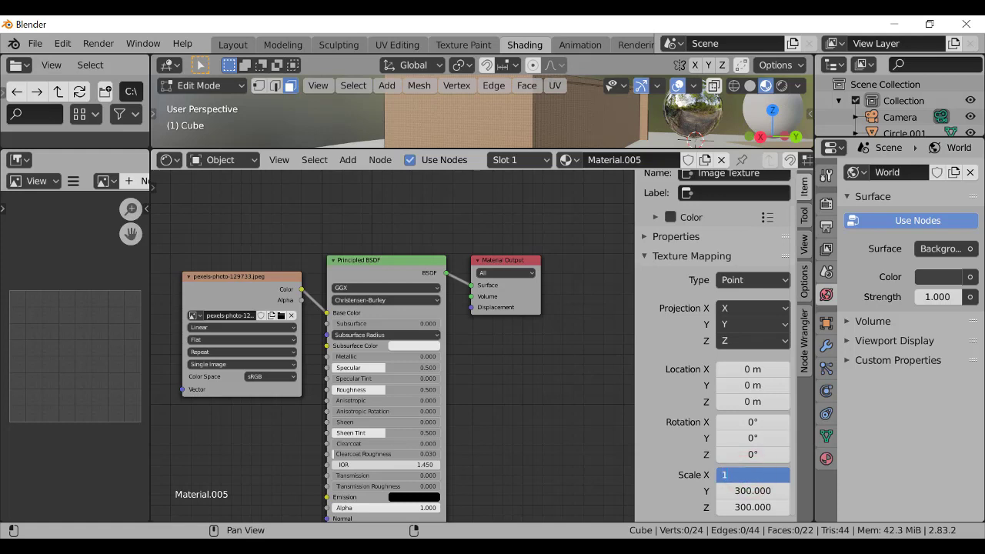
pyautogui.press('Return')
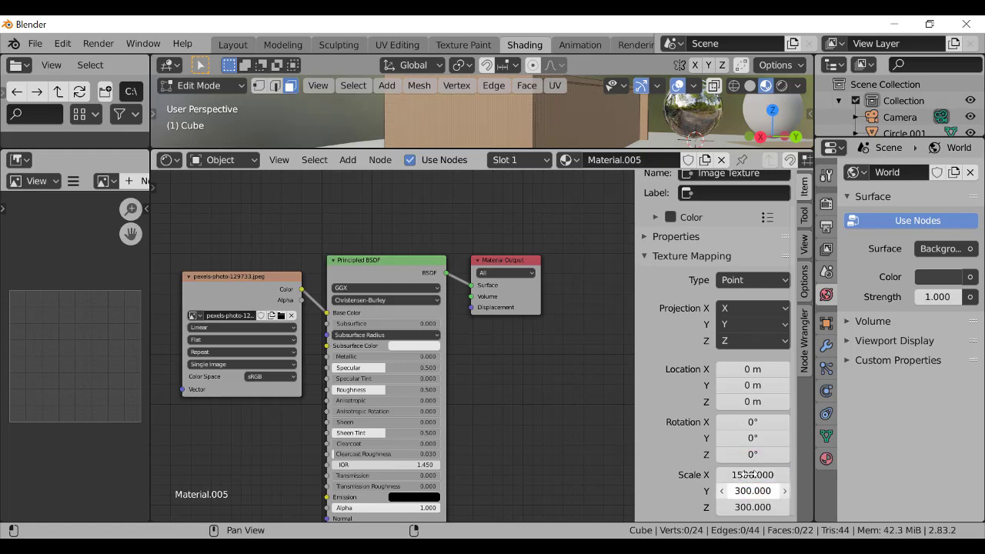
pyautogui.click(750, 490)
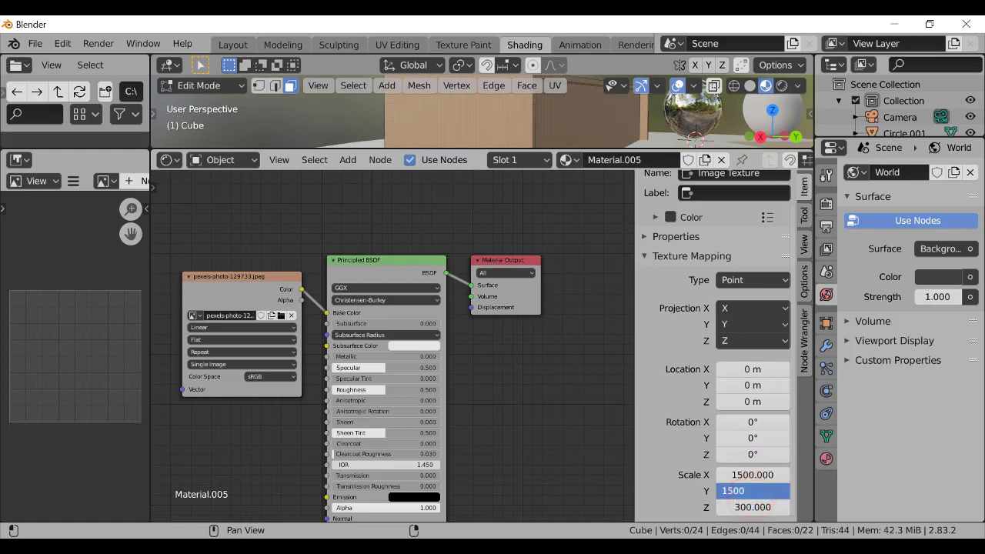
pyautogui.write('1500')
pyautogui.press('Return')
pyautogui.click(750, 507)
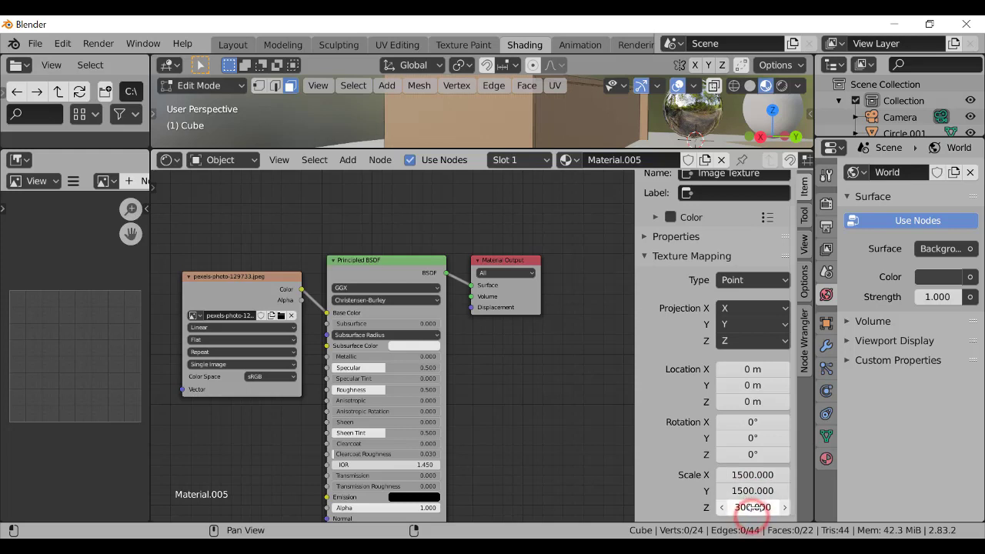
pyautogui.click(756, 507)
pyautogui.write('1500')
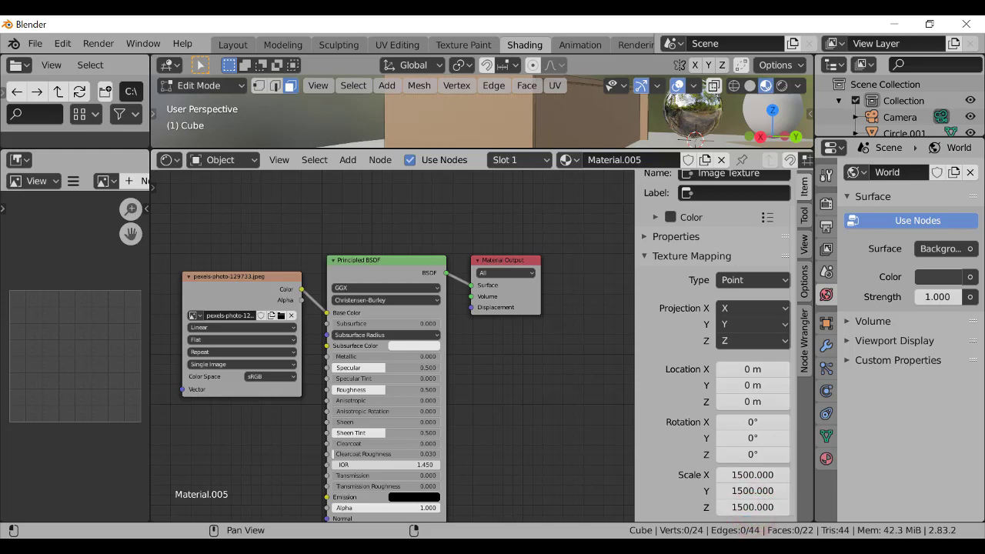
pyautogui.press('Return')
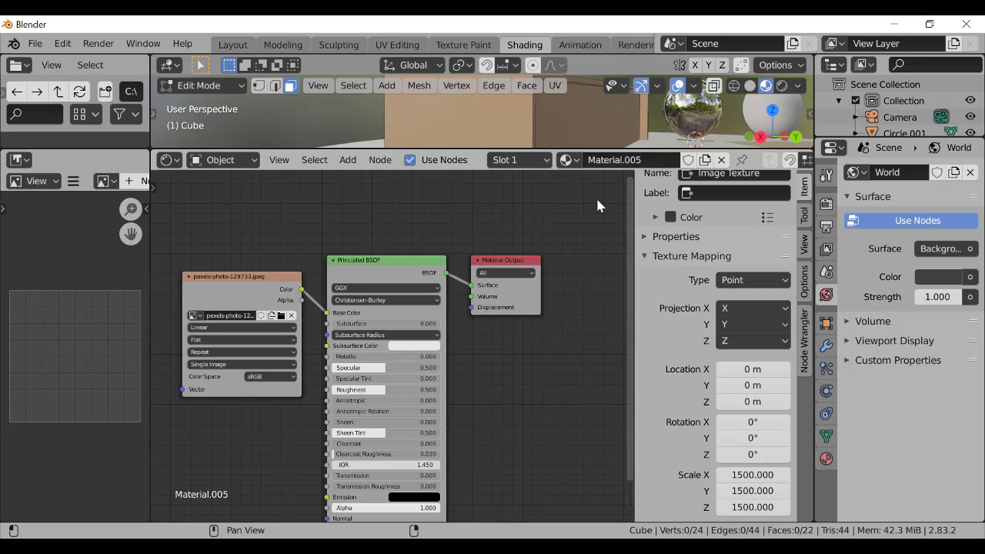
pyautogui.click(560, 127)
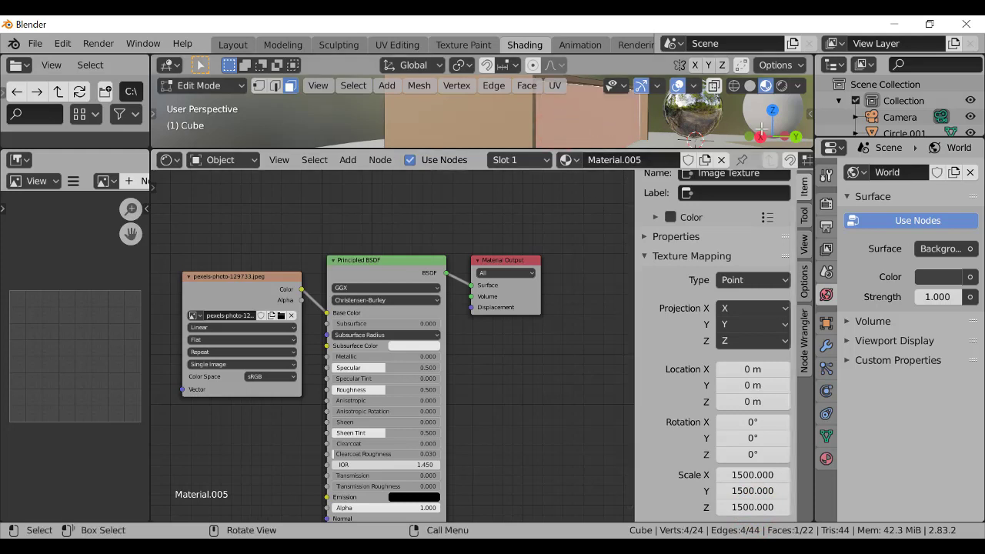
pyautogui.moveTo(761, 127)
pyautogui.mouseDown()
pyautogui.moveTo(738, 130)
pyautogui.moveTo(777, 127)
pyautogui.mouseUp()
pyautogui.click(638, 127)
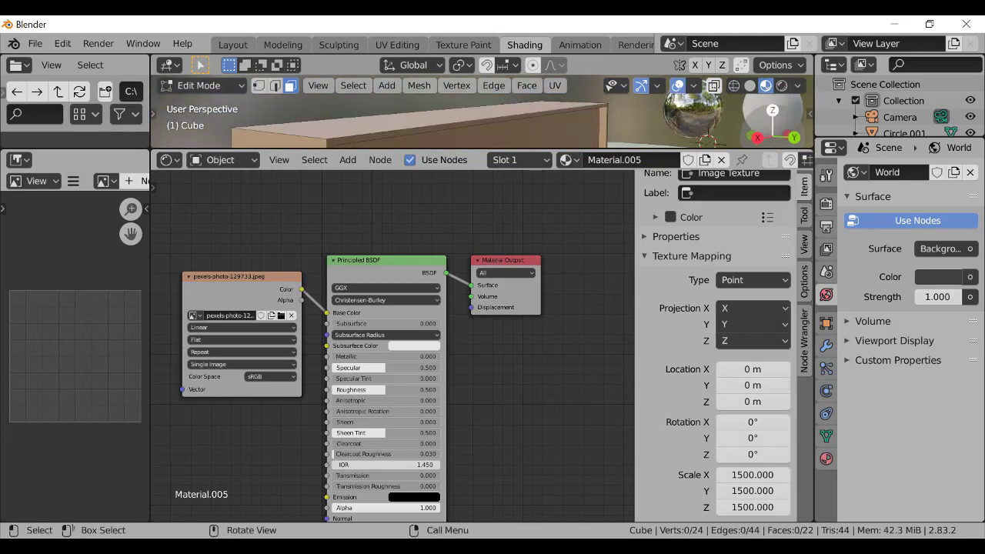
# Undo the texture mapping scale changes and reconnect the image texture's Color output to the Principled BSDF's Base Color
pyautogui.hotkey('ctrl', 'z')
pyautogui.hotkey('ctrl', 'z')
pyautogui.hotkey('ctrl', 'z')
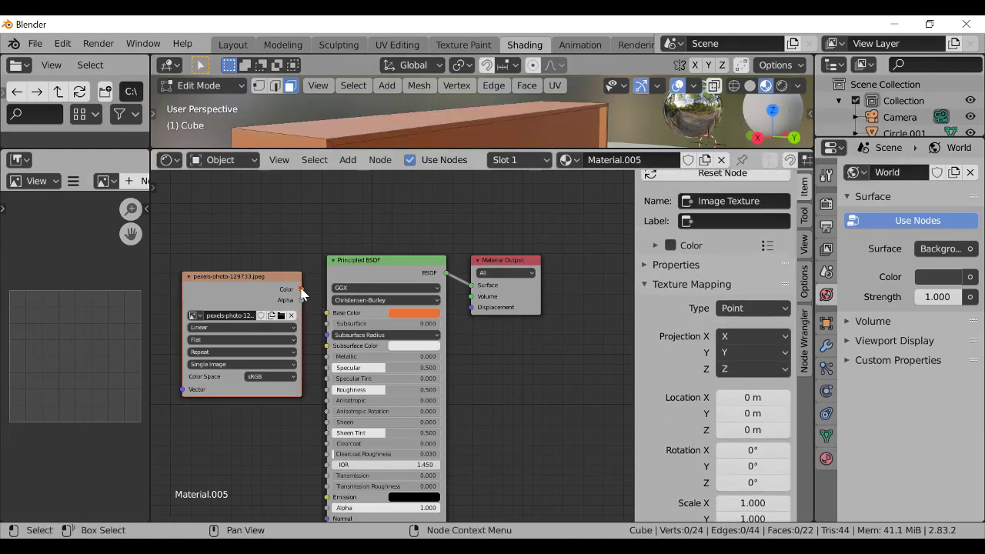
pyautogui.moveTo(302, 289); pyautogui.dragTo(327, 314)
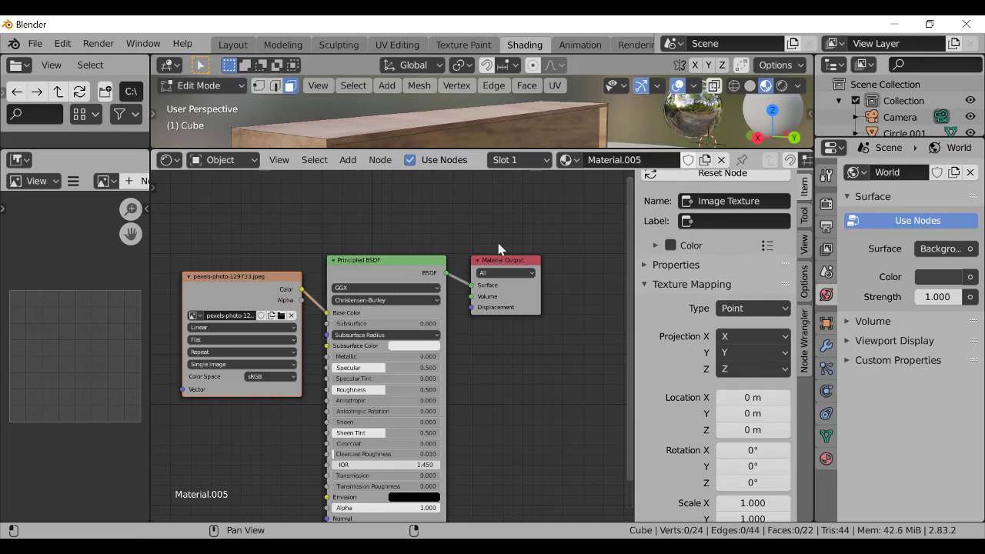
pyautogui.moveTo(767, 131); pyautogui.dragTo(761, 127)
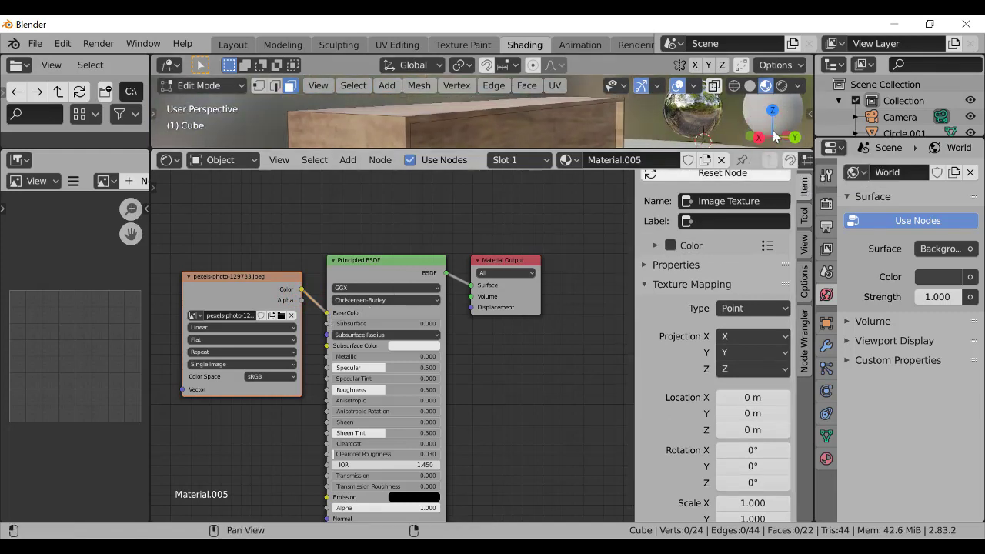
# Set the texture mapping location to X -0.01 m and Y -0.67 m, and the X scale to -0.100
pyautogui.moveTo(747, 396); pyautogui.dragTo(733, 416)
pyautogui.moveTo(777, 122); pyautogui.dragTo(779, 127)
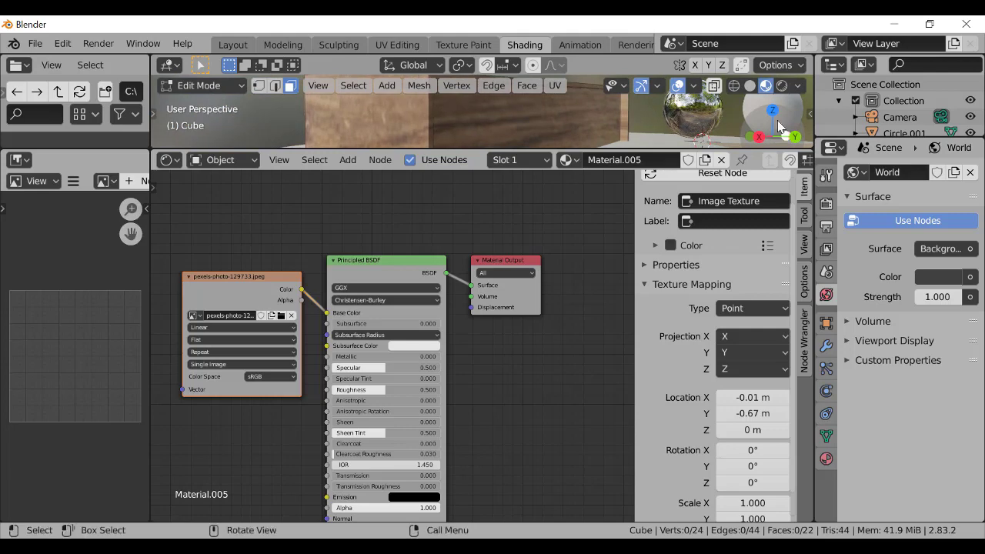
pyautogui.moveTo(751, 502); pyautogui.dragTo(751, 503)
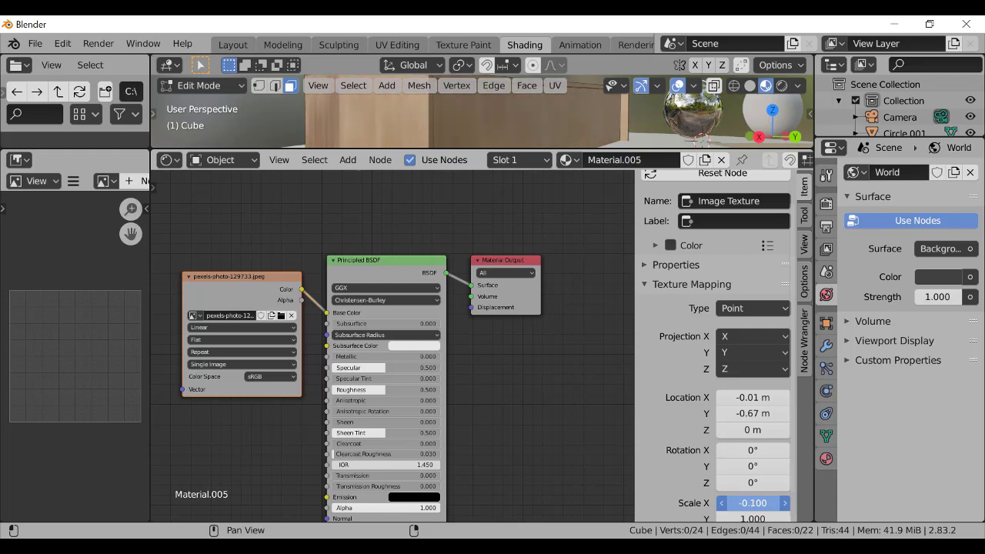
pyautogui.moveTo(778, 114); pyautogui.dragTo(777, 112)
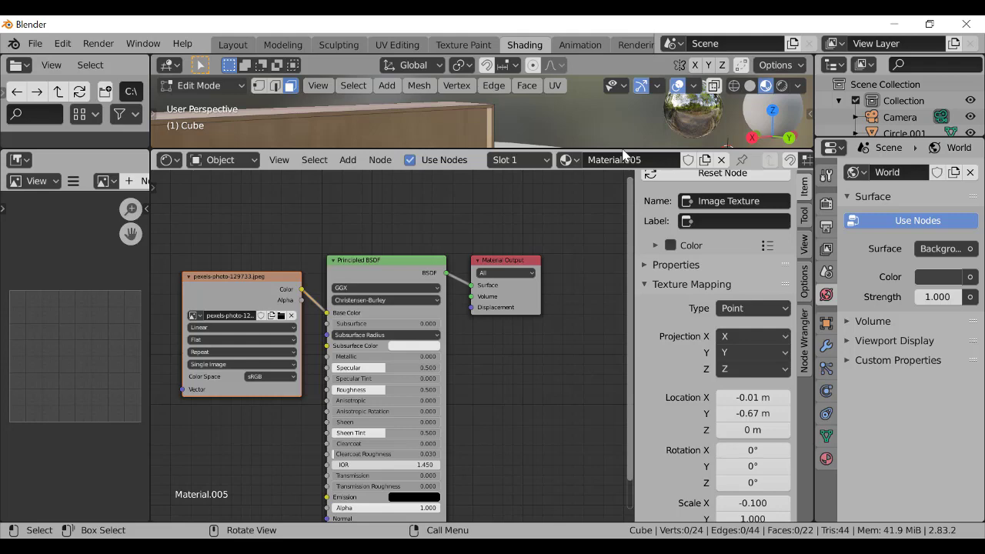
# Return to the Layout workspace and inspect the wood-textured desk on the platform
pyautogui.moveTo(623, 151); pyautogui.dragTo(587, 443)
pyautogui.moveTo(789, 137); pyautogui.dragTo(770, 139)
pyautogui.moveTo(710, 146); pyautogui.dragTo(720, 148)
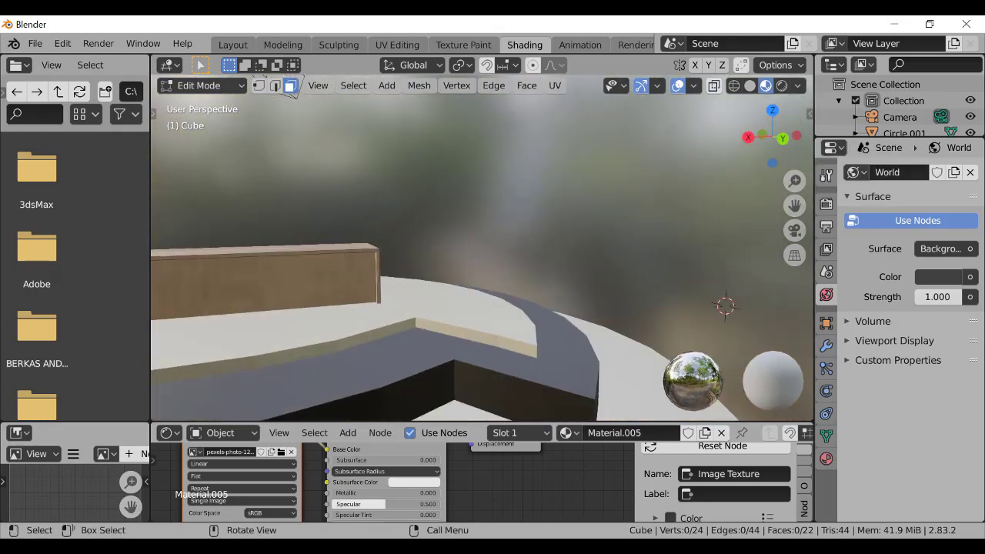
pyautogui.click(235, 44)
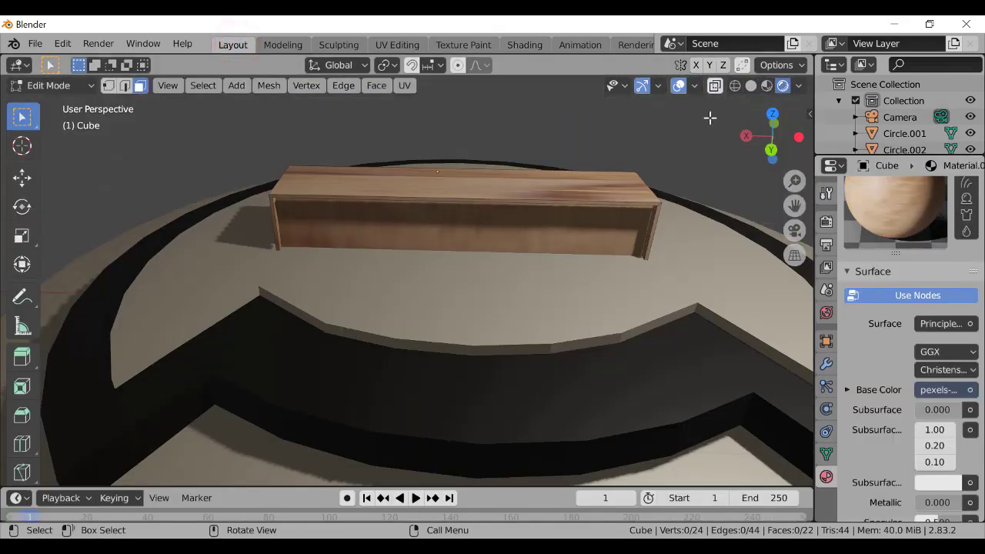
pyautogui.moveTo(771, 137); pyautogui.dragTo(799, 137)
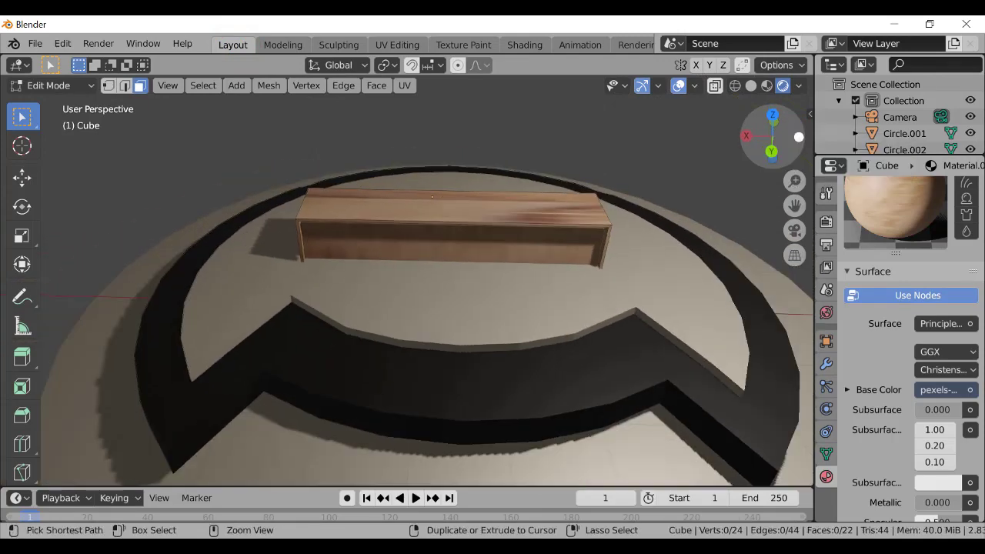
pyautogui.hotkey('ctrl', '-')
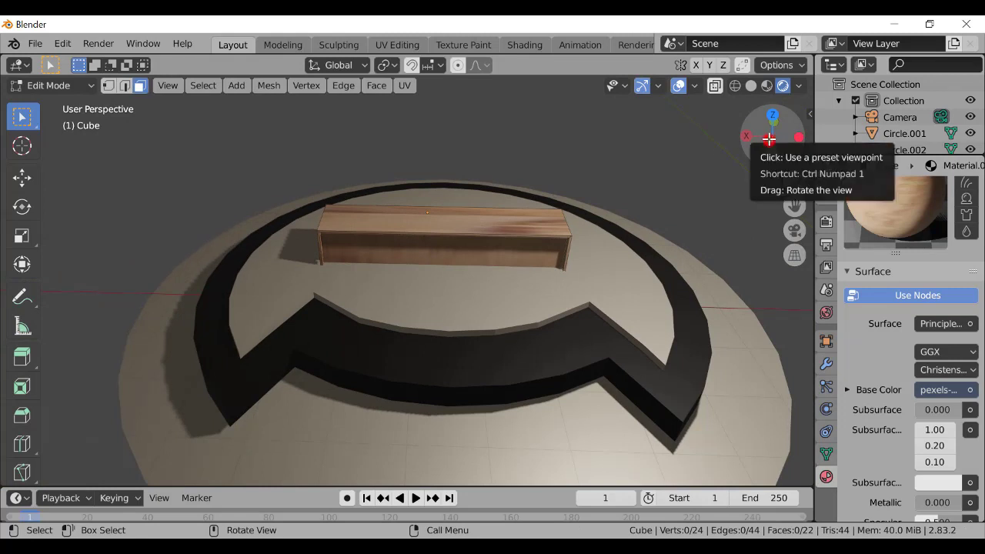
# Try to box-select the part of the desk that protrudes beneath the floor, seen from the back
pyautogui.moveTo(789, 133); pyautogui.dragTo(143, 116)
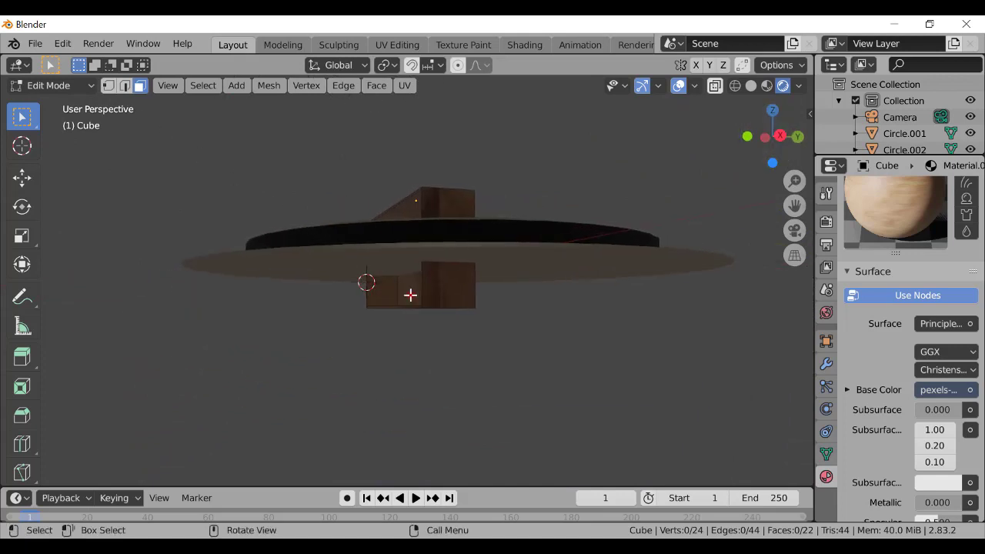
pyautogui.moveTo(771, 136); pyautogui.dragTo(31, 135)
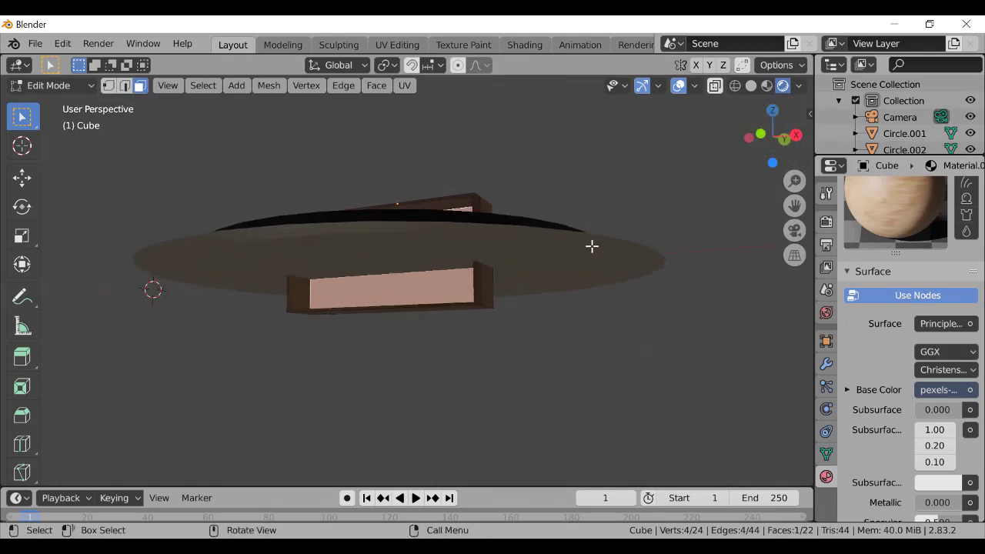
pyautogui.moveTo(762, 150); pyautogui.dragTo(779, 163)
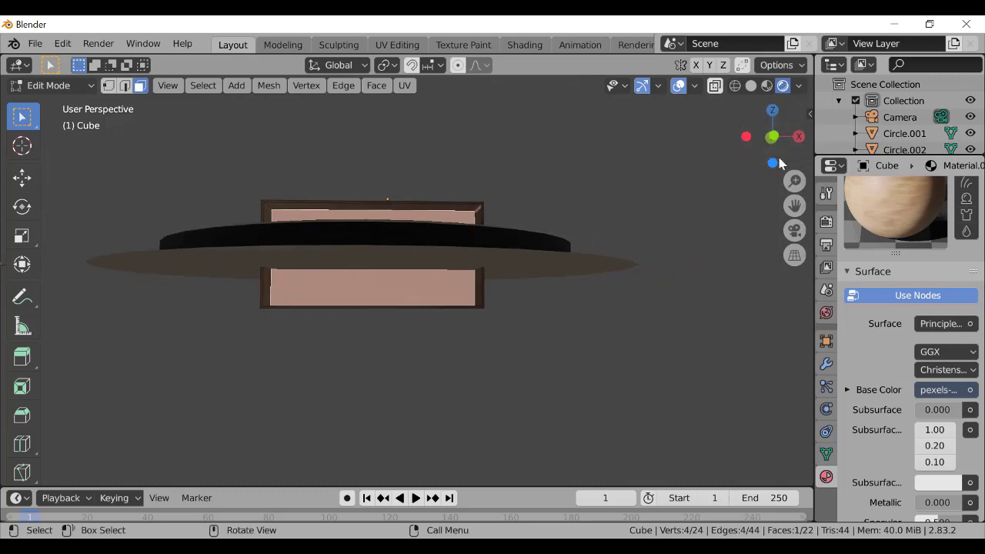
pyautogui.click(50, 86)
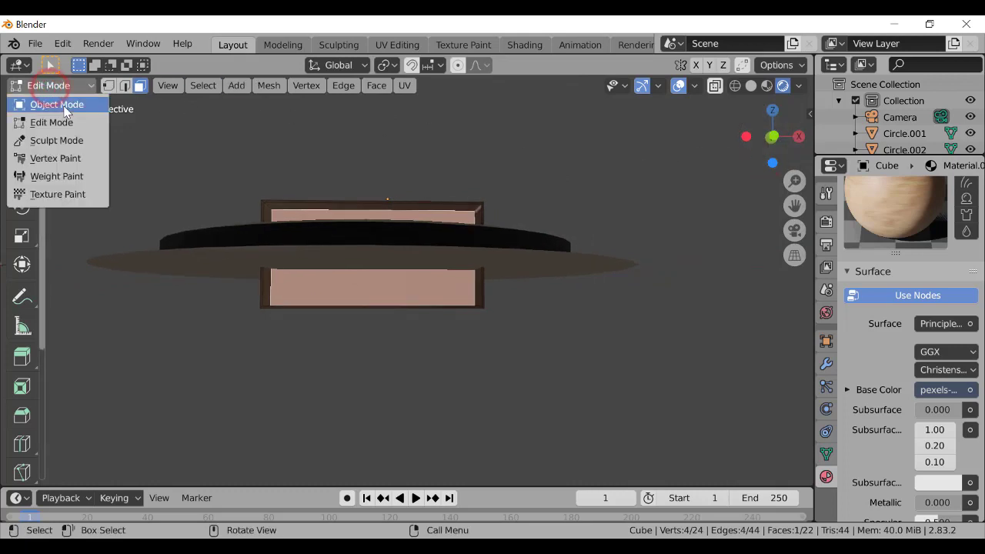
pyautogui.click(65, 106)
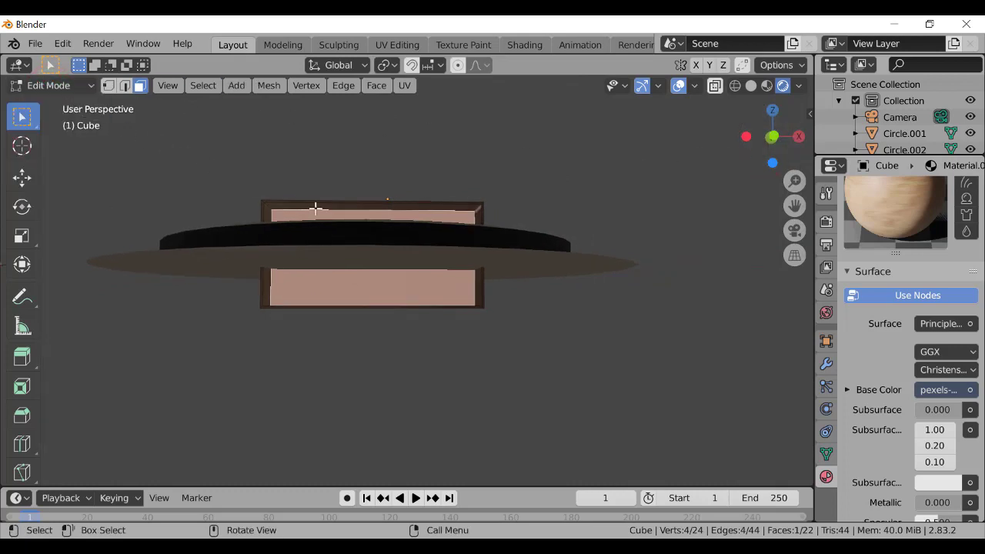
pyautogui.moveTo(509, 288); pyautogui.dragTo(209, 346)
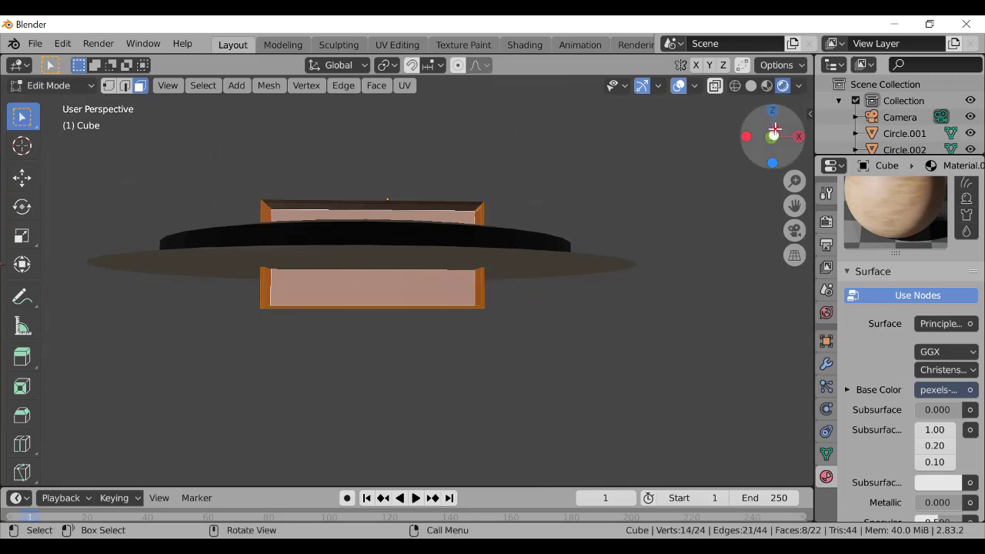
pyautogui.moveTo(774, 128)
pyautogui.mouseDown()
pyautogui.moveTo(750, 170)
pyautogui.moveTo(769, 133)
pyautogui.mouseUp()
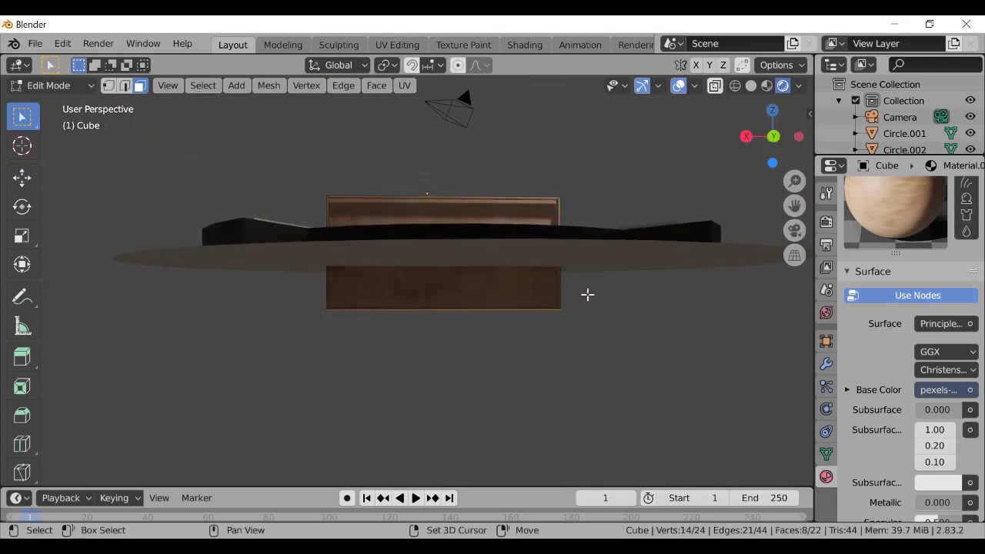
# Box-select the lower part of the desk beneath the floor and add its remaining side and end faces to the selection
pyautogui.moveTo(587, 294); pyautogui.dragTo(276, 349)
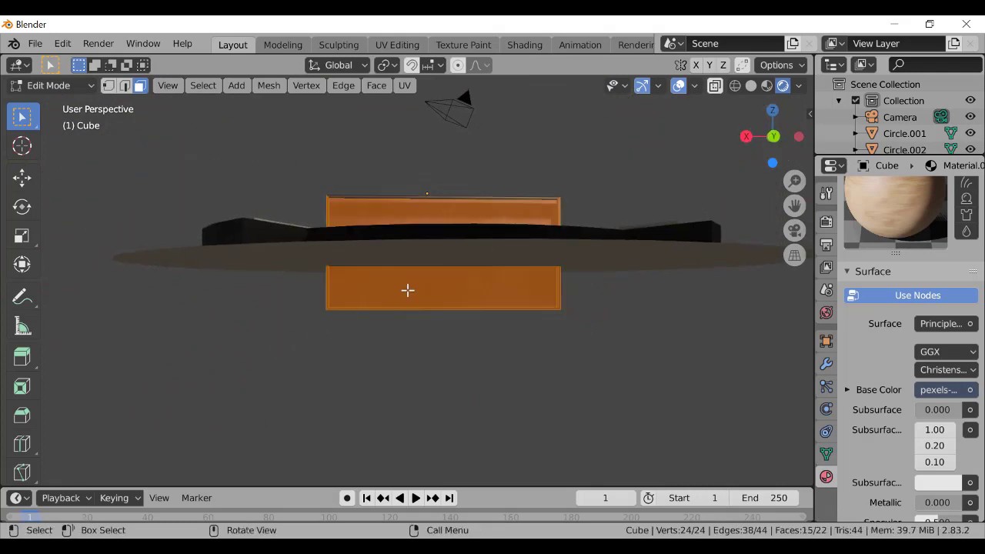
pyautogui.moveTo(747, 137); pyautogui.dragTo(768, 154)
pyautogui.keyDown('shift'); pyautogui.click(395, 270); pyautogui.keyUp('shift')
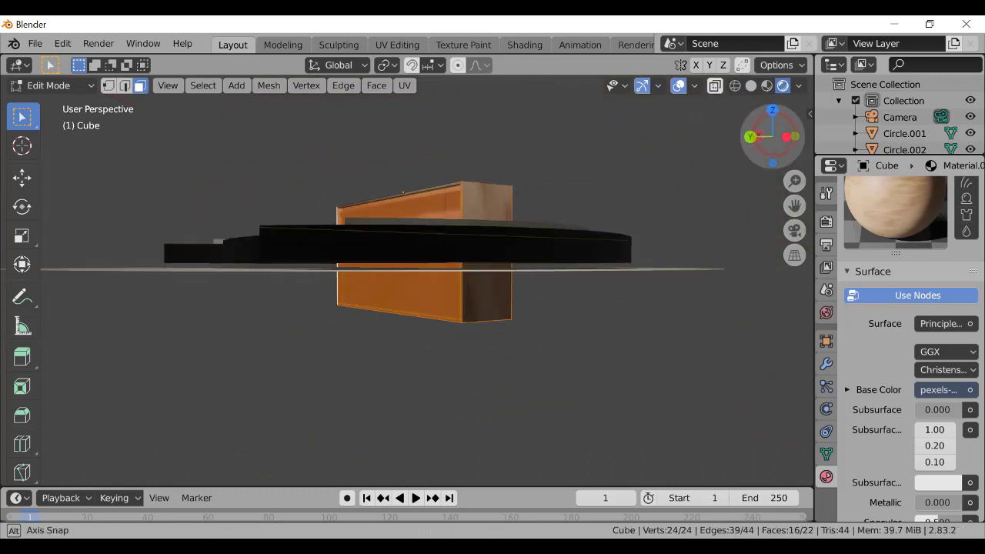
pyautogui.keyDown('shift'); pyautogui.click(453, 308); pyautogui.keyUp('shift')
pyautogui.keyDown('shift'); pyautogui.click(426, 295); pyautogui.keyUp('shift')
pyautogui.keyDown('shift'); pyautogui.click(481, 301); pyautogui.keyUp('shift')
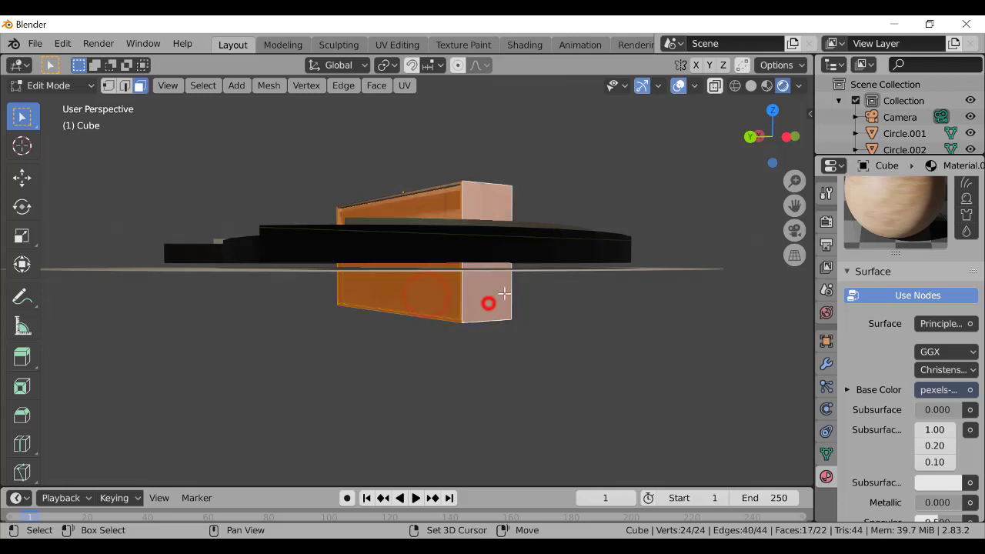
pyautogui.moveTo(777, 129); pyautogui.dragTo(772, 108)
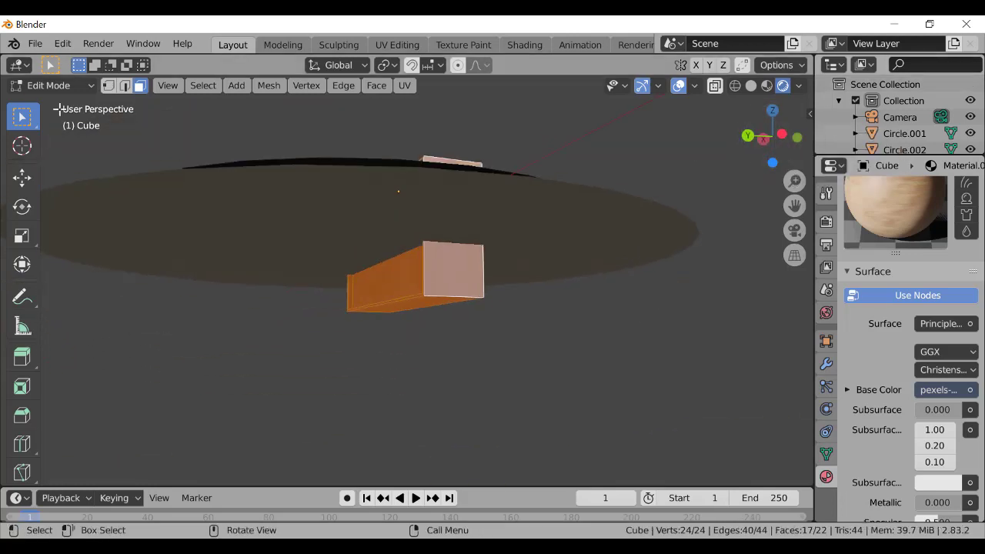
# Try to scale the selected desk faces down slightly along Z, and undo the resize
pyautogui.click(17, 240)
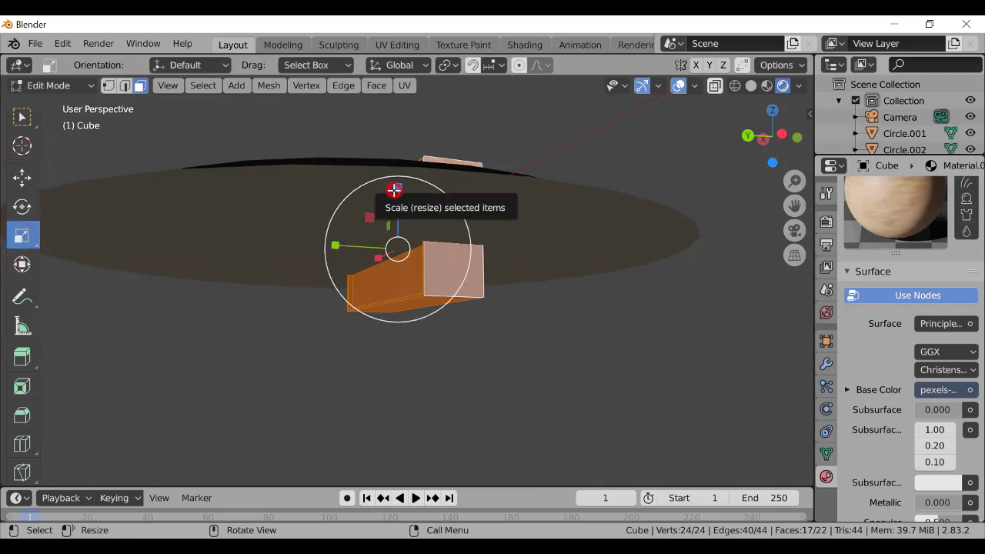
pyautogui.moveTo(396, 188); pyautogui.dragTo(397, 192)
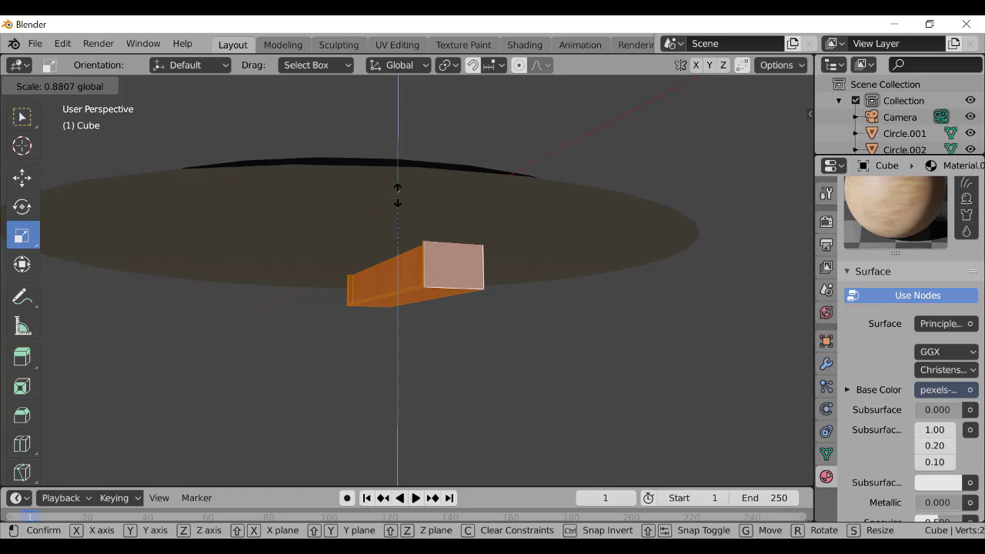
pyautogui.click(397, 195)
pyautogui.hotkey('ctrl', 'z')
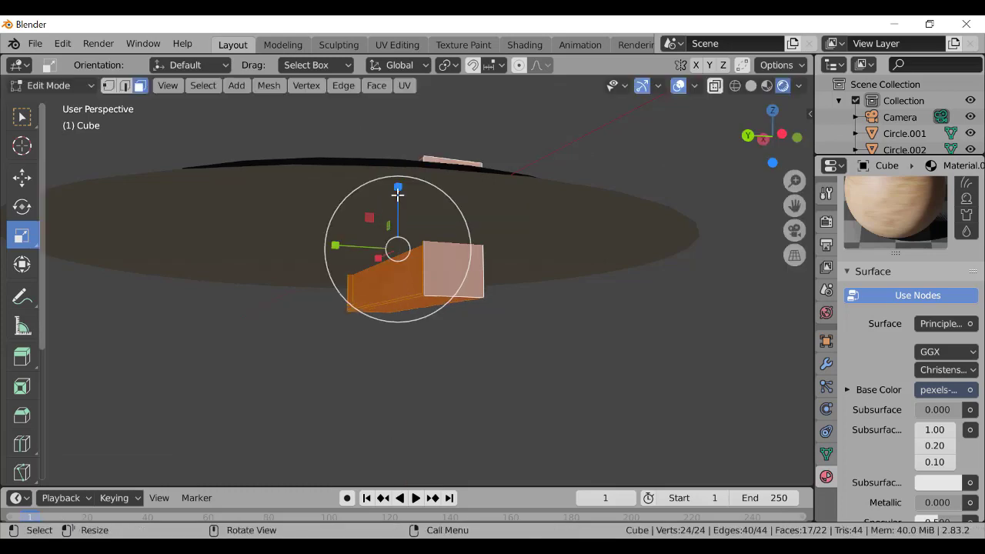
# Try to extrude the selected desk faces upward with Extrude Region, and undo the extrusion
pyautogui.click(23, 356)
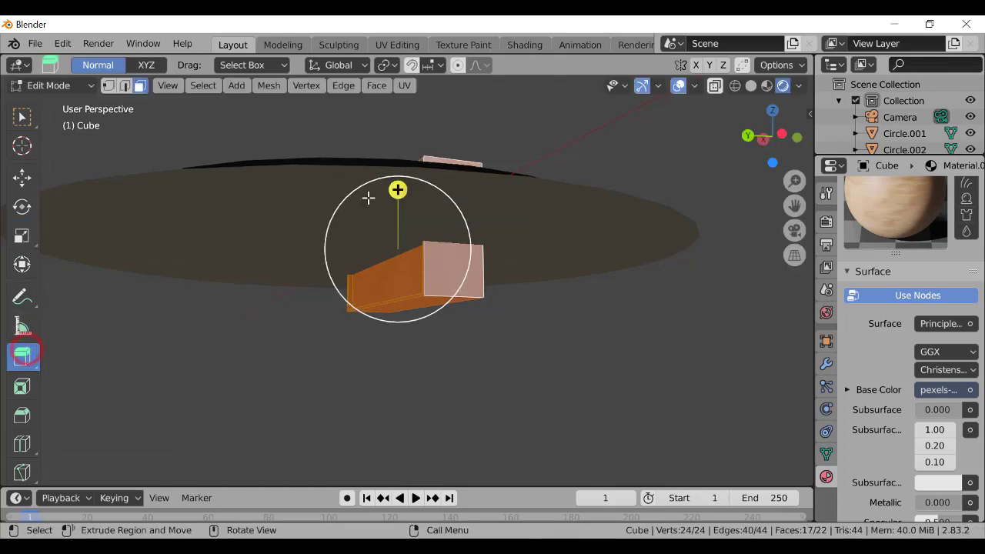
pyautogui.moveTo(398, 189); pyautogui.dragTo(417, 143)
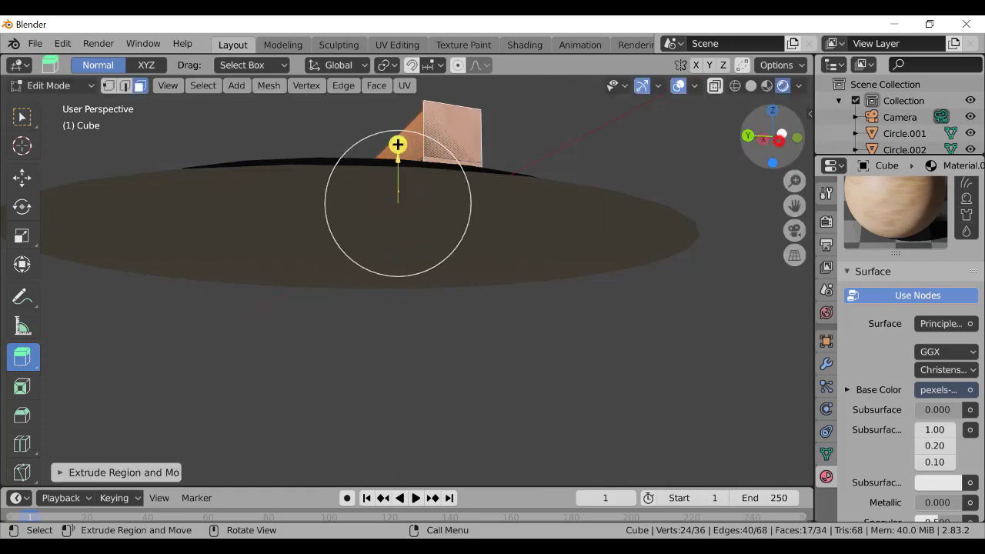
pyautogui.moveTo(417, 142); pyautogui.dragTo(431, 200, button='middle')
pyautogui.hotkey('ctrl', 'z')
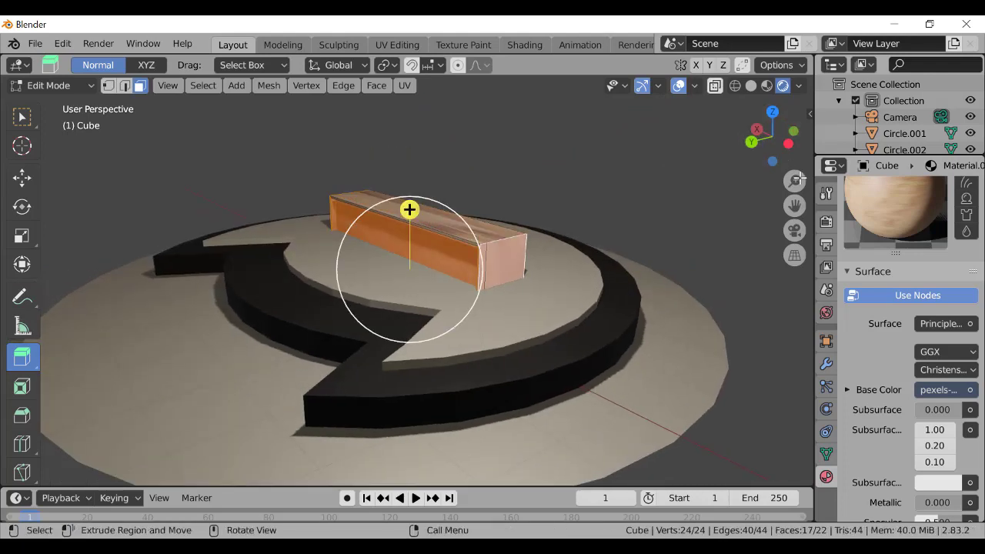
# Scale the selected desk faces down along Z until the desk is shallow and barely extends beneath the floor
pyautogui.moveTo(772, 135)
pyautogui.mouseDown()
pyautogui.moveTo(768, 104)
pyautogui.moveTo(770, 123)
pyautogui.mouseUp()
pyautogui.click(21, 235)
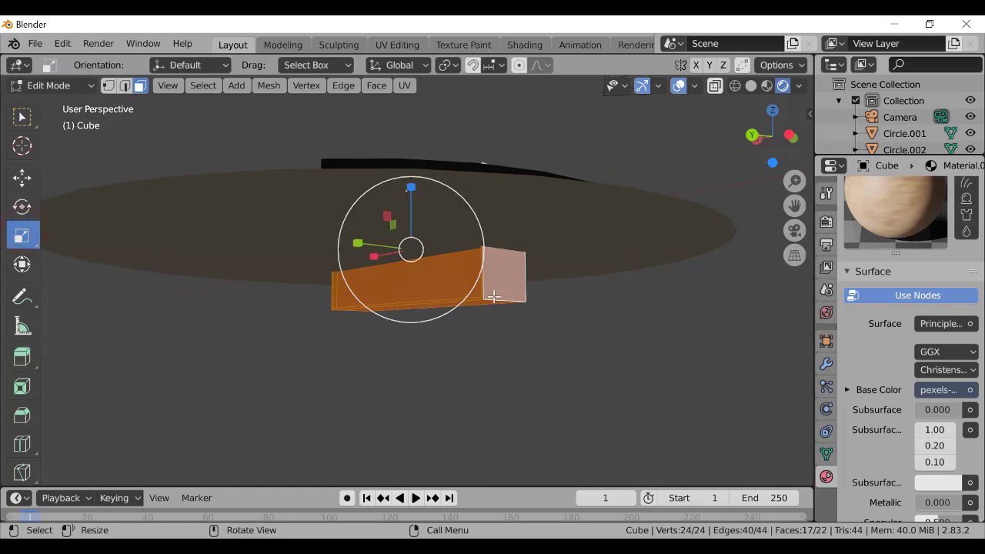
pyautogui.press('x')
pyautogui.press('Escape')
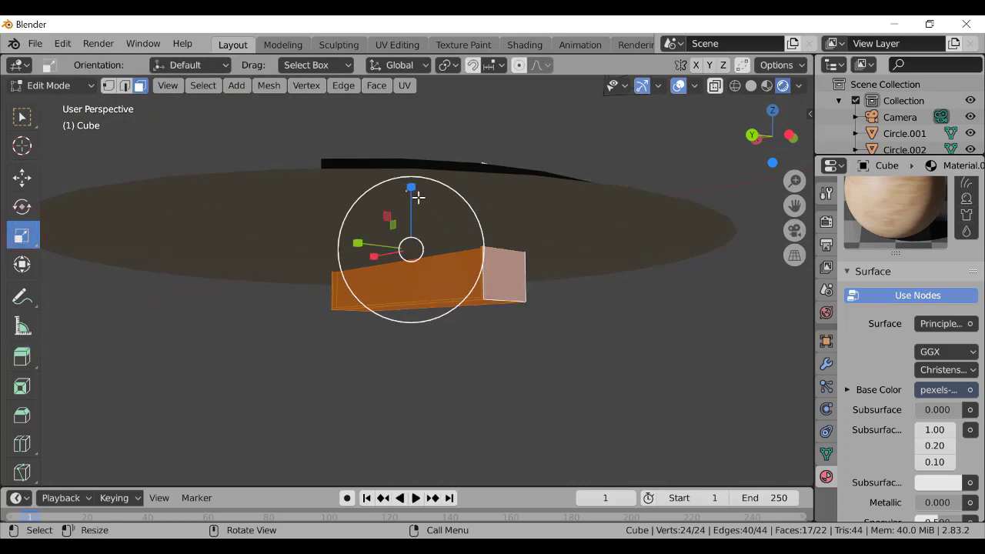
pyautogui.moveTo(409, 185); pyautogui.dragTo(408, 226)
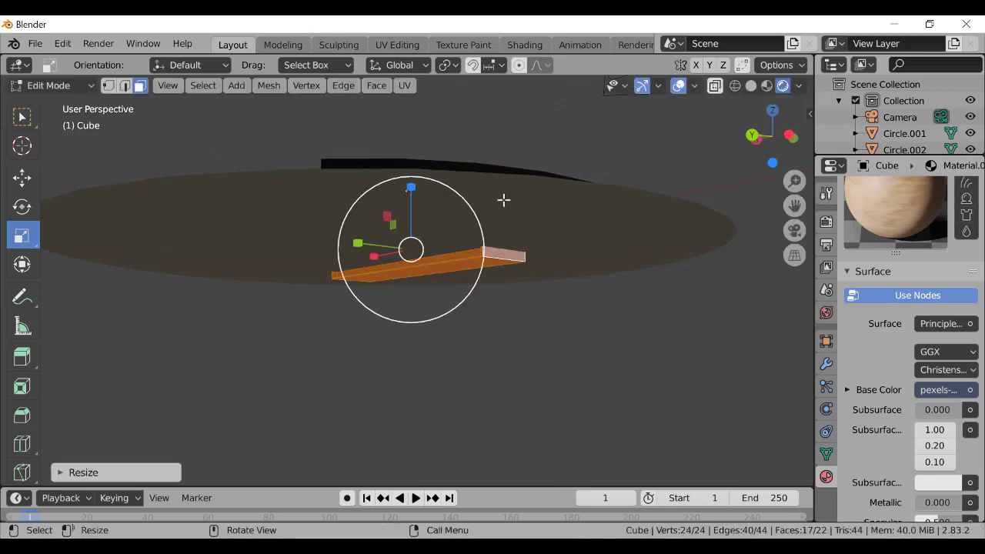
pyautogui.moveTo(761, 135); pyautogui.dragTo(759, 171)
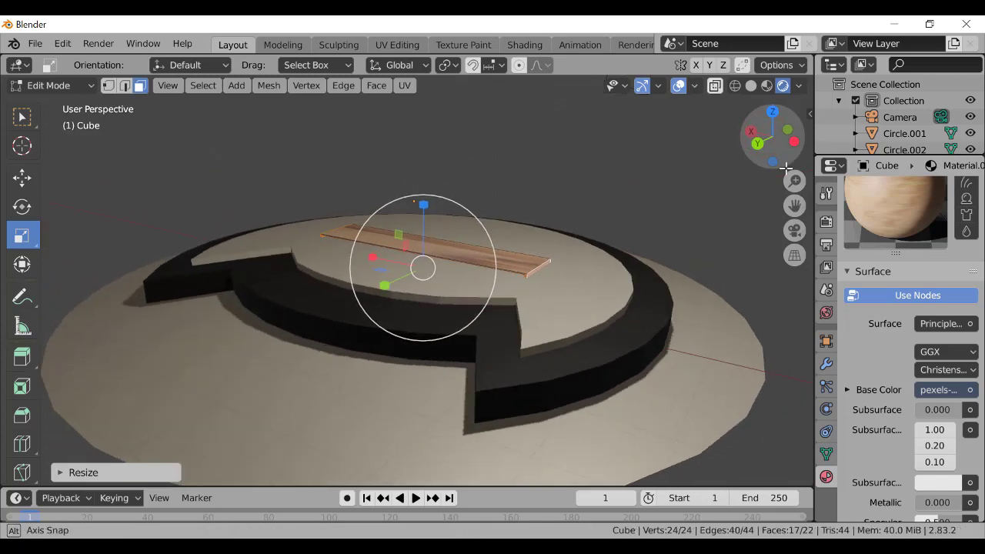
# Select the entire desk mesh and move it up along Z so it stands on the platform
pyautogui.click(16, 185)
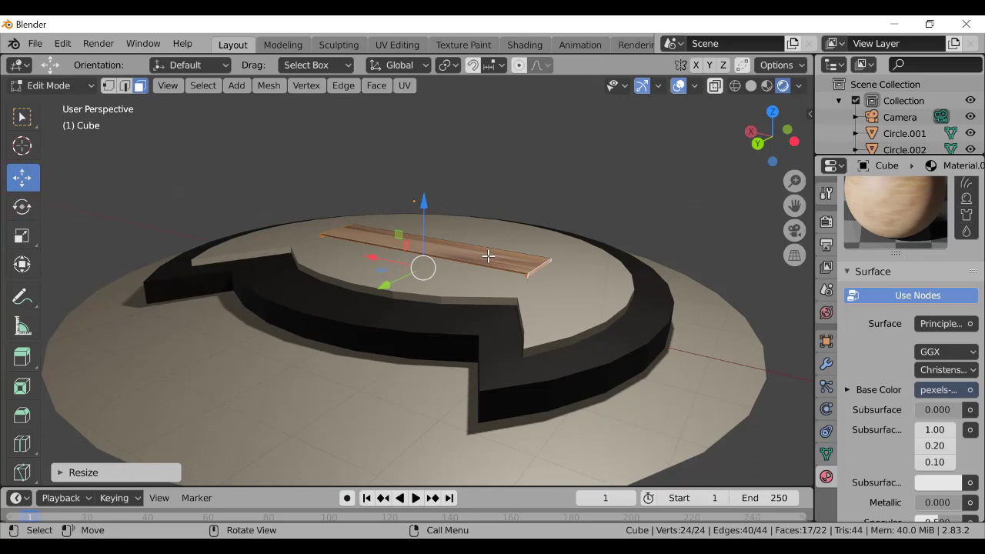
pyautogui.press('a')
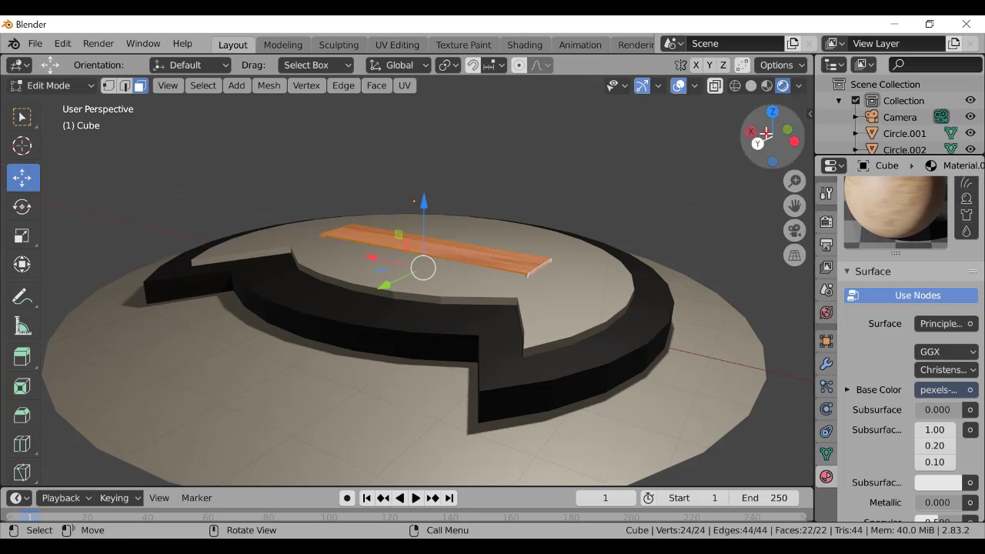
pyautogui.moveTo(766, 134); pyautogui.dragTo(665, 157)
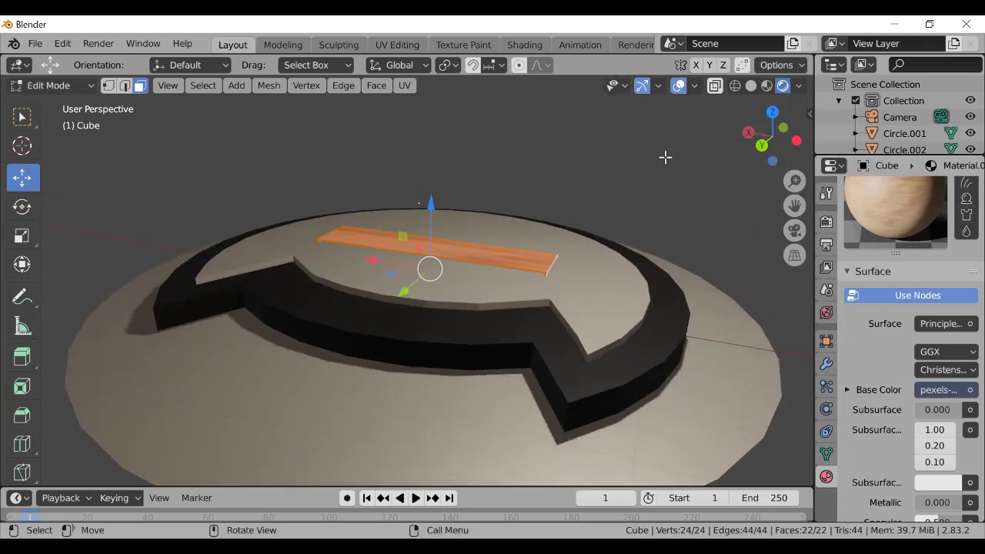
pyautogui.moveTo(429, 202); pyautogui.dragTo(434, 163)
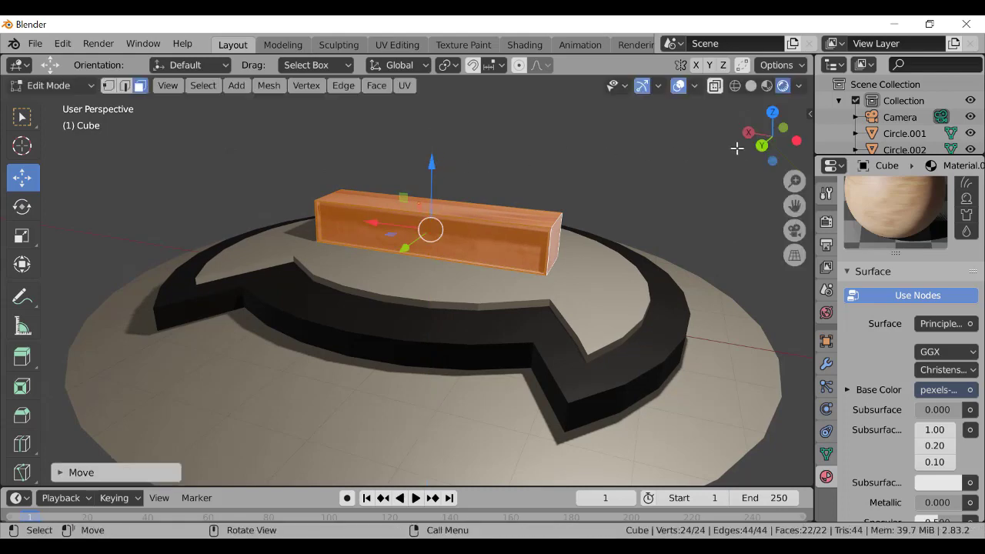
# Select the whole desk mesh again, lower it slightly along Z onto the platform surface, and clear the selection
pyautogui.moveTo(758, 142); pyautogui.dragTo(643, 157)
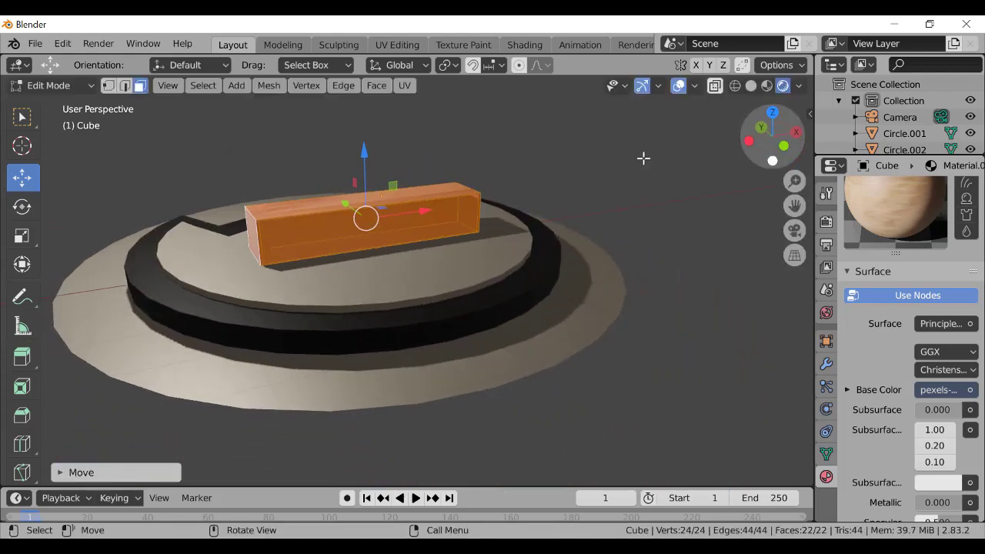
pyautogui.keyDown('shift'); pyautogui.rightClick(735, 187); pyautogui.keyUp('shift')
pyautogui.click(737, 186)
pyautogui.moveTo(762, 127)
pyautogui.mouseDown()
pyautogui.moveTo(751, 140)
pyautogui.moveTo(765, 129)
pyautogui.mouseUp()
pyautogui.moveTo(794, 181); pyautogui.dragTo(777, 135)
pyautogui.click(301, 162)
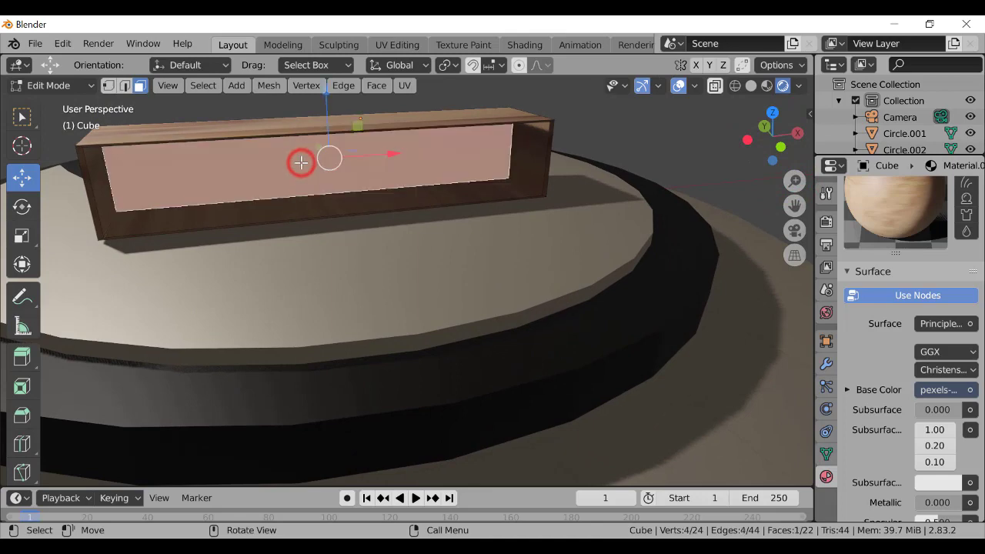
pyautogui.press('a')
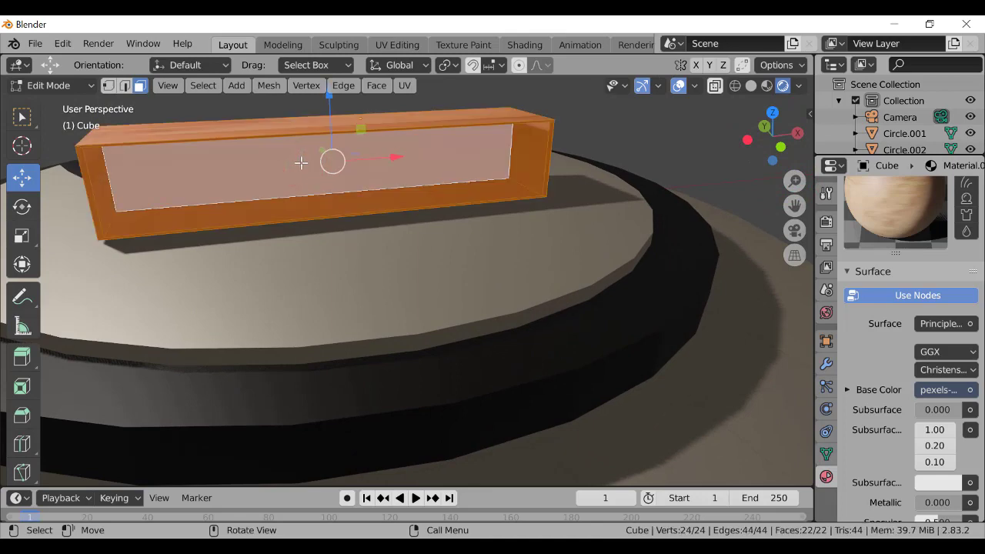
pyautogui.click(301, 162)
pyautogui.press('a')
pyautogui.click(299, 199)
pyautogui.press('a')
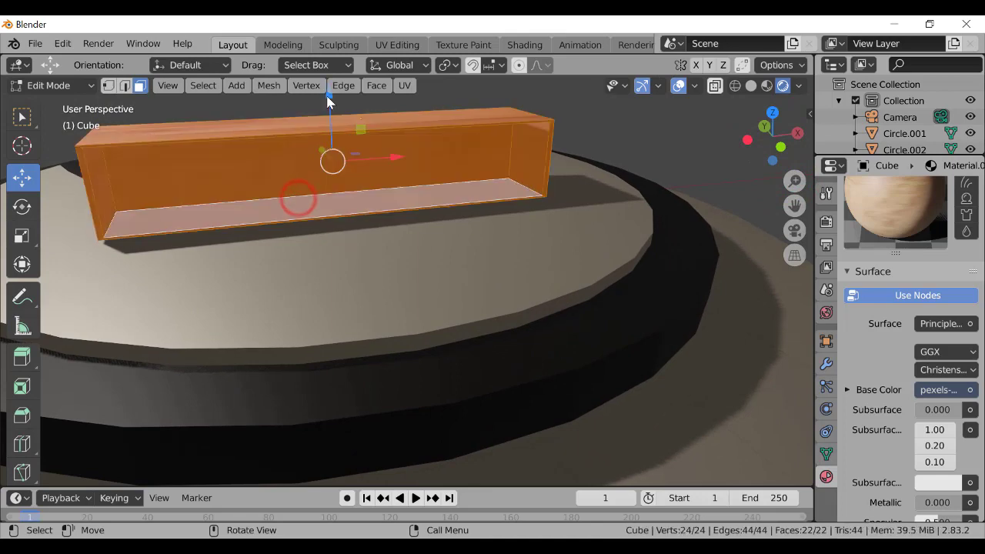
pyautogui.click(325, 94)
pyautogui.moveTo(327, 96); pyautogui.dragTo(327, 100)
pyautogui.click(689, 163)
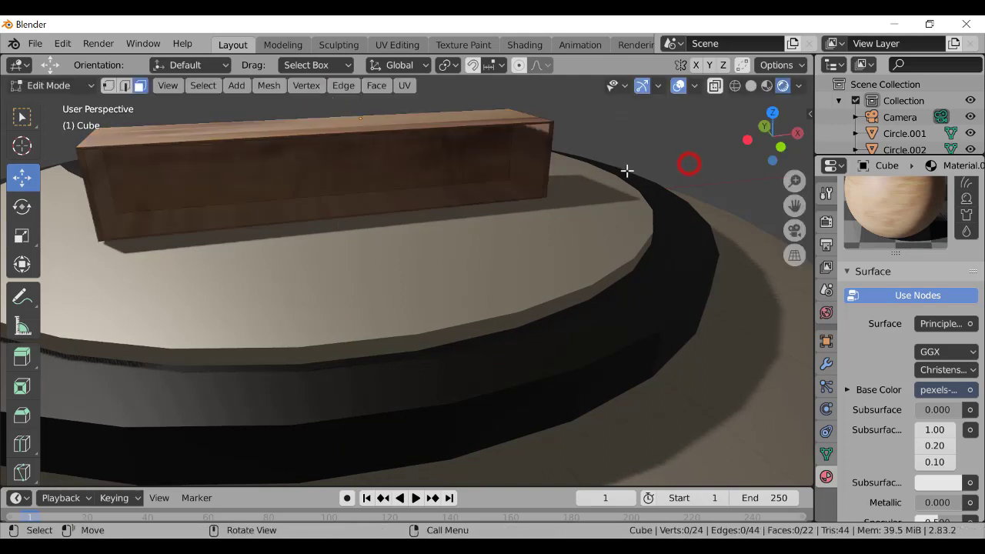
# Delete the desk's inner bottom face and the narrow face along its open front edge
pyautogui.click(274, 212)
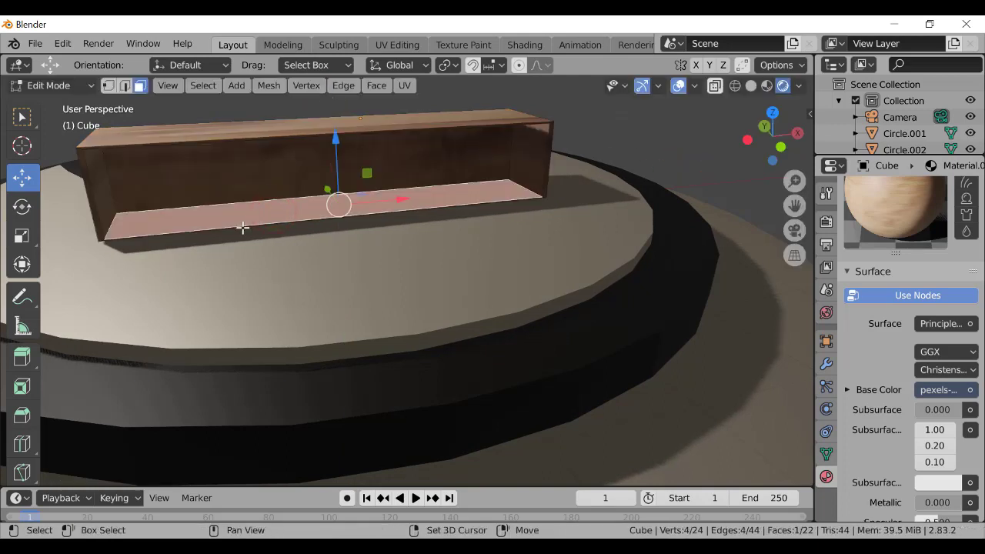
pyautogui.keyDown('shift'); pyautogui.click(242, 228); pyautogui.keyUp('shift')
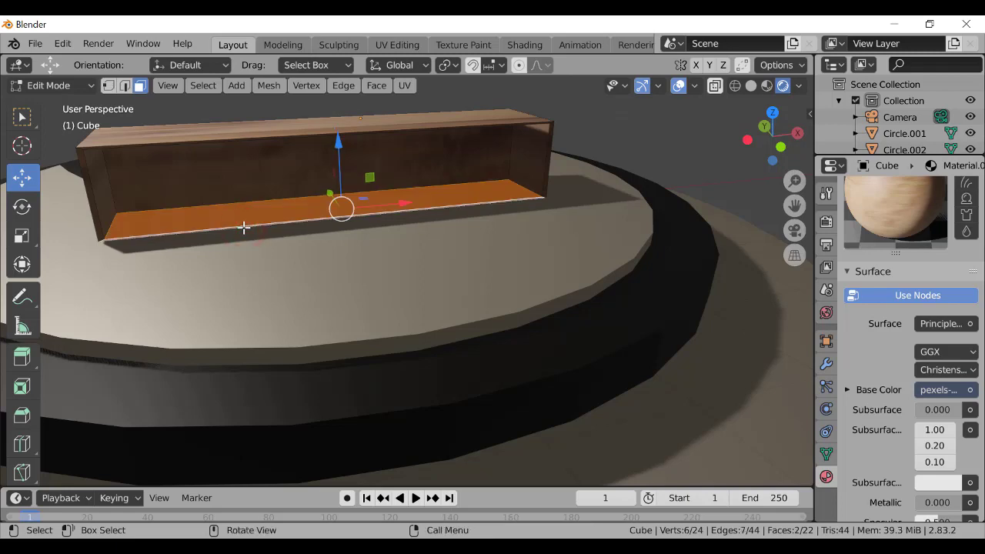
pyautogui.moveTo(770, 132); pyautogui.dragTo(727, 154)
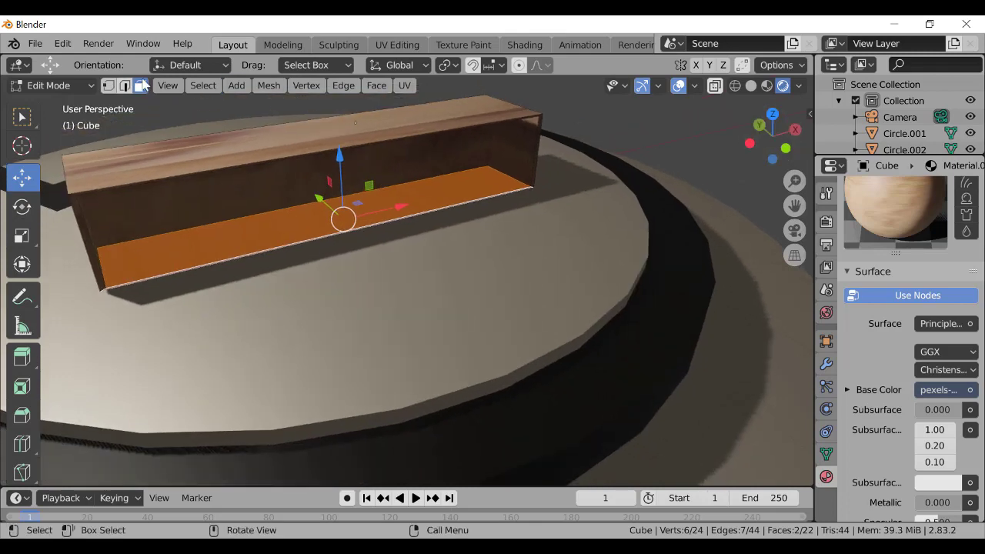
pyautogui.press('x')
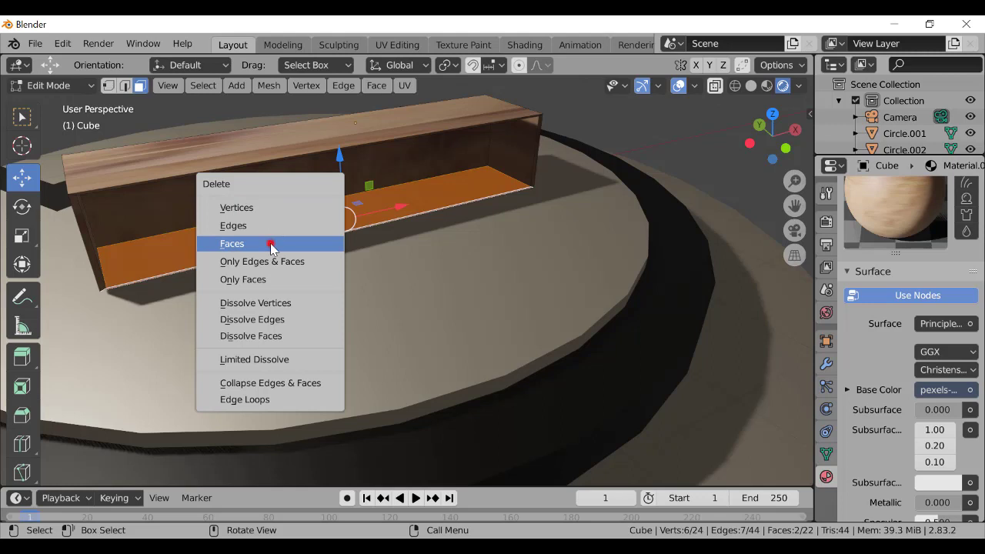
pyautogui.click(270, 242)
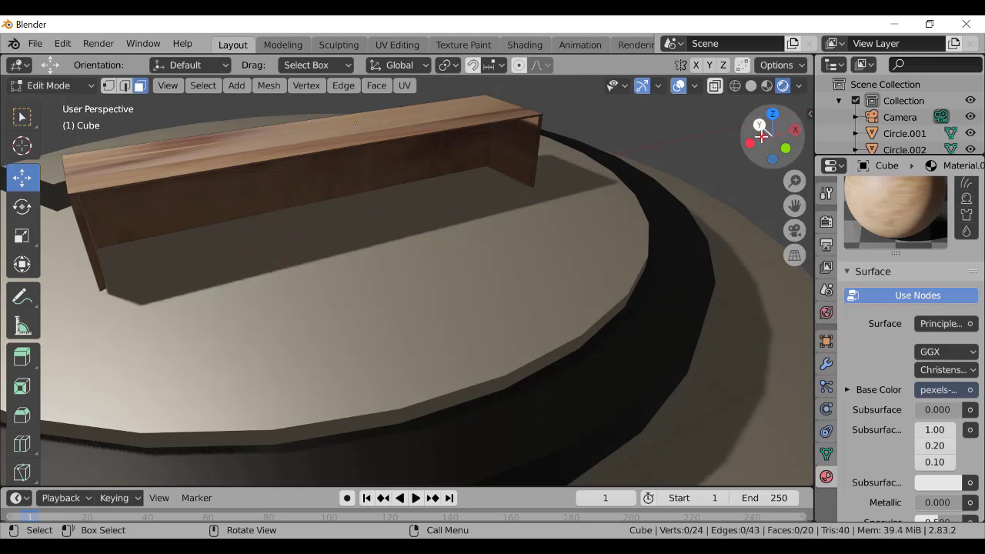
# Inspect the open-bottomed desk on the platform and switch it back to Object Mode
pyautogui.moveTo(766, 127)
pyautogui.mouseDown()
pyautogui.moveTo(759, 137)
pyautogui.moveTo(793, 138)
pyautogui.moveTo(763, 137)
pyautogui.moveTo(763, 127)
pyautogui.moveTo(769, 144)
pyautogui.moveTo(763, 131)
pyautogui.mouseUp()
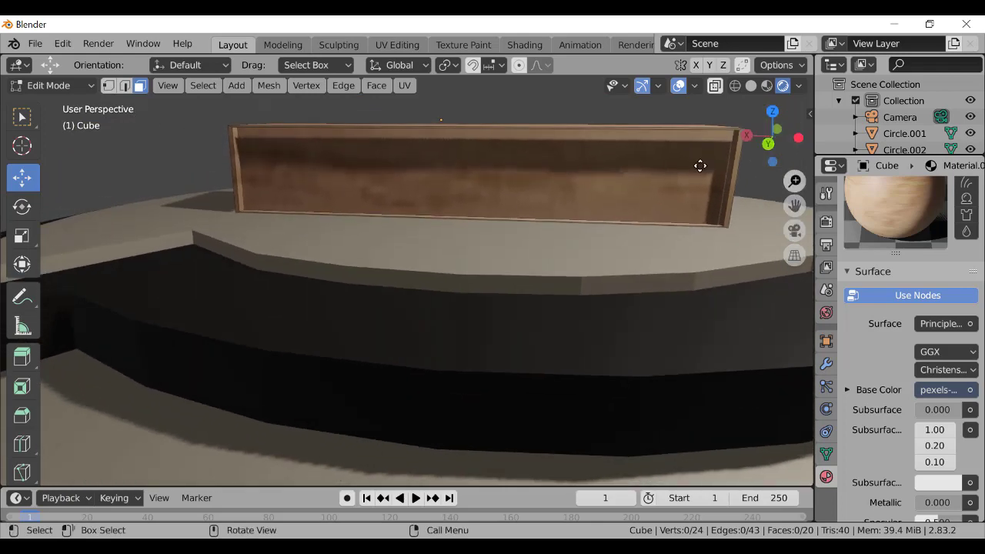
pyautogui.moveTo(794, 176); pyautogui.dragTo(794, 186)
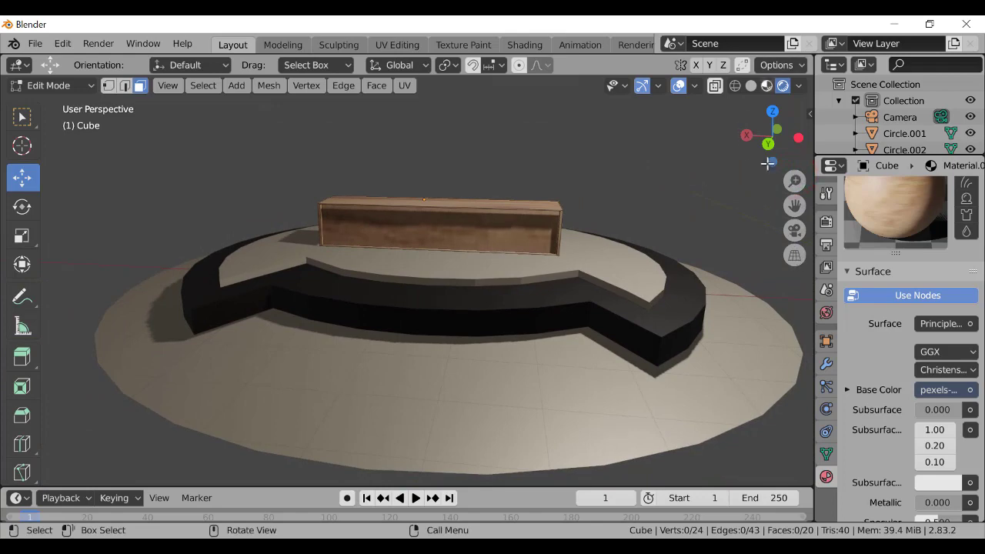
pyautogui.moveTo(759, 136); pyautogui.dragTo(744, 165)
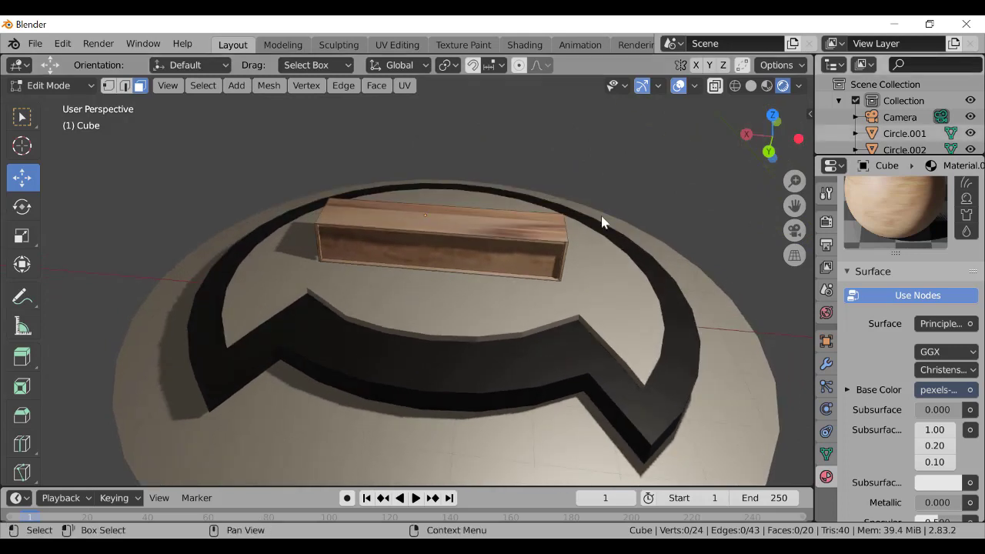
pyautogui.moveTo(770, 137)
pyautogui.mouseDown()
pyautogui.moveTo(777, 124)
pyautogui.moveTo(758, 120)
pyautogui.moveTo(769, 123)
pyautogui.mouseUp()
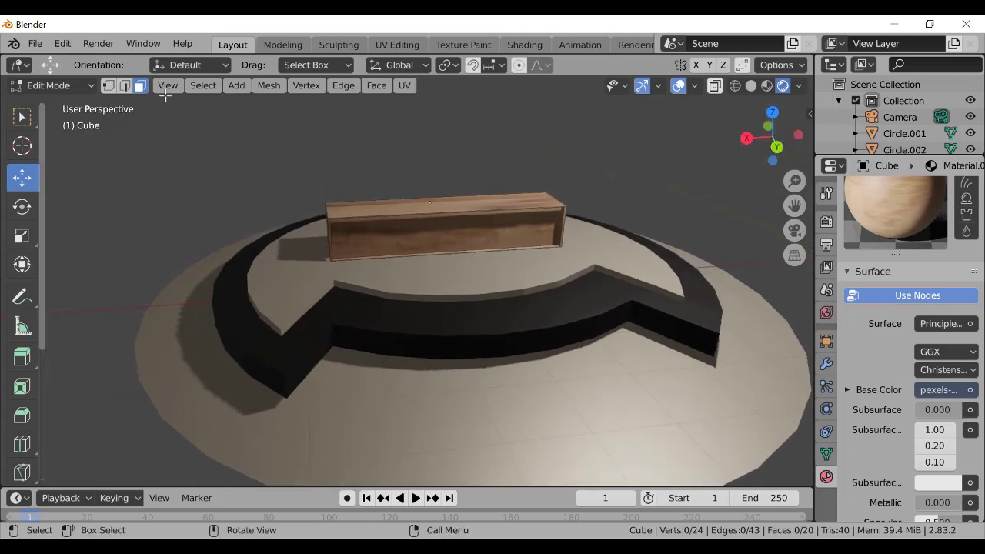
pyautogui.click(61, 86)
pyautogui.click(66, 101)
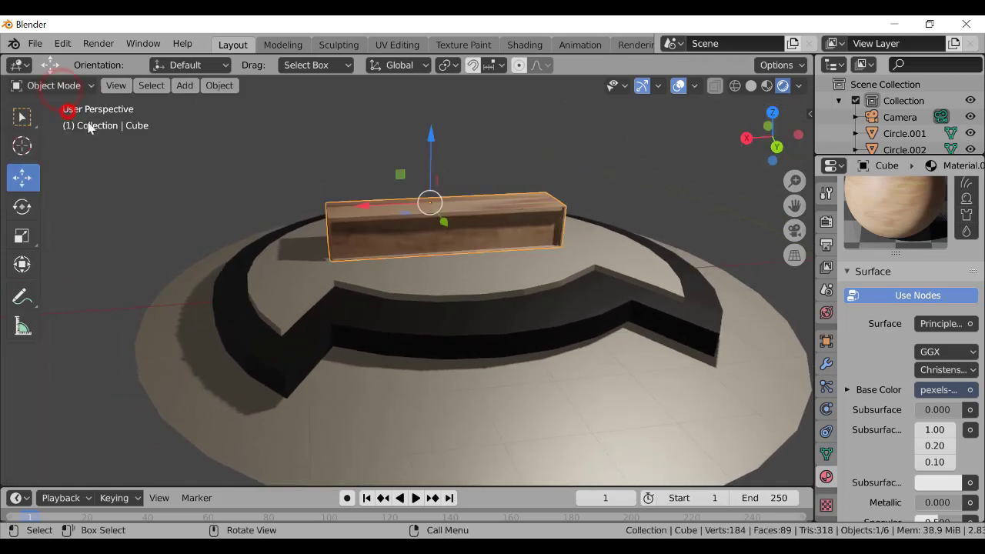
# Deselect the wooden block and add a mesh circle to the scene
pyautogui.click(177, 168)
pyautogui.moveTo(758, 136); pyautogui.dragTo(273, 204)
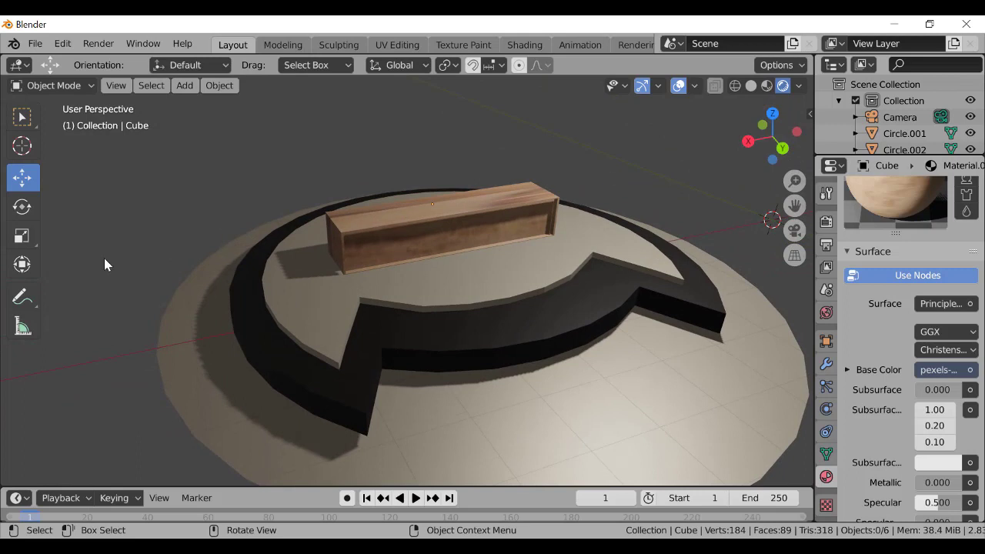
pyautogui.hotkey('shift', 's')
pyautogui.hotkey('shift', 'a')
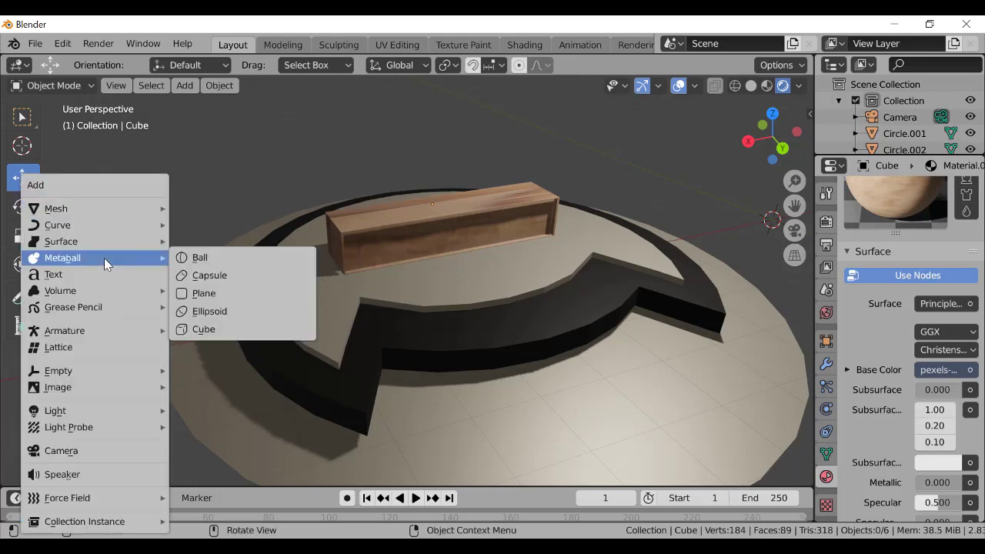
pyautogui.moveTo(133, 211)
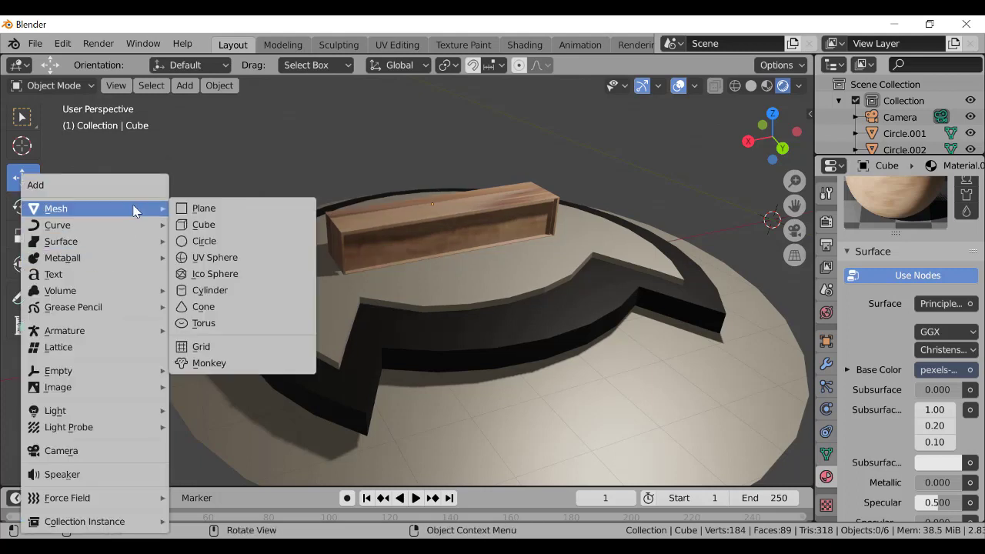
pyautogui.click(236, 243)
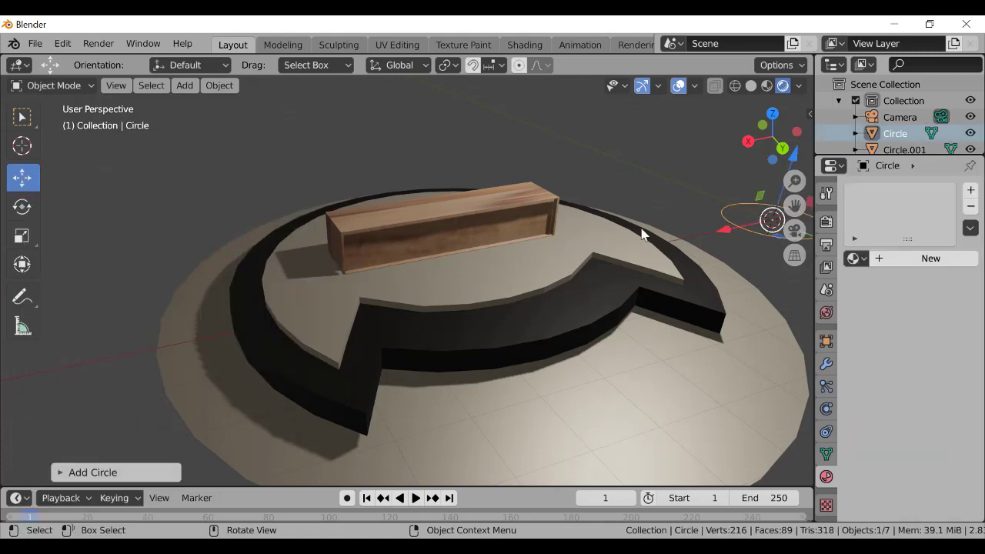
# Shift the new circle along X toward the round base and scale it up to roughly the base's size
pyautogui.moveTo(729, 226); pyautogui.dragTo(427, 341)
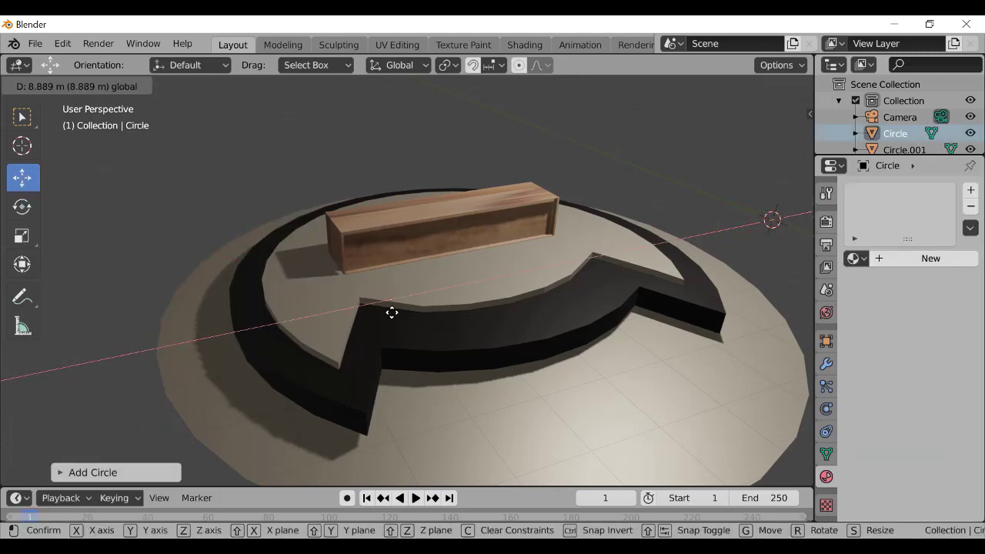
pyautogui.moveTo(392, 312); pyautogui.dragTo(676, 181)
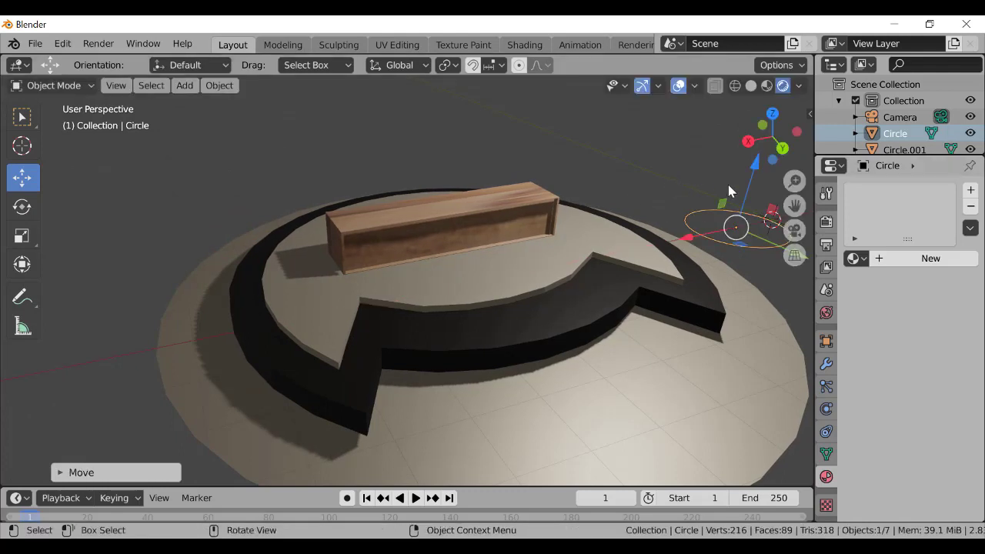
pyautogui.moveTo(796, 188); pyautogui.dragTo(796, 266)
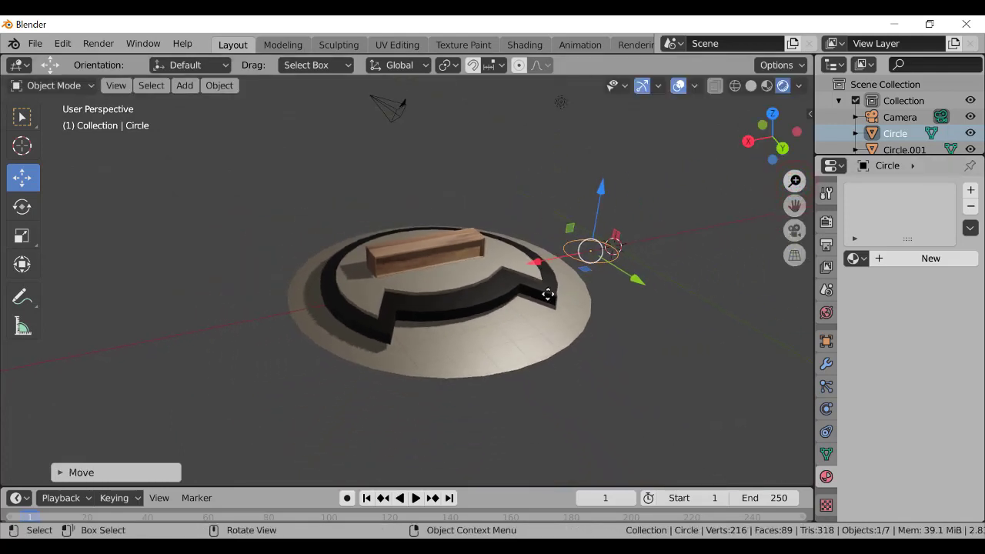
pyautogui.press('s')
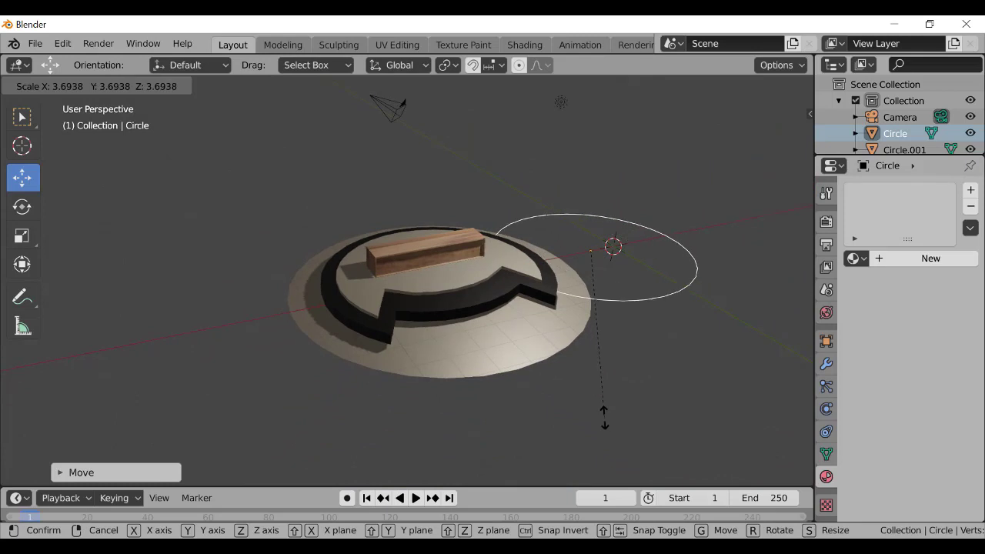
pyautogui.click(601, 466)
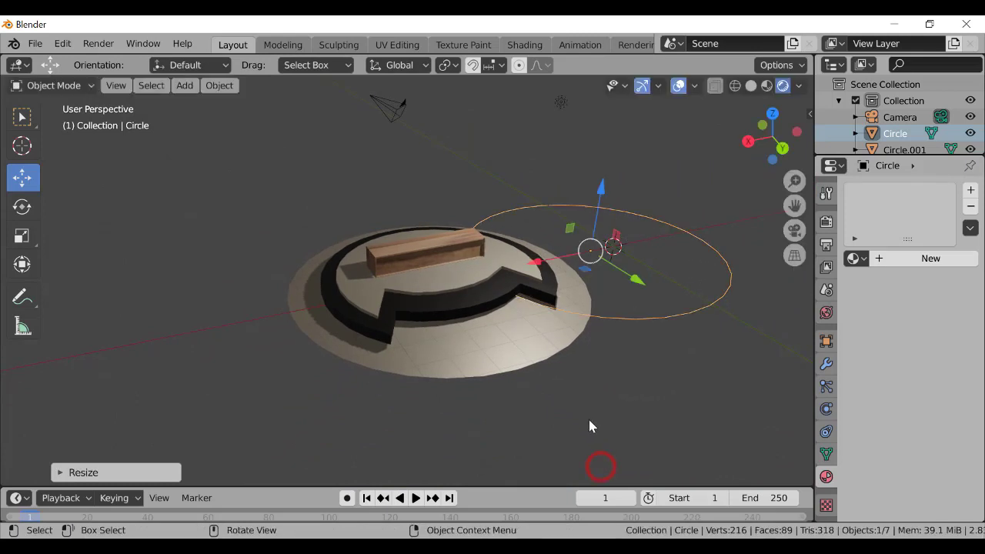
# Move the circle about 6.7 m along X over the round base and enlarge it by a factor of about 1.08
pyautogui.press('g')
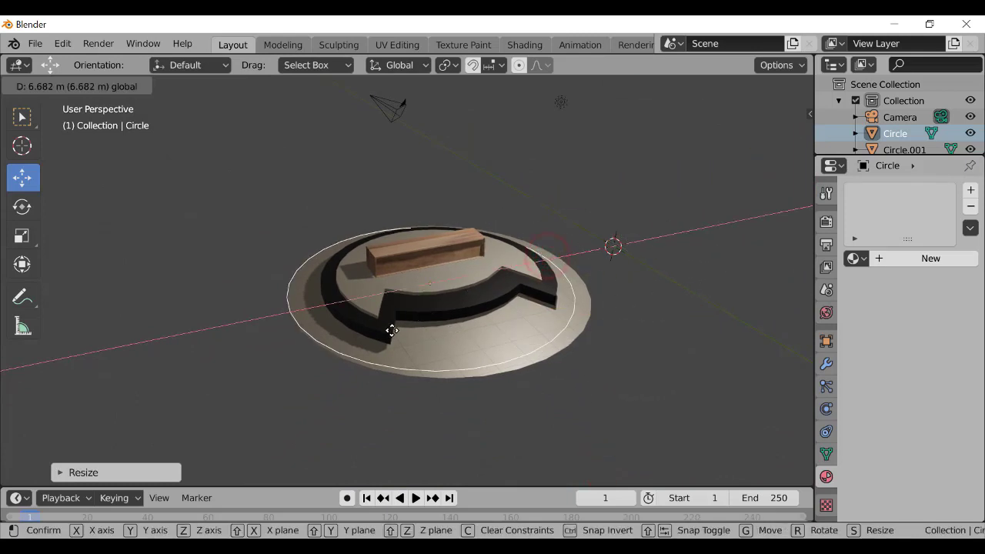
pyautogui.click(392, 331)
pyautogui.press('s')
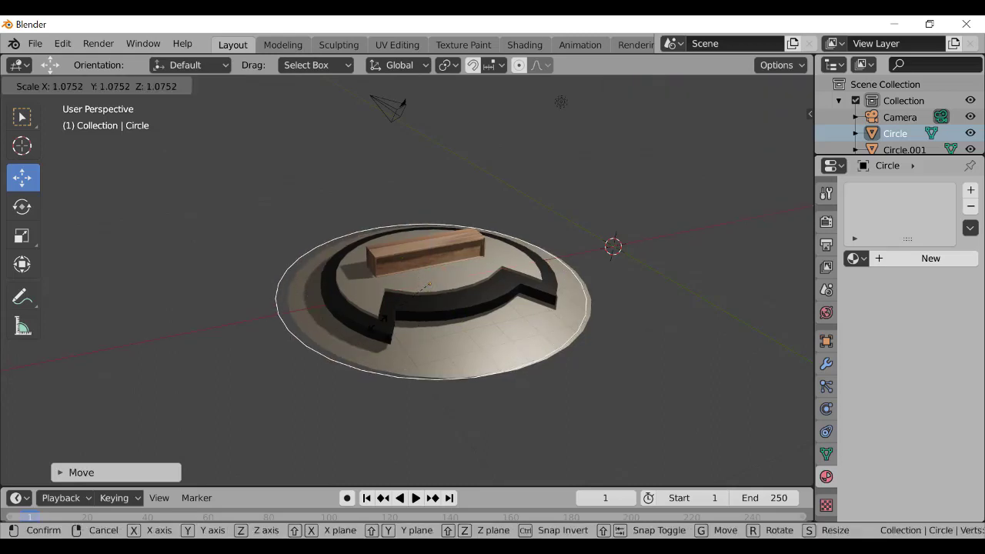
pyautogui.click(375, 324)
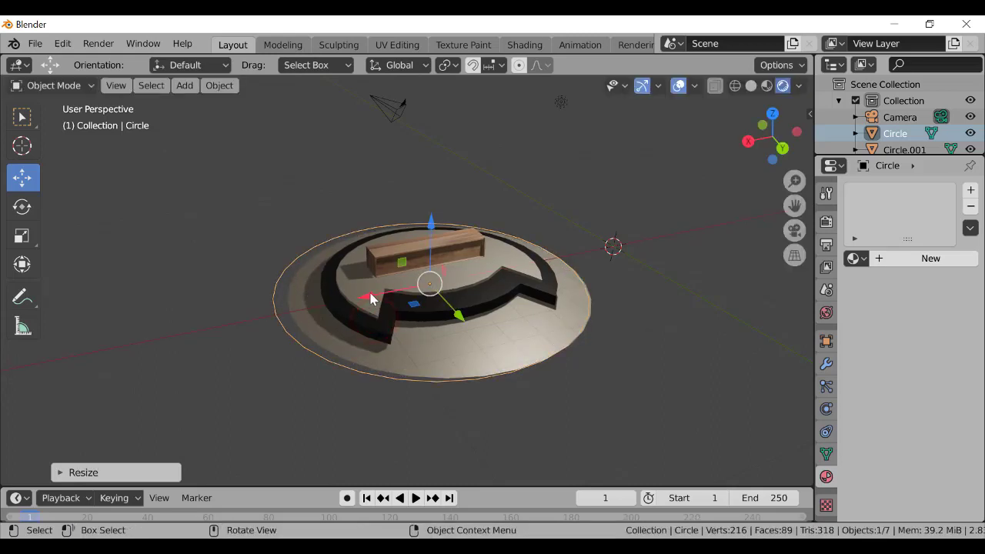
# Nudge the circle along its axes until it is centred around the outline of the round base
pyautogui.moveTo(370, 298); pyautogui.dragTo(384, 286)
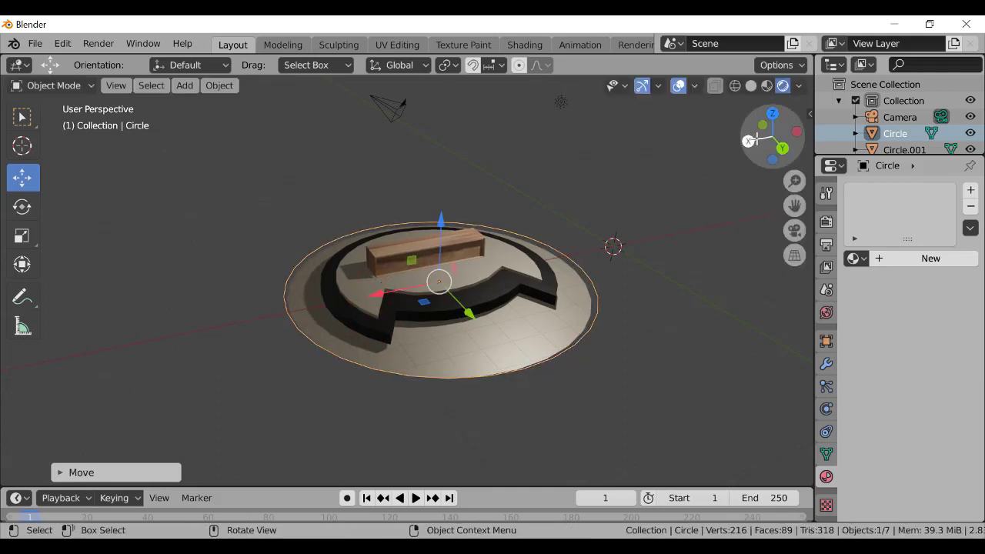
pyautogui.moveTo(756, 139); pyautogui.dragTo(828, 201)
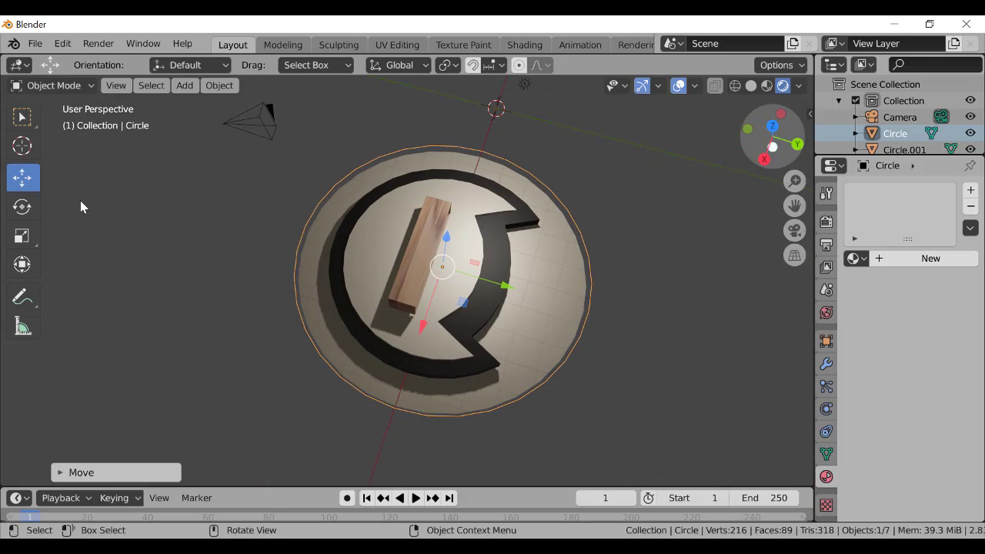
pyautogui.moveTo(497, 285); pyautogui.dragTo(496, 282)
pyautogui.moveTo(448, 237); pyautogui.dragTo(445, 241)
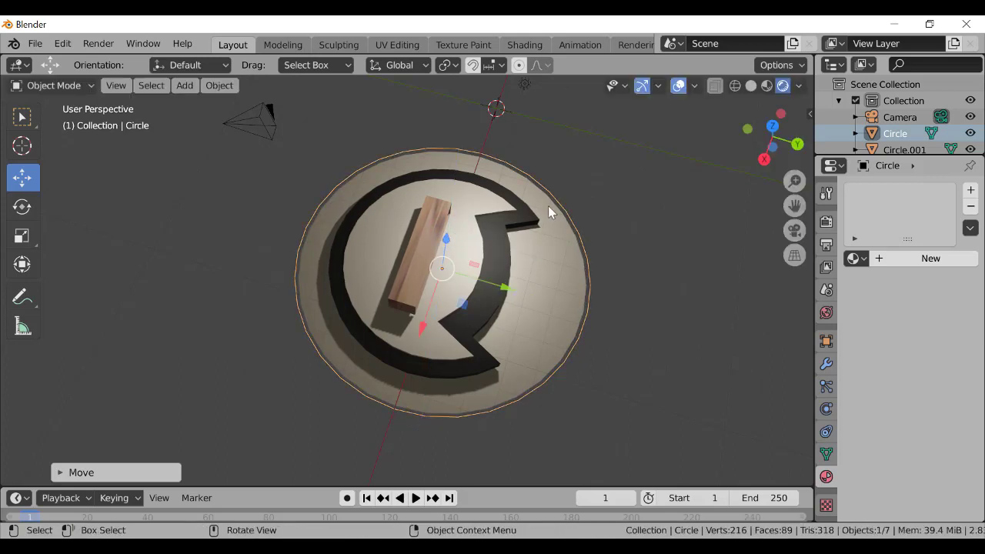
# Enter Edit Mode on the circle and clear its vertex selection
pyautogui.moveTo(768, 125); pyautogui.dragTo(803, 156)
pyautogui.click(81, 84)
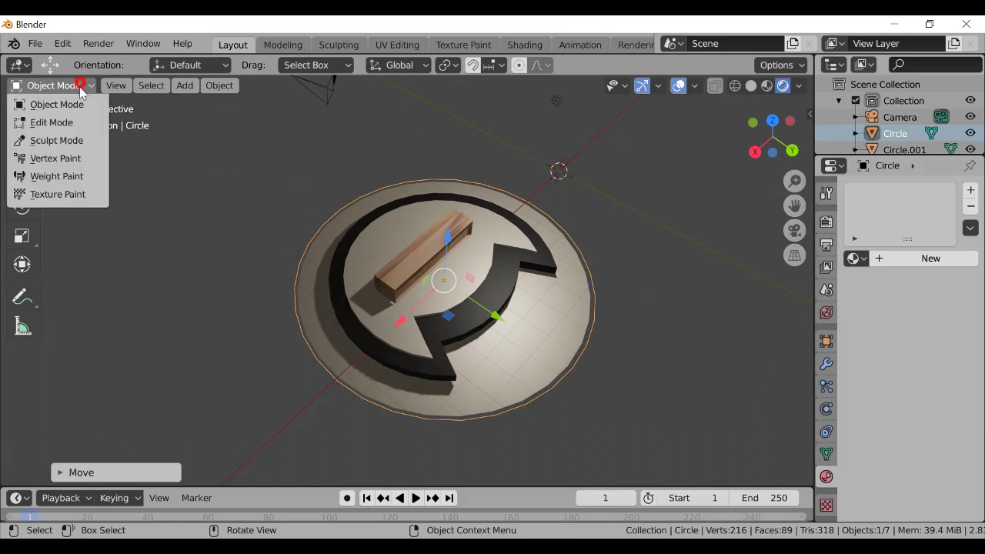
pyautogui.click(73, 128)
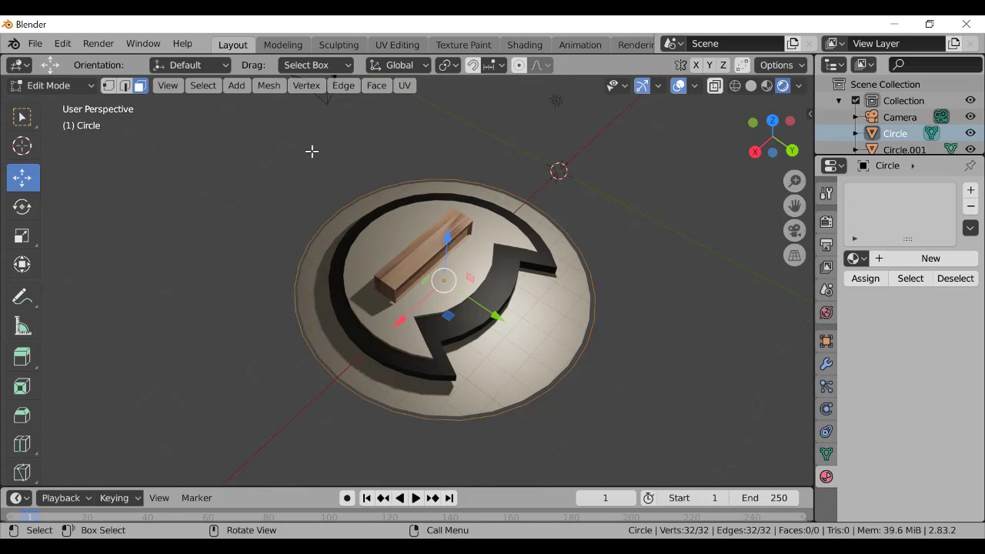
pyautogui.click(609, 193)
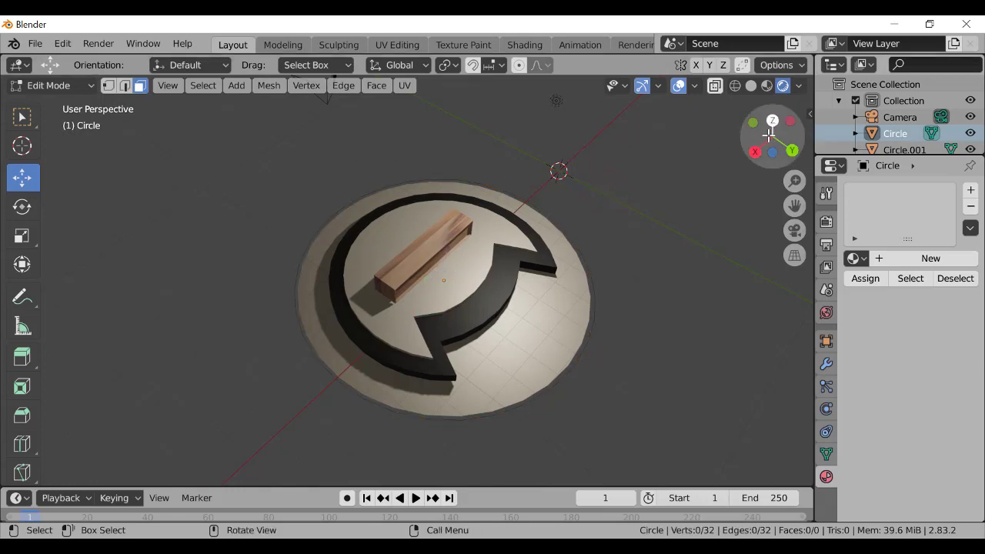
# In top view, delete the vertices of the circle's +Y half, keeping the two end vertices on the X axis
pyautogui.moveTo(772, 133); pyautogui.dragTo(763, 166)
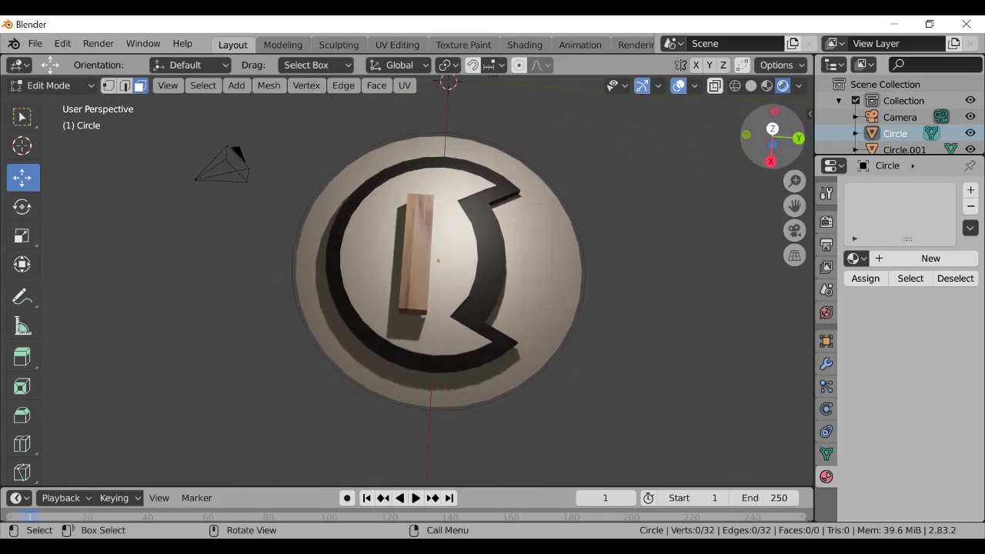
pyautogui.moveTo(635, 119); pyautogui.dragTo(573, 413)
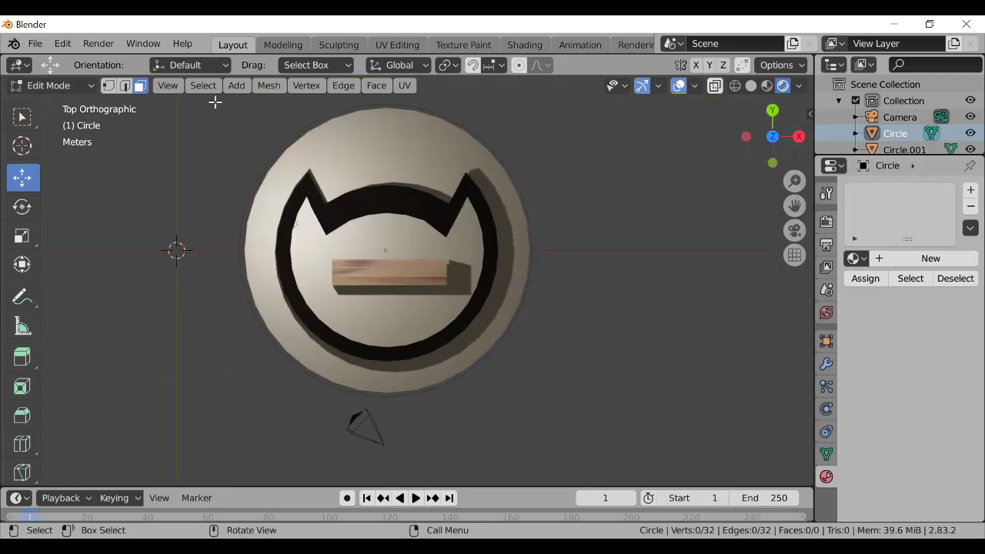
pyautogui.moveTo(215, 102); pyautogui.dragTo(632, 248)
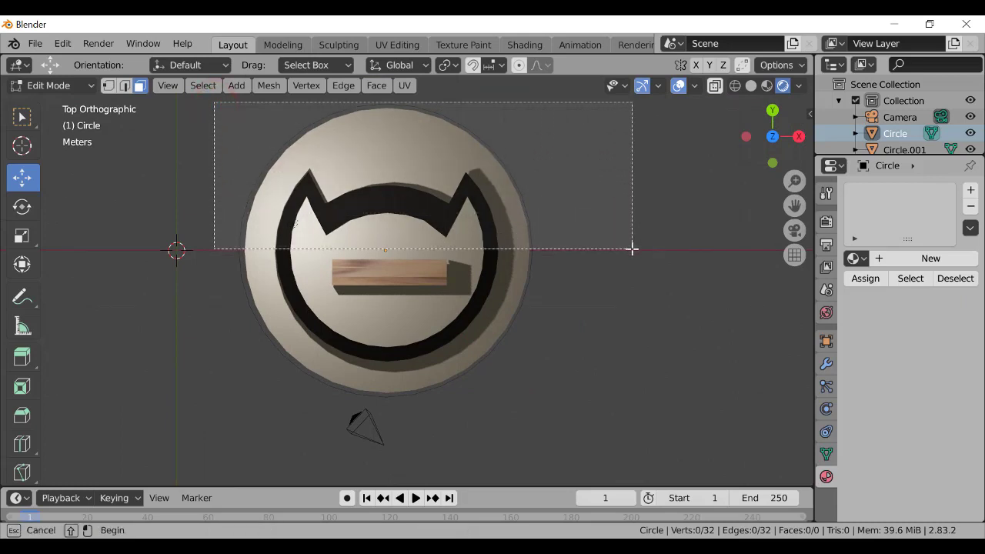
pyautogui.moveTo(632, 248); pyautogui.dragTo(632, 249)
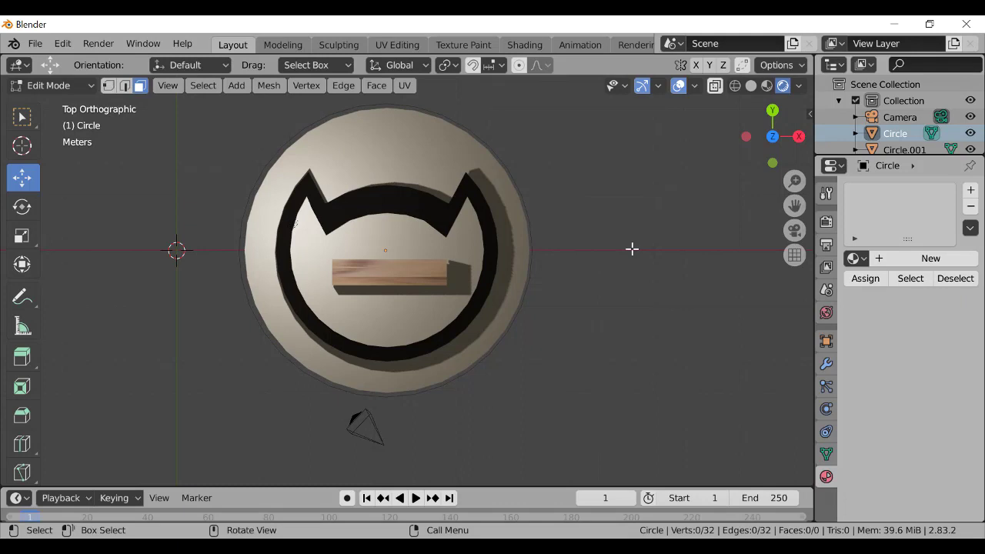
pyautogui.click(105, 86)
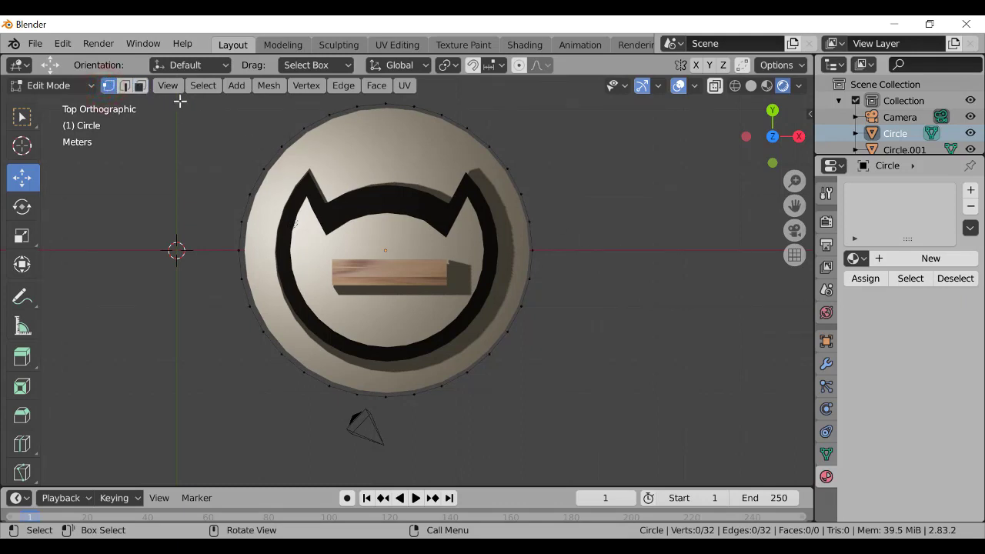
pyautogui.moveTo(182, 99); pyautogui.dragTo(603, 248)
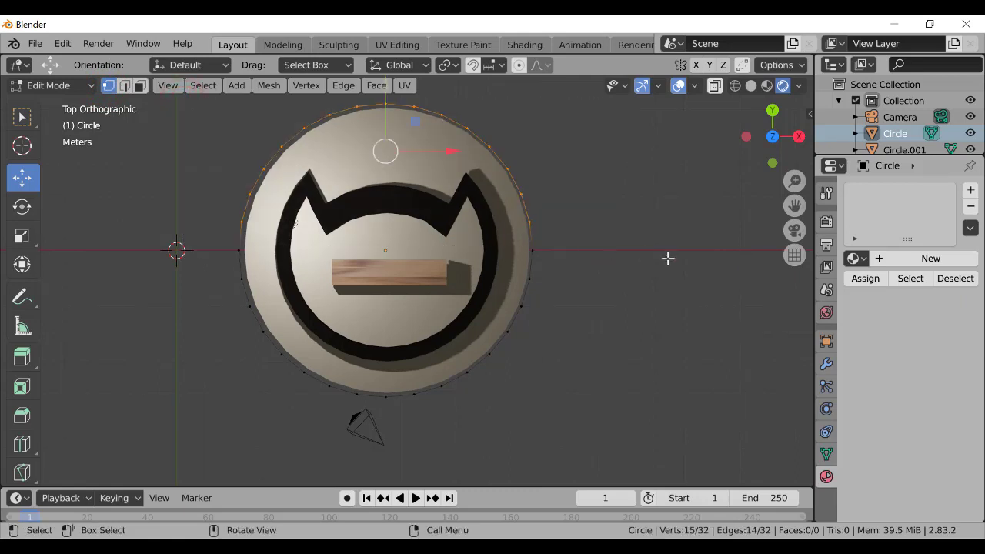
pyautogui.press('x')
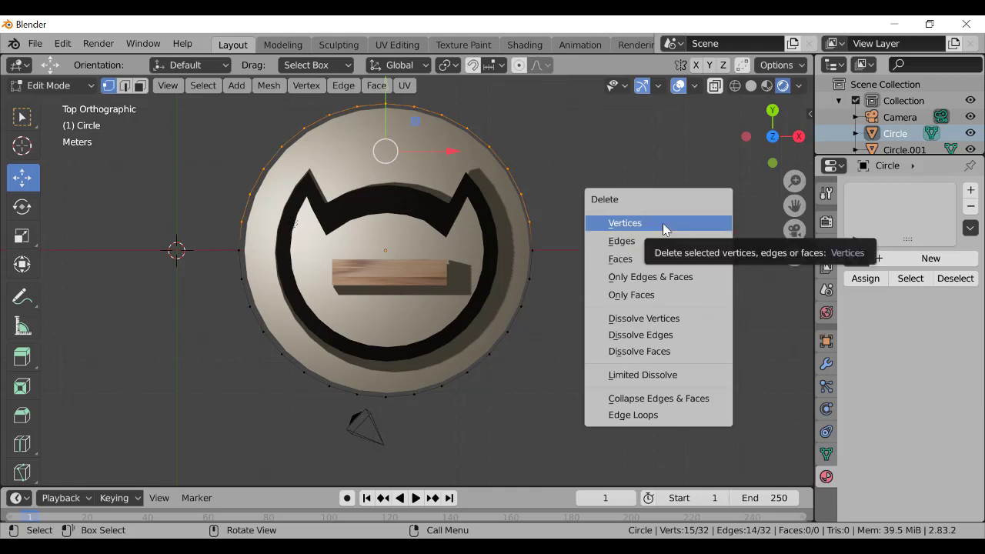
pyautogui.click(664, 223)
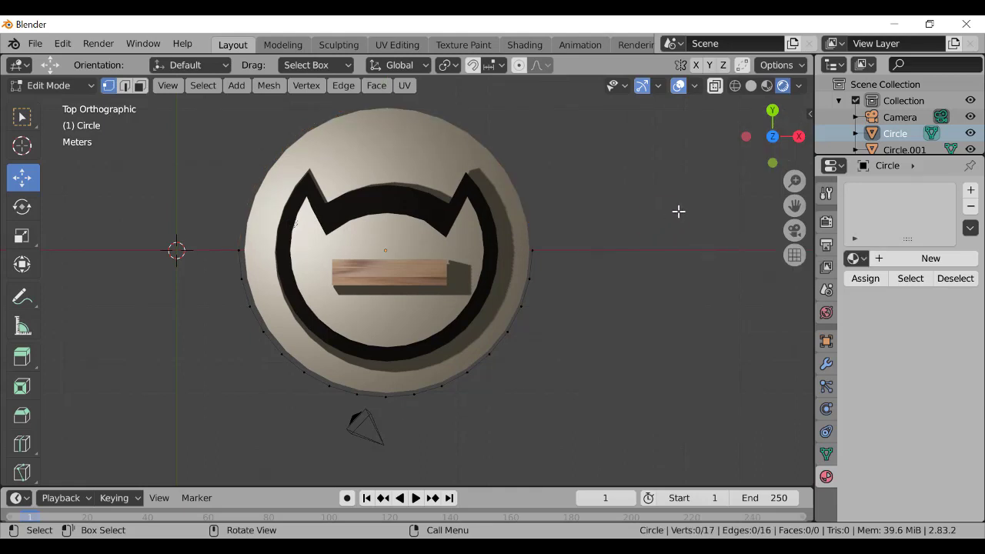
# Select all remaining vertices of the half circle and fill them with a face
pyautogui.moveTo(773, 136); pyautogui.dragTo(747, 114)
pyautogui.click(23, 117)
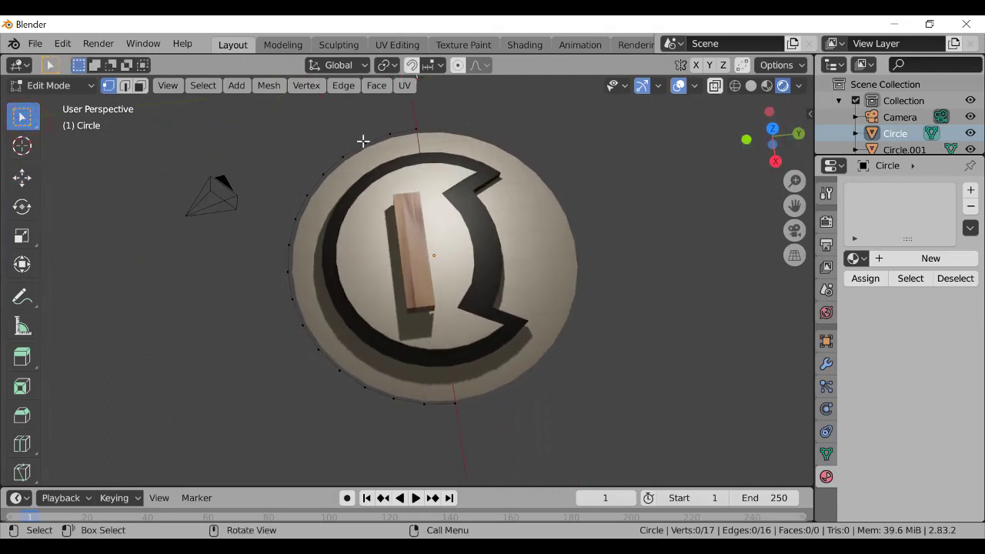
pyautogui.press('a')
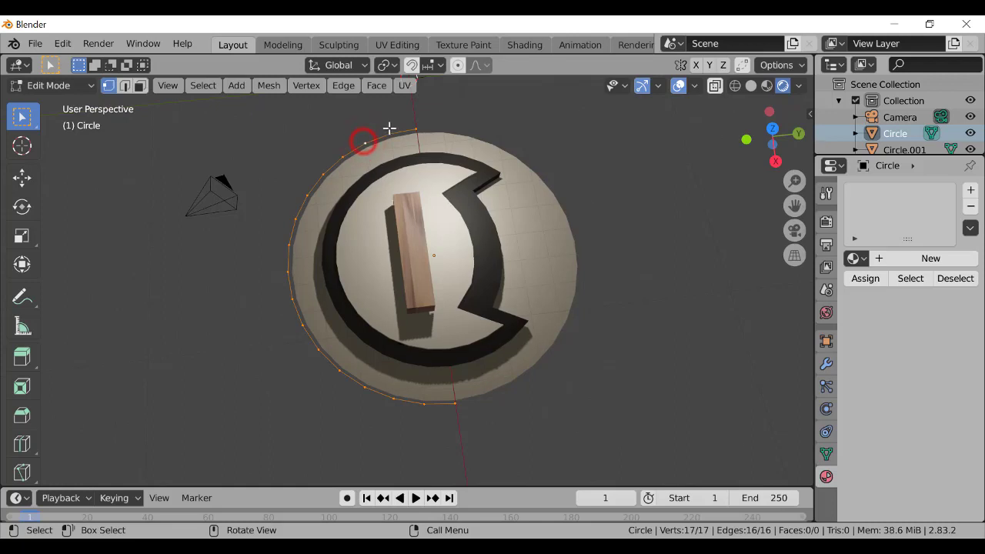
pyautogui.press('f')
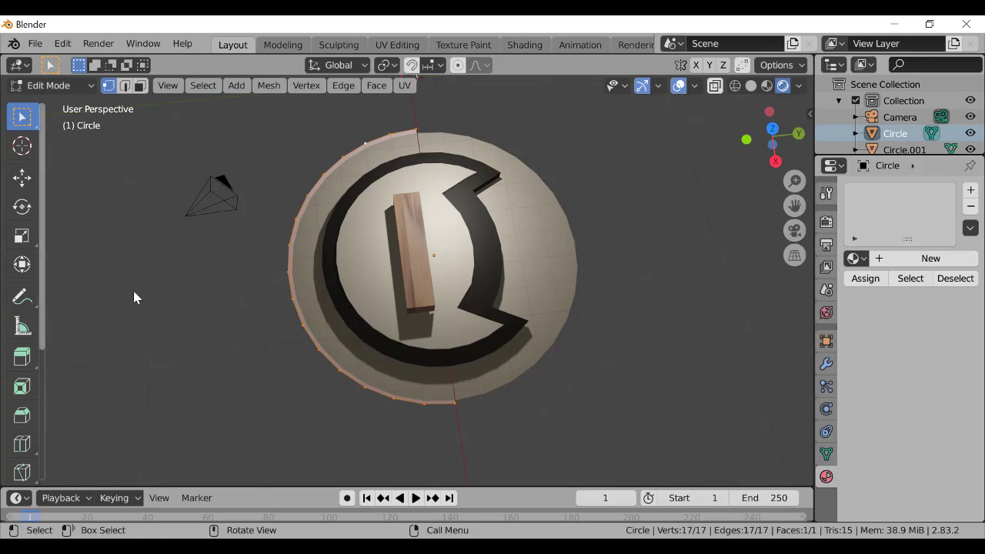
# Extrude the half-circle face upward to form a solid above the wooden block
pyautogui.click(22, 356)
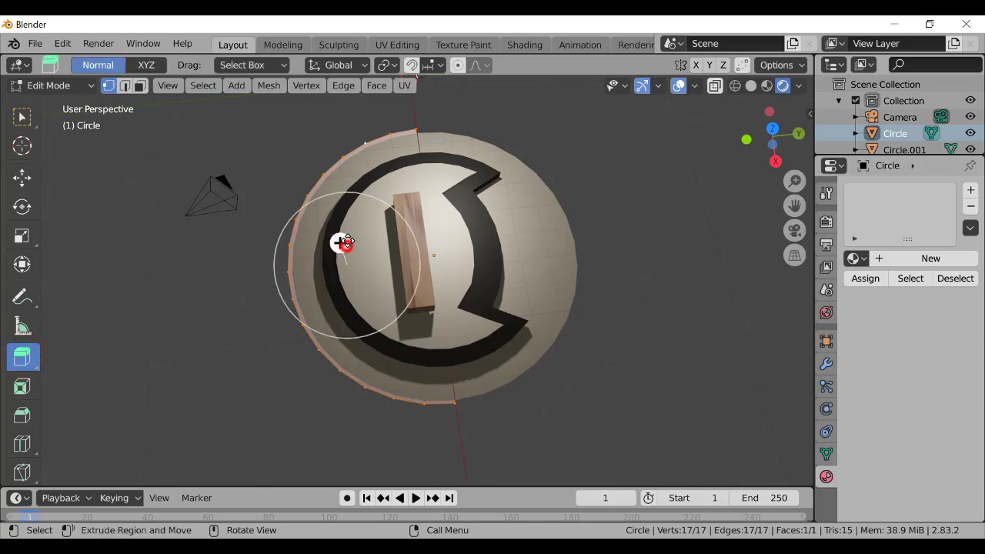
pyautogui.moveTo(340, 243); pyautogui.dragTo(334, 223)
pyautogui.moveTo(334, 223)
pyautogui.mouseDown(button='middle')
pyautogui.moveTo(398, 149)
pyautogui.moveTo(347, 178)
pyautogui.moveTo(339, 191)
pyautogui.moveTo(402, 147)
pyautogui.moveTo(361, 156)
pyautogui.moveTo(336, 187)
pyautogui.moveTo(332, 227)
pyautogui.moveTo(334, 219)
pyautogui.mouseUp(button='middle')
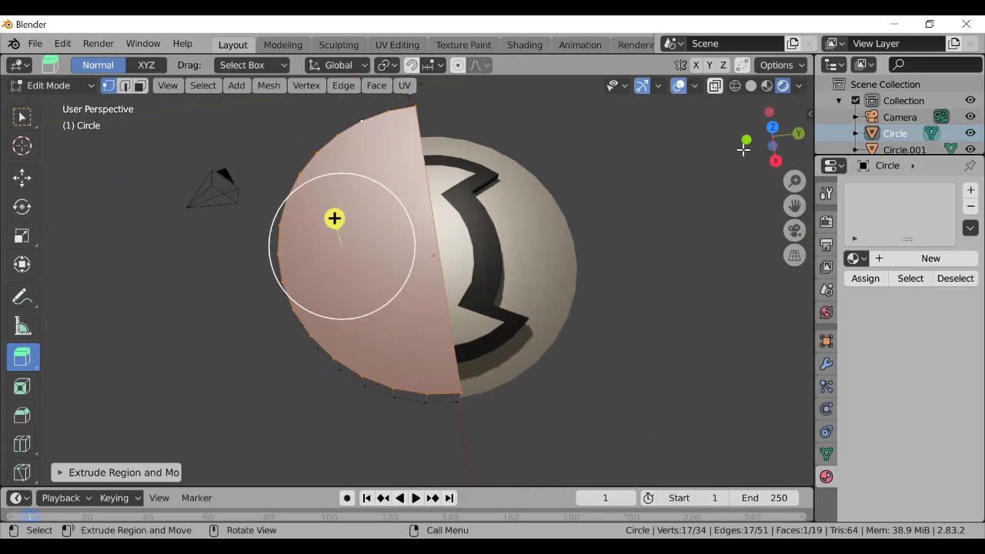
# Delete the flat vertical face along the straight side of the extruded half circle to open its front
pyautogui.click(688, 167)
pyautogui.moveTo(687, 167); pyautogui.dragTo(449, 255, button='middle')
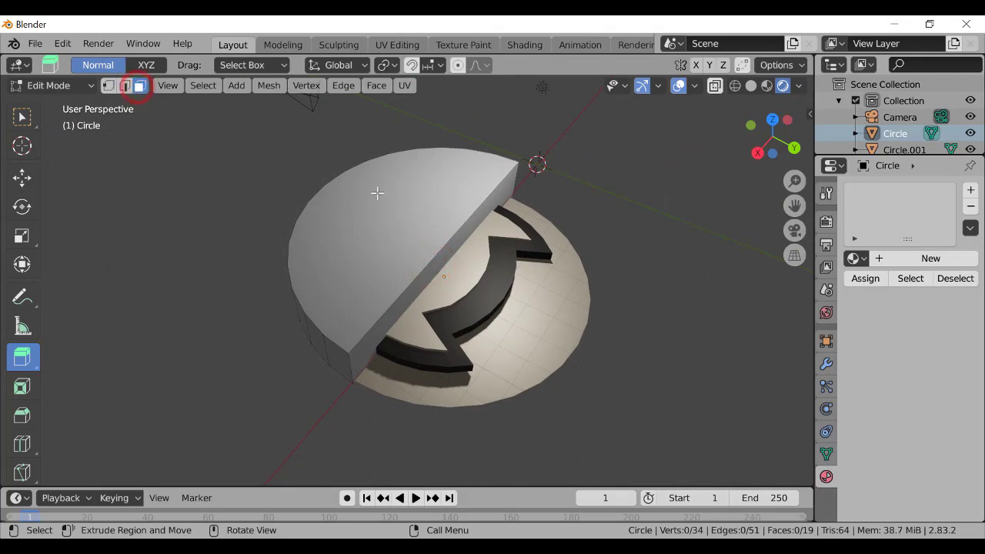
pyautogui.click(463, 230)
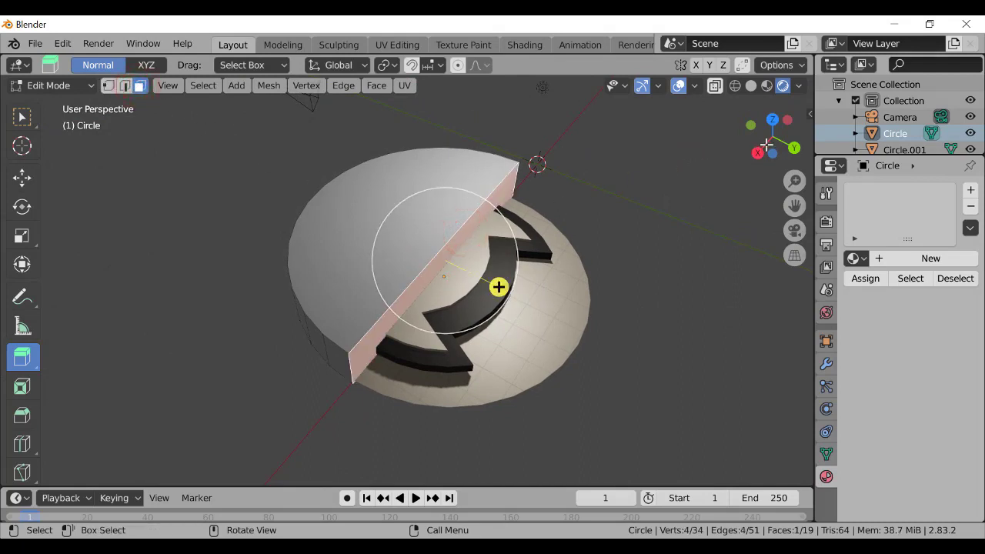
pyautogui.moveTo(766, 144); pyautogui.dragTo(757, 145)
pyautogui.press('x')
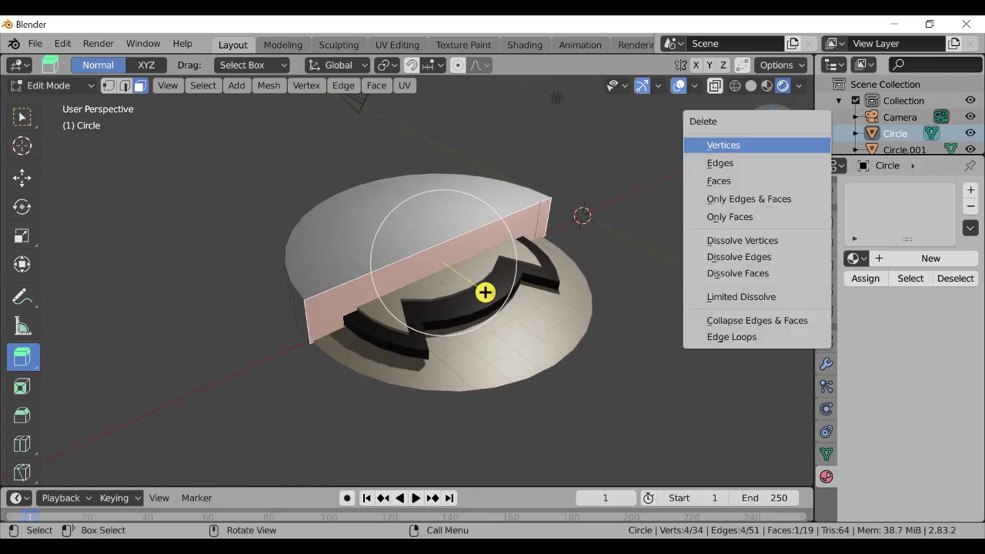
pyautogui.click(719, 181)
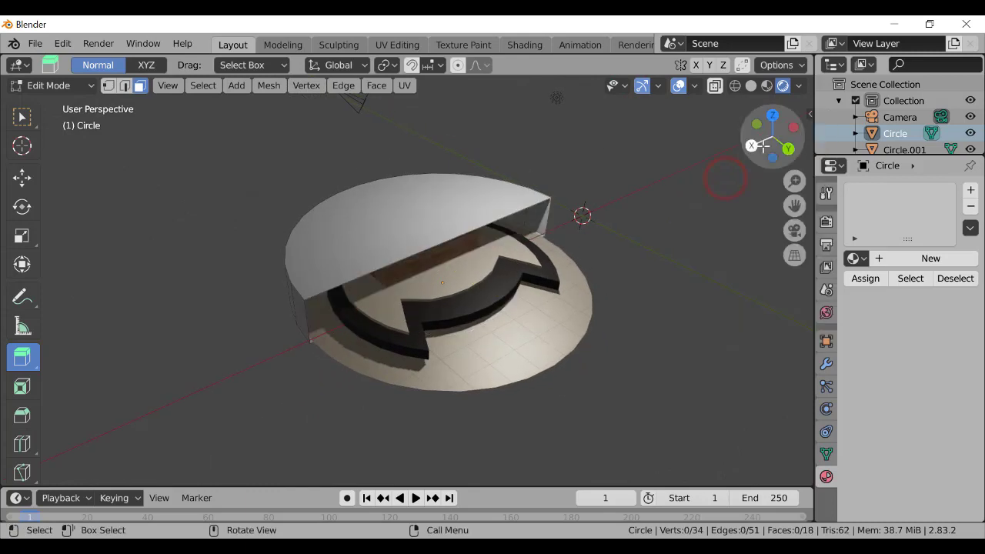
# Delete the flat half-circle face covering the top of the extruded half circle, leaving only the curved wall
pyautogui.moveTo(768, 142); pyautogui.dragTo(739, 132)
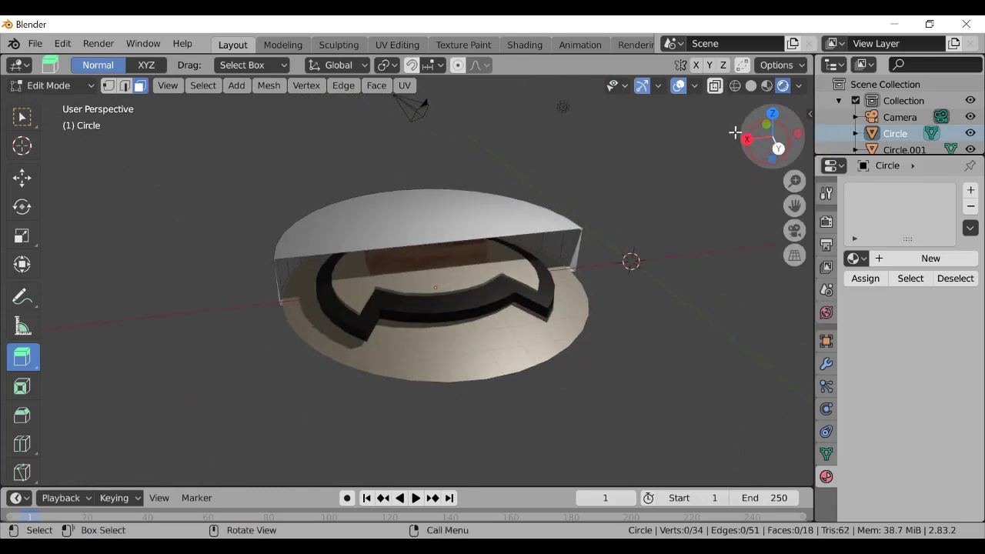
pyautogui.click(369, 240)
pyautogui.press('x')
pyautogui.click(369, 240)
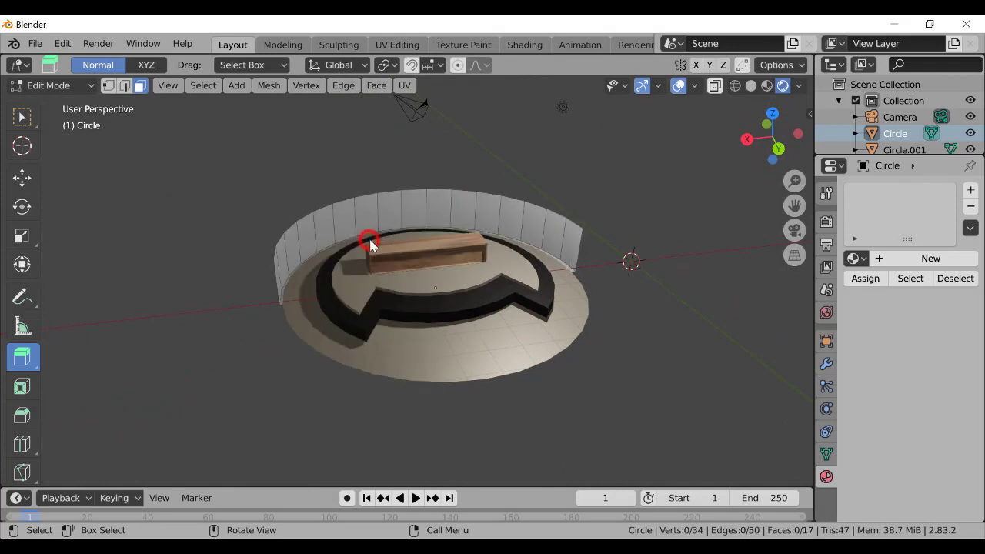
# Select all faces of the curved wall and try scaling them uniformly and along the Y axis
pyautogui.moveTo(769, 137); pyautogui.dragTo(9, 189)
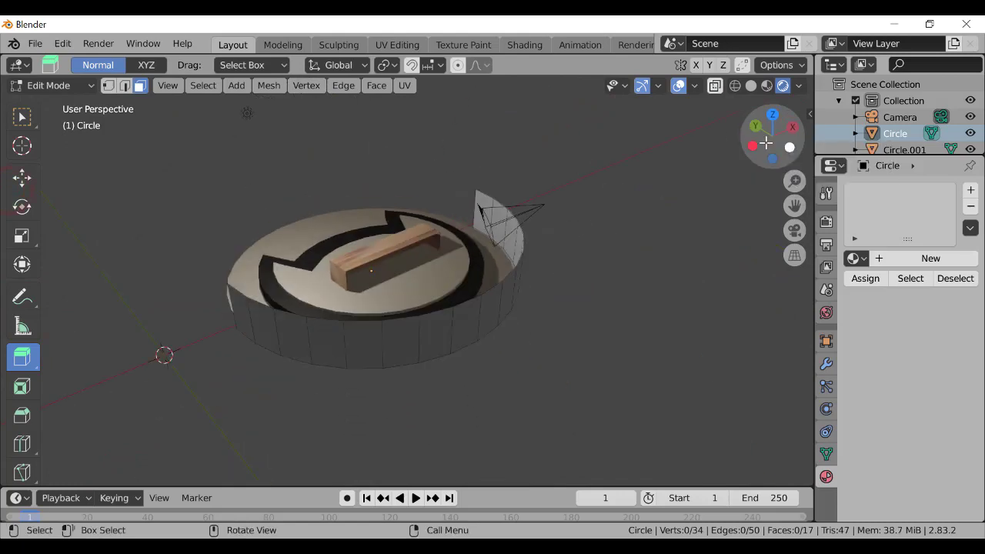
pyautogui.moveTo(765, 143); pyautogui.dragTo(177, 194)
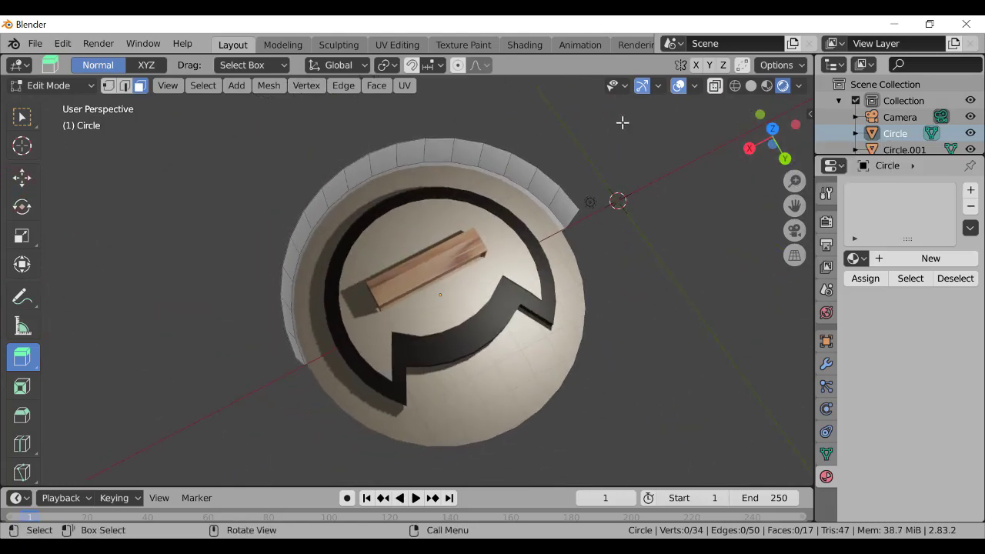
pyautogui.moveTo(623, 123); pyautogui.dragTo(164, 401)
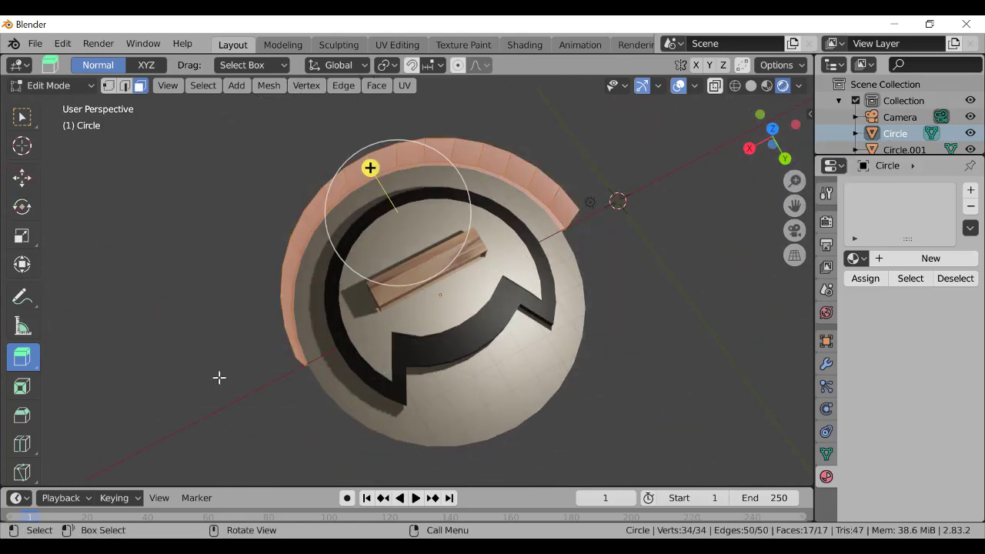
pyautogui.moveTo(770, 135); pyautogui.dragTo(431, 77)
pyautogui.moveTo(777, 145); pyautogui.dragTo(758, 82)
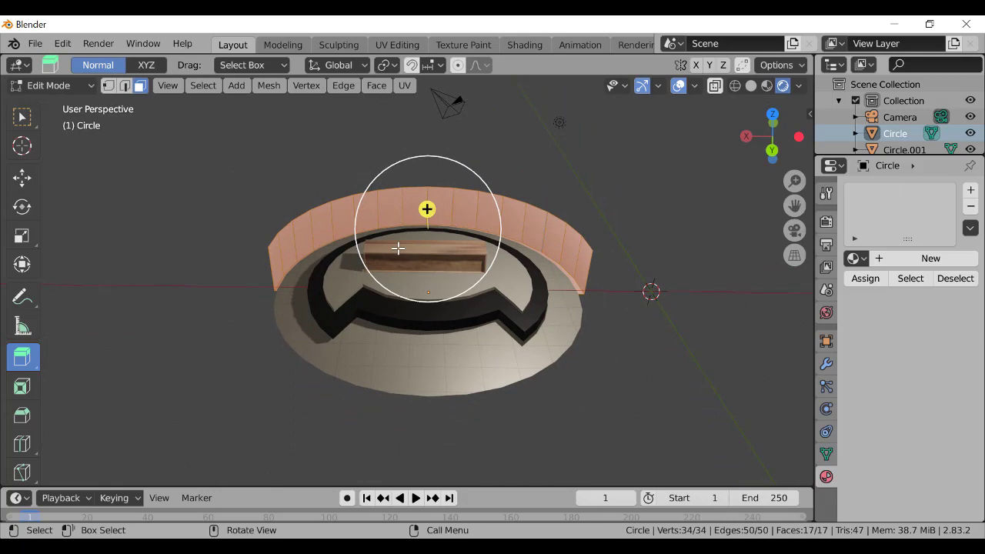
pyautogui.press('s')
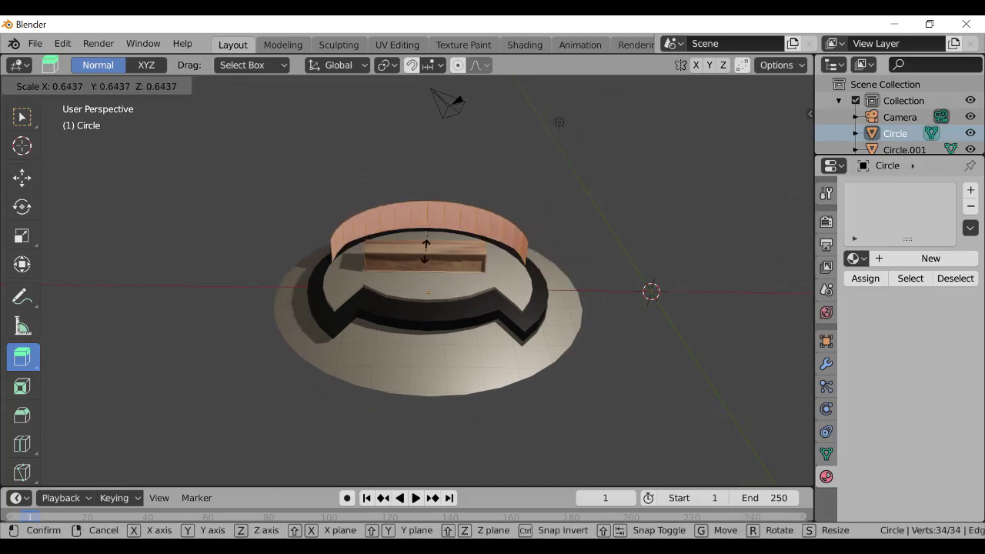
pyautogui.press('Escape')
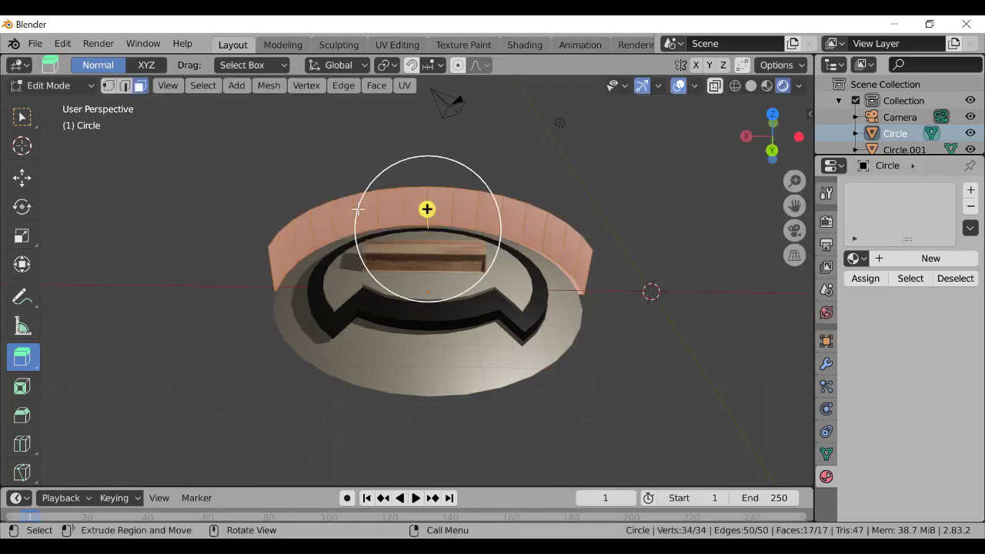
pyautogui.press('s')
pyautogui.press('y')
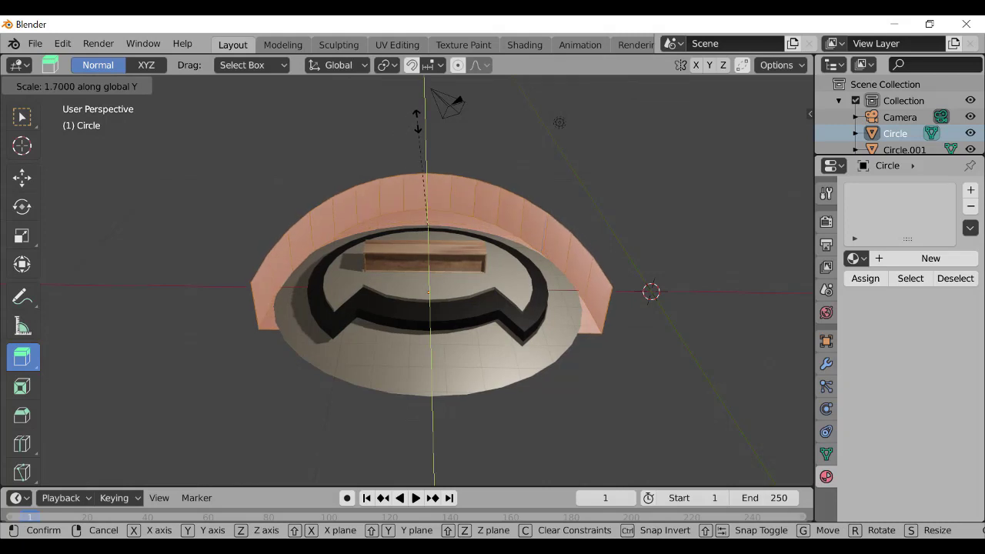
pyautogui.press('Escape')
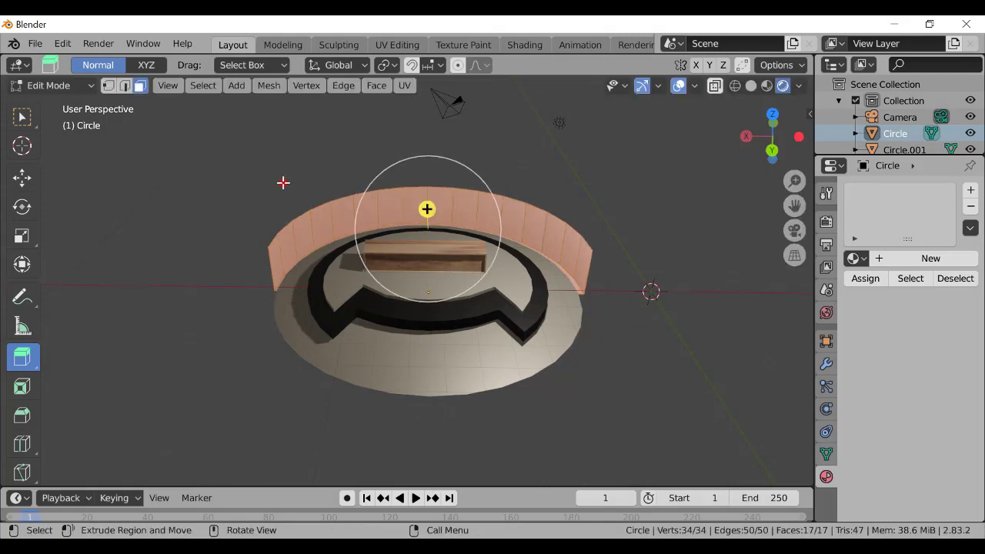
# Clear the selection and reselect the curved wall's faces from one end to the other
pyautogui.click(284, 183)
pyautogui.press('c')
pyautogui.moveTo(273, 253)
pyautogui.mouseDown()
pyautogui.moveTo(347, 218)
pyautogui.moveTo(449, 194)
pyautogui.moveTo(537, 215)
pyautogui.moveTo(585, 257)
pyautogui.mouseUp()
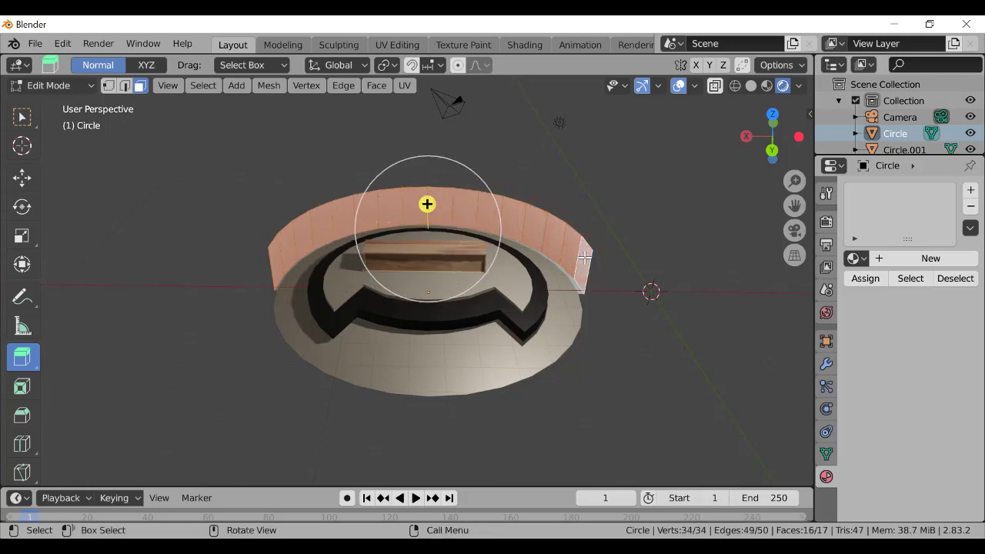
# Try scaling the selected wall faces along the Y axis and along the X axis
pyautogui.press('s')
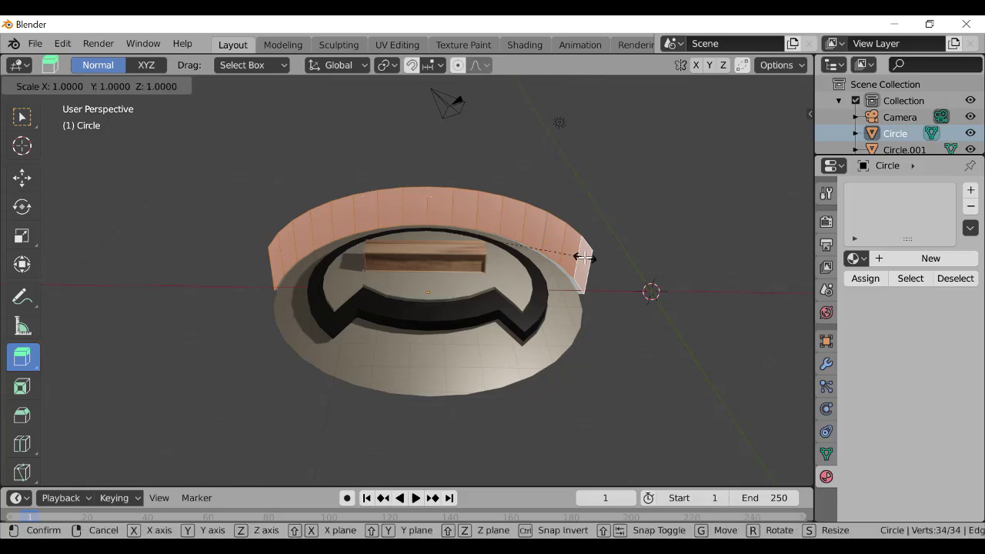
pyautogui.press('y')
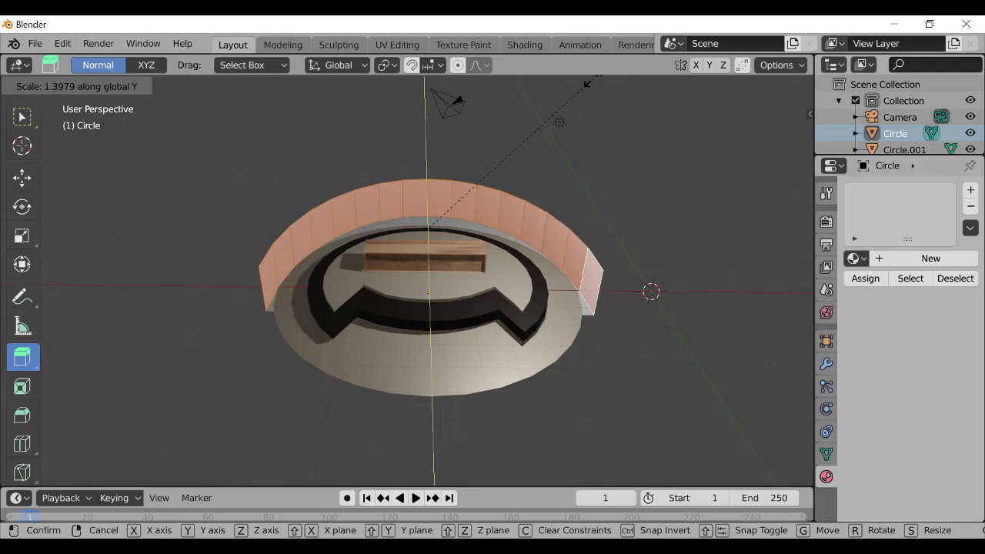
pyautogui.rightClick(427, 204)
pyautogui.press('s')
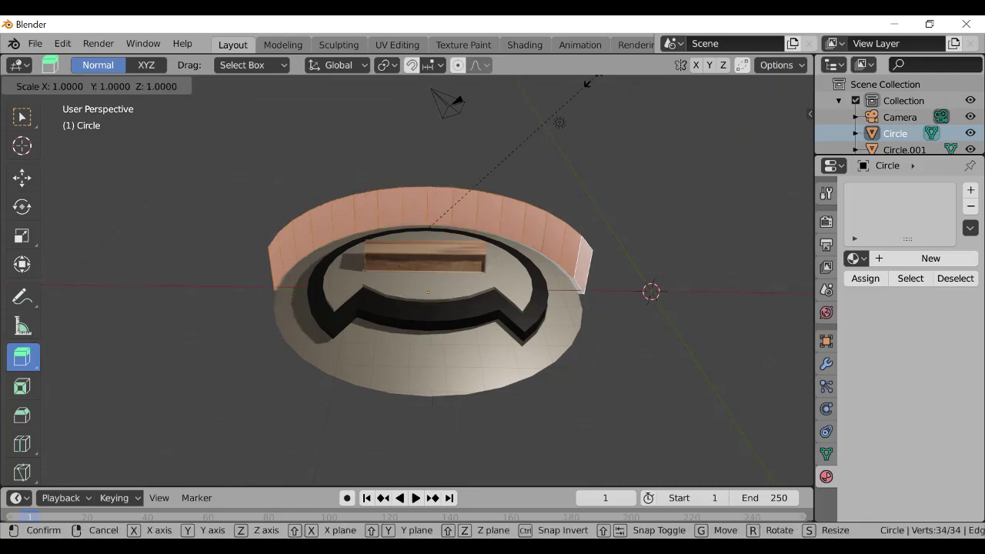
pyautogui.press('x')
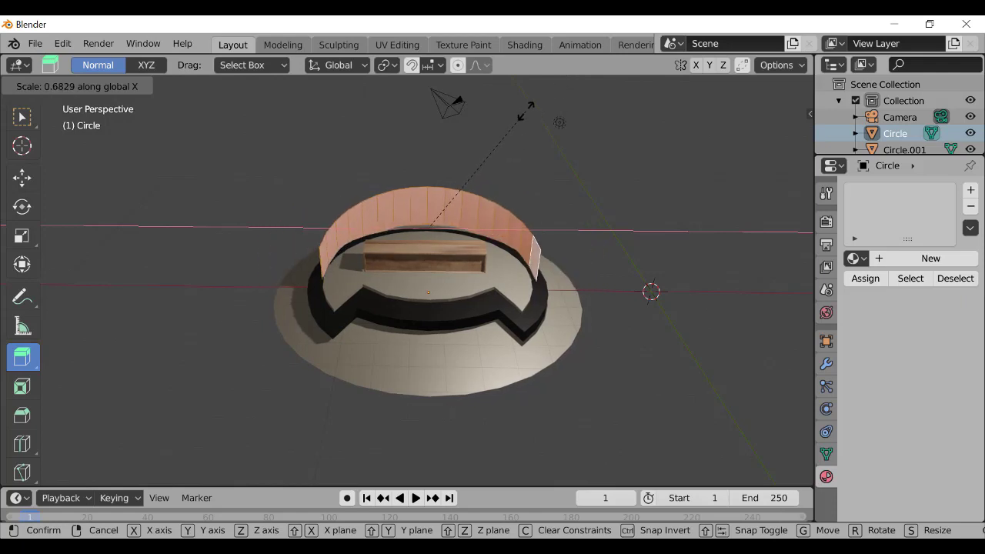
pyautogui.press('Return')
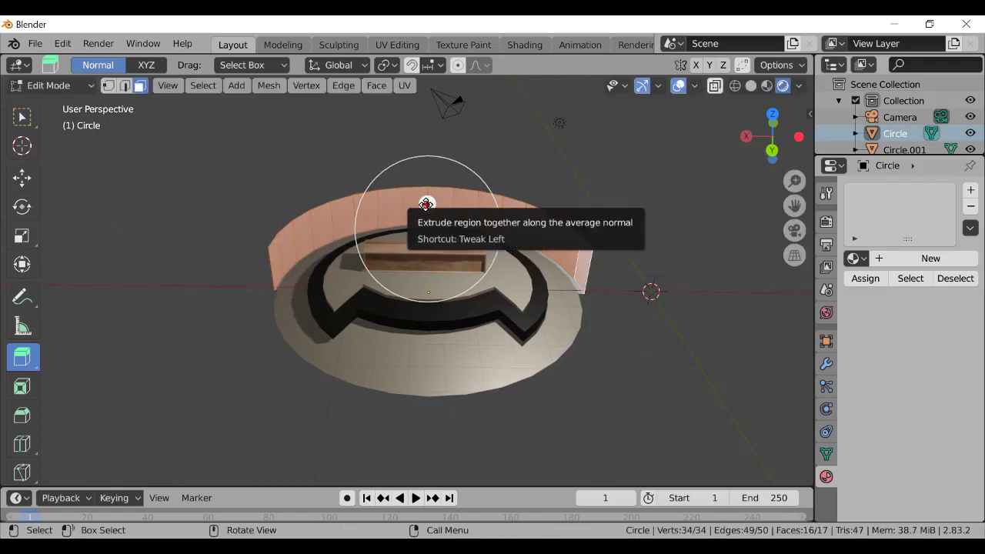
# Try extruding the wall faces along their average normal, undo it, and try a uniform scale
pyautogui.moveTo(427, 203); pyautogui.dragTo(436, 180)
pyautogui.hotkey('ctrl', 'z')
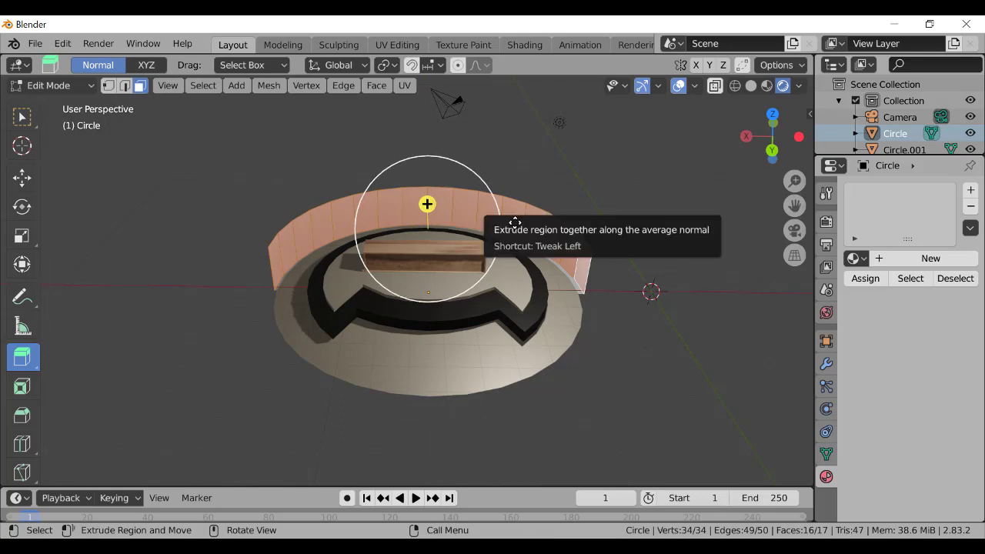
pyautogui.press('s')
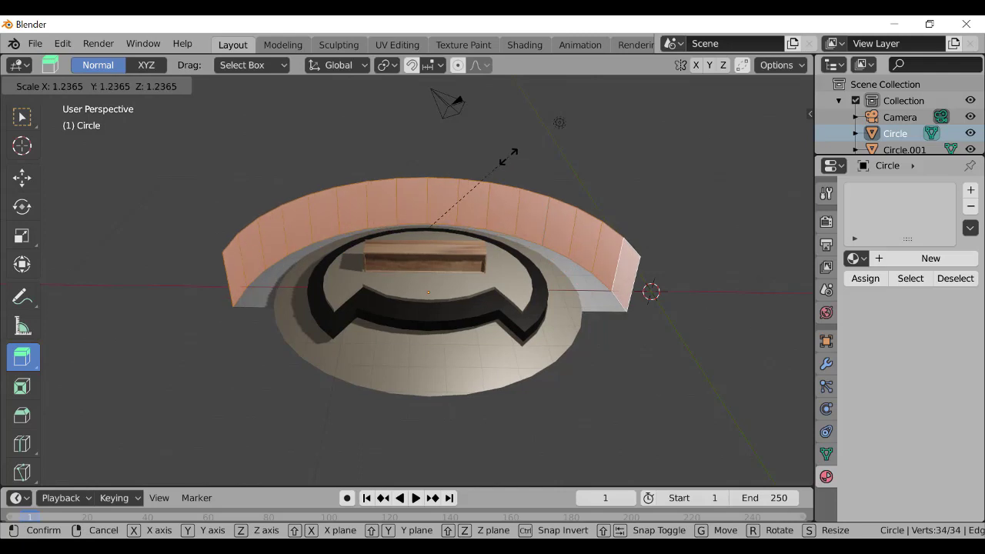
pyautogui.press('Escape')
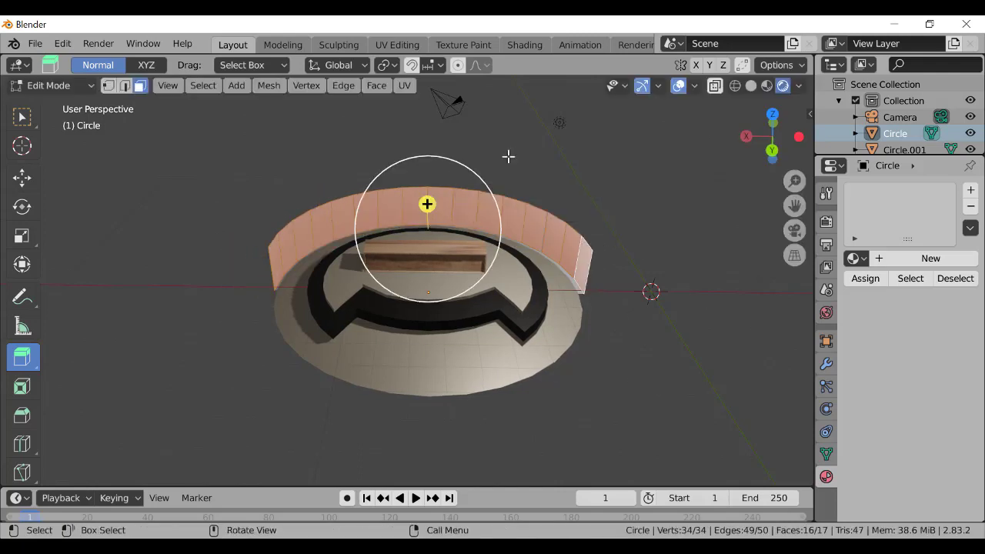
# Check the wall in wireframe, solid and material preview shading, and return to rendered shading
pyautogui.press('z')
pyautogui.click(455, 210)
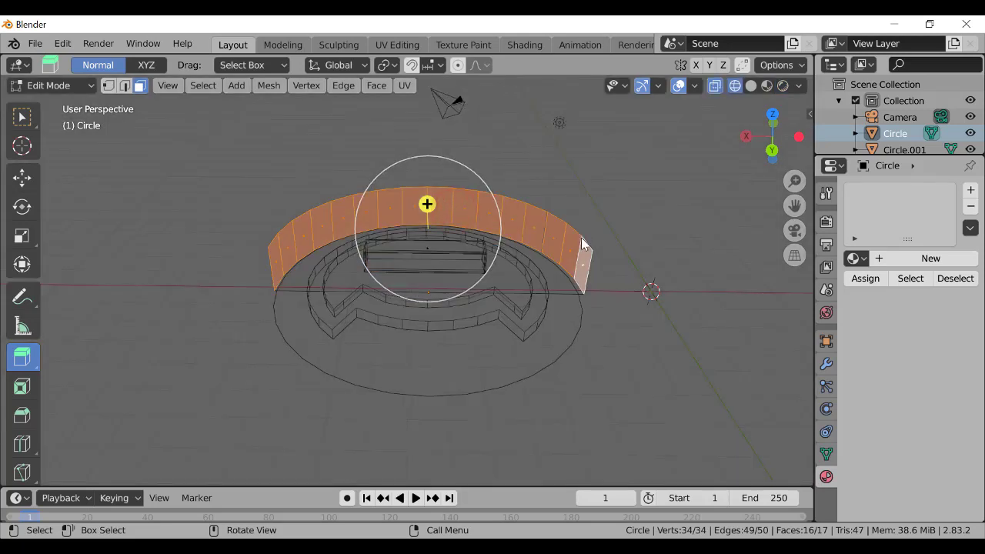
pyautogui.click(750, 86)
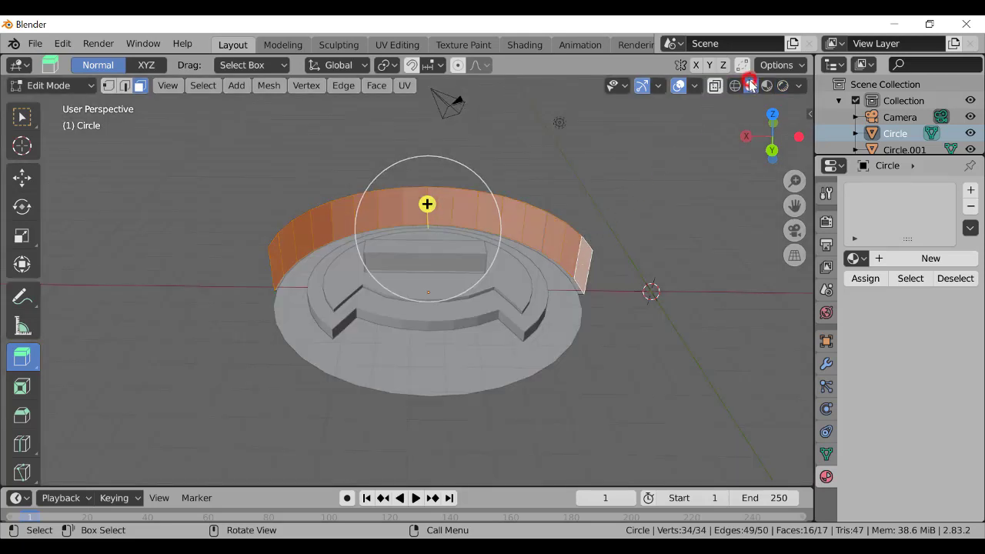
pyautogui.click(767, 85)
pyautogui.click(783, 85)
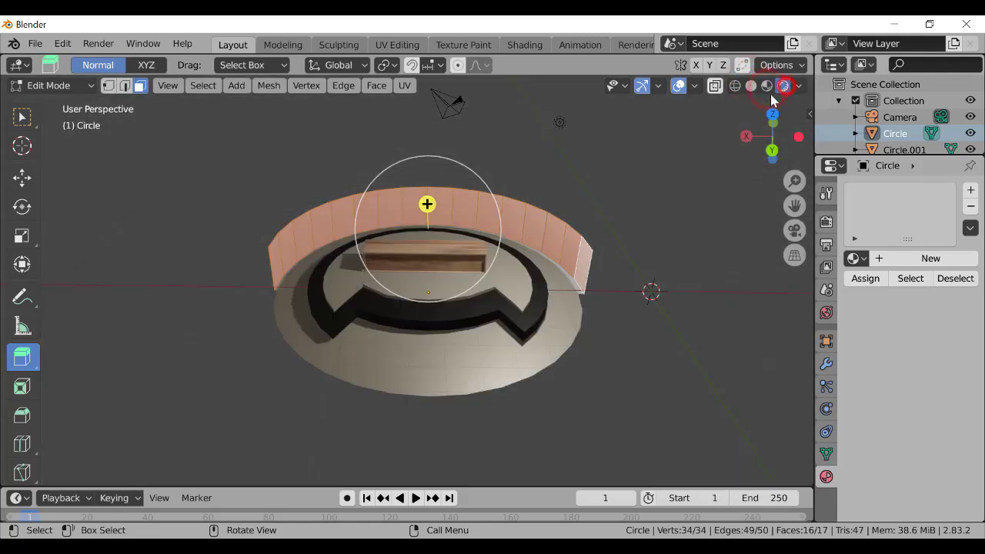
# Scale the curved wall along the Z axis by about 3.56 to make it taller
pyautogui.press('s')
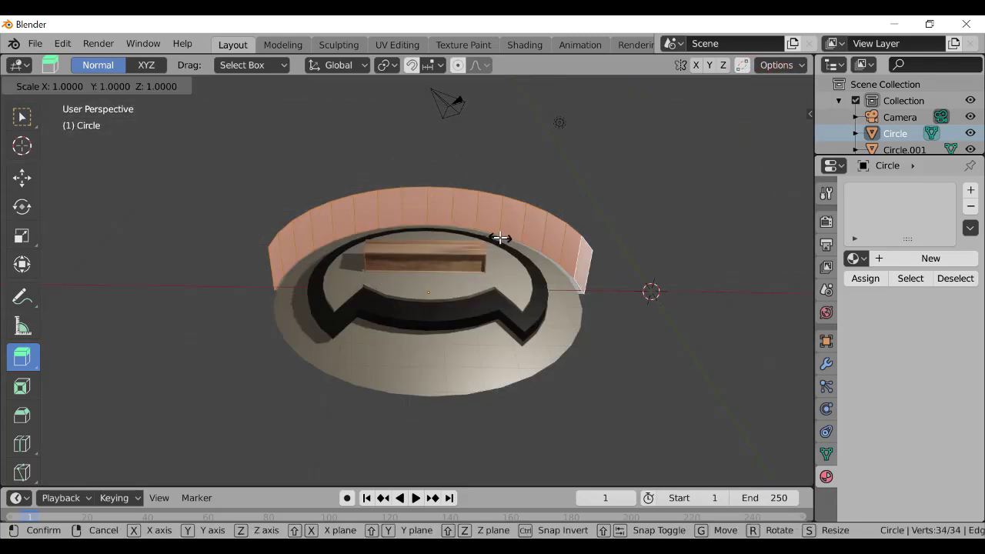
pyautogui.press('z')
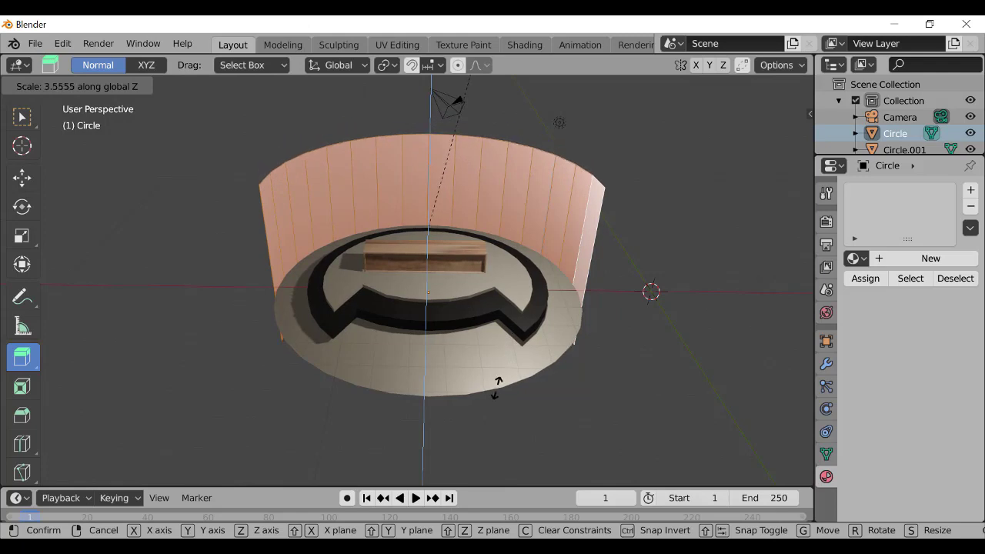
pyautogui.click(495, 386)
# Move the curved wall up along the Z axis until its lower edge sits on the round base, and deselect it
pyautogui.moveTo(427, 202); pyautogui.dragTo(393, 234, button='middle')
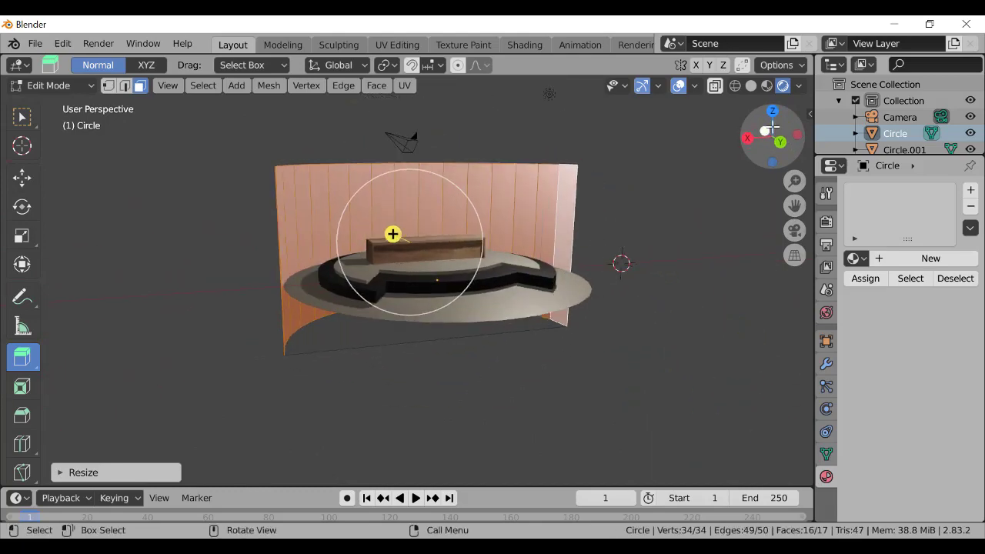
pyautogui.click(22, 177)
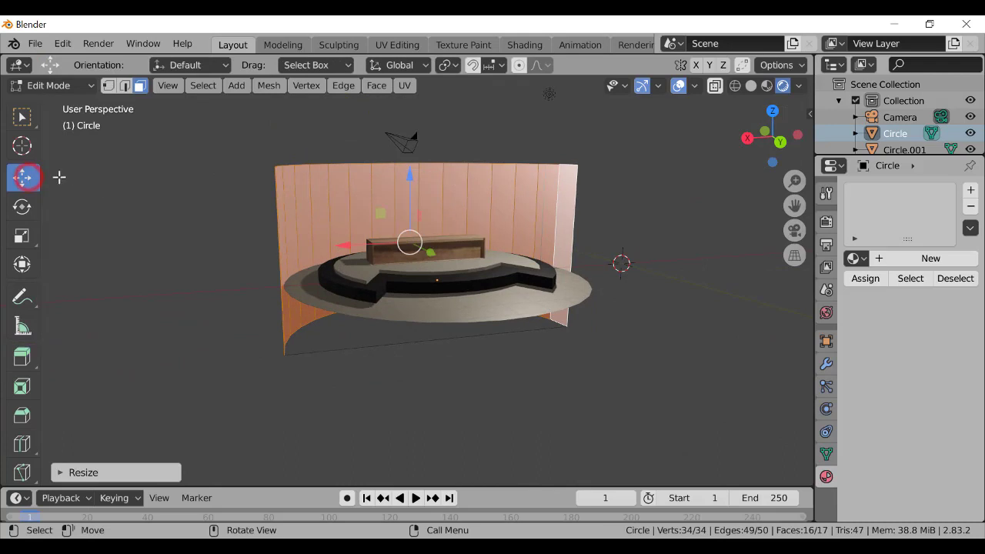
pyautogui.moveTo(410, 178); pyautogui.dragTo(402, 119)
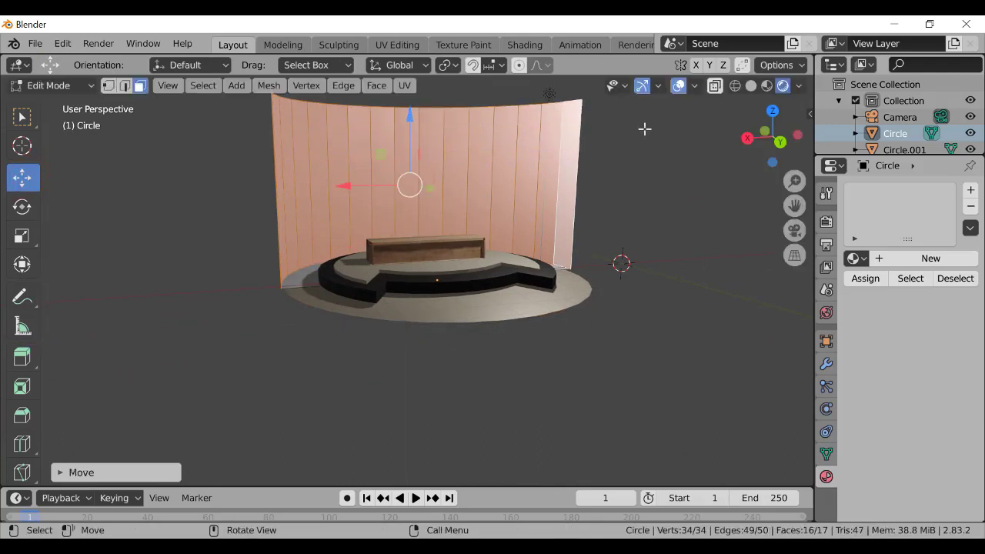
pyautogui.moveTo(769, 137); pyautogui.dragTo(771, 179)
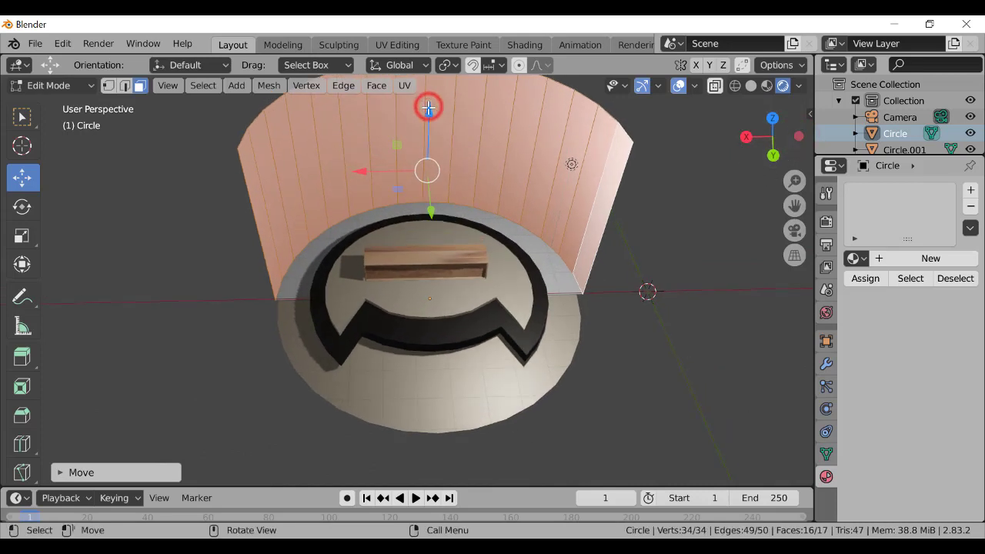
pyautogui.moveTo(429, 108); pyautogui.dragTo(428, 114)
pyautogui.click(727, 174)
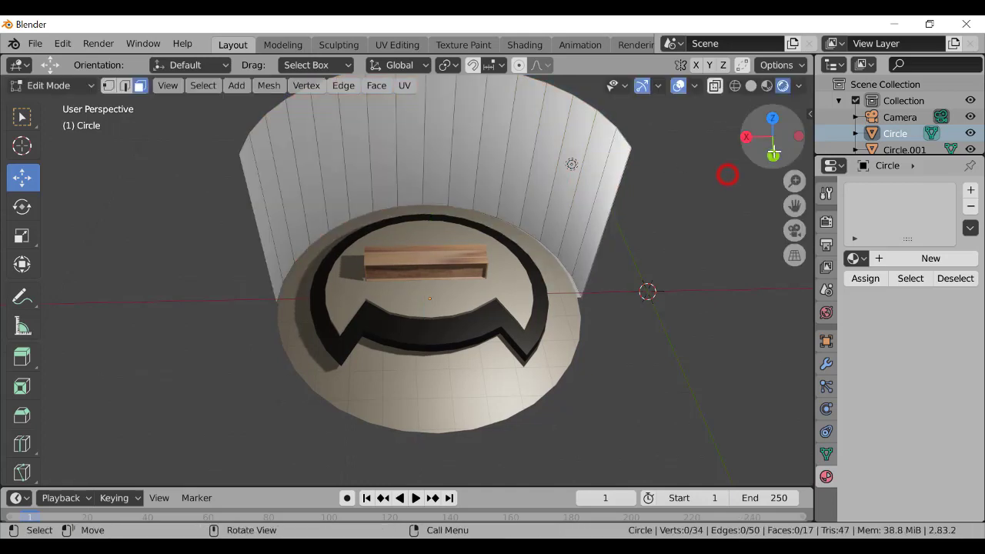
# Select all faces of the curved wall and add a new material to it
pyautogui.moveTo(783, 147); pyautogui.dragTo(781, 70)
pyautogui.moveTo(537, 83); pyautogui.dragTo(544, 102)
pyautogui.moveTo(544, 103); pyautogui.dragTo(670, 120, button='middle')
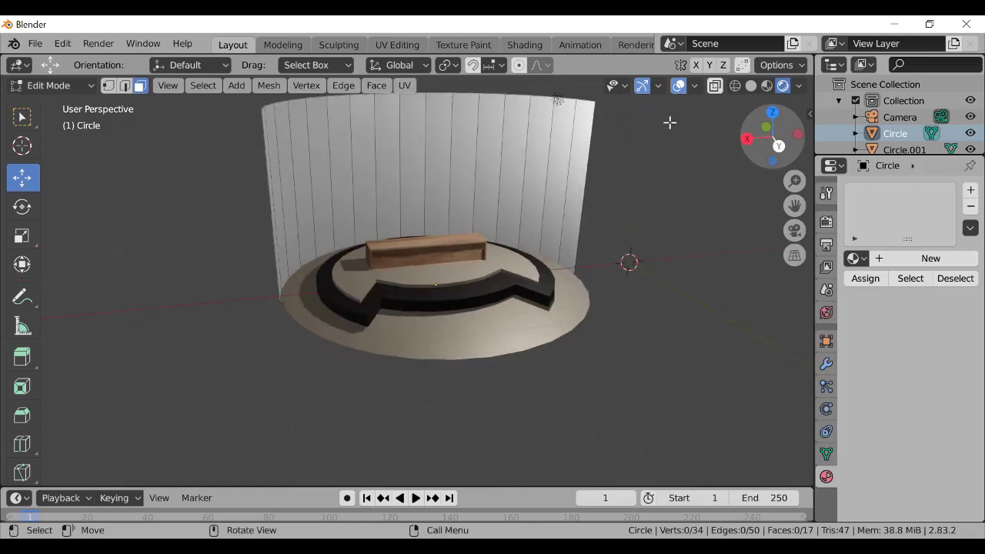
pyautogui.click(565, 180)
pyautogui.press('a')
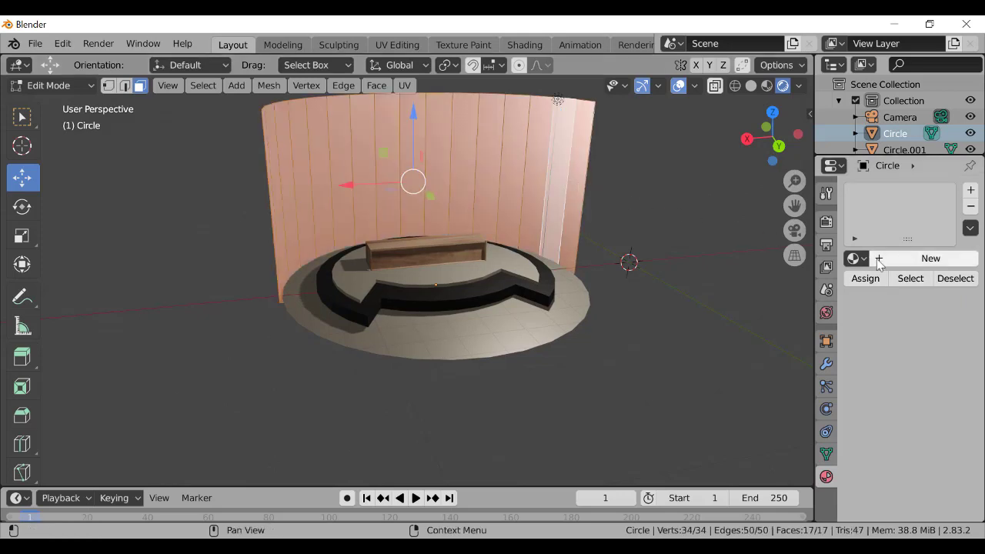
pyautogui.click(902, 259)
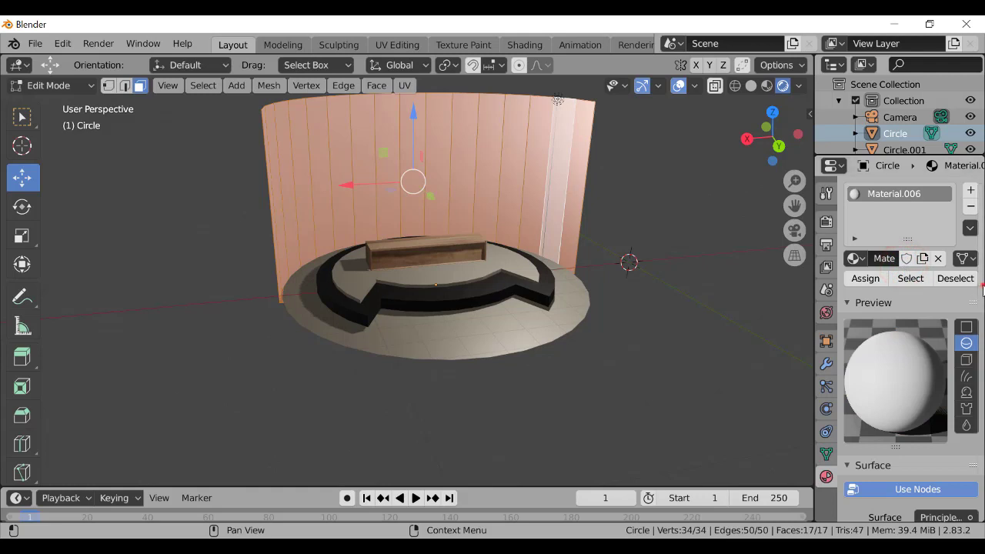
# Set the wall material's base colour by sampling the round base with the eyedropper, and deselect the wall's faces
pyautogui.scroll(-7, 983, 289)
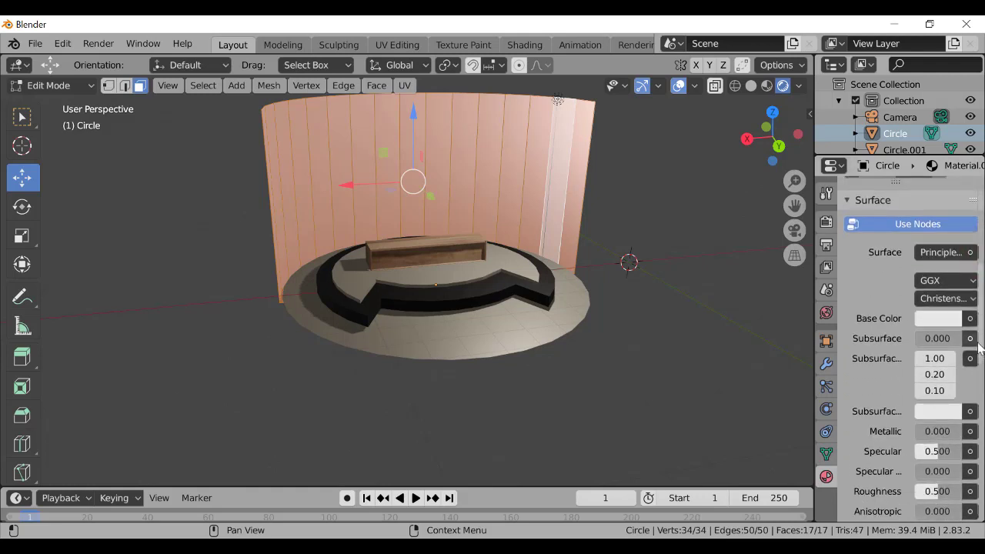
pyautogui.click(970, 318)
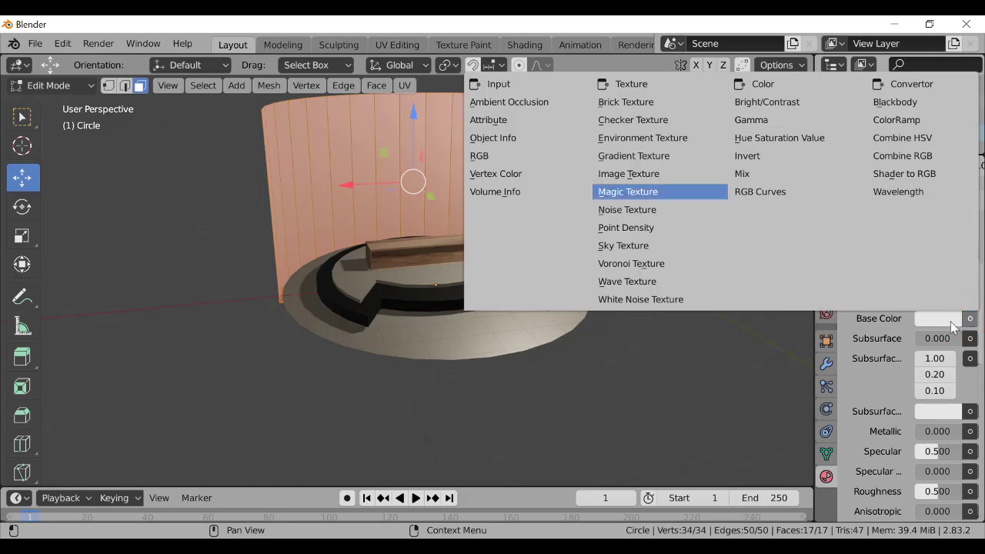
pyautogui.click(945, 322)
pyautogui.click(943, 245)
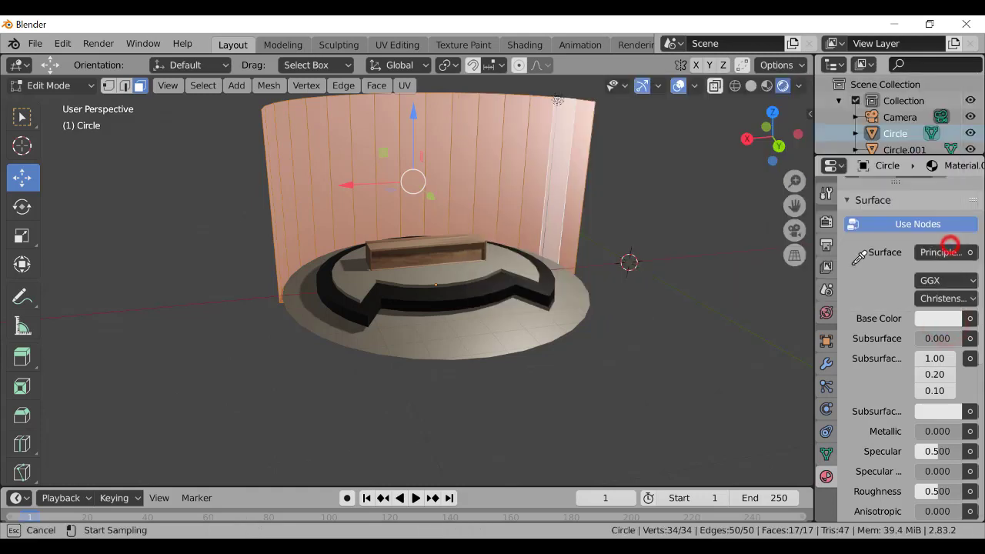
pyautogui.click(520, 324)
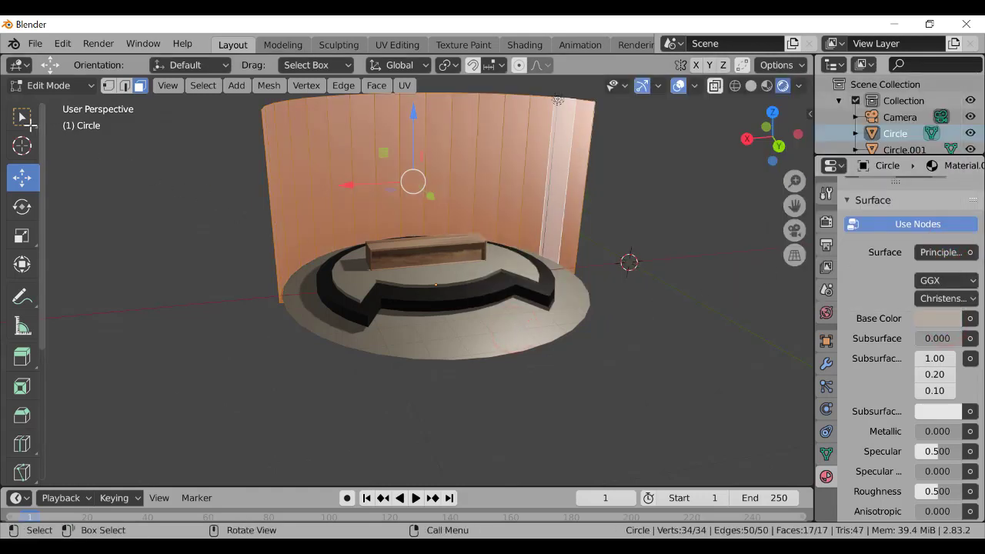
pyautogui.click(21, 120)
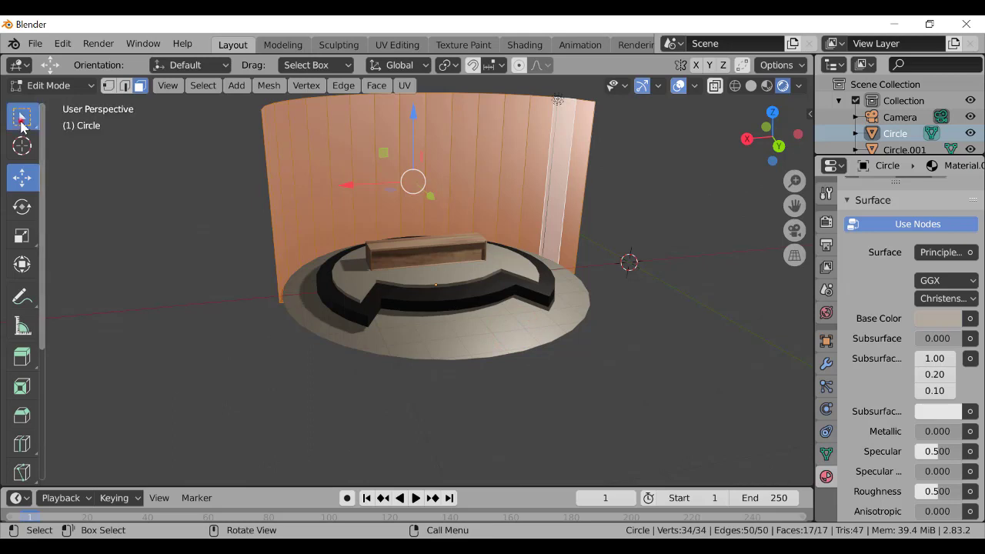
pyautogui.click(155, 187)
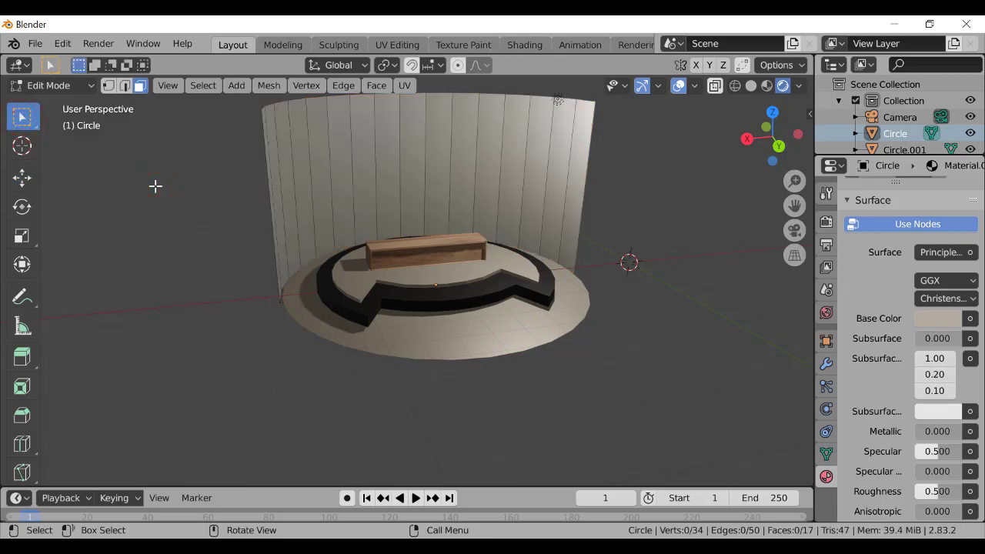
# Return the curved wall to Object Mode and shade it smooth
pyautogui.moveTo(771, 138); pyautogui.dragTo(758, 150)
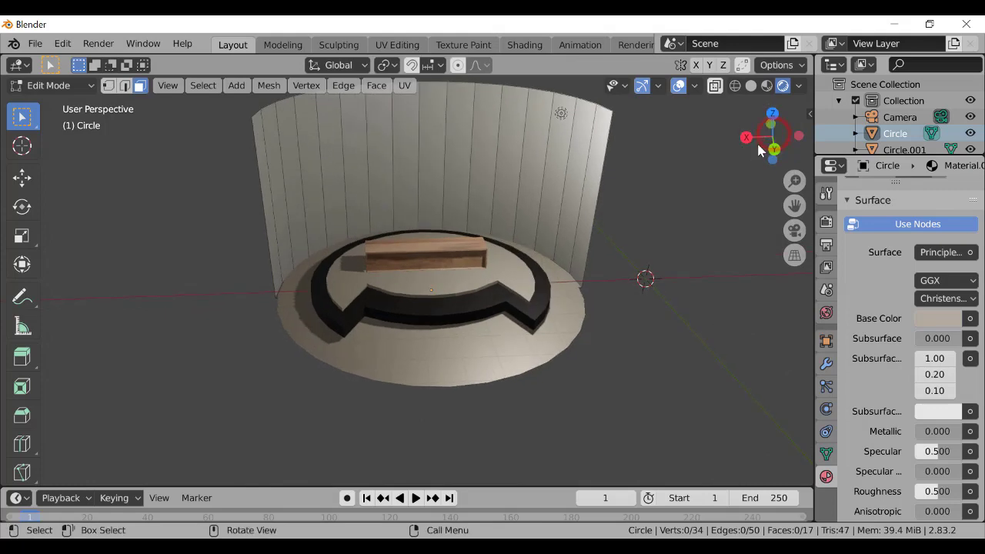
pyautogui.click(751, 86)
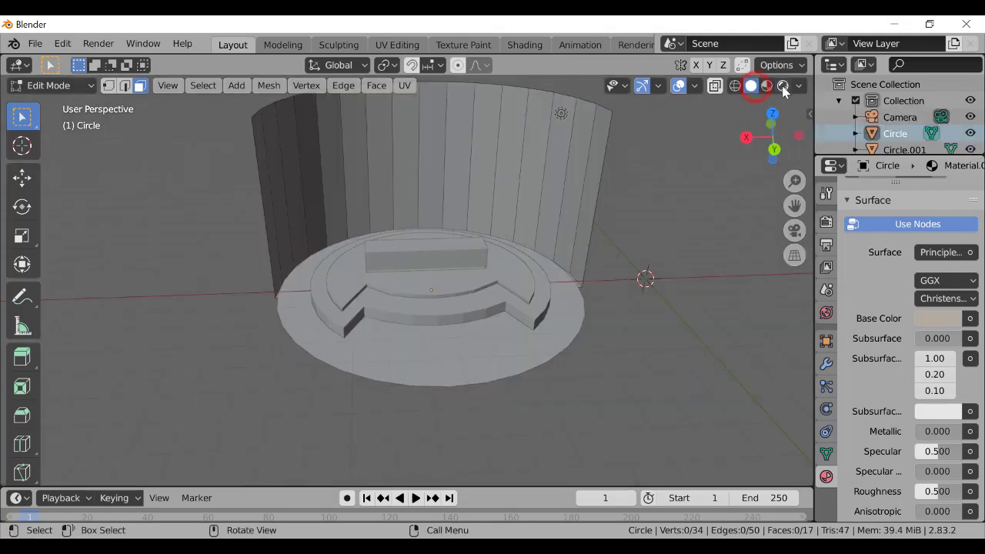
pyautogui.click(783, 86)
pyautogui.moveTo(773, 137)
pyautogui.mouseDown()
pyautogui.moveTo(692, 150)
pyautogui.moveTo(771, 144)
pyautogui.moveTo(743, 146)
pyautogui.mouseUp()
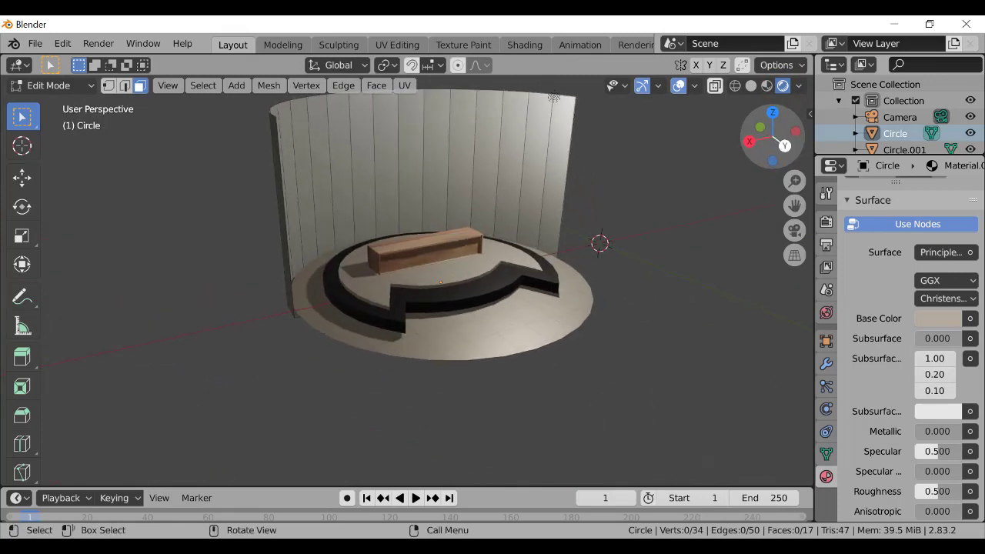
pyautogui.click(40, 82)
pyautogui.click(57, 105)
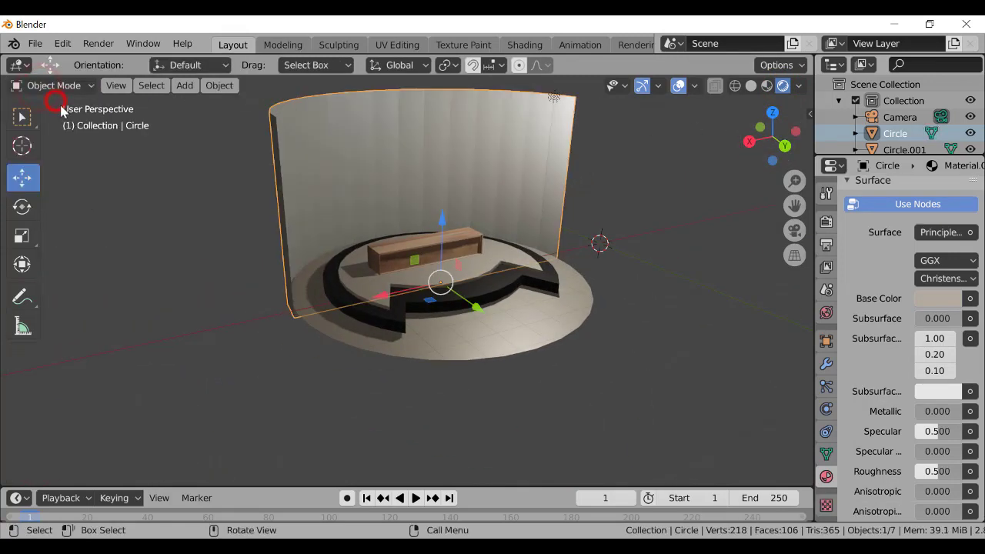
pyautogui.click(176, 215)
pyautogui.moveTo(531, 171); pyautogui.dragTo(513, 101, button='middle')
pyautogui.click(513, 100)
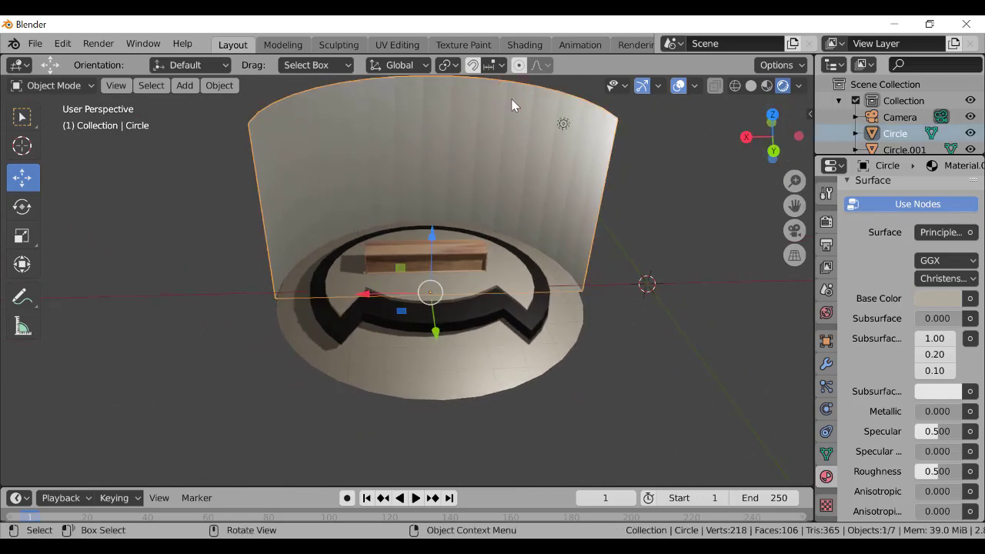
pyautogui.rightClick(504, 111)
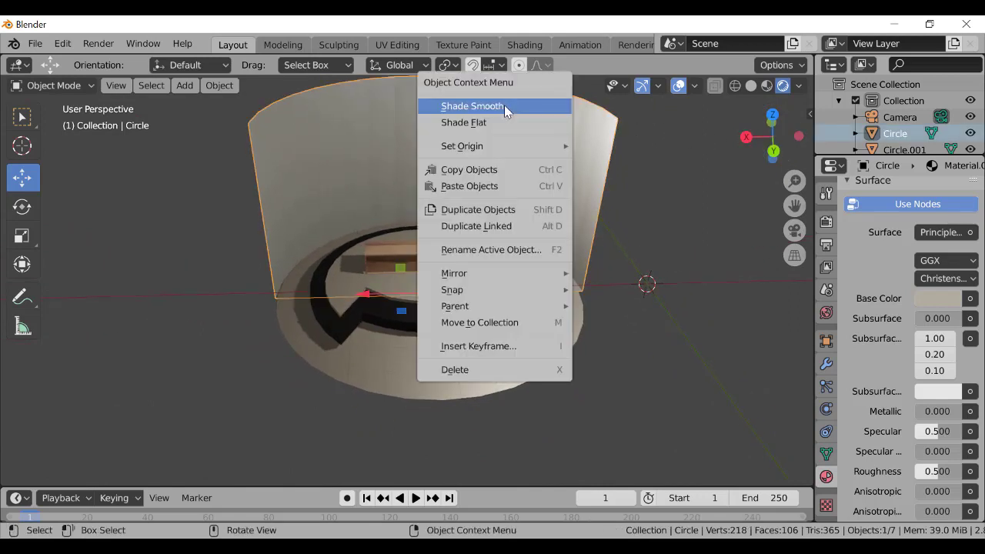
pyautogui.click(504, 106)
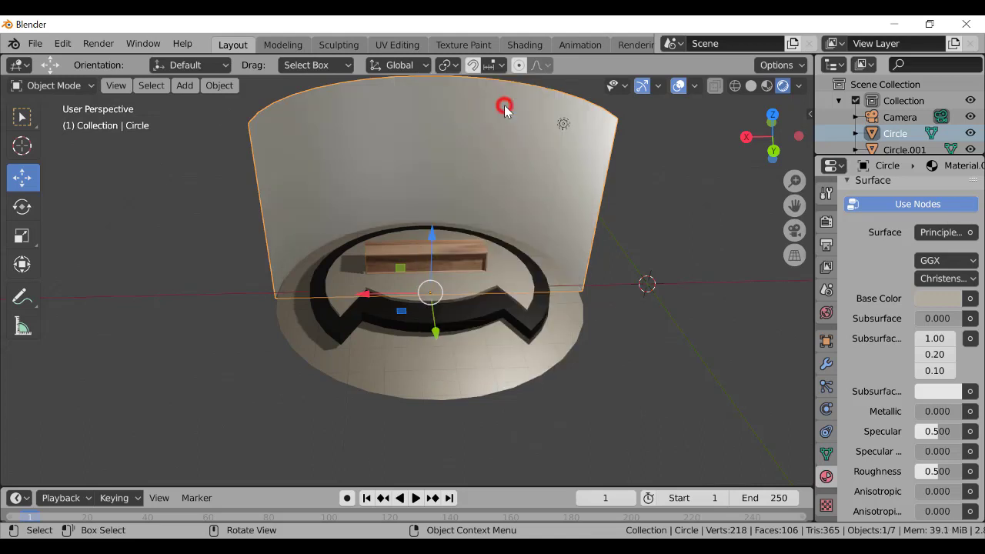
# Set the curved wall material's Metallic value to 0.894 and deselect the wall
pyautogui.click(716, 146)
pyautogui.moveTo(773, 136); pyautogui.dragTo(757, 151)
pyautogui.moveTo(546, 96)
pyautogui.mouseDown(button='middle')
pyautogui.moveTo(305, 208)
pyautogui.moveTo(556, 107)
pyautogui.mouseUp(button='middle')
pyautogui.click(489, 178)
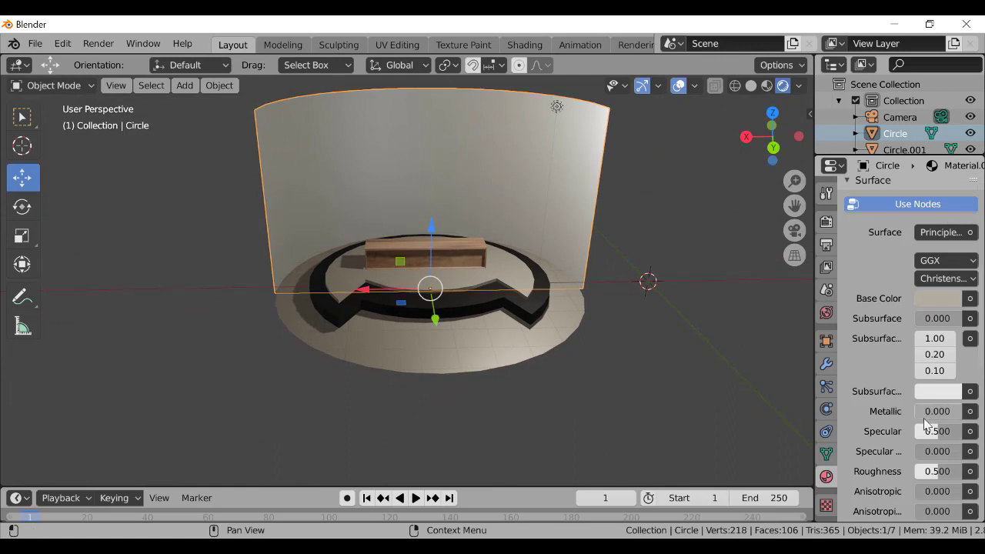
pyautogui.moveTo(922, 417); pyautogui.dragTo(962, 418)
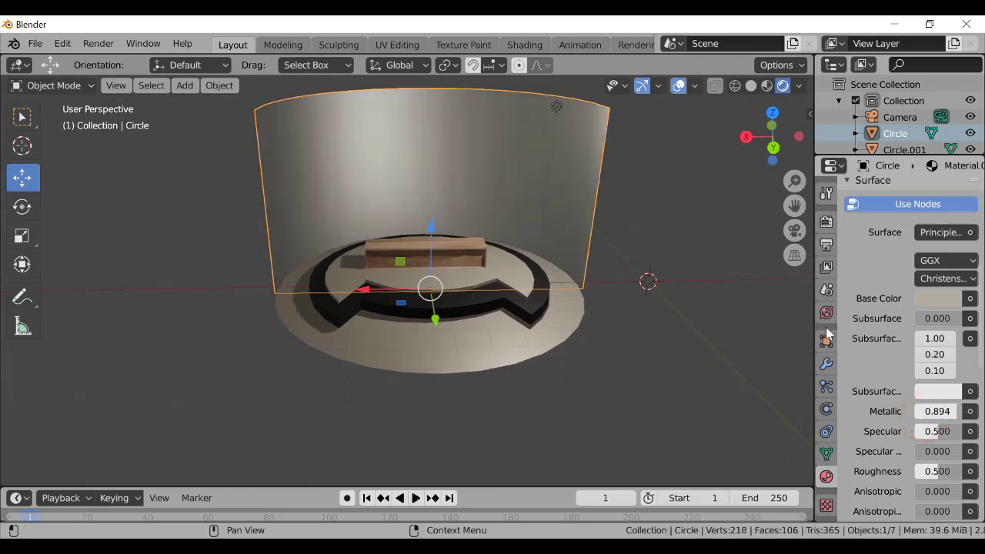
pyautogui.click(772, 298)
# Move the point light along the X axis until it is centred above the wooden block
pyautogui.moveTo(772, 137)
pyautogui.mouseDown()
pyautogui.moveTo(800, 154)
pyautogui.moveTo(804, 191)
pyautogui.moveTo(762, 180)
pyautogui.moveTo(797, 223)
pyautogui.moveTo(720, 182)
pyautogui.moveTo(772, 137)
pyautogui.mouseUp()
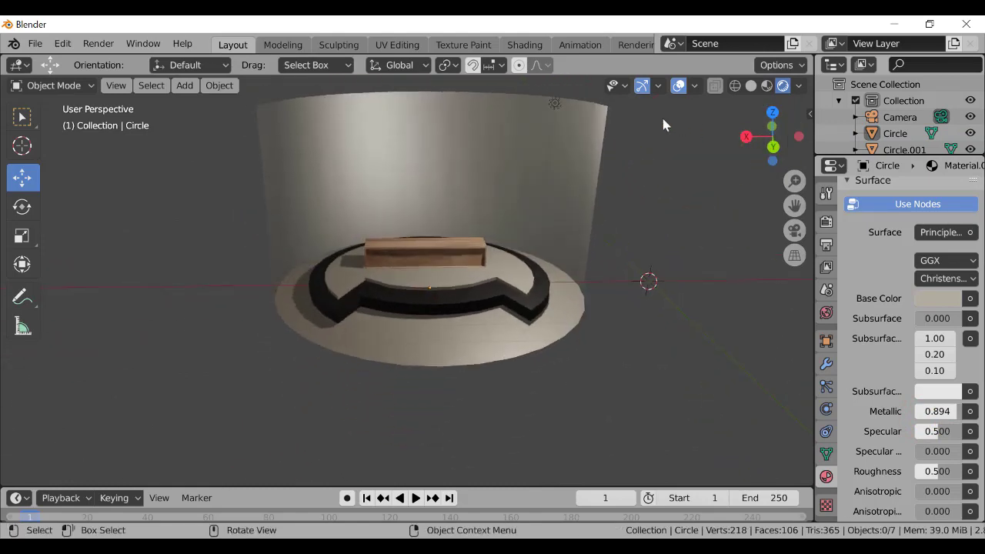
pyautogui.click(554, 104)
pyautogui.moveTo(554, 104); pyautogui.dragTo(360, 143)
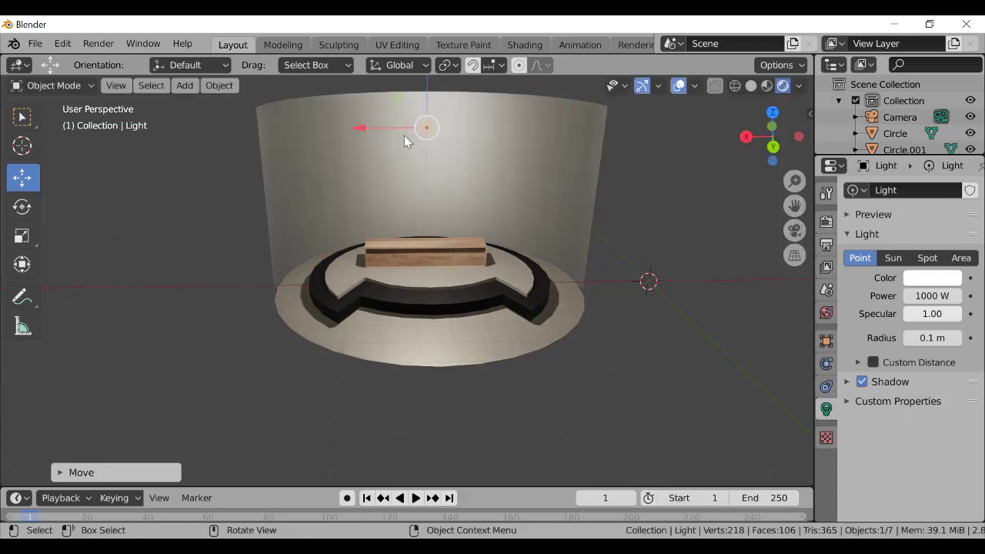
pyautogui.moveTo(765, 138)
pyautogui.mouseDown()
pyautogui.moveTo(760, 171)
pyautogui.moveTo(760, 140)
pyautogui.mouseUp()
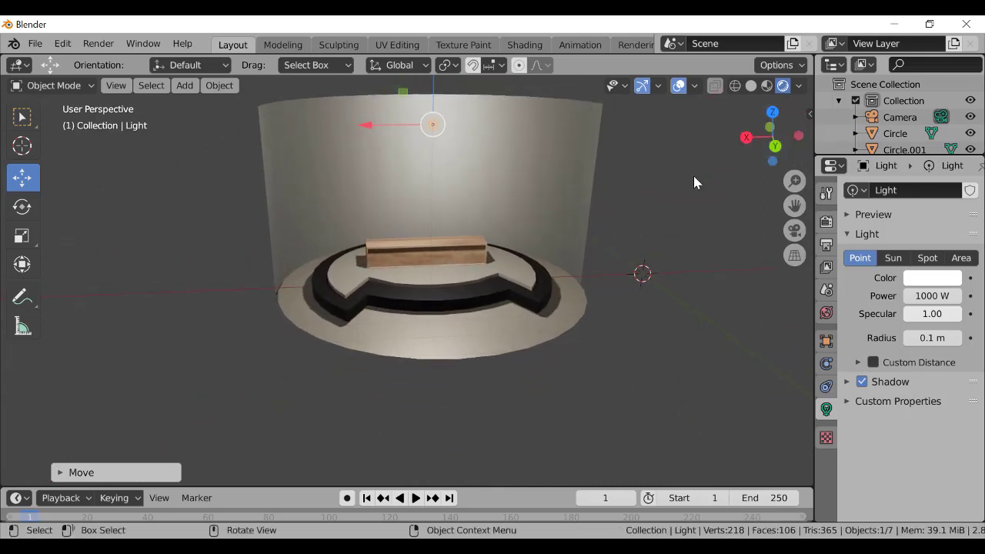
# Add a spot light to the scene
pyautogui.hotkey('shift', 'a')
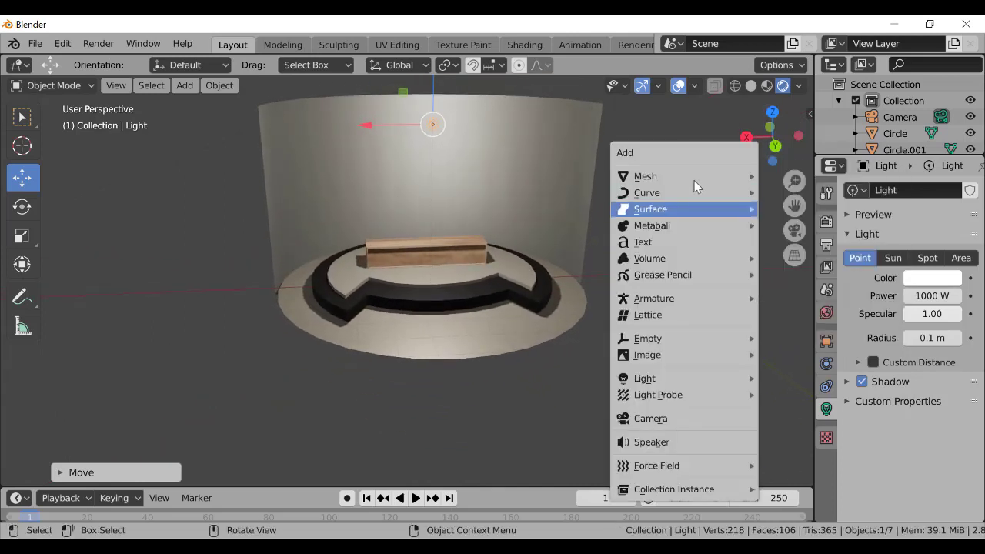
pyautogui.moveTo(707, 380)
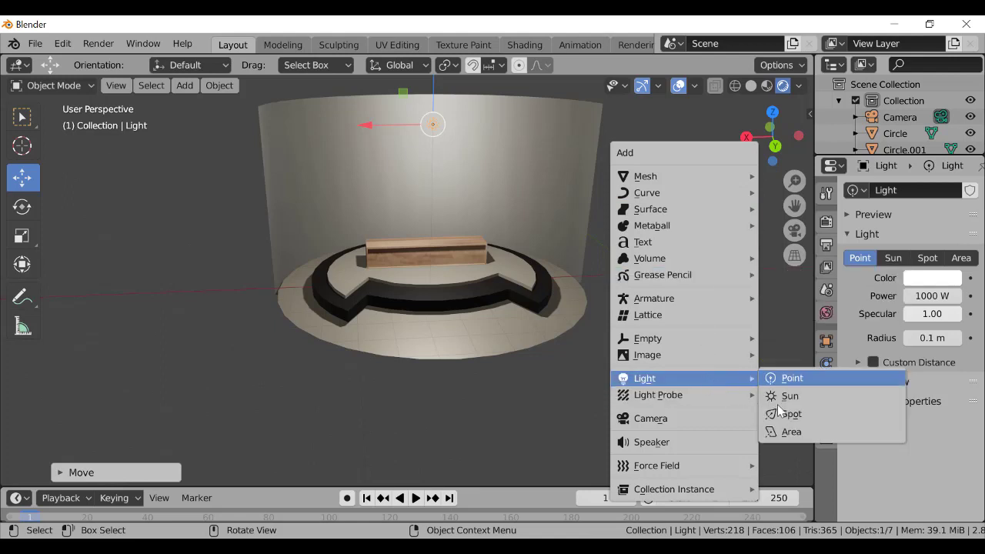
pyautogui.click(810, 415)
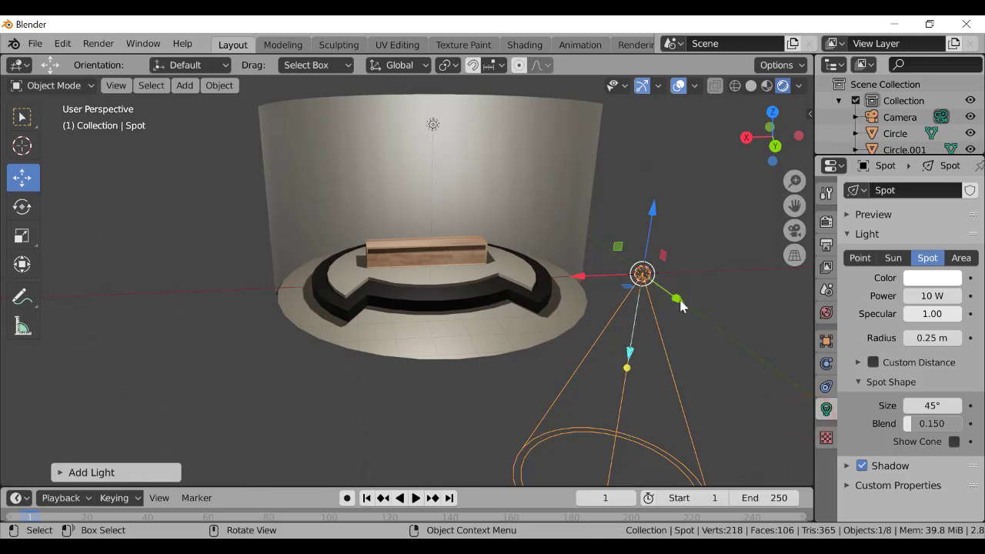
# Shift the spot light back along the Y axis and raise it along Z above the top of the curved wall
pyautogui.moveTo(676, 299); pyautogui.dragTo(425, 152)
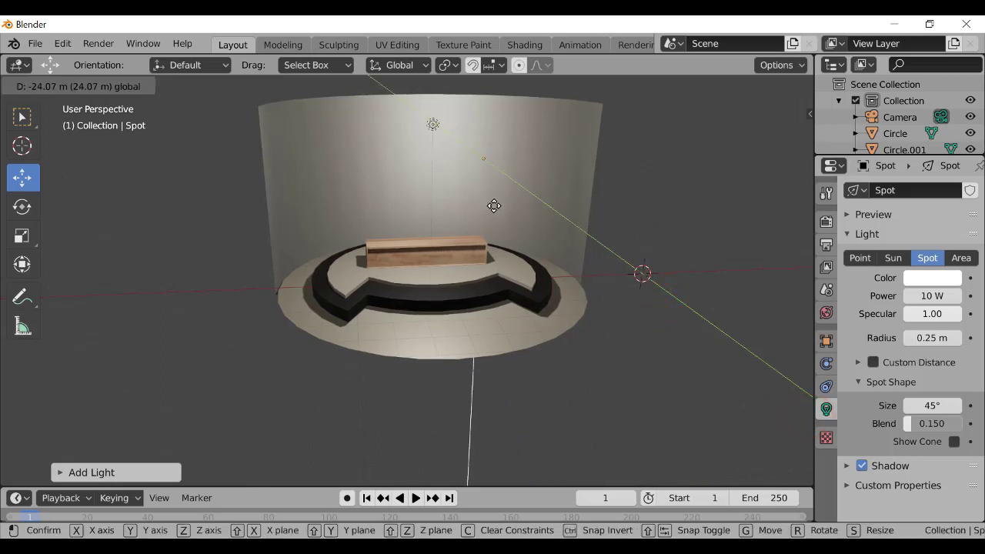
pyautogui.moveTo(494, 205); pyautogui.dragTo(495, 206)
pyautogui.moveTo(758, 142); pyautogui.dragTo(795, 199)
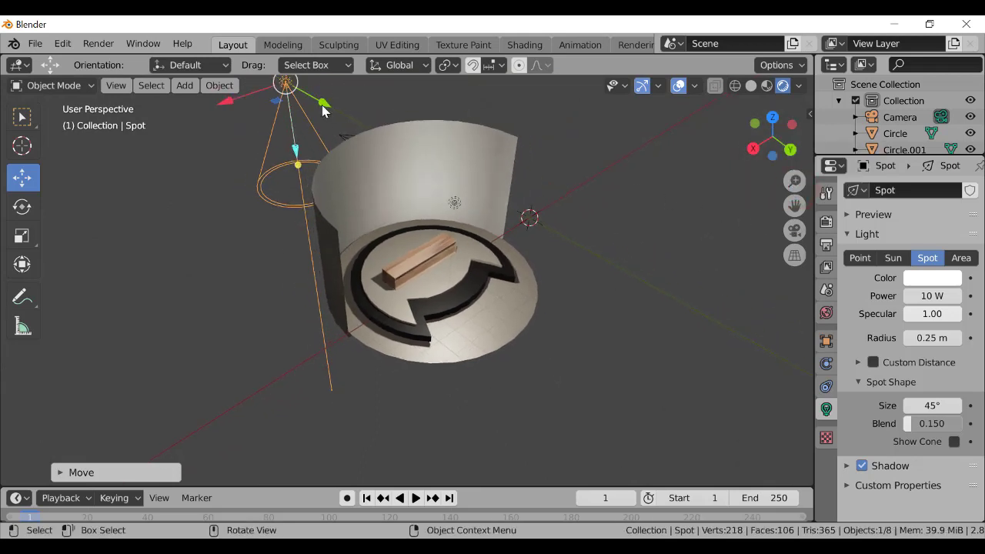
pyautogui.moveTo(323, 107); pyautogui.dragTo(454, 188)
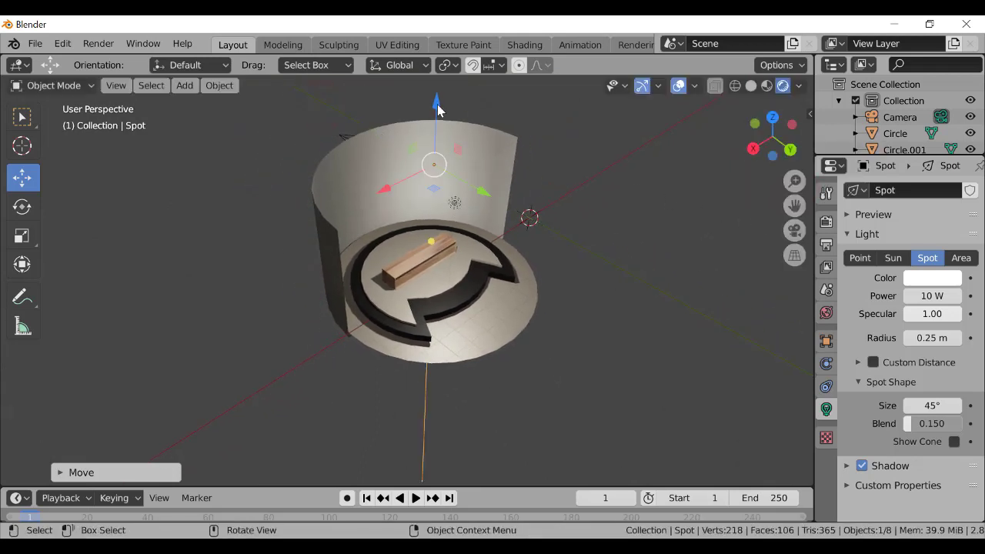
pyautogui.moveTo(435, 106); pyautogui.dragTo(439, 336)
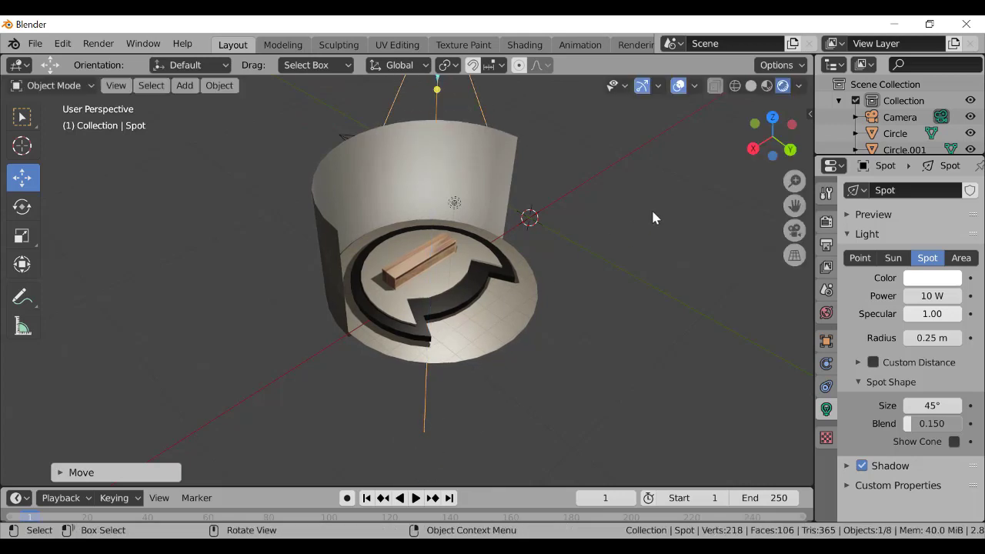
# Centre the spot light over the black ring and wooden block by moving it along the X and Y axes
pyautogui.moveTo(754, 144); pyautogui.dragTo(56, 161)
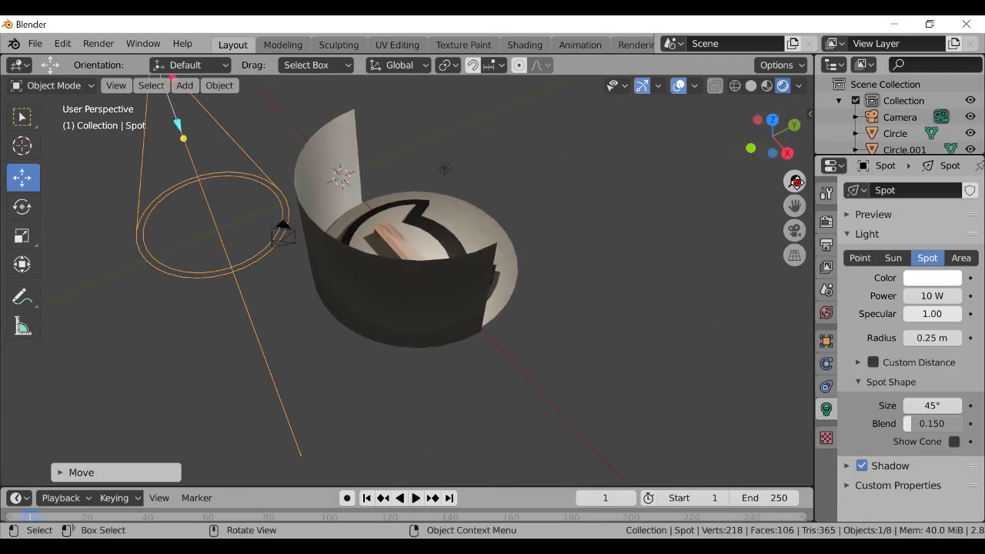
pyautogui.moveTo(795, 182); pyautogui.dragTo(735, 210)
pyautogui.moveTo(251, 115); pyautogui.dragTo(453, 185)
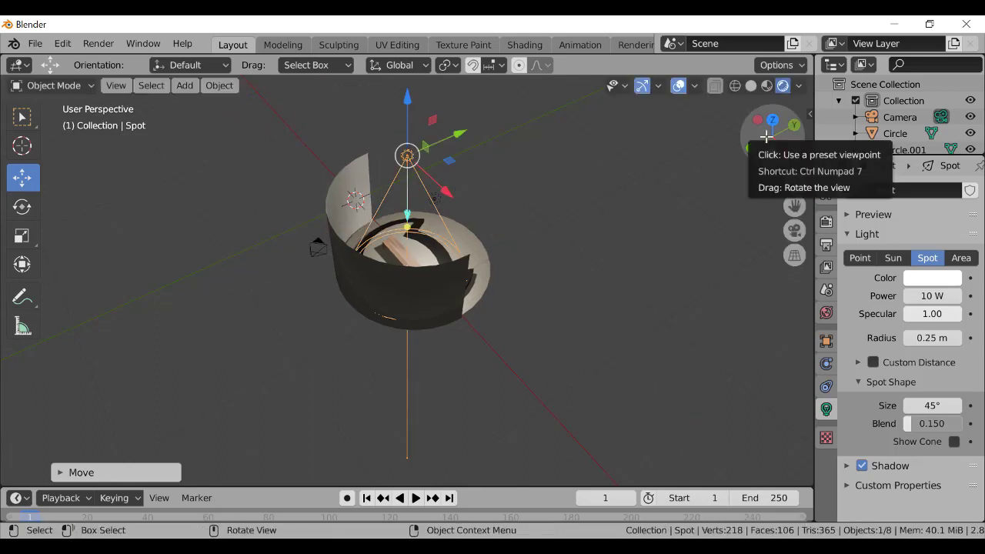
pyautogui.moveTo(765, 139); pyautogui.dragTo(750, 161)
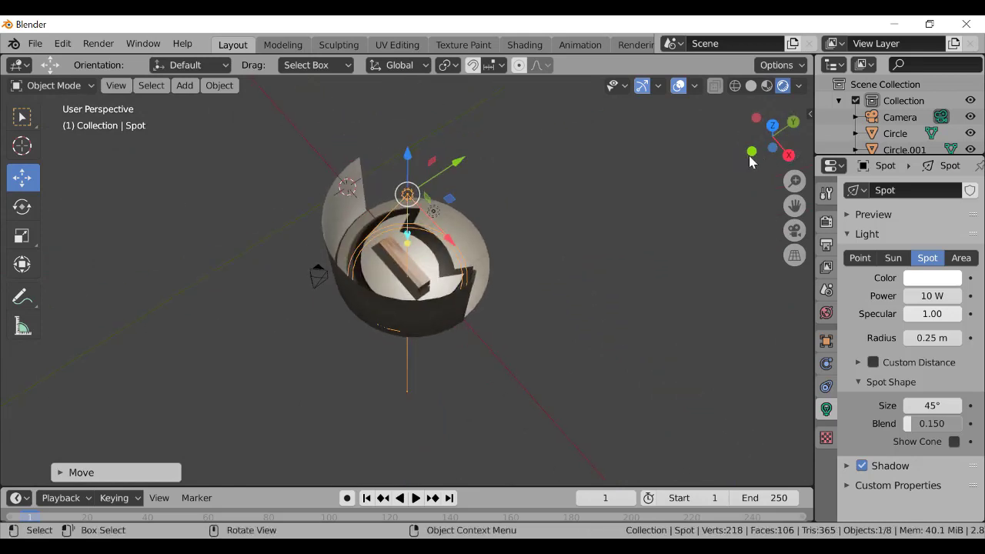
pyautogui.moveTo(456, 169); pyautogui.dragTo(477, 143)
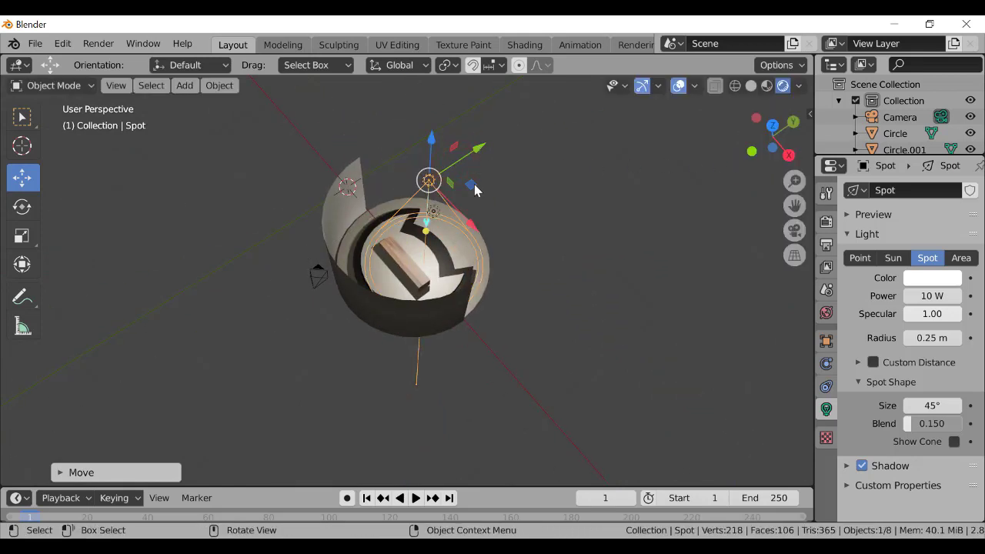
pyautogui.moveTo(473, 225); pyautogui.dragTo(464, 220)
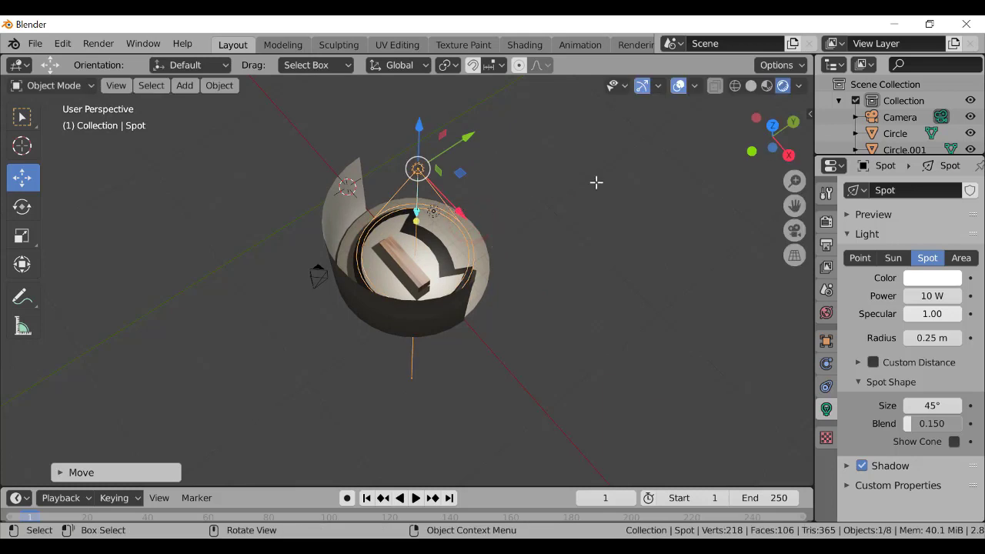
# Set the spot light's power to 17.2 W and its colour to pale yellow (H 0.187, S 0.452, V 1.000), and deselect it
pyautogui.moveTo(778, 148); pyautogui.dragTo(754, 139)
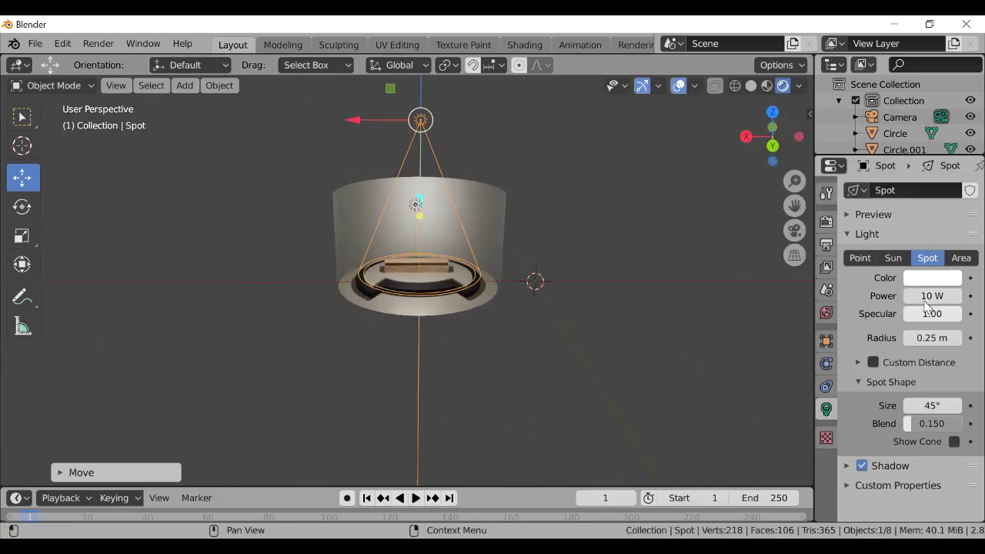
pyautogui.moveTo(924, 303); pyautogui.dragTo(931, 303)
pyautogui.click(920, 281)
pyautogui.click(851, 130)
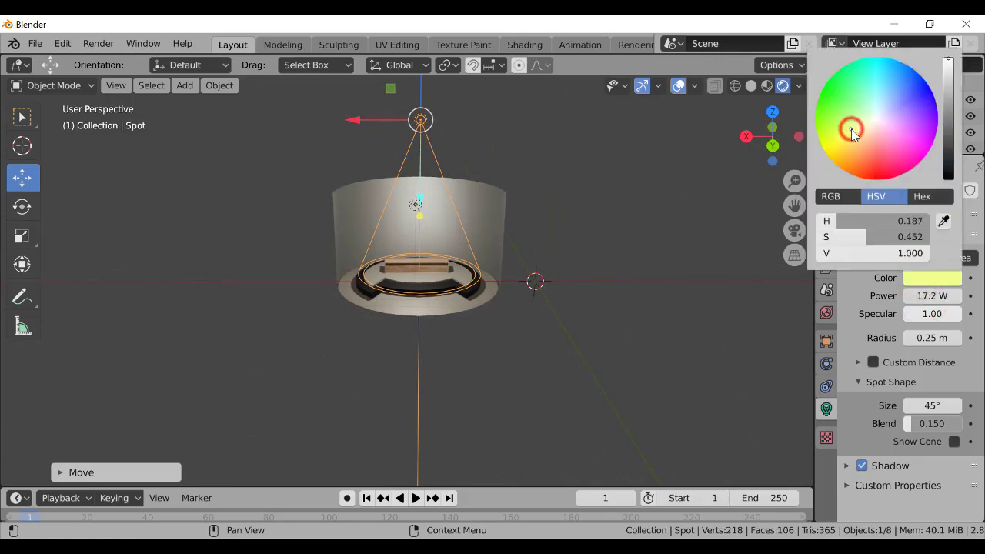
pyautogui.click(655, 346)
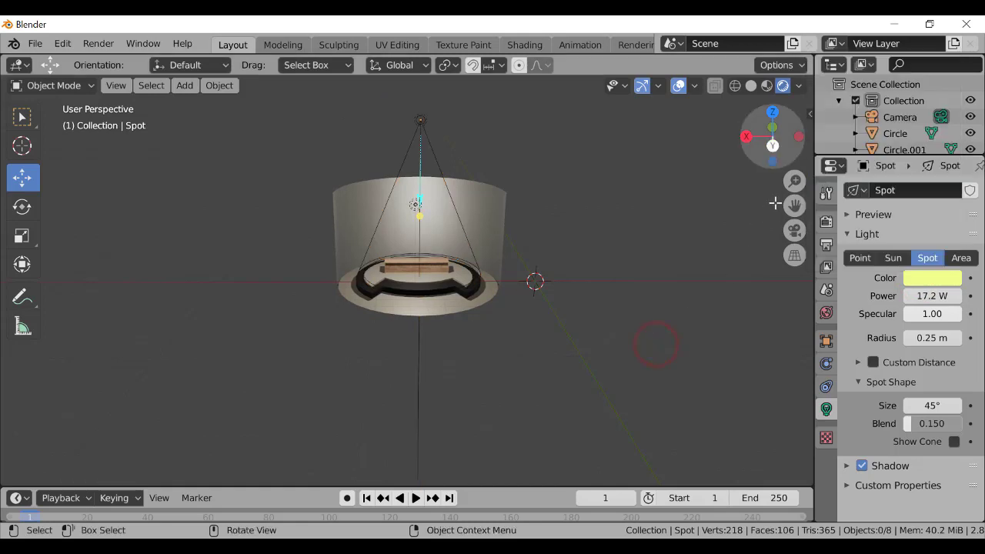
# Move the point light along the X axis until it is well away from the curved wall
pyautogui.moveTo(792, 184)
pyautogui.mouseDown()
pyautogui.moveTo(793, 142)
pyautogui.moveTo(793, 165)
pyautogui.mouseUp()
pyautogui.moveTo(775, 116); pyautogui.dragTo(775, 130)
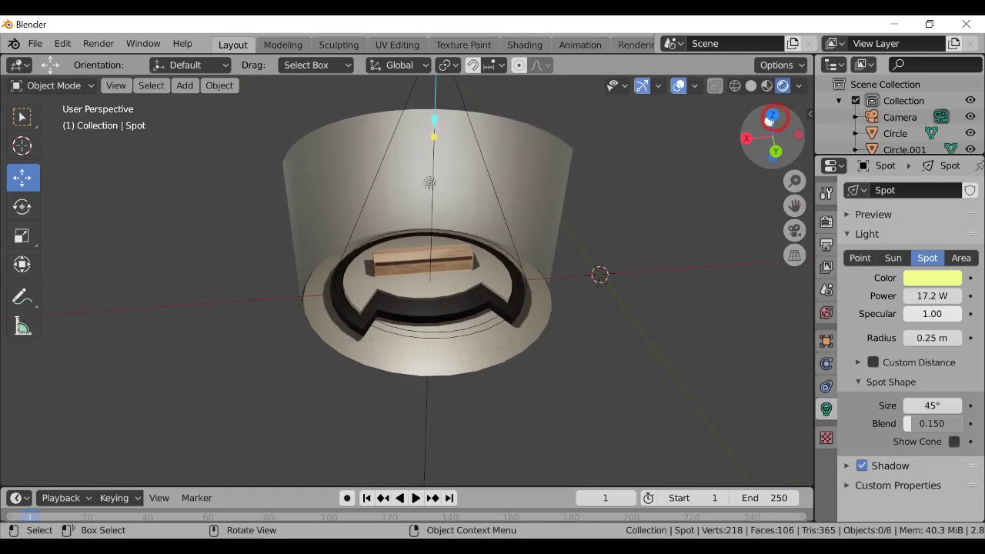
pyautogui.click(421, 185)
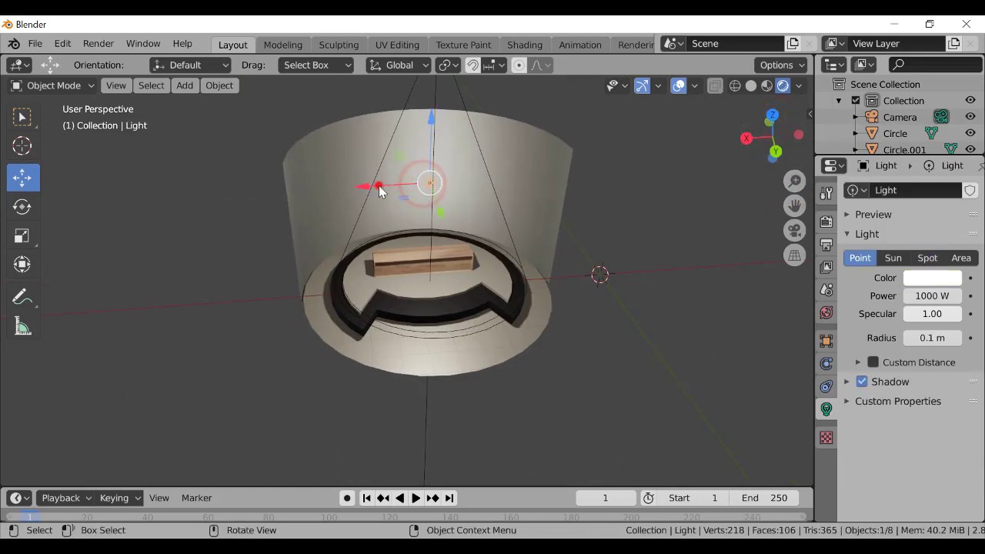
pyautogui.press('g')
pyautogui.click(781, 288)
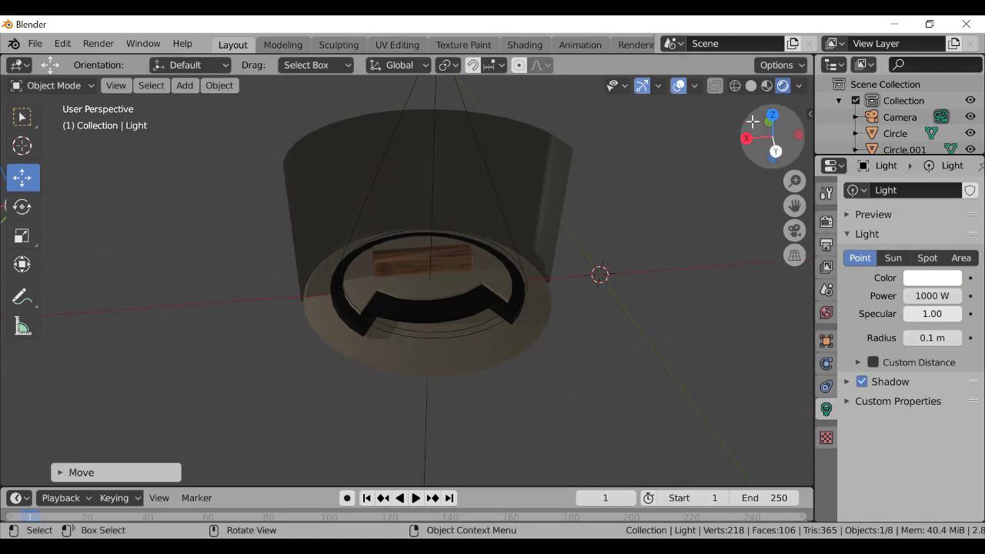
# Nudge the spot light slightly along the X axis and raise its power to 1006.5 W
pyautogui.moveTo(769, 123); pyautogui.dragTo(785, 154)
pyautogui.click(452, 123)
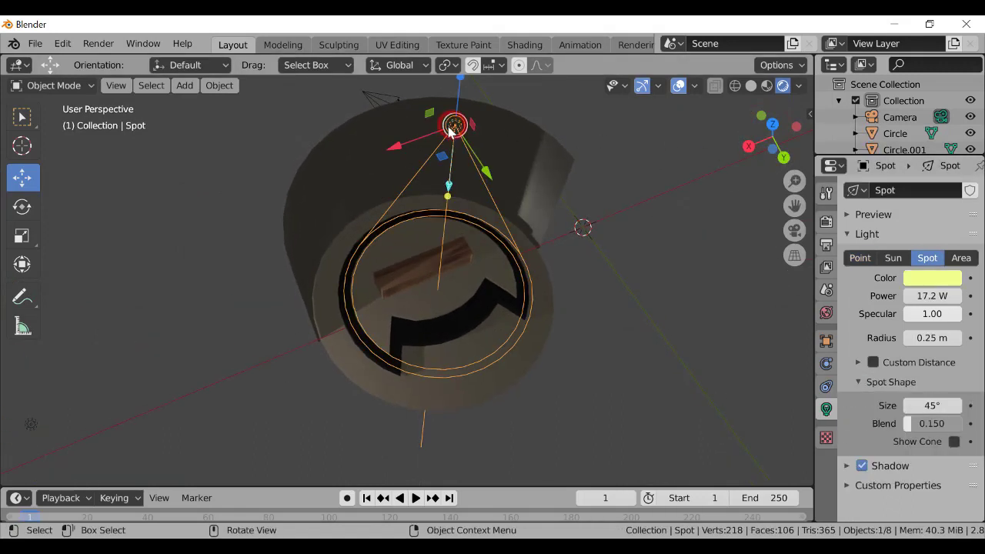
pyautogui.moveTo(400, 148)
pyautogui.mouseDown()
pyautogui.moveTo(378, 146)
pyautogui.moveTo(387, 148)
pyautogui.mouseUp()
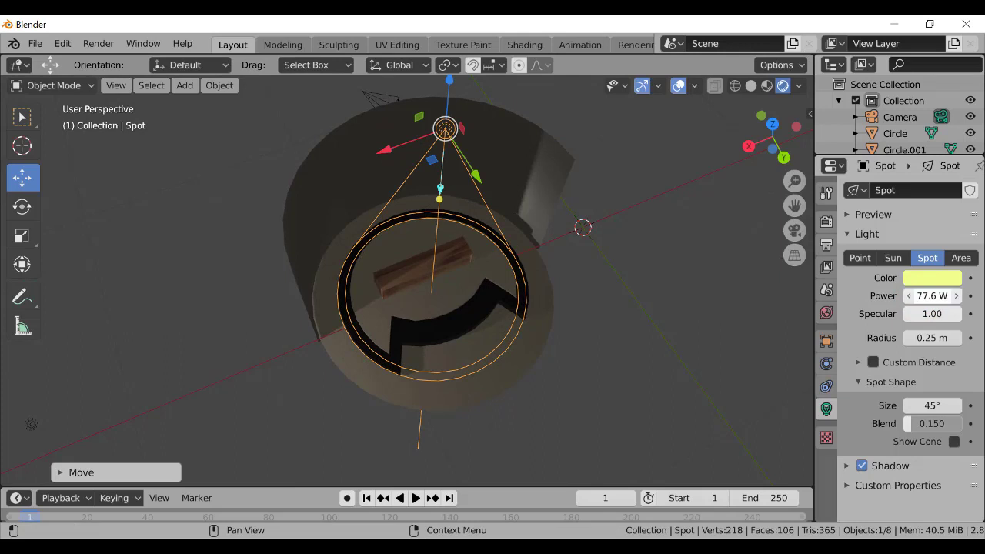
pyautogui.moveTo(925, 296); pyautogui.dragTo(915, 302)
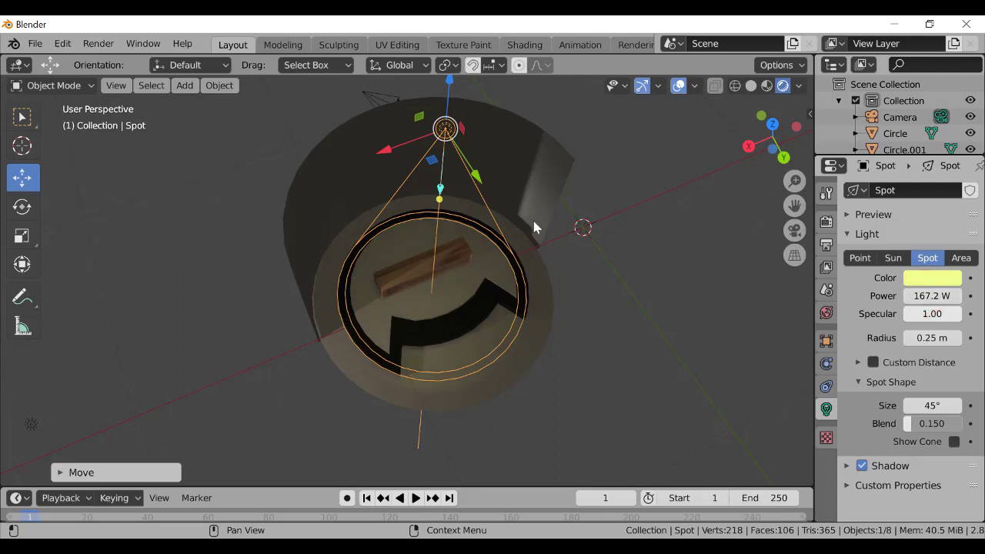
pyautogui.moveTo(927, 299); pyautogui.dragTo(929, 305)
pyautogui.moveTo(772, 140); pyautogui.dragTo(773, 171)
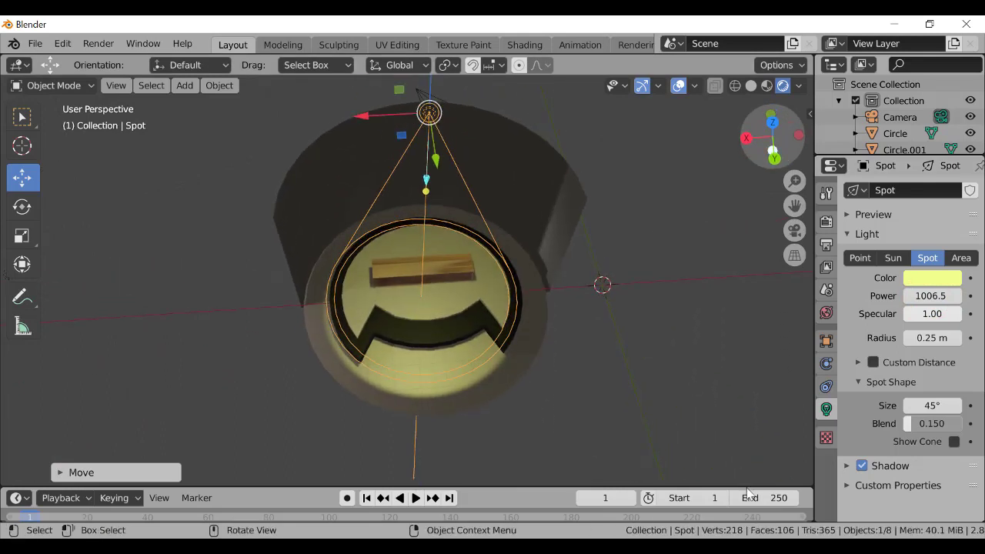
# Set the spot light's power to 1070.8 W and its specular to 3.00, and deselect it
pyautogui.click(916, 281)
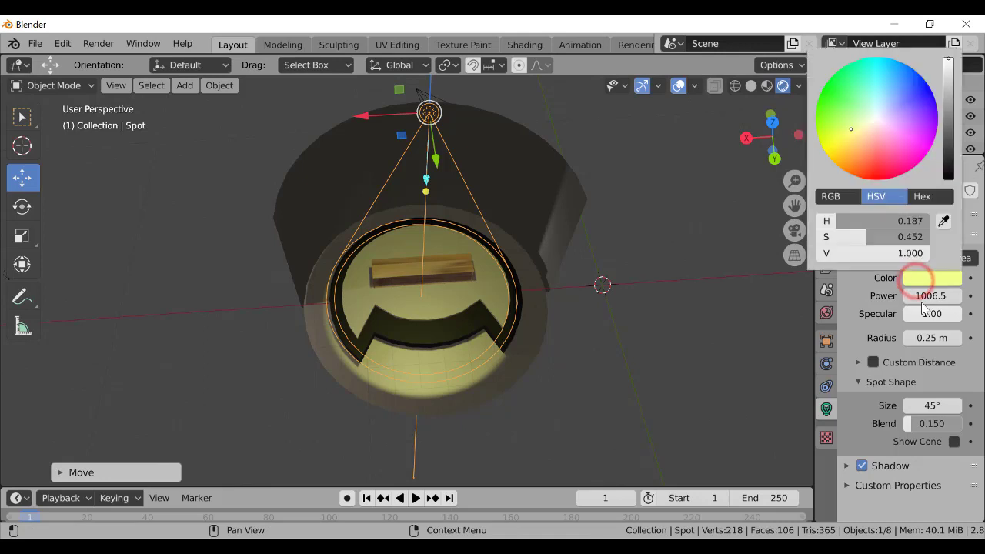
pyautogui.click(919, 300)
pyautogui.moveTo(919, 301); pyautogui.dragTo(928, 302)
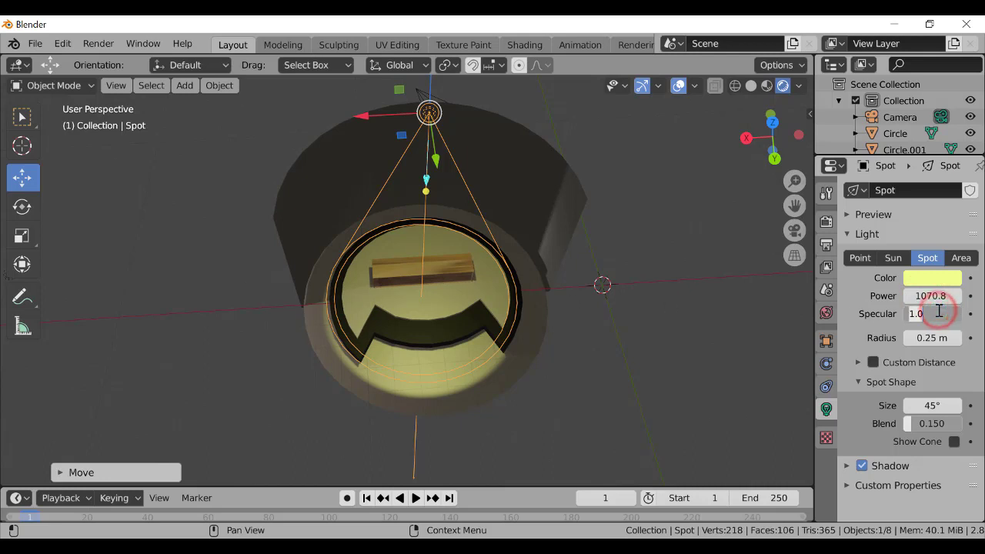
pyautogui.press('Return')
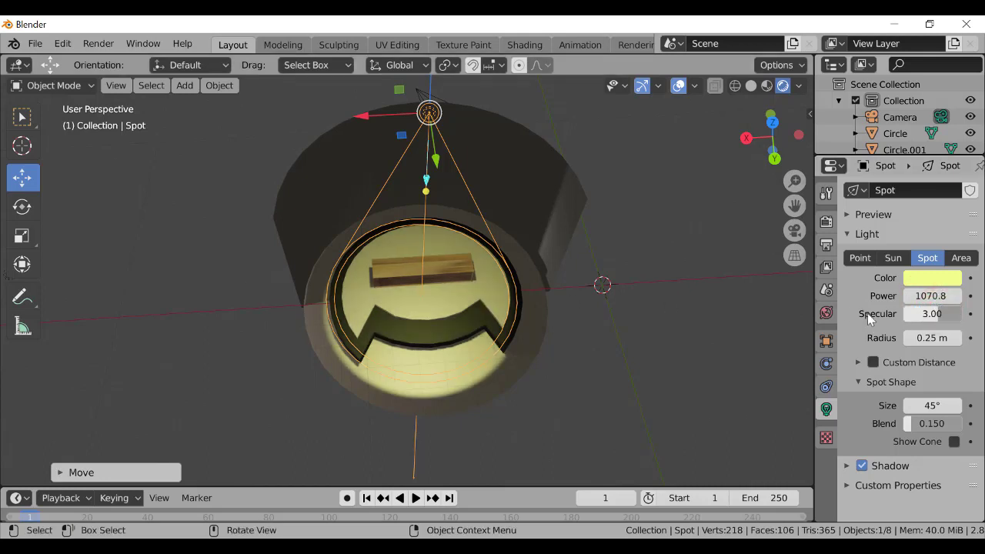
pyautogui.click(620, 324)
# Shift the spot light slightly back along the X axis above the wooden block, and deselect it
pyautogui.moveTo(761, 152); pyautogui.dragTo(736, 168)
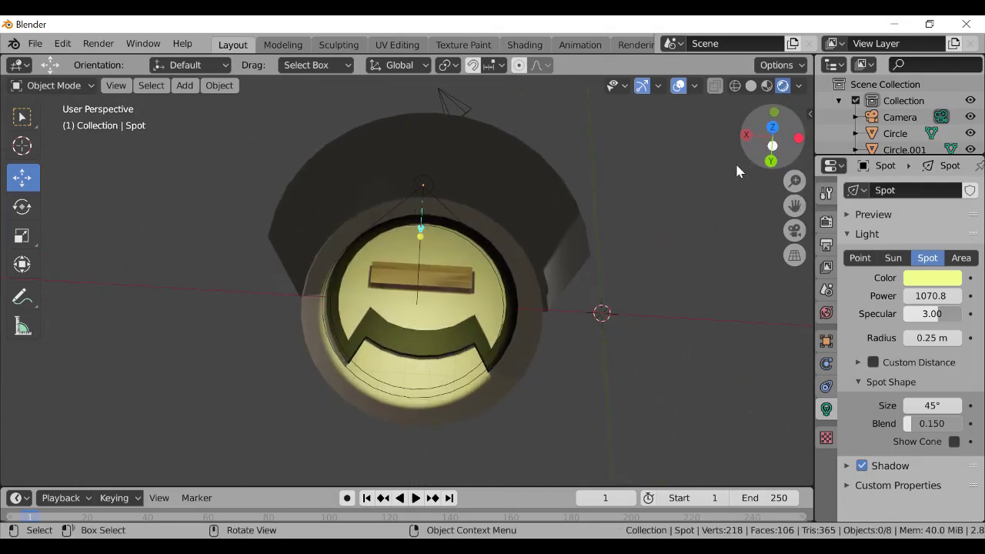
pyautogui.click(421, 189)
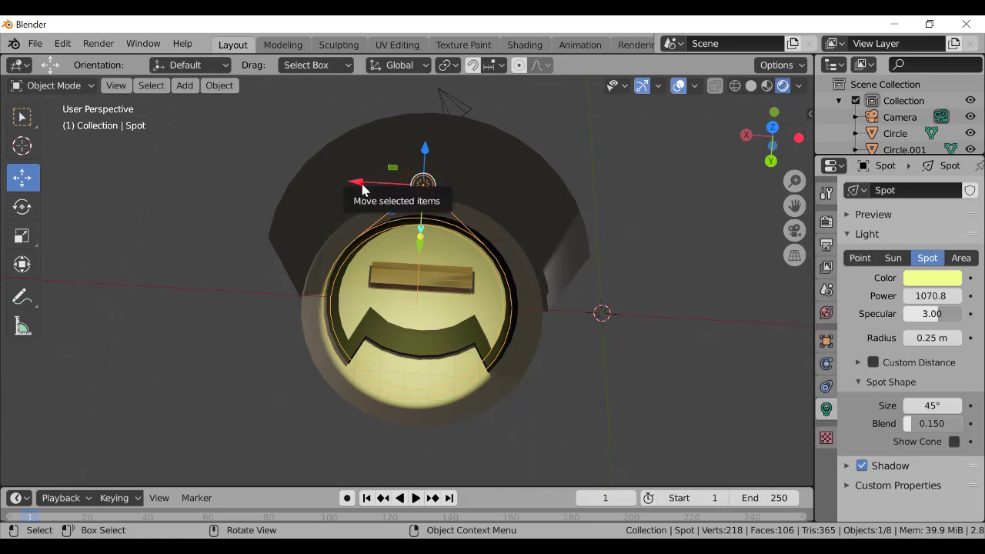
pyautogui.moveTo(358, 182); pyautogui.dragTo(369, 183)
pyautogui.click(660, 182)
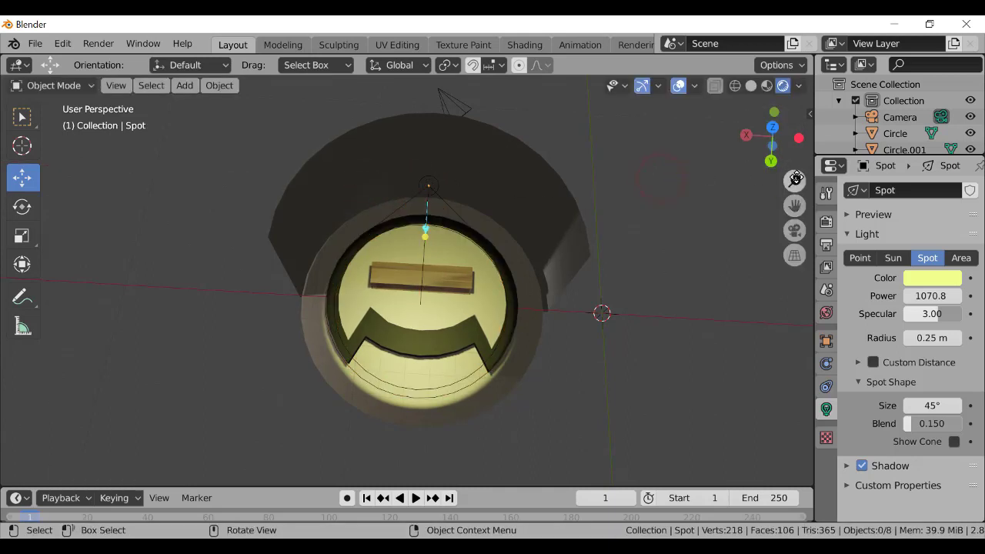
# Move the point light back along the X axis to the near side of the curved wall, and deselect it
pyautogui.moveTo(794, 180); pyautogui.dragTo(785, 135)
pyautogui.click(126, 206)
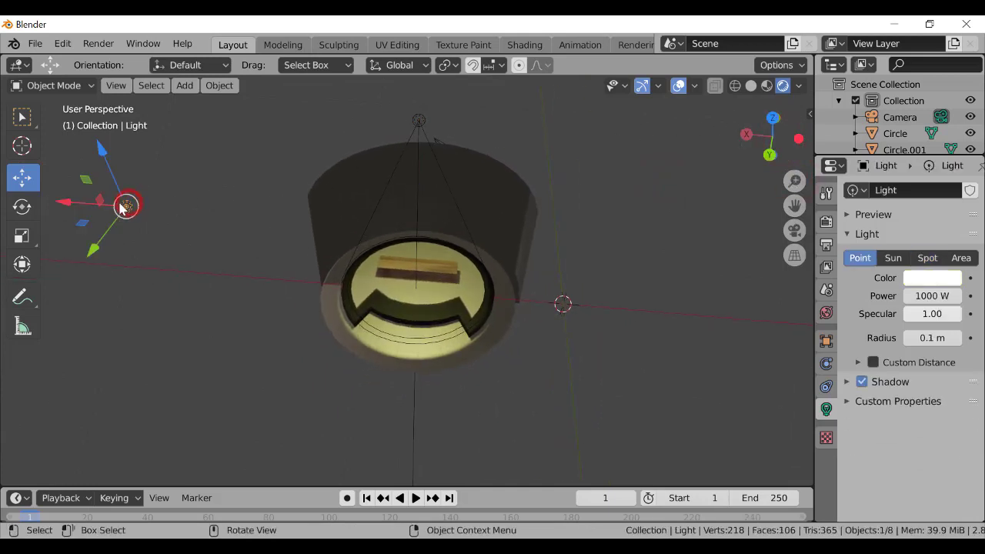
pyautogui.press('g')
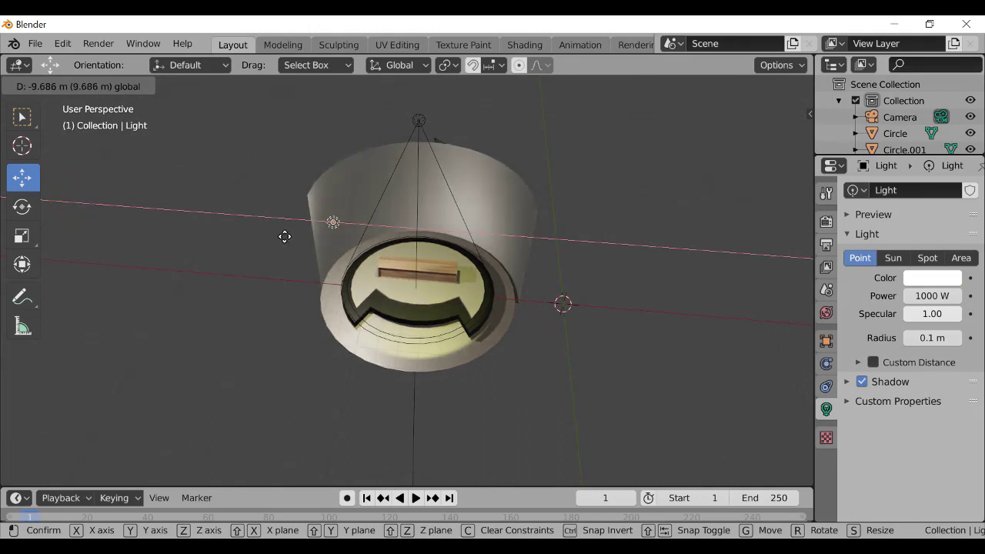
pyautogui.click(275, 235)
pyautogui.click(708, 177)
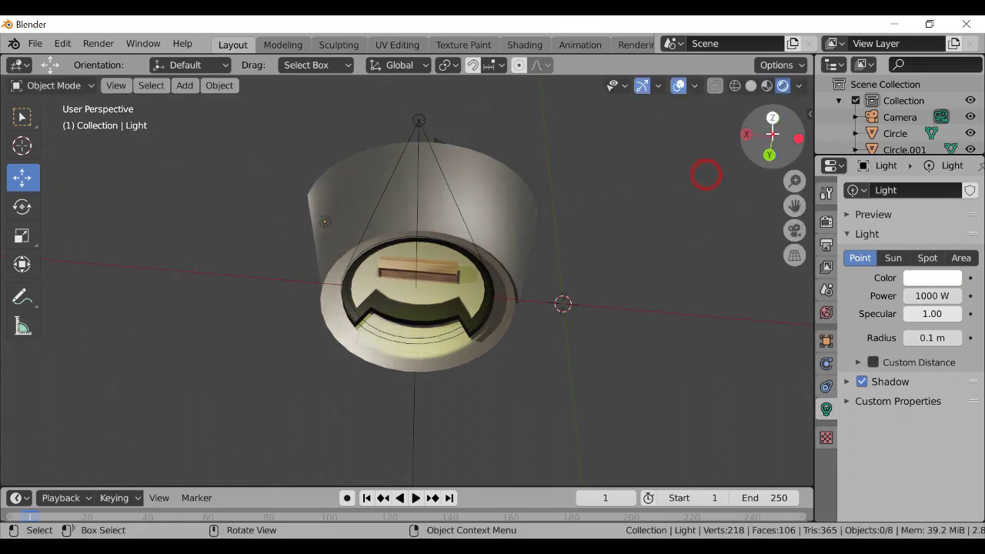
# Import the vector file DTS LOGO.svg from the Downloads folder into the scene
pyautogui.moveTo(772, 139); pyautogui.dragTo(784, 62)
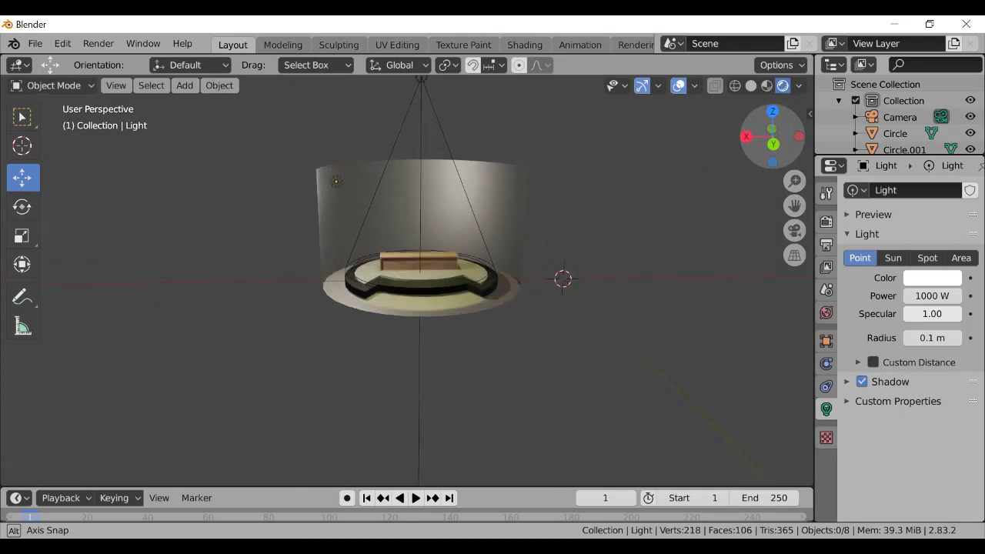
pyautogui.moveTo(794, 181)
pyautogui.mouseDown()
pyautogui.moveTo(794, 132)
pyautogui.moveTo(746, 138)
pyautogui.moveTo(805, 138)
pyautogui.moveTo(775, 151)
pyautogui.moveTo(794, 198)
pyautogui.mouseUp()
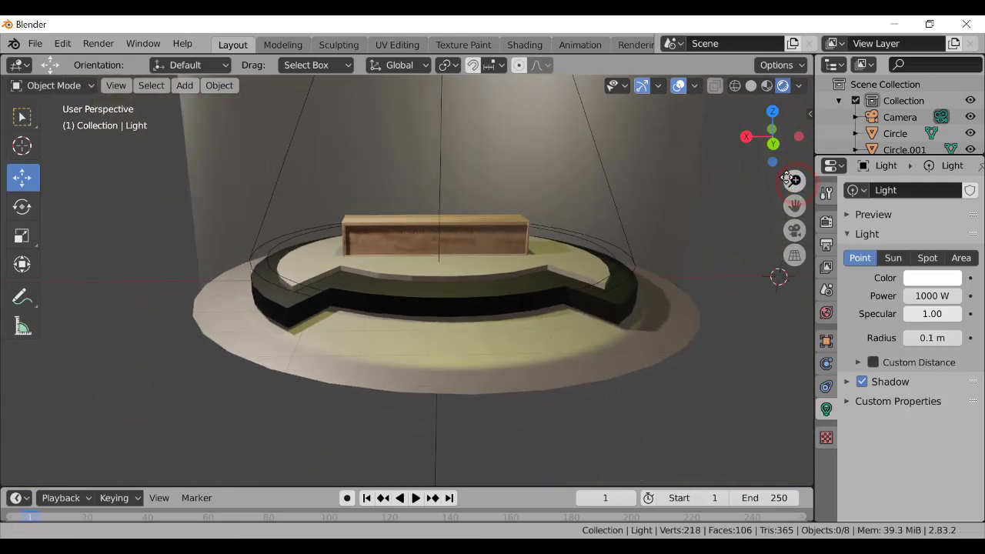
pyautogui.moveTo(769, 135)
pyautogui.mouseDown()
pyautogui.moveTo(768, 159)
pyautogui.moveTo(770, 140)
pyautogui.mouseUp()
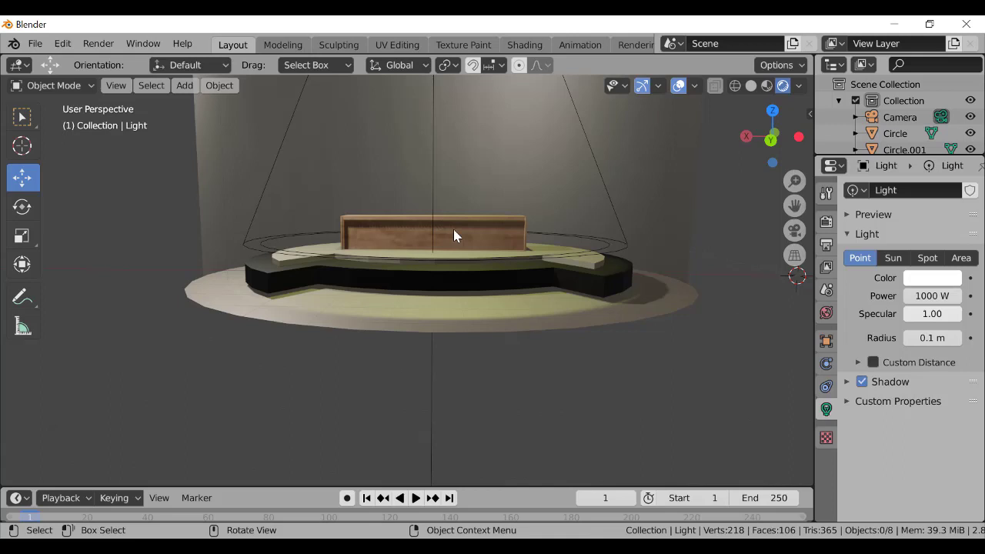
pyautogui.click(35, 43)
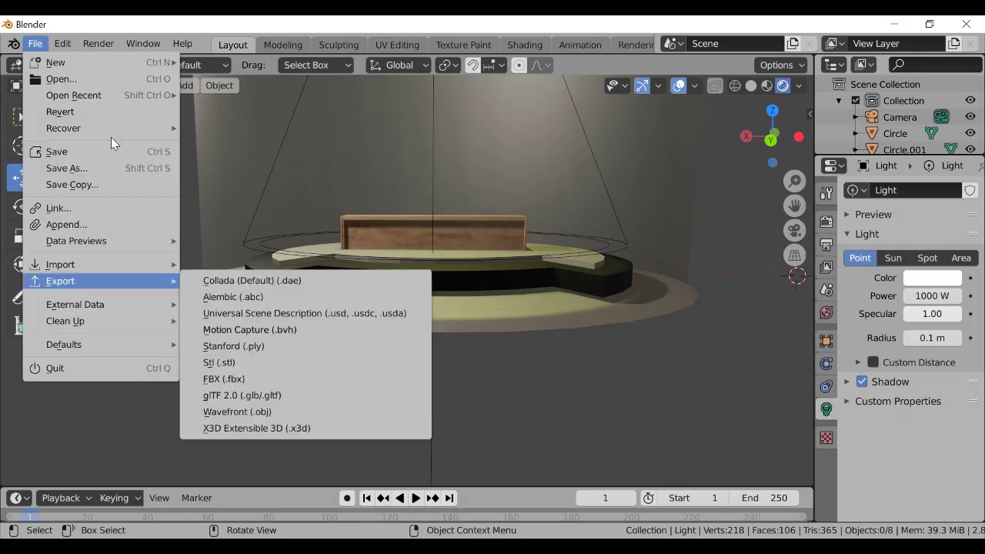
pyautogui.moveTo(105, 265)
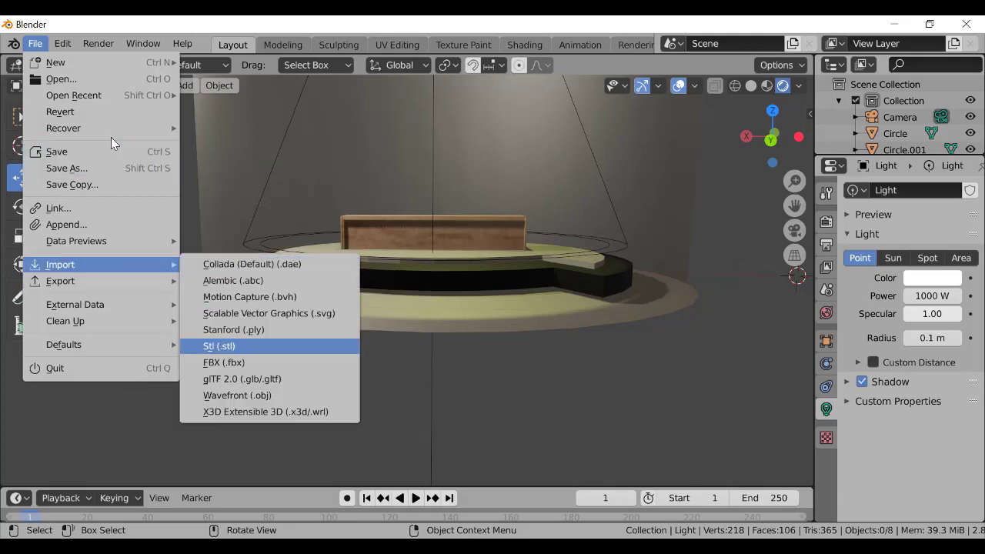
pyautogui.click(299, 321)
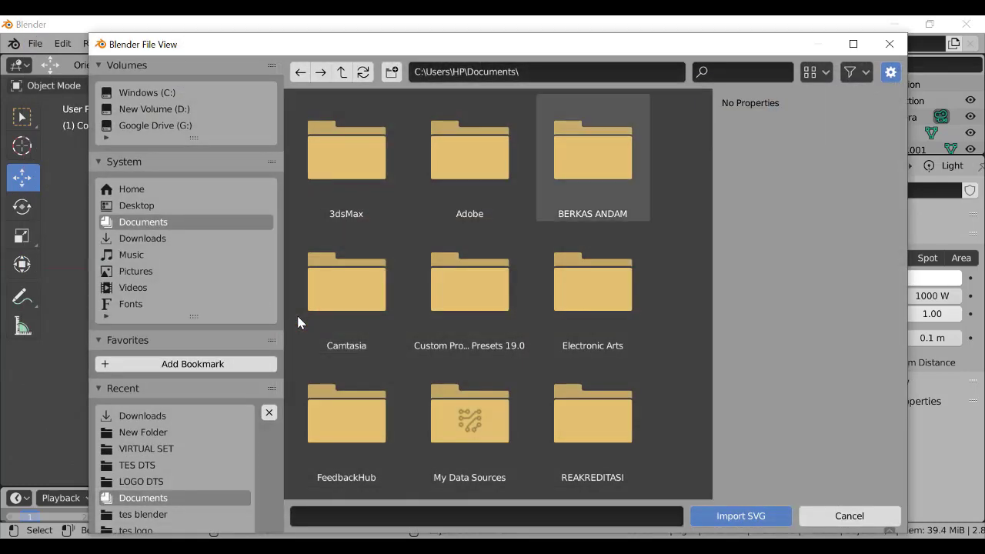
pyautogui.moveTo(709, 147); pyautogui.dragTo(703, 124)
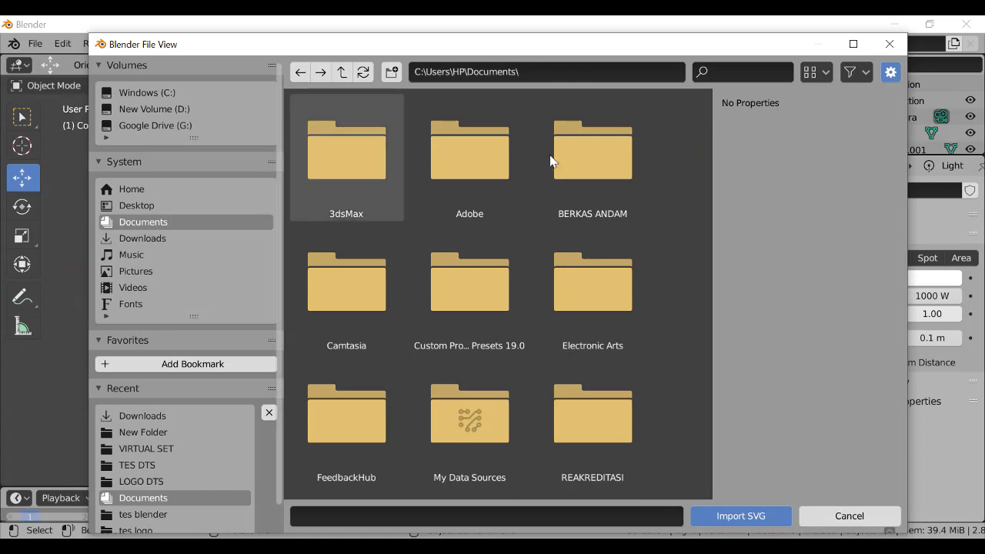
pyautogui.click(143, 238)
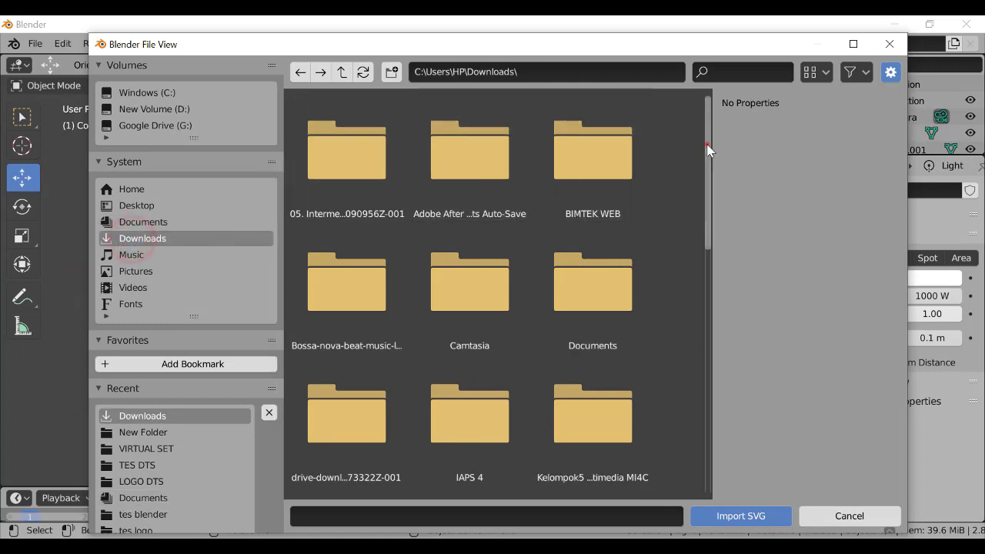
pyautogui.moveTo(707, 146); pyautogui.dragTo(739, 425)
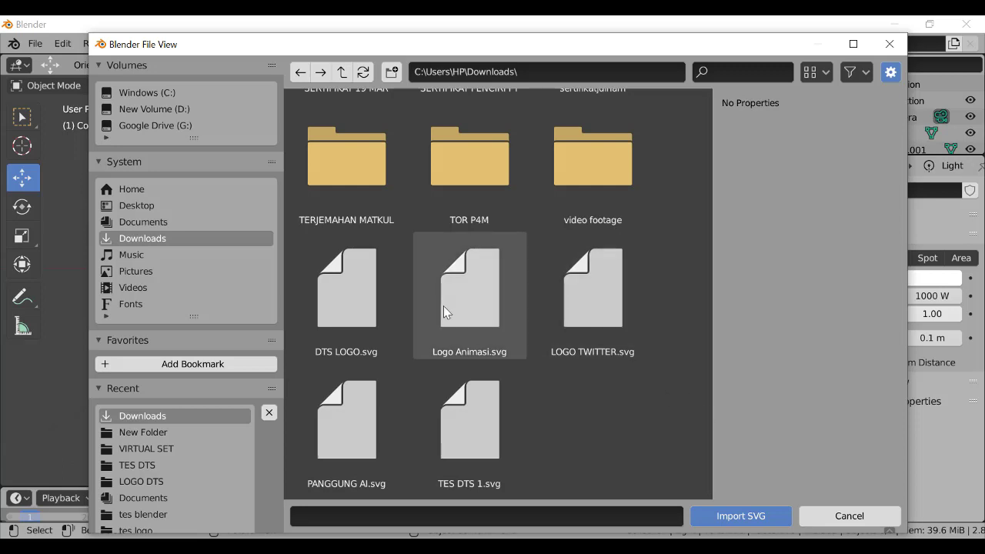
pyautogui.click(381, 343)
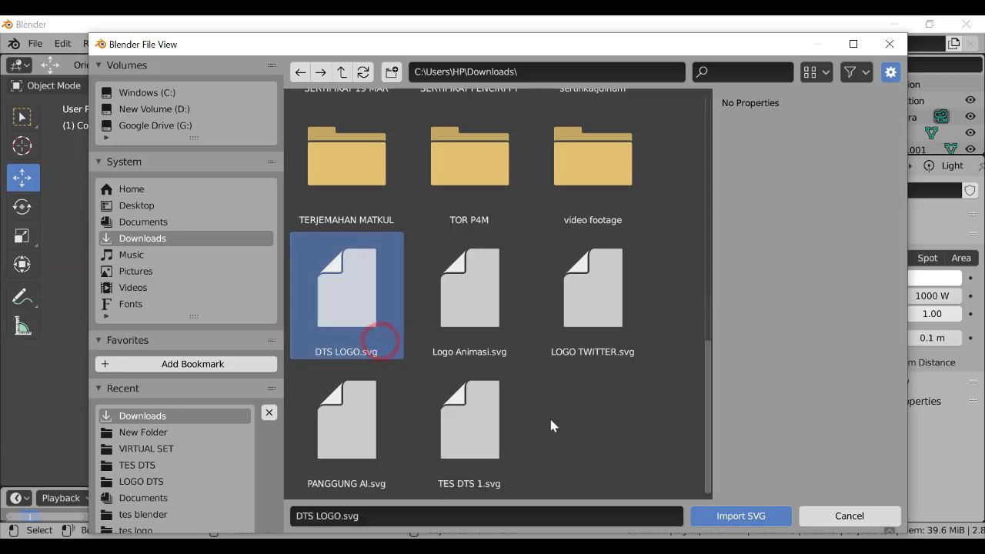
pyautogui.click(775, 522)
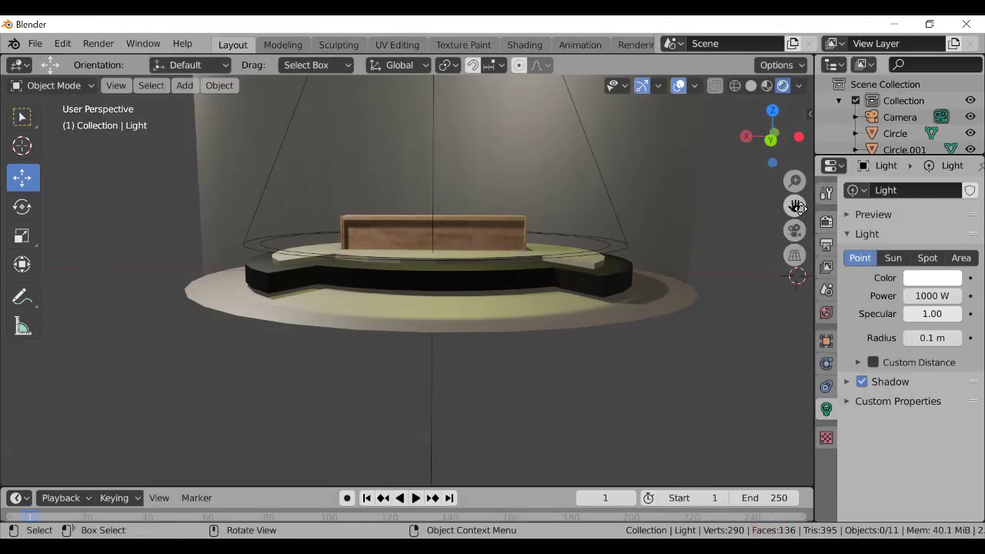
# Select all parts of the imported DTS logo at the world origin and scale them up uniformly
pyautogui.moveTo(797, 208); pyautogui.dragTo(463, 281)
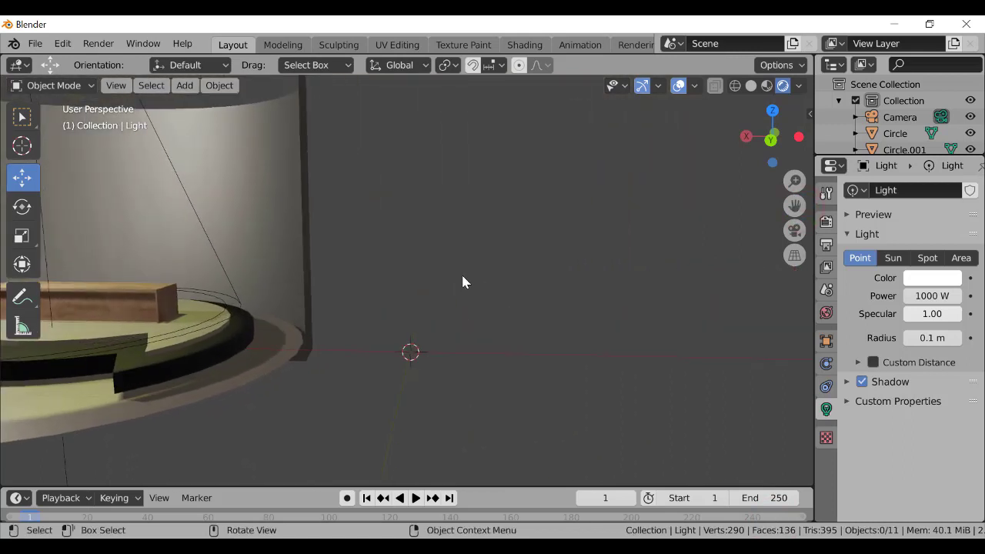
pyautogui.moveTo(375, 324); pyautogui.dragTo(490, 398)
pyautogui.press('s')
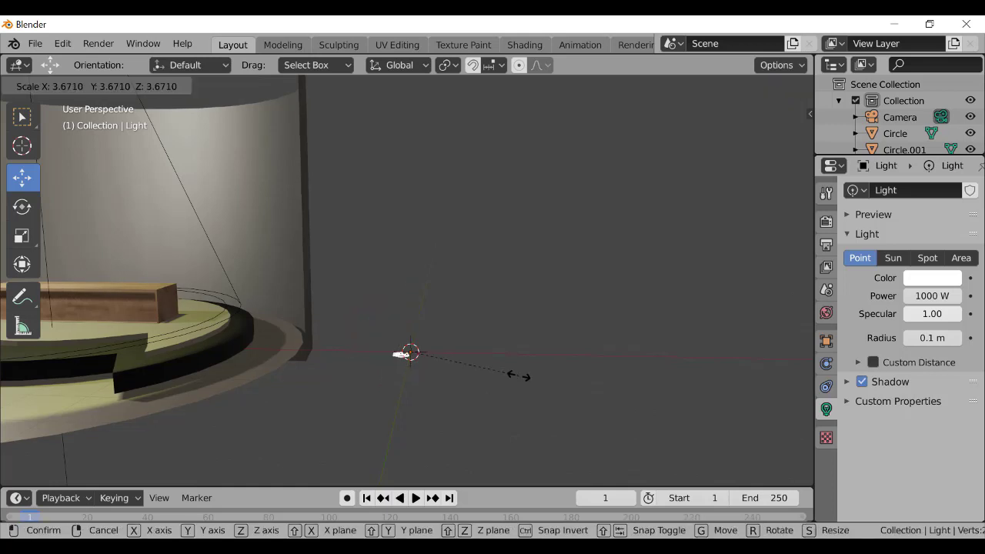
pyautogui.click(127, 374)
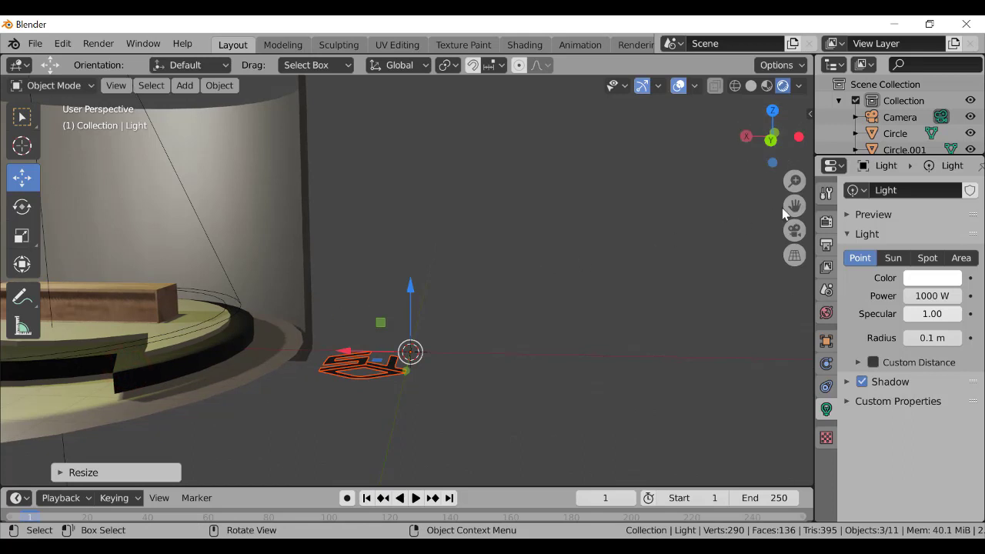
# Rotate the DTS logo upright, and turn it around the Z axis so its letters read correctly from the front
pyautogui.moveTo(795, 205); pyautogui.dragTo(884, 184)
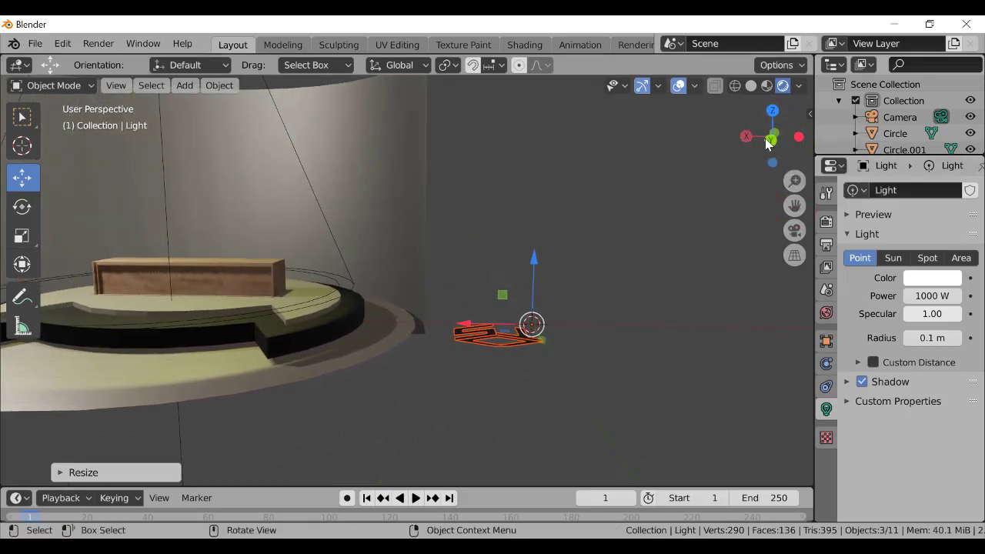
pyautogui.click(21, 207)
pyautogui.moveTo(539, 309); pyautogui.dragTo(507, 316)
pyautogui.moveTo(542, 234); pyautogui.dragTo(542, 235)
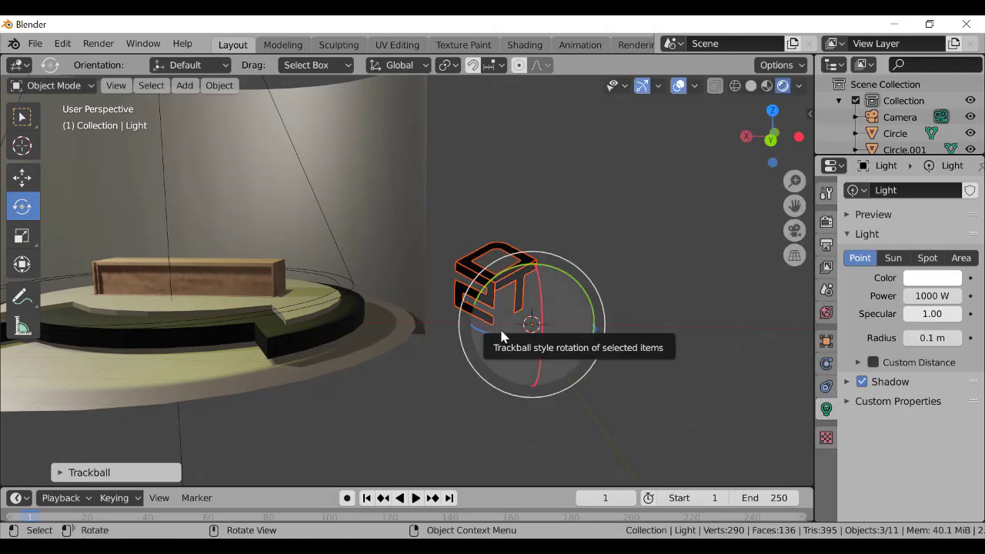
pyautogui.moveTo(501, 330); pyautogui.dragTo(649, 330)
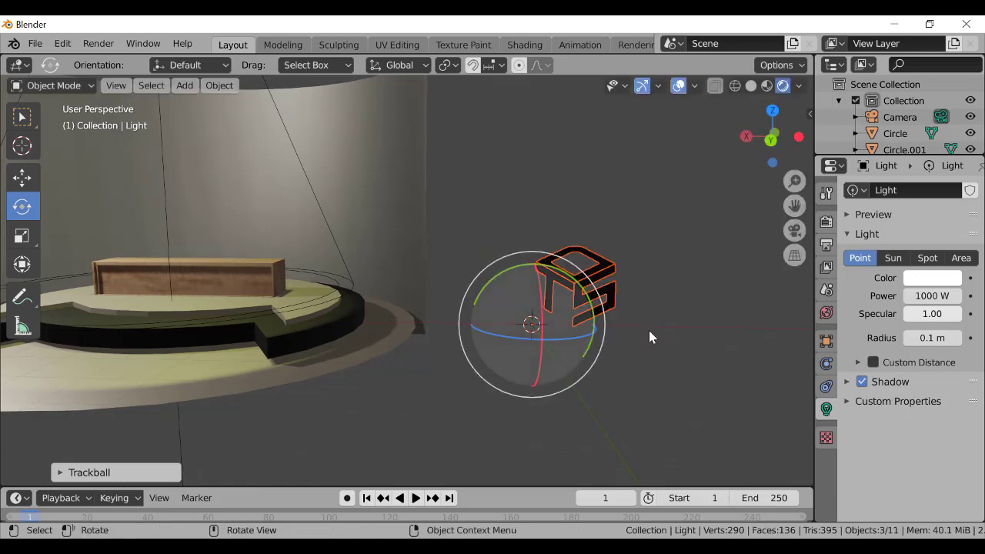
# Select all parts of the DTS logo and scale them down uniformly to about 0.6 of their size
pyautogui.click(605, 225)
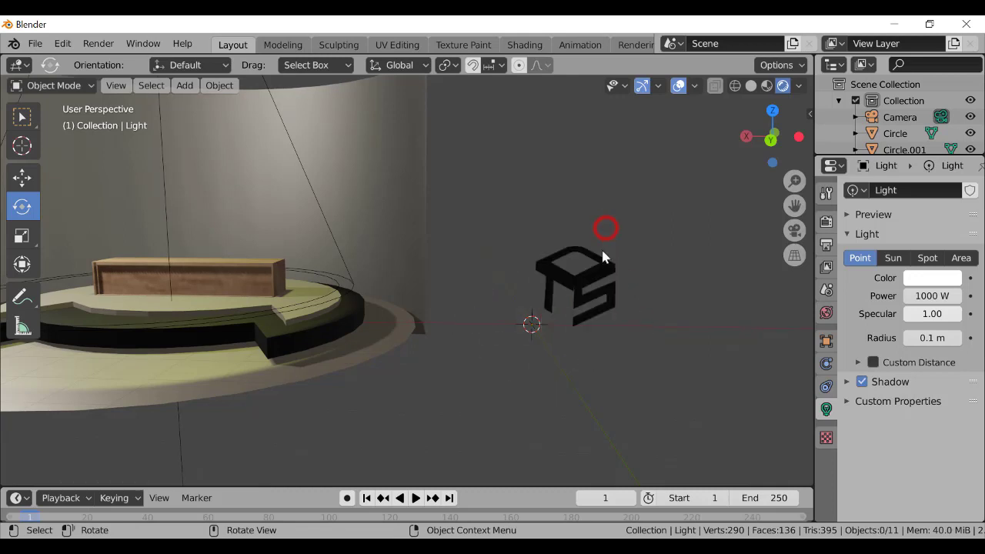
pyautogui.click(598, 284)
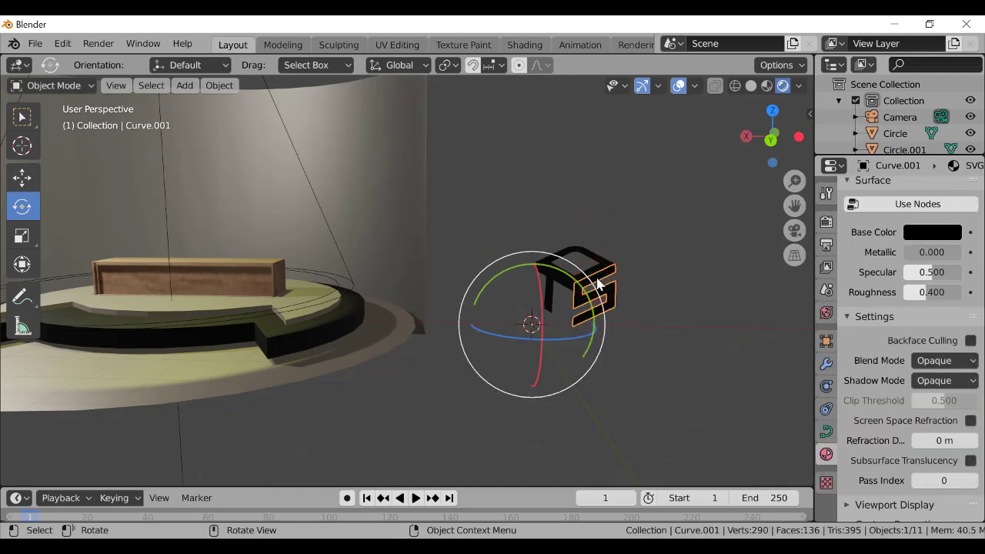
pyautogui.press('a')
pyautogui.hotkey('alt', 'a')
pyautogui.press('b')
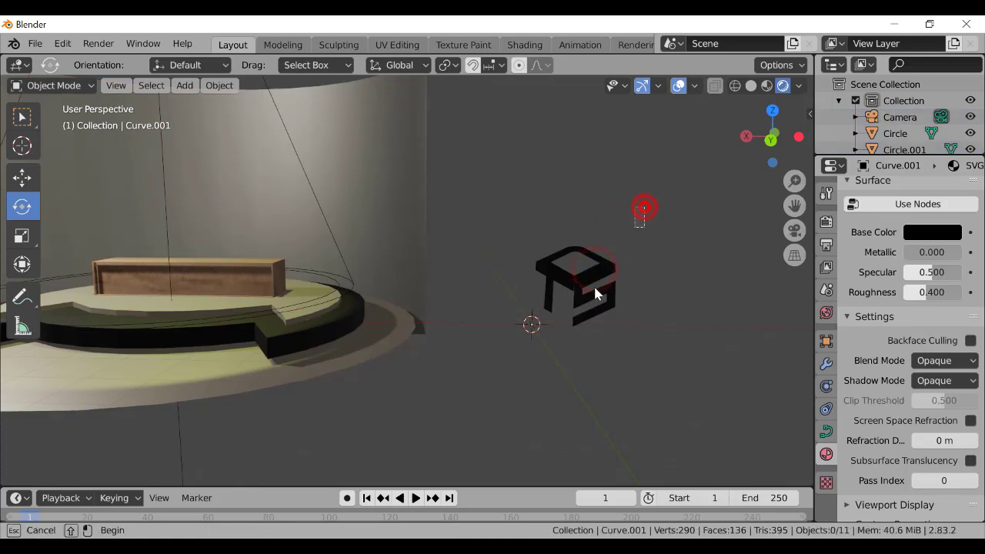
pyautogui.moveTo(646, 207); pyautogui.dragTo(503, 377)
pyautogui.press('r')
pyautogui.press('s')
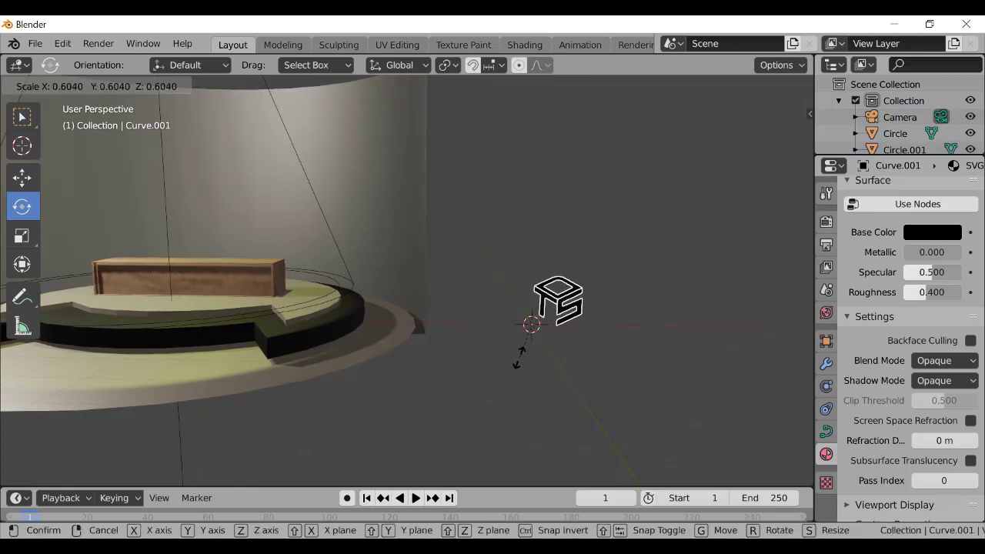
pyautogui.click(519, 357)
# Try extruding the S-shaped curve of the DTS logo by 0.14 m, and undo the extrusion
pyautogui.click(825, 435)
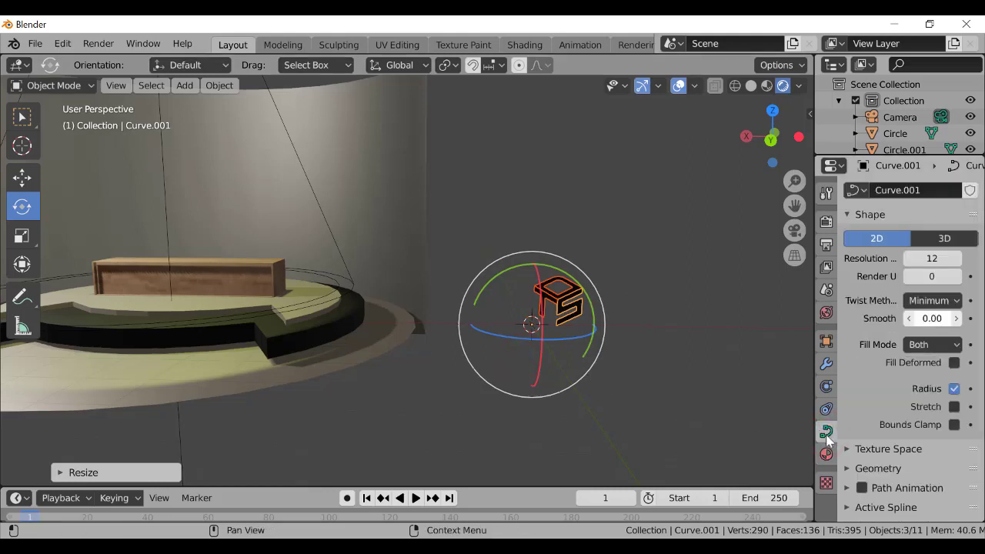
pyautogui.click(860, 468)
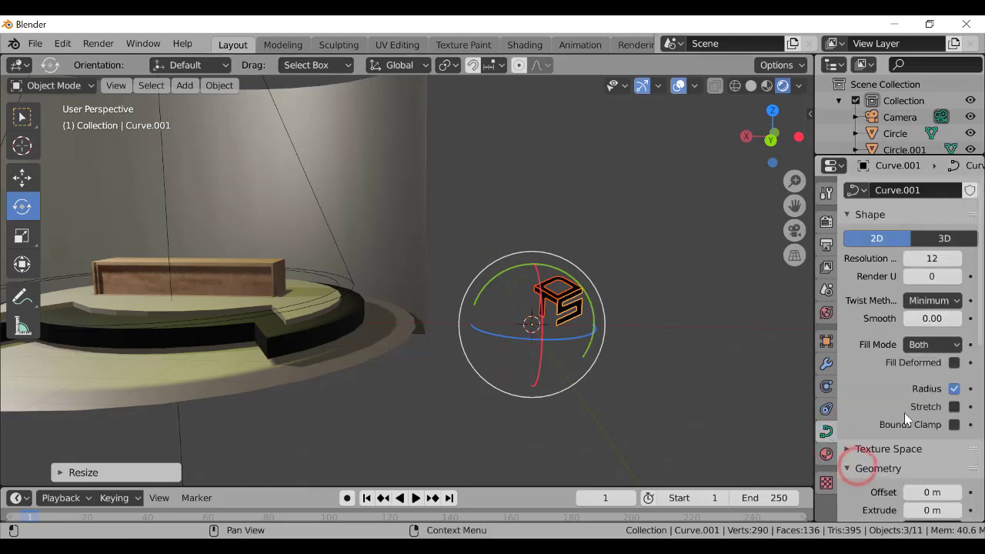
pyautogui.scroll(-4, 977, 323)
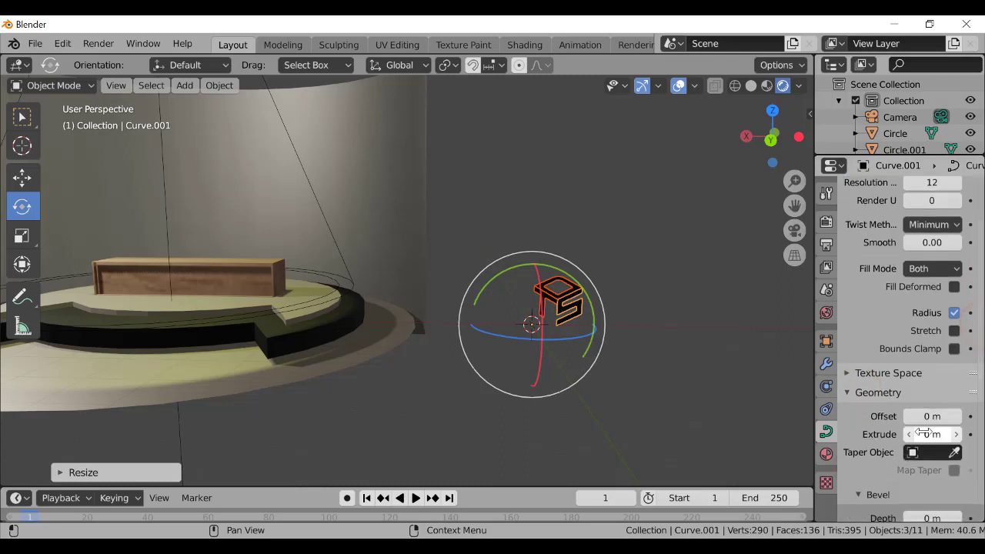
pyautogui.moveTo(915, 434); pyautogui.dragTo(919, 435)
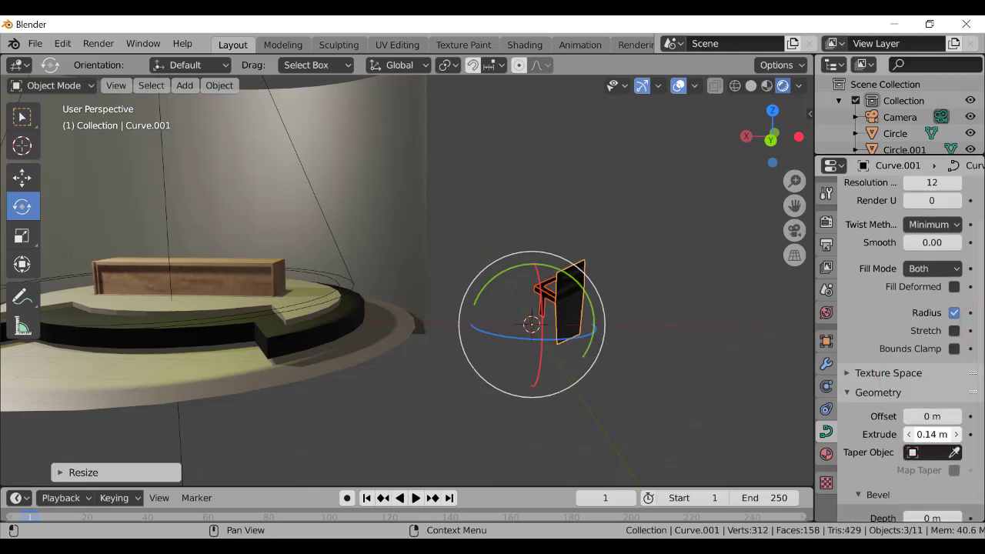
pyautogui.hotkey('ctrl', 'z')
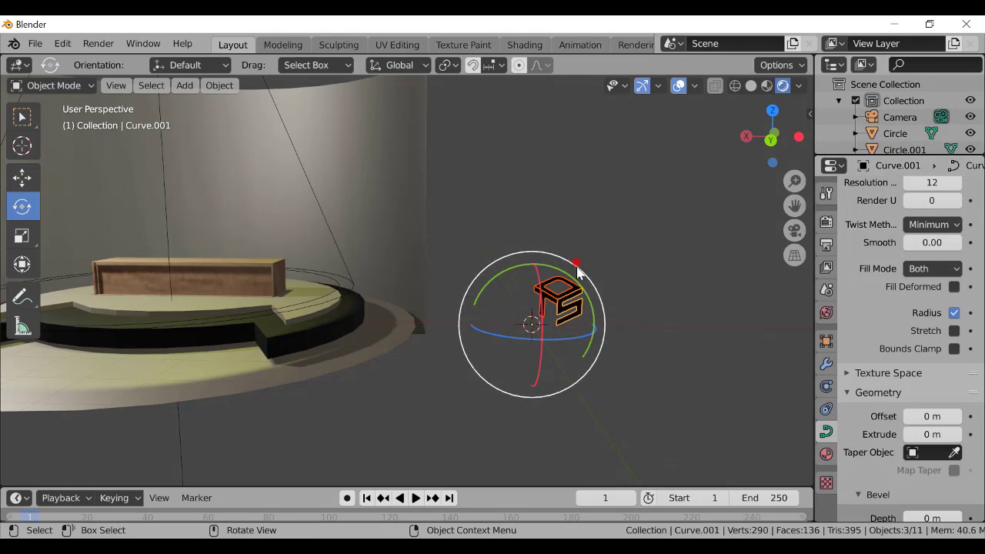
pyautogui.moveTo(577, 269); pyautogui.dragTo(577, 258)
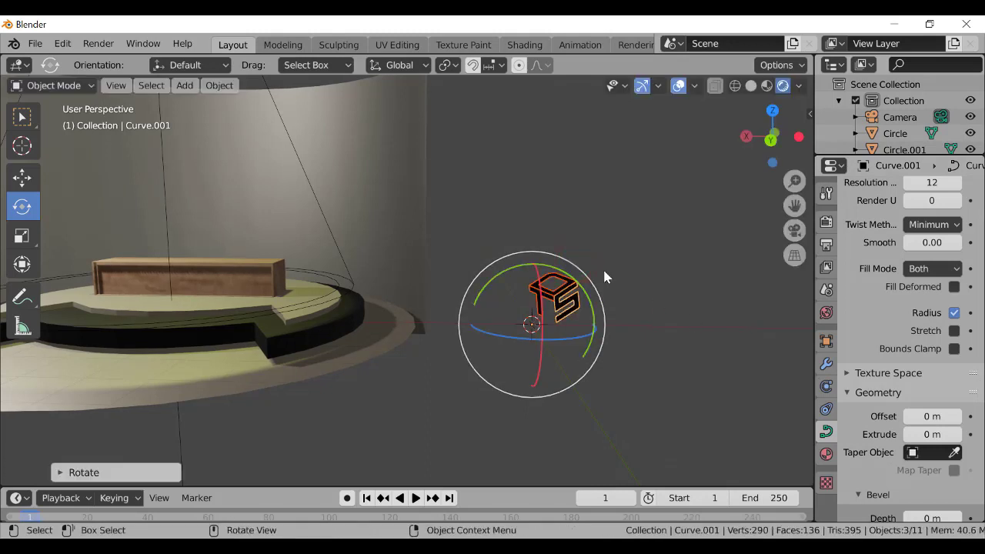
pyautogui.click(604, 271)
pyautogui.moveTo(591, 306); pyautogui.dragTo(630, 301)
pyautogui.click(630, 301)
pyautogui.moveTo(591, 260); pyautogui.dragTo(506, 342)
pyautogui.click(702, 340)
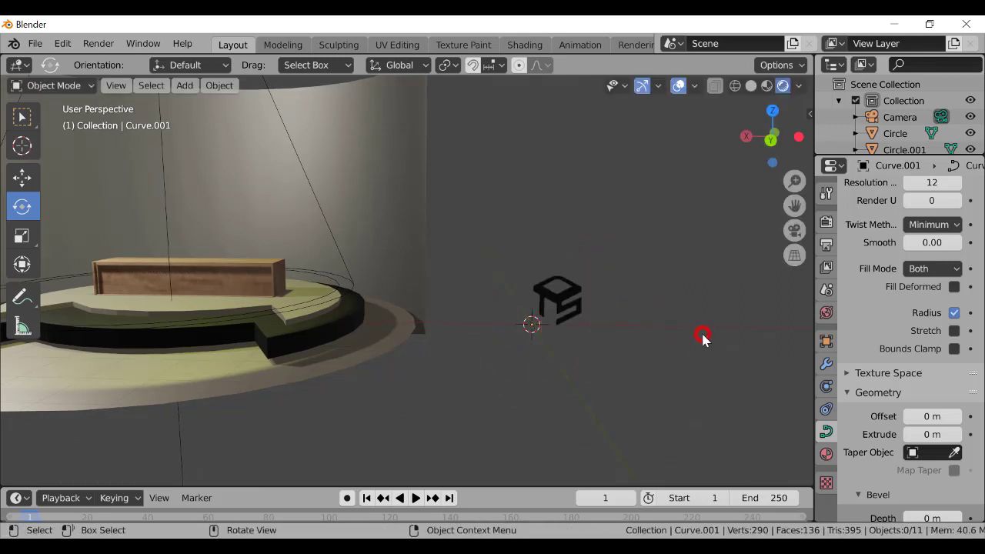
# Extrude the T-shaped curve of the DTS logo by 0.01 m and deselect it
pyautogui.click(548, 306)
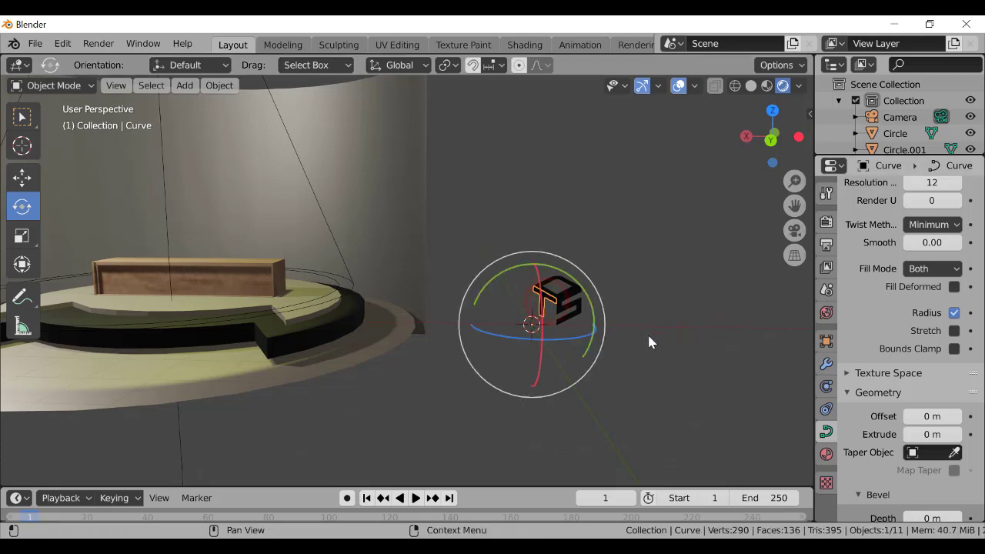
pyautogui.click(926, 433)
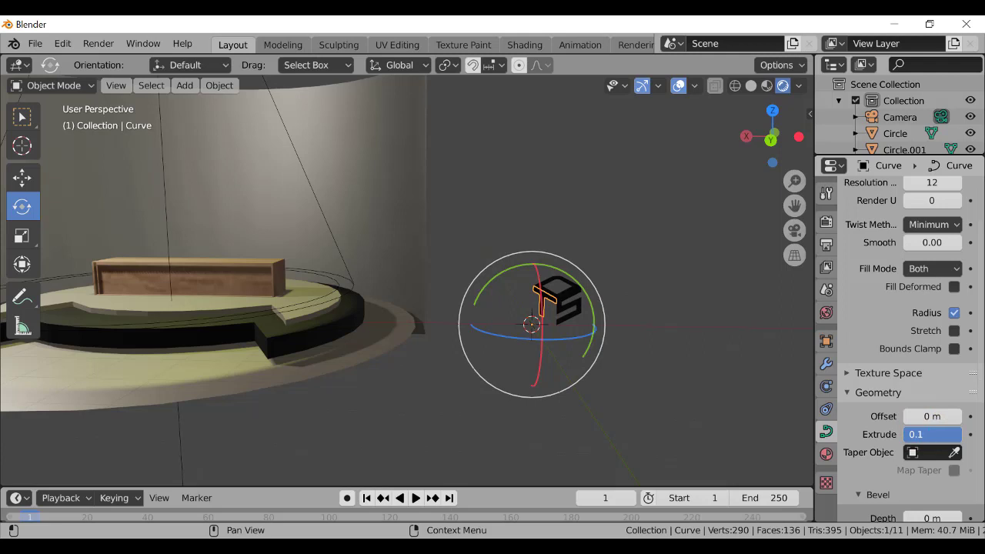
pyautogui.press('Return')
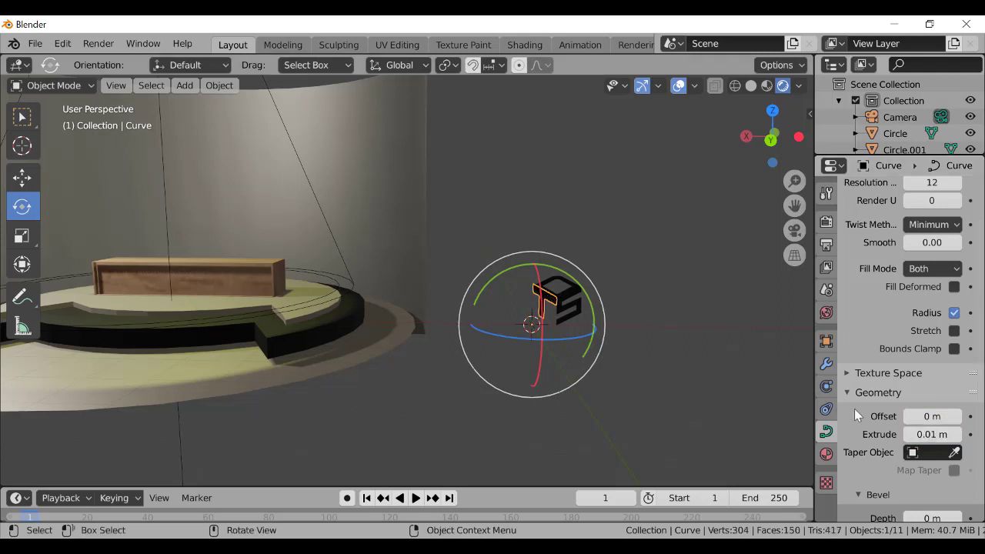
pyautogui.click(738, 374)
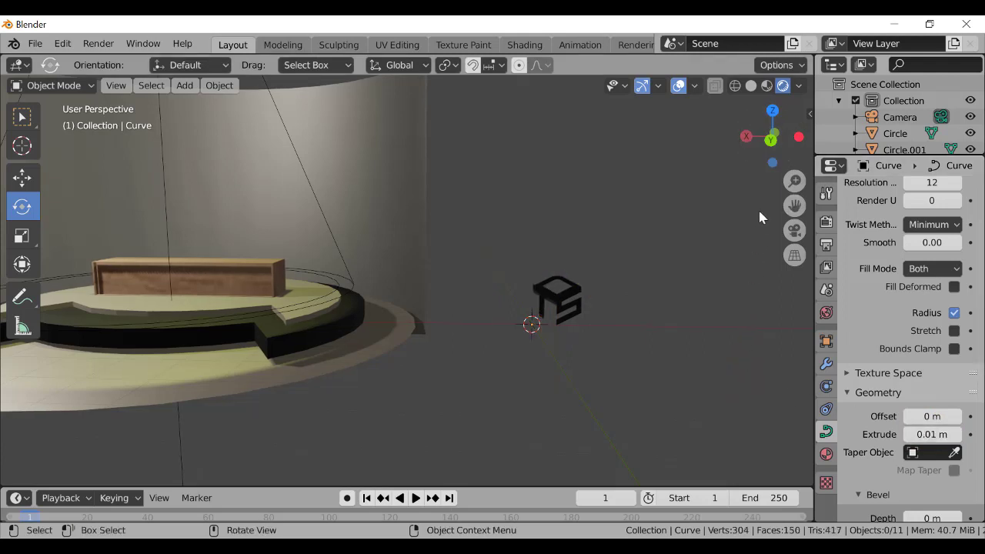
# Select all parts of the DTS logo at the world origin and delete them
pyautogui.moveTo(772, 136); pyautogui.dragTo(755, 203)
pyautogui.click(573, 321)
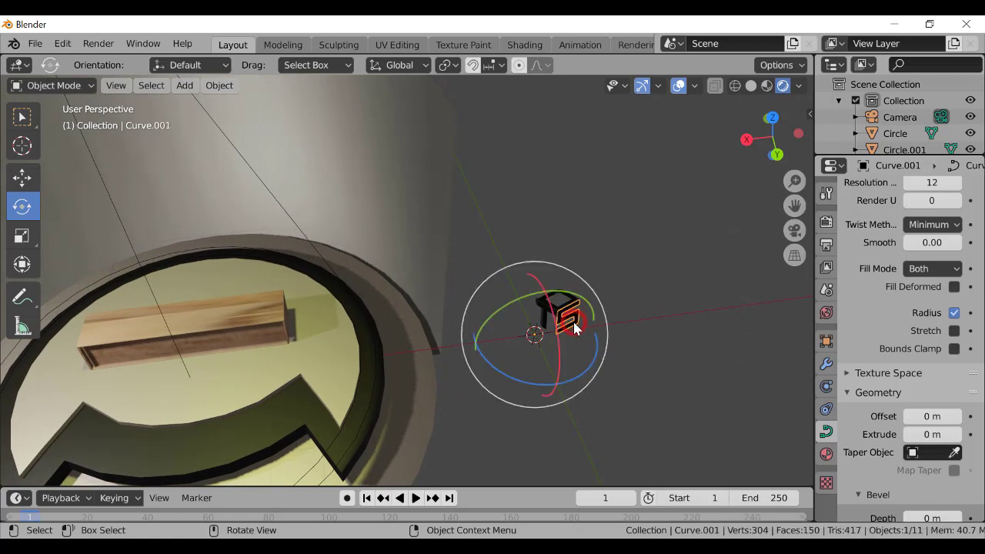
pyautogui.click(926, 417)
pyautogui.click(684, 307)
pyautogui.moveTo(634, 262); pyautogui.dragTo(500, 407)
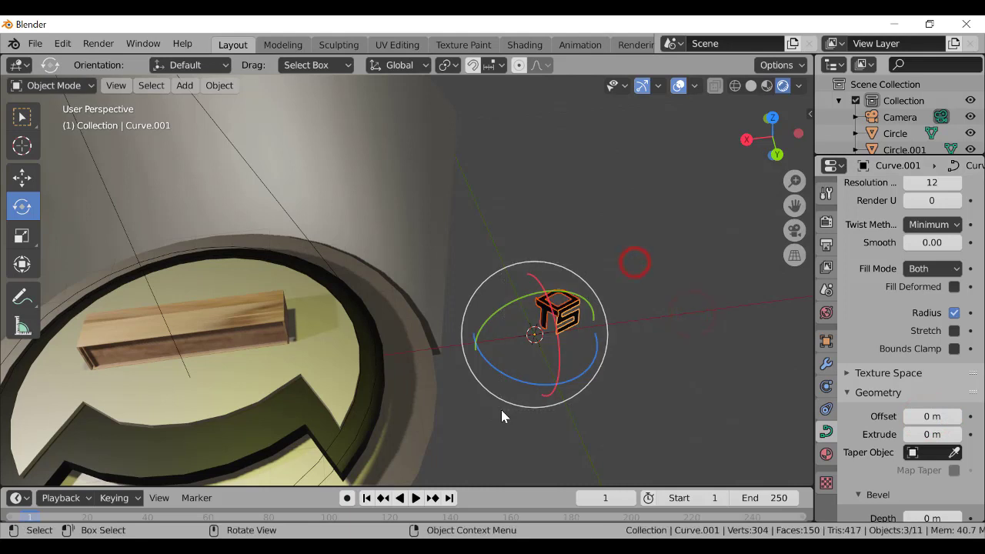
pyautogui.press('Delete')
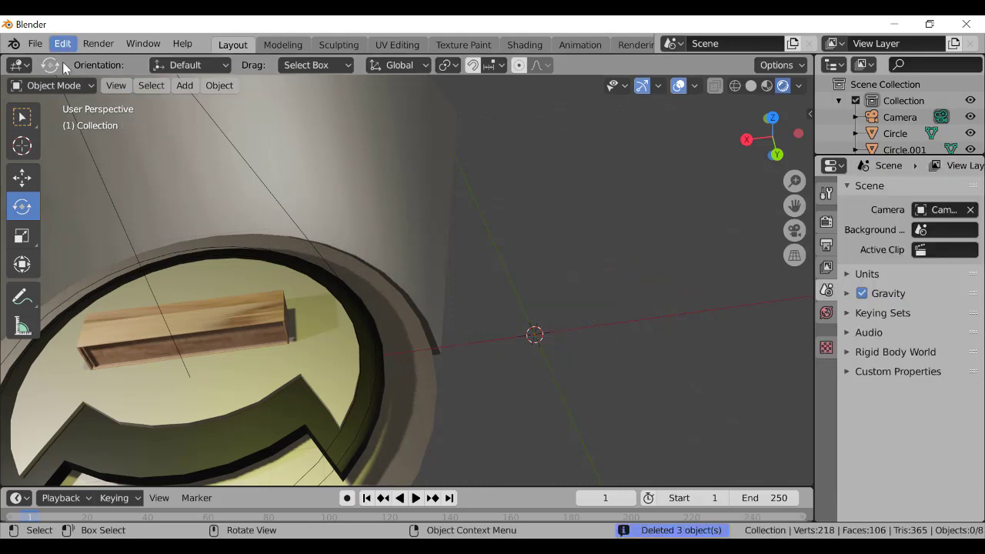
# Import the vector file Logo Animasi.svg from the Downloads folder into the scene
pyautogui.click(35, 43)
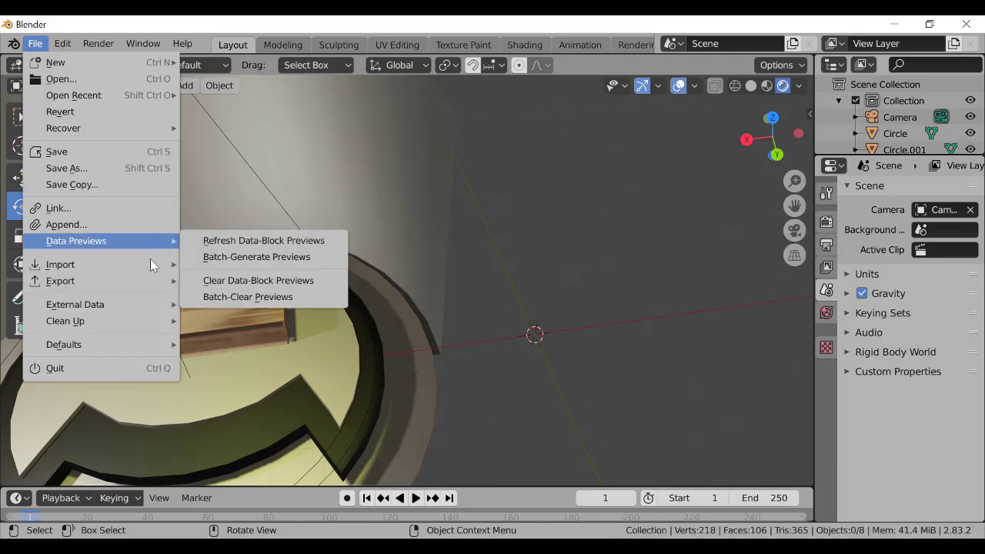
pyautogui.moveTo(152, 267)
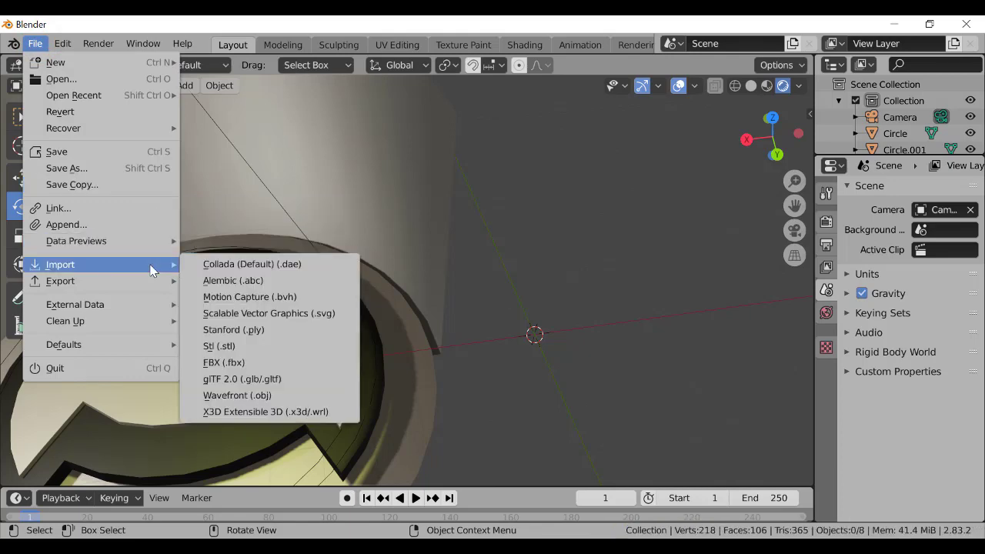
pyautogui.click(296, 315)
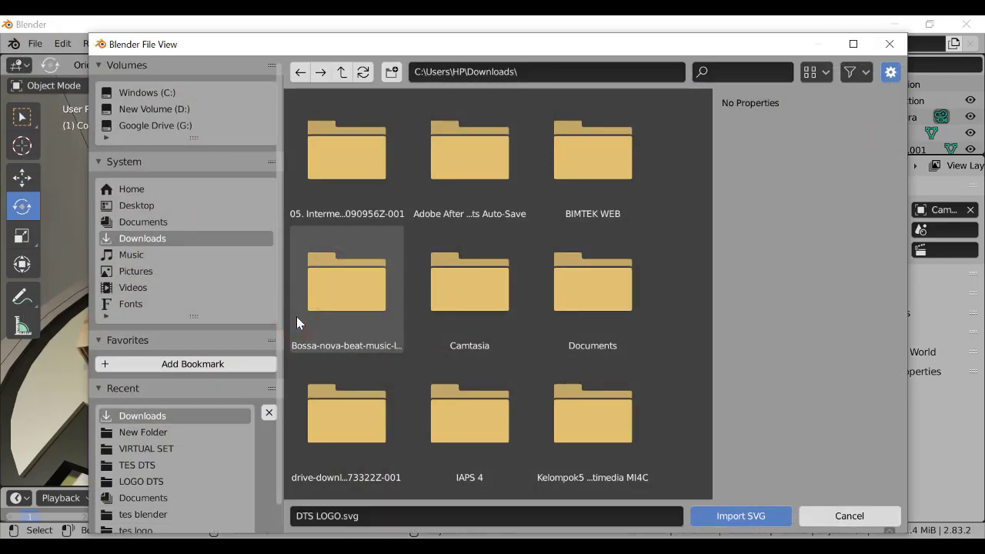
pyautogui.moveTo(705, 207); pyautogui.dragTo(741, 450)
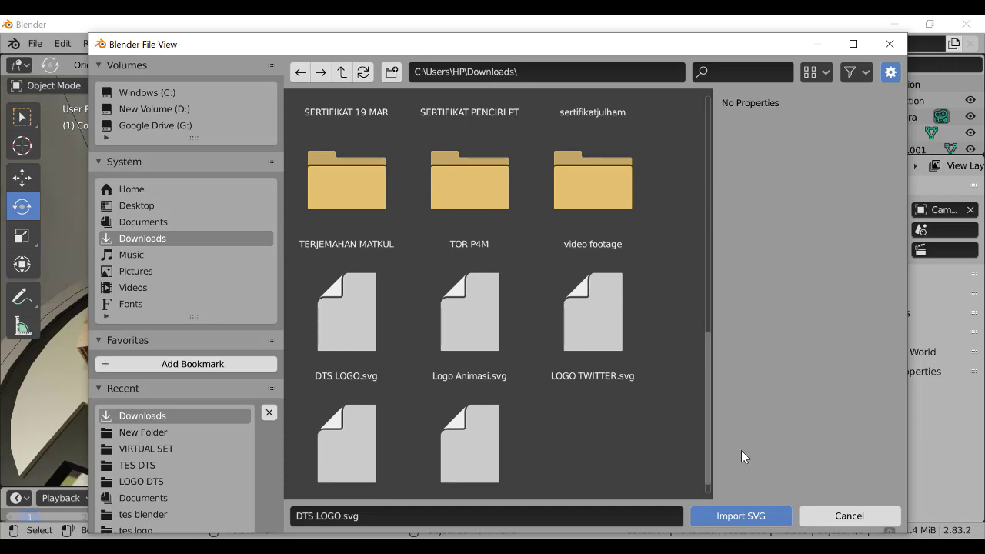
pyautogui.moveTo(709, 372); pyautogui.dragTo(708, 400)
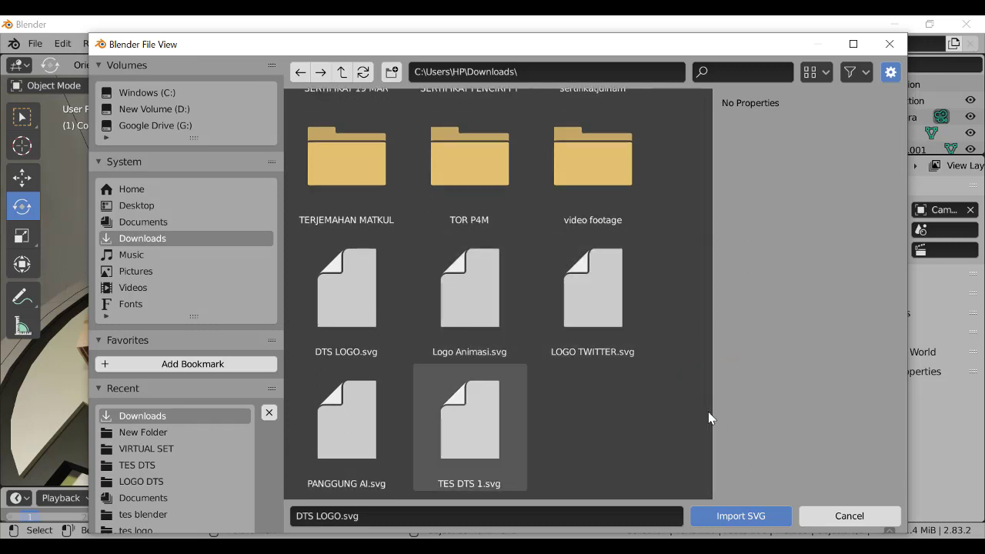
pyautogui.click(478, 327)
pyautogui.click(741, 516)
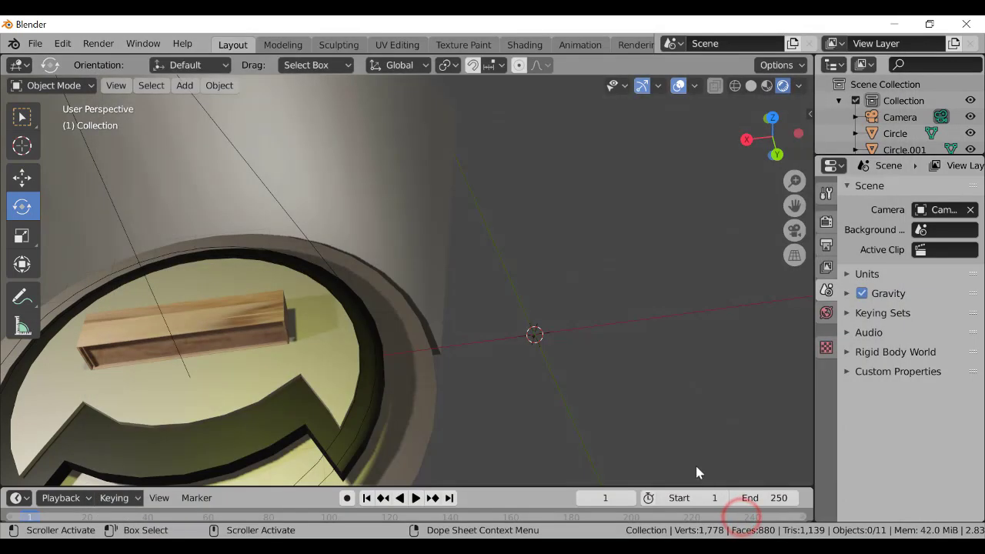
# Select all parts of the newly imported logo at the world origin and scale them up uniformly
pyautogui.moveTo(572, 331); pyautogui.dragTo(509, 376)
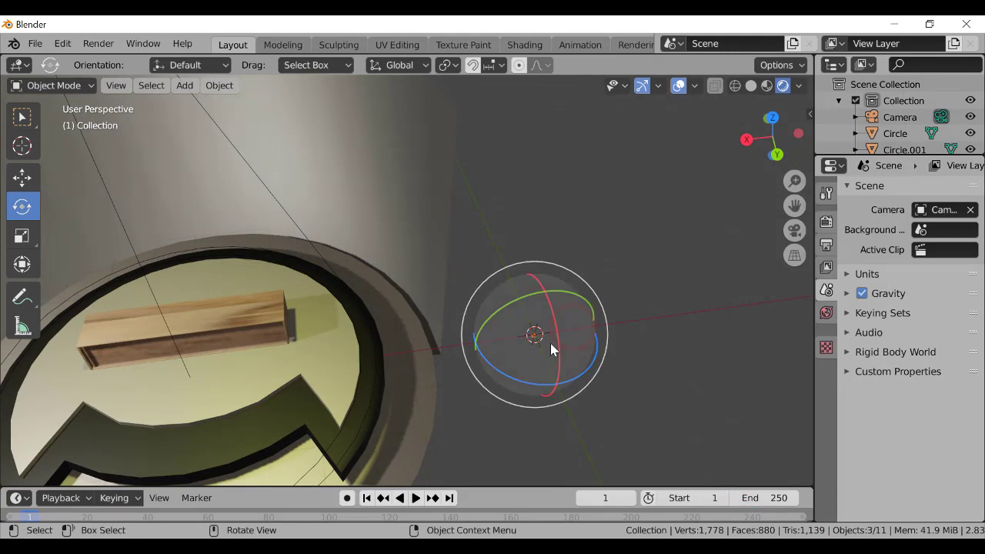
pyautogui.press('s')
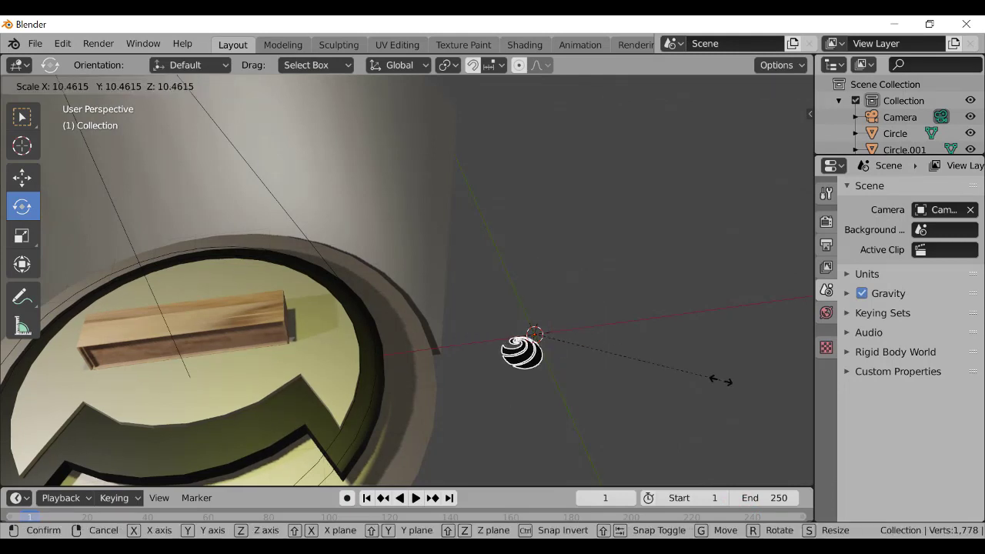
pyautogui.click(785, 396)
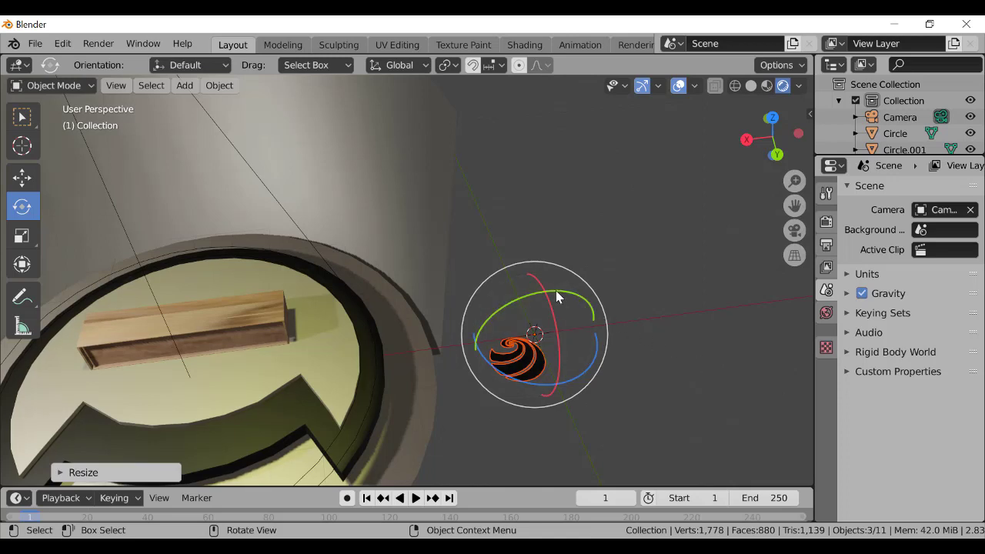
# Rotate the spiral logo upright around the Y axis, turn it around the Z axis to face forward, and deselect it
pyautogui.moveTo(555, 290); pyautogui.dragTo(150, 281)
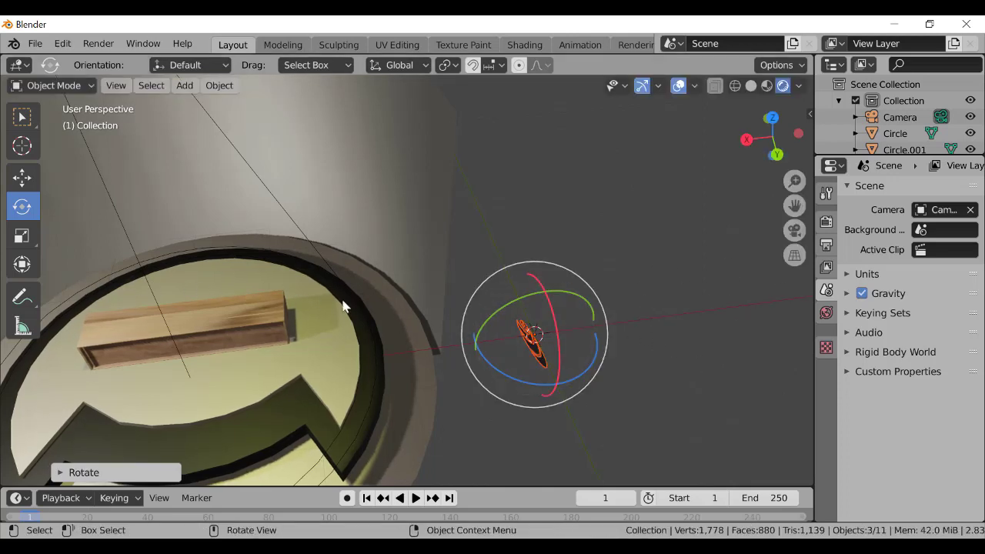
pyautogui.moveTo(491, 316); pyautogui.dragTo(534, 385)
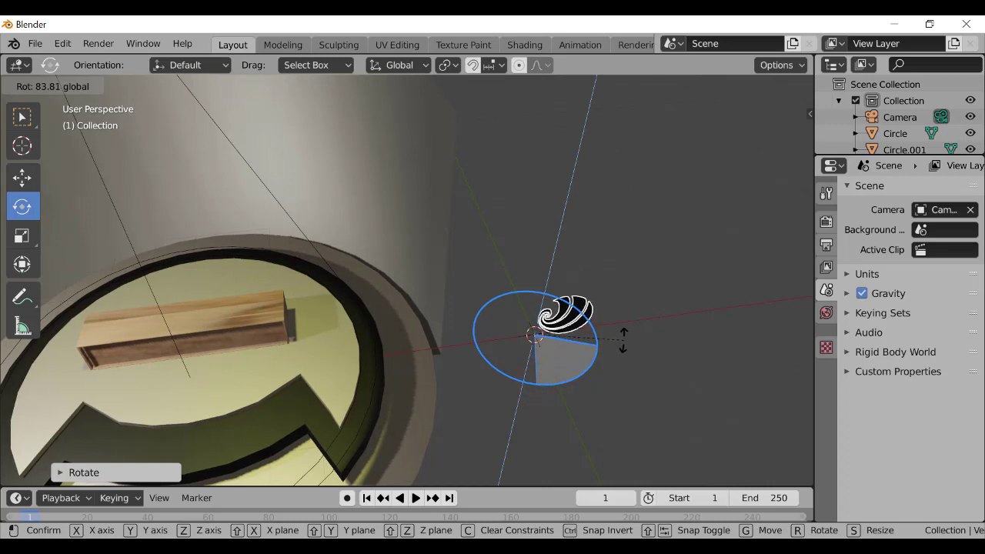
pyautogui.click(416, 337)
pyautogui.click(665, 297)
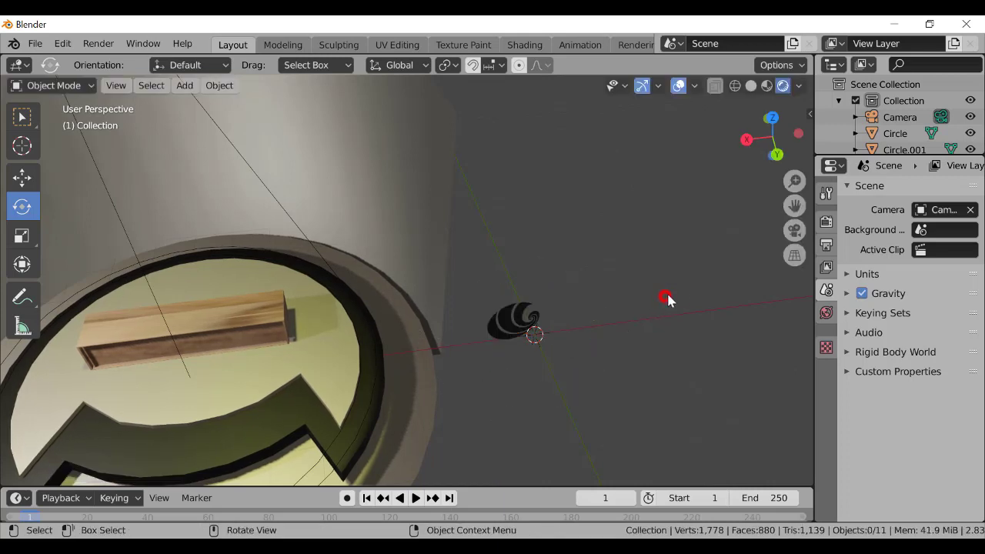
# Rotate all parts of the spiral logo around the Y axis so its swirl centre sits at the lower right, and deselect them
pyautogui.moveTo(800, 207); pyautogui.dragTo(678, 189)
pyautogui.moveTo(590, 299); pyautogui.dragTo(442, 425)
pyautogui.moveTo(518, 346); pyautogui.dragTo(548, 371)
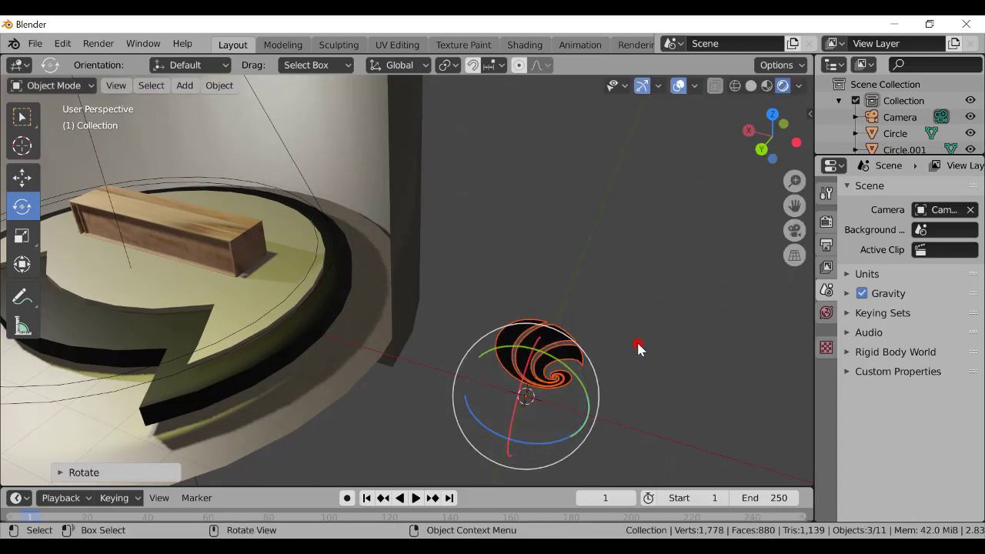
pyautogui.click(637, 341)
pyautogui.moveTo(764, 149); pyautogui.dragTo(775, 132)
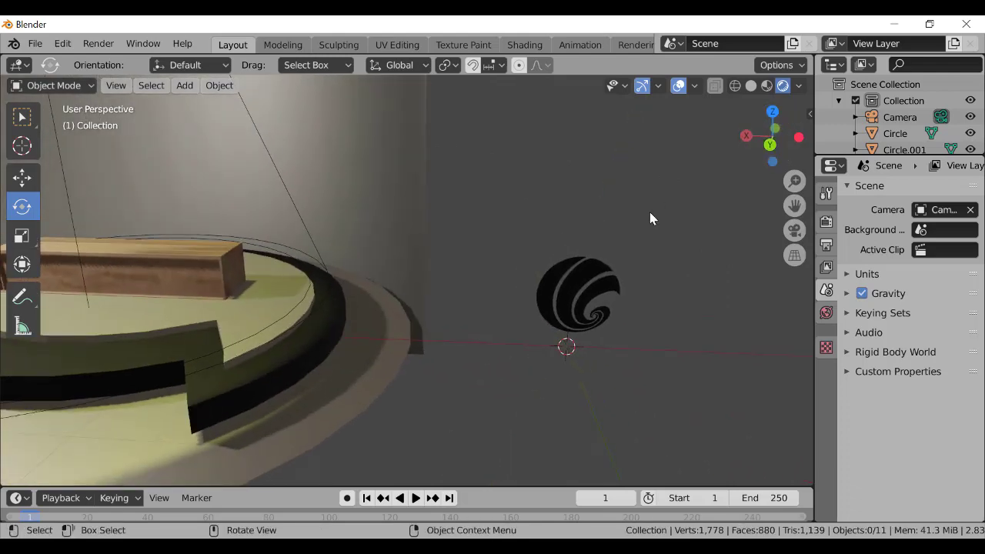
pyautogui.moveTo(649, 212); pyautogui.dragTo(528, 379)
pyautogui.click(744, 302)
# Extrude the outermost curve of the spiral logo by 0.01 m and deselect it
pyautogui.click(543, 312)
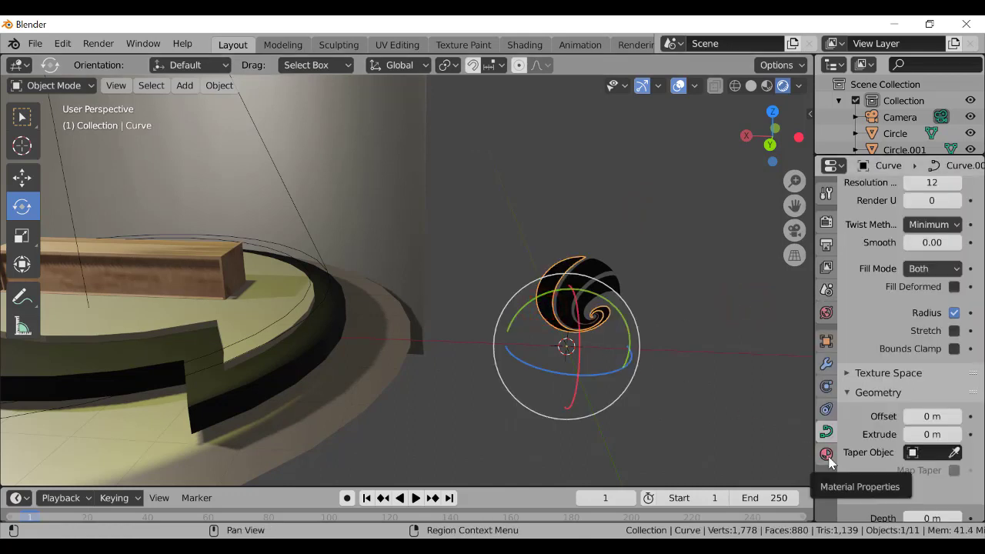
pyautogui.click(931, 431)
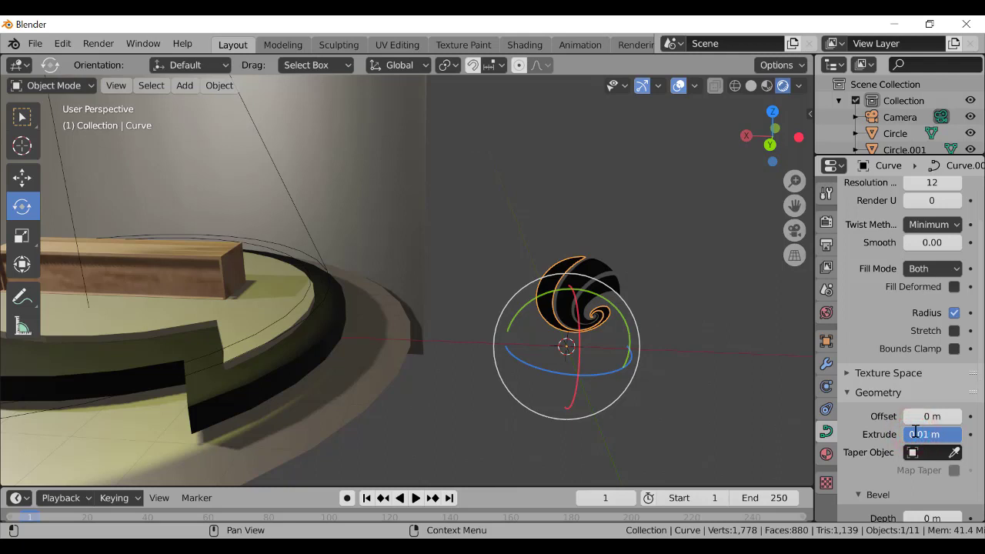
pyautogui.press('Return')
pyautogui.click(637, 241)
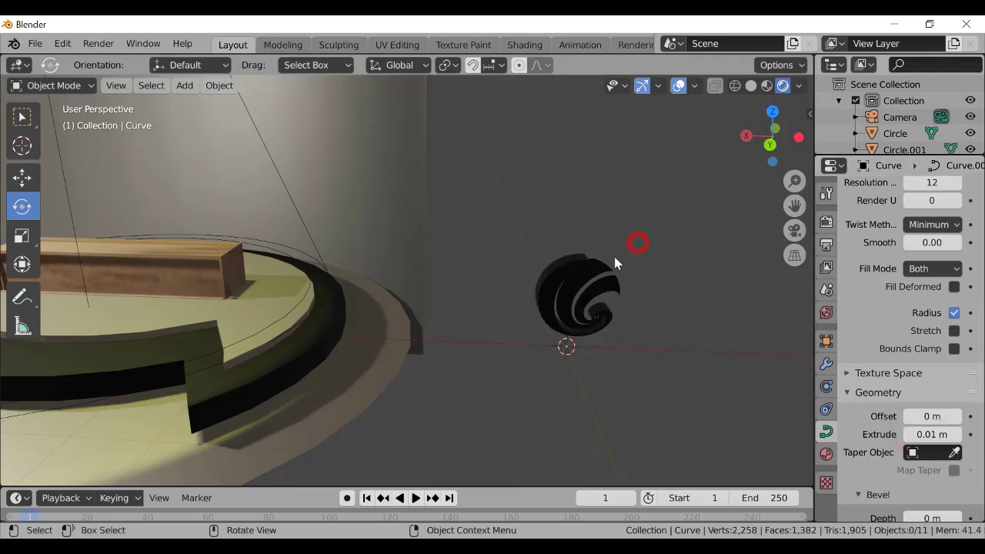
# Extrude the middle curve of the spiral logo by 0.01 m and deselect it
pyautogui.click(596, 271)
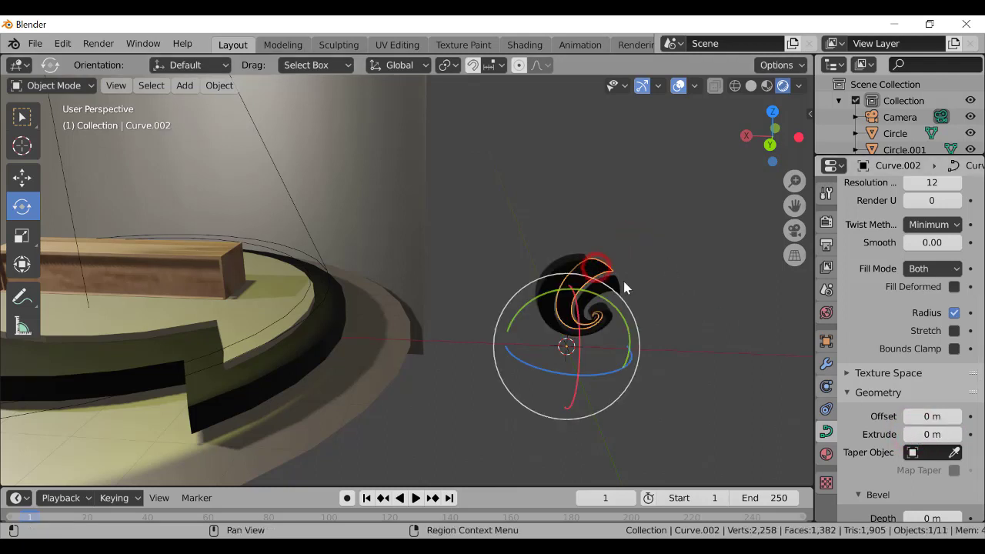
pyautogui.click(938, 437)
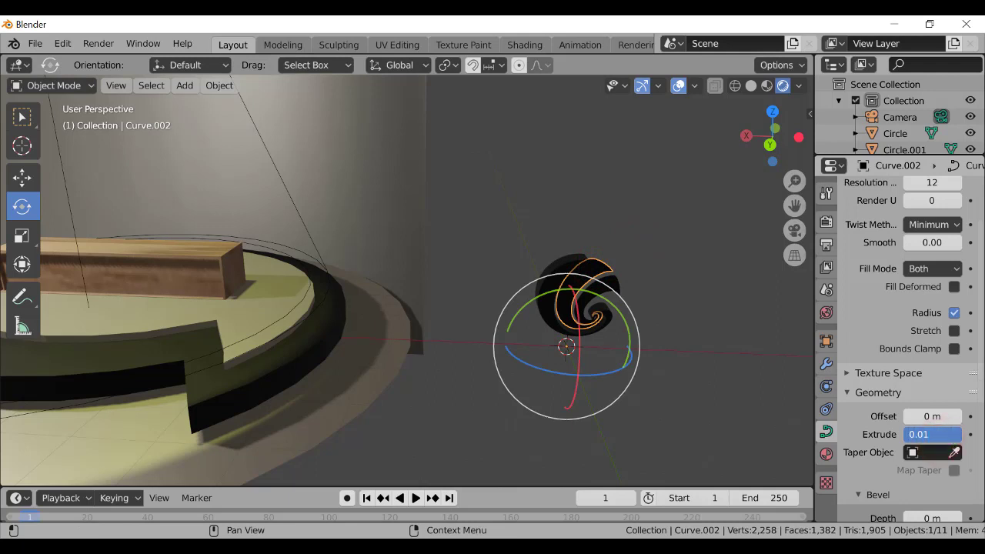
pyautogui.write('0.01')
pyautogui.press('Return')
pyautogui.click(688, 266)
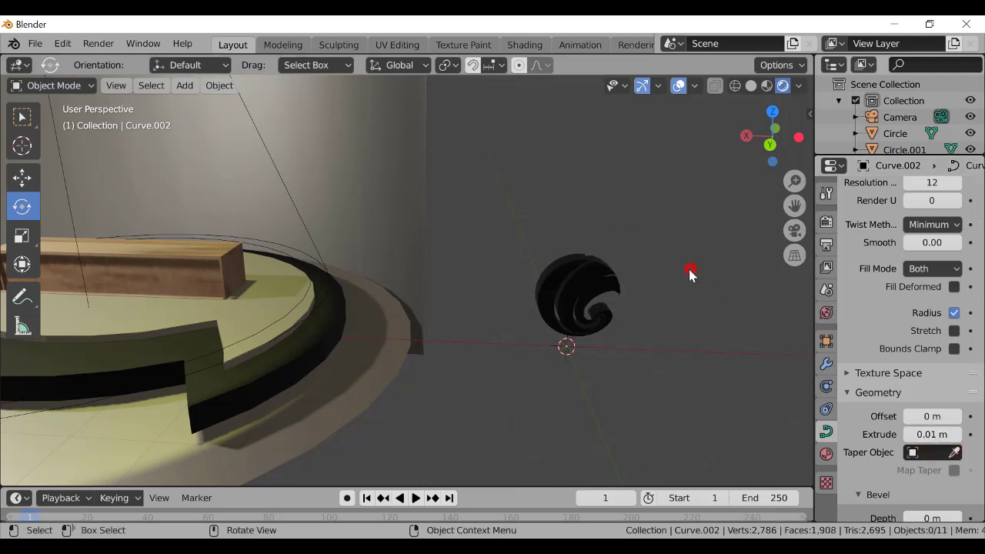
# Extrude the innermost curve of the spiral logo by 0.01 m and deselect it
pyautogui.click(613, 290)
pyautogui.click(930, 437)
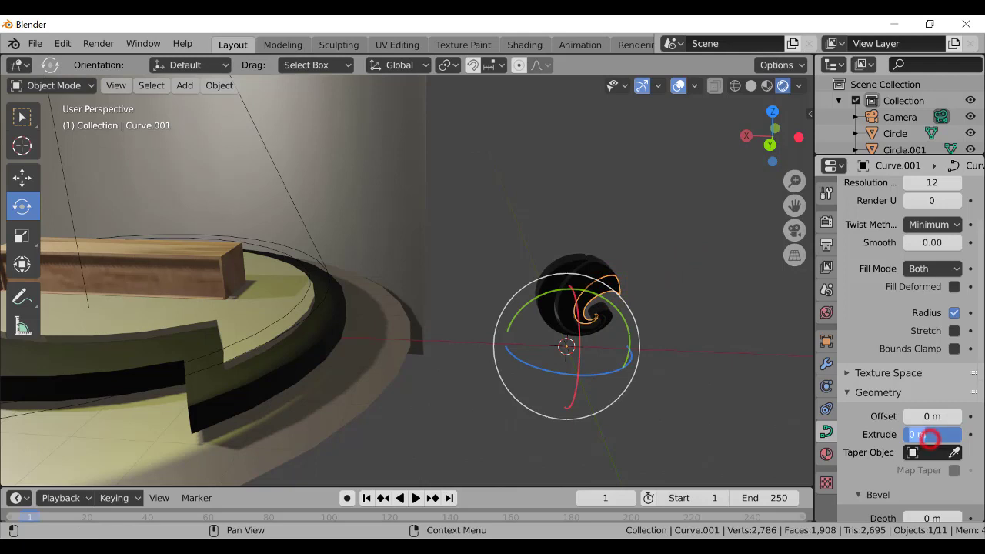
pyautogui.write('0.1')
pyautogui.press('Return')
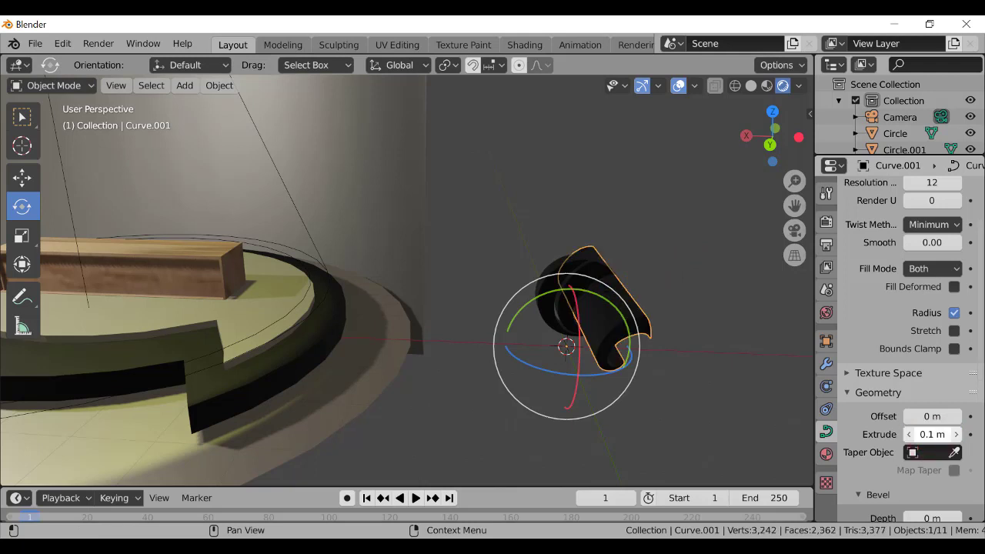
pyautogui.click(930, 432)
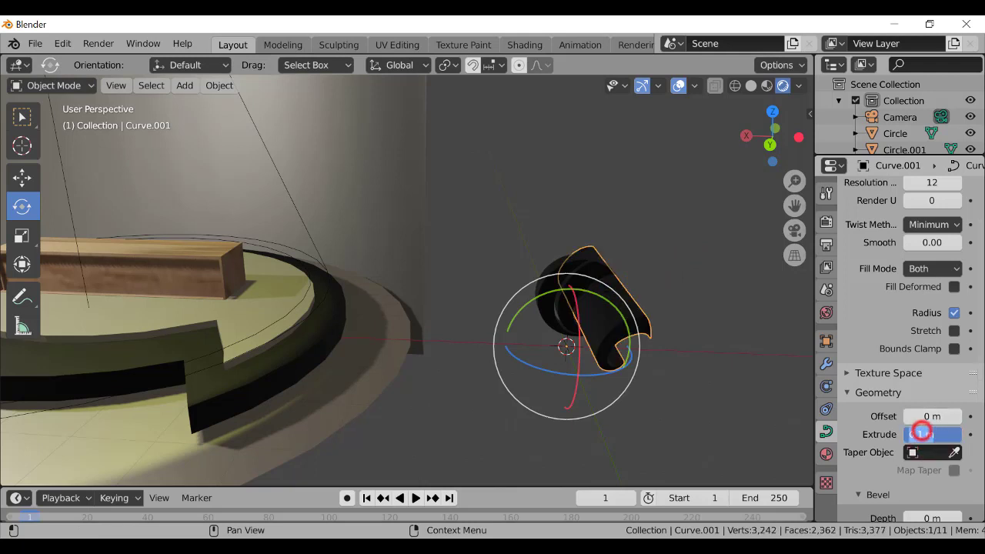
pyautogui.write('0.01')
pyautogui.press('Return')
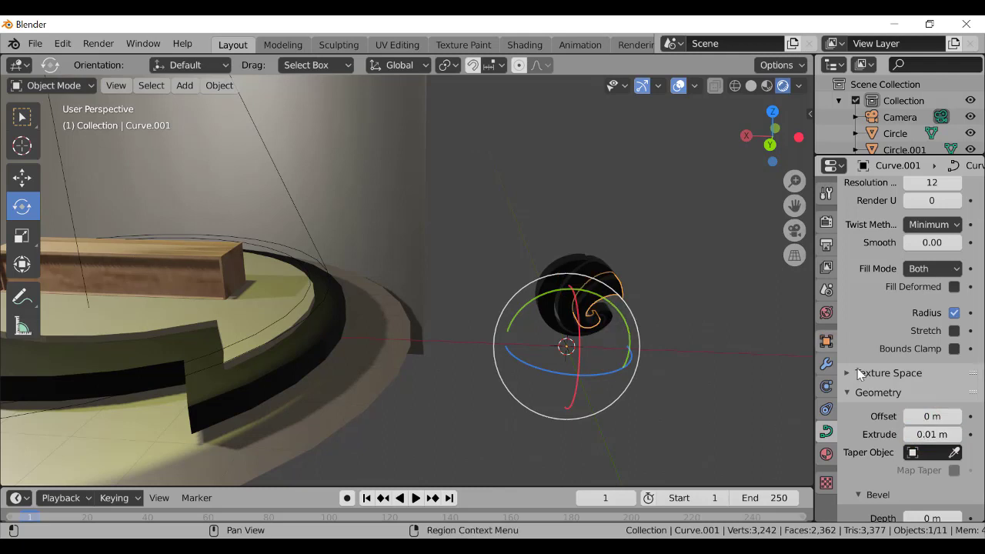
pyautogui.click(715, 231)
# Move all parts of the spiral logo along the X axis onto the stage in front of the wooden desk and scale them down uniformly
pyautogui.moveTo(545, 315); pyautogui.dragTo(529, 340)
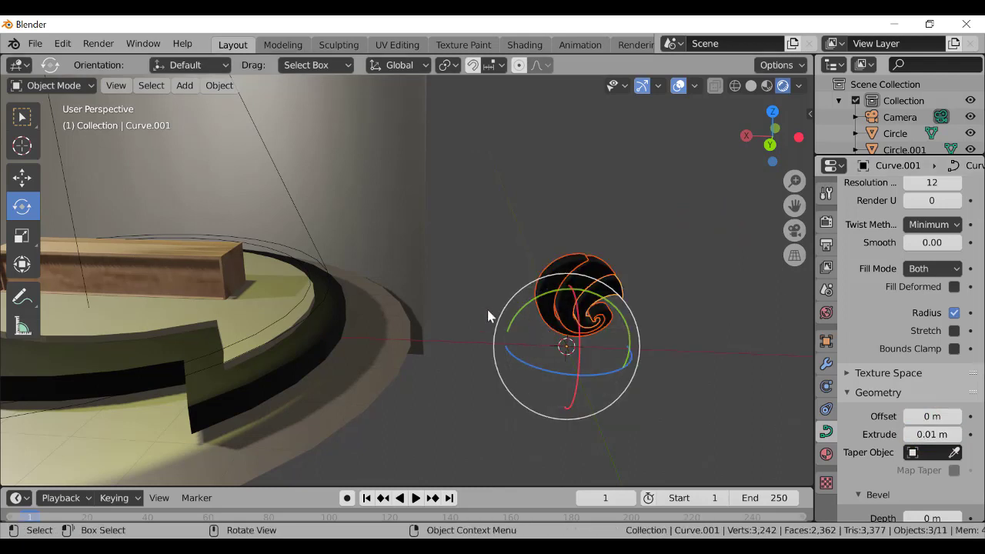
pyautogui.click(17, 182)
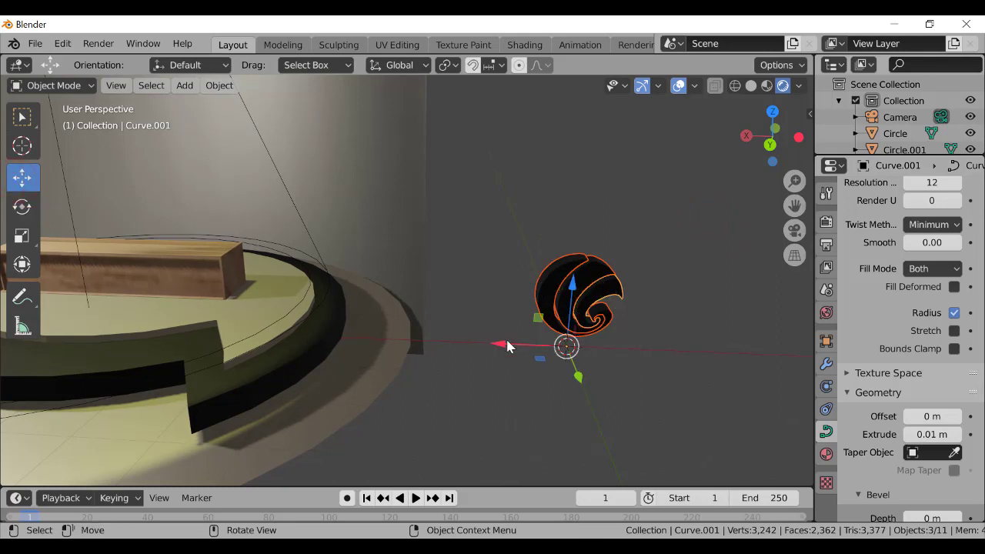
pyautogui.moveTo(506, 340); pyautogui.dragTo(29, 316)
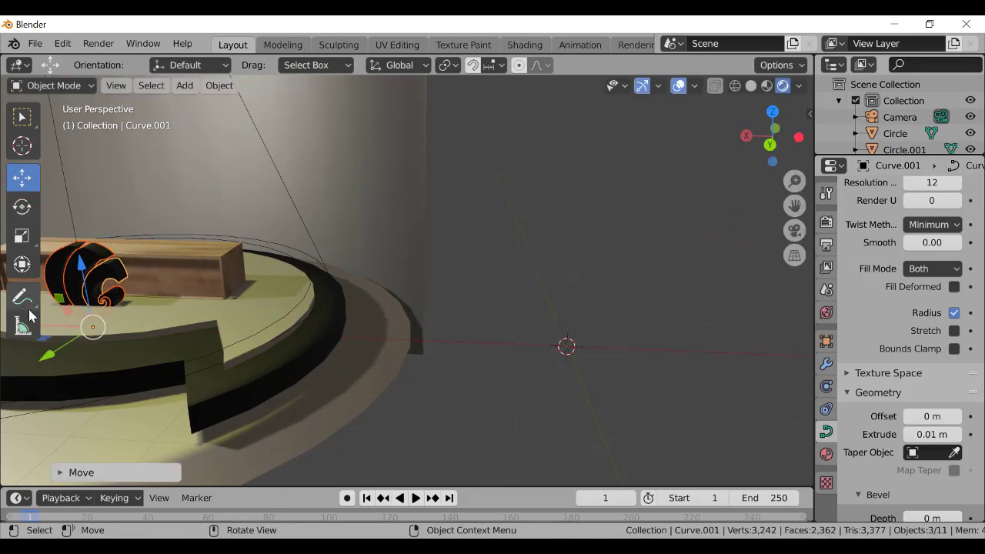
pyautogui.moveTo(794, 205); pyautogui.dragTo(370, 230)
pyautogui.press('s')
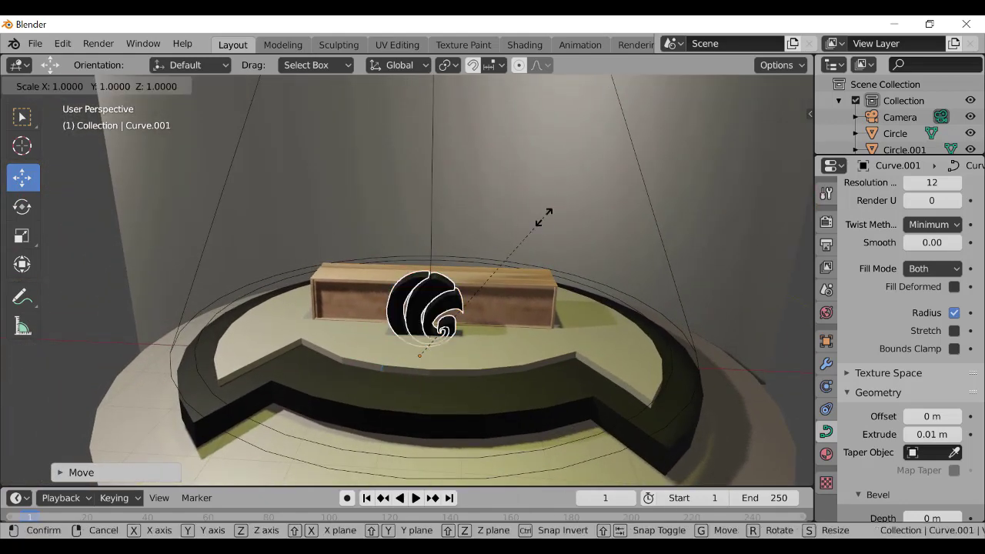
pyautogui.click(505, 261)
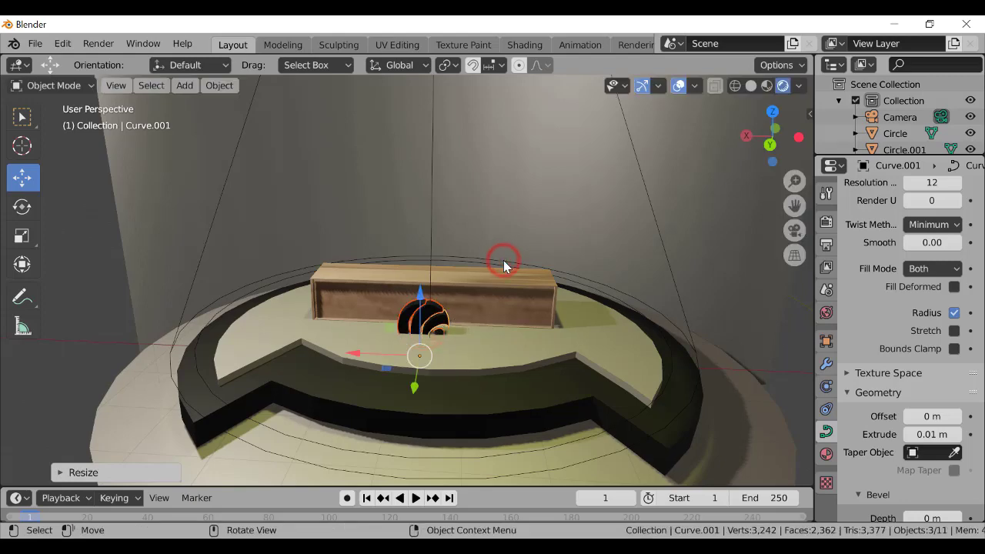
# Raise the logo along the Z axis above the stage floor and scale it down further to fit the desk's front
pyautogui.moveTo(794, 180); pyautogui.dragTo(795, 215)
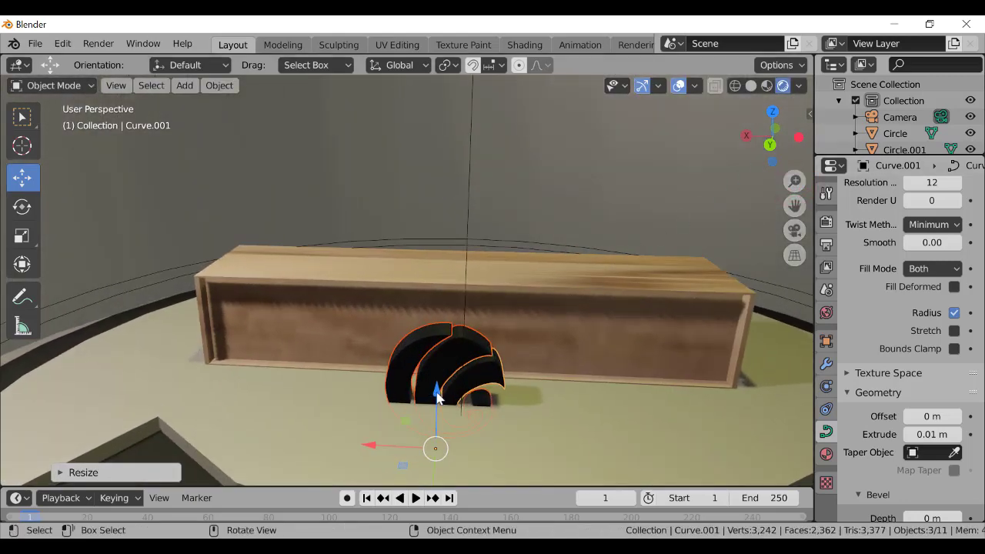
pyautogui.moveTo(437, 394); pyautogui.dragTo(466, 323)
pyautogui.press('s')
pyautogui.click(440, 377)
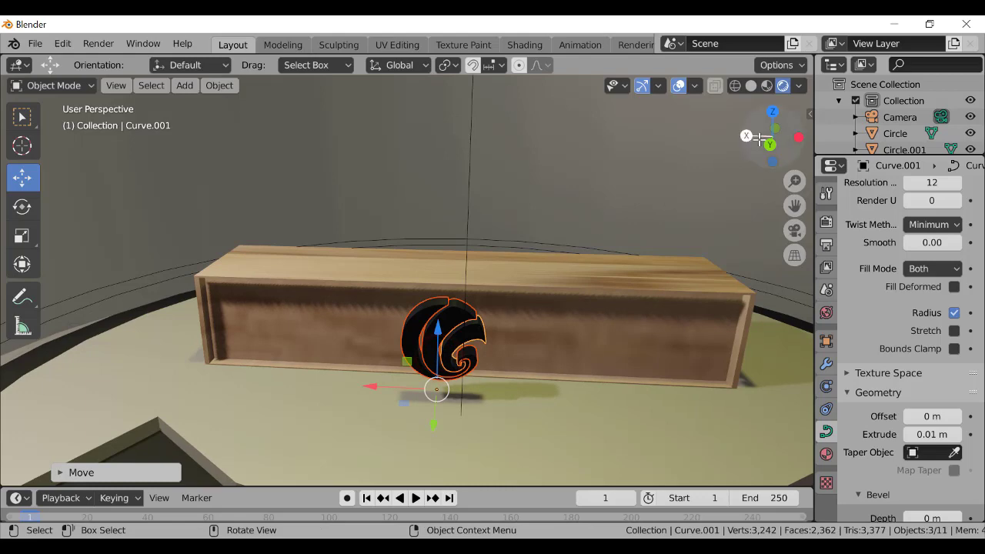
# Move the logo along the Y axis against the desk's front panel, shift it toward the middle along X, and lower it slightly
pyautogui.moveTo(758, 138); pyautogui.dragTo(140, 165)
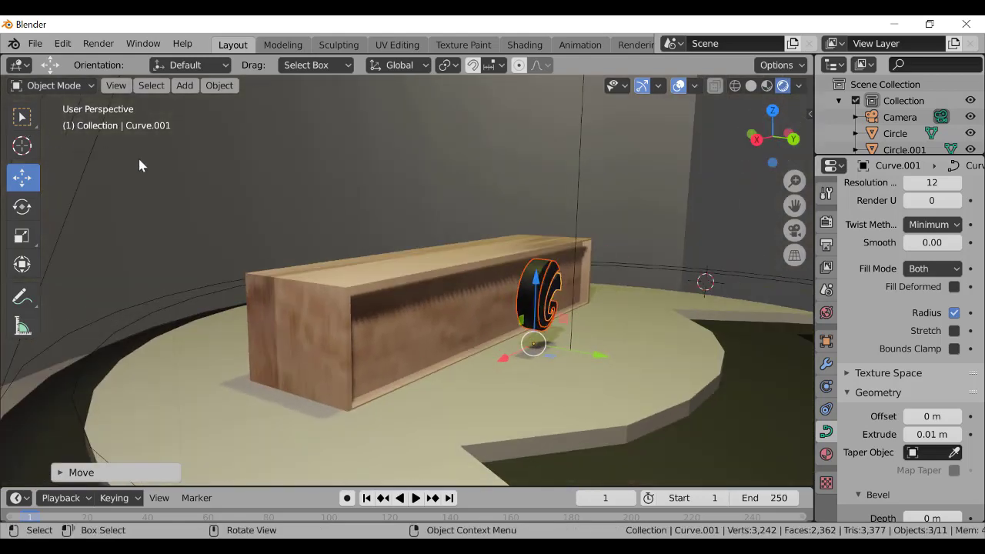
pyautogui.moveTo(541, 285); pyautogui.dragTo(542, 300)
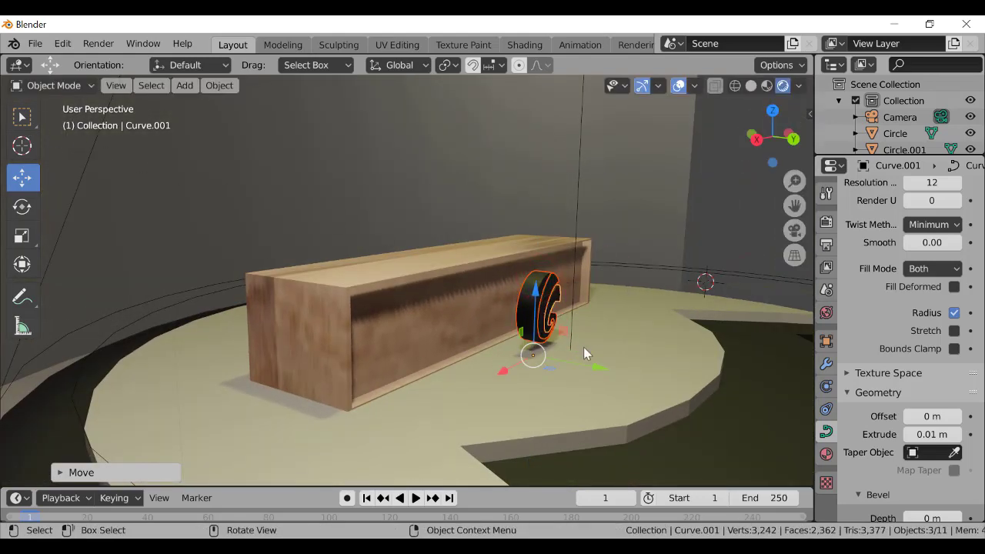
pyautogui.moveTo(599, 368); pyautogui.dragTo(554, 356)
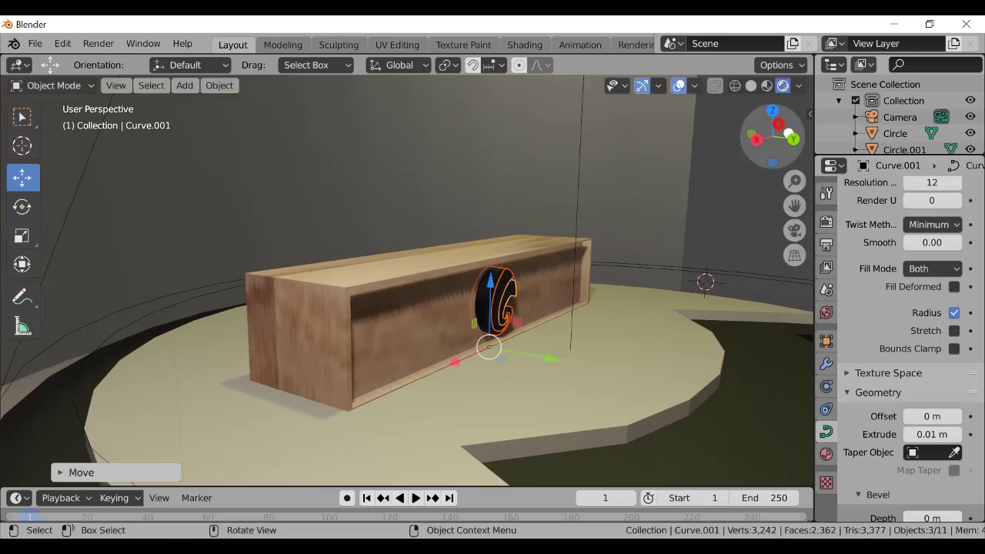
pyautogui.moveTo(759, 140); pyautogui.dragTo(782, 133)
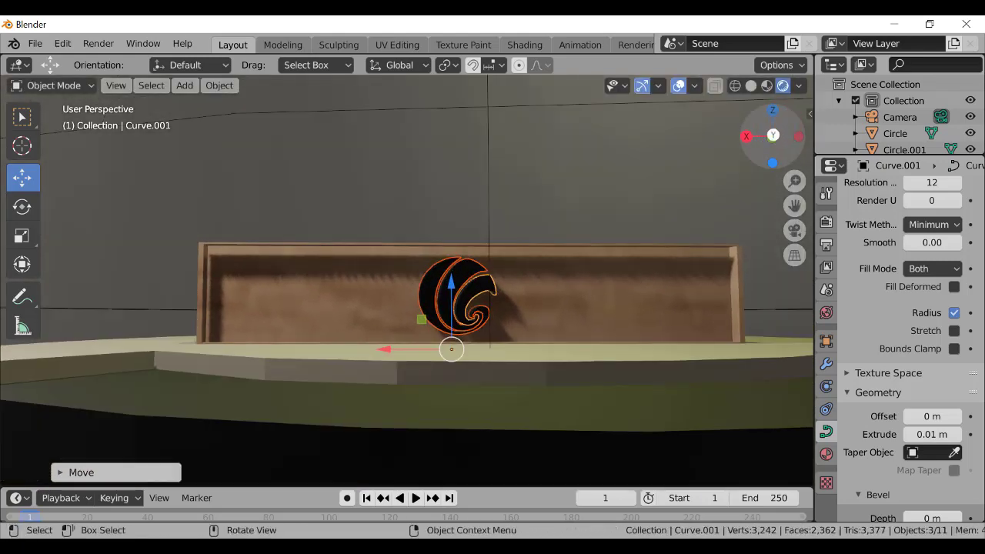
pyautogui.moveTo(384, 352)
pyautogui.mouseDown()
pyautogui.moveTo(416, 346)
pyautogui.moveTo(400, 351)
pyautogui.mouseUp()
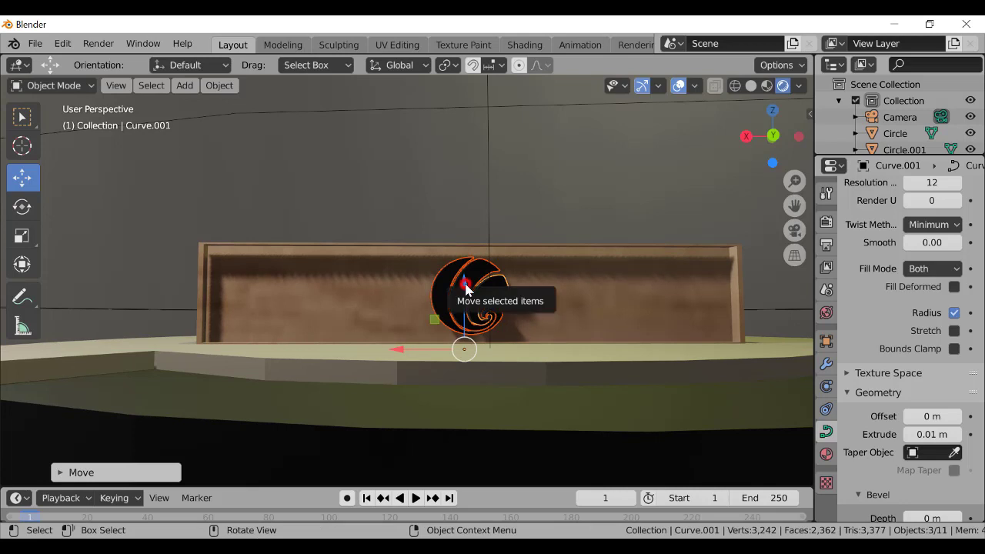
pyautogui.moveTo(464, 289); pyautogui.dragTo(464, 290)
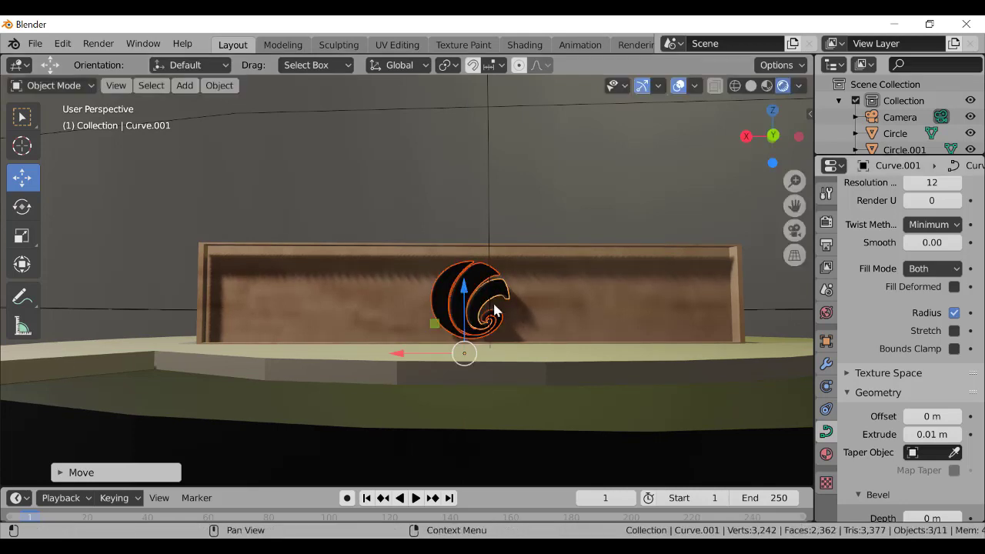
# Set the logo material's base color to light grey with an HSV value of about 0.833 and deselect the logo
pyautogui.click(826, 455)
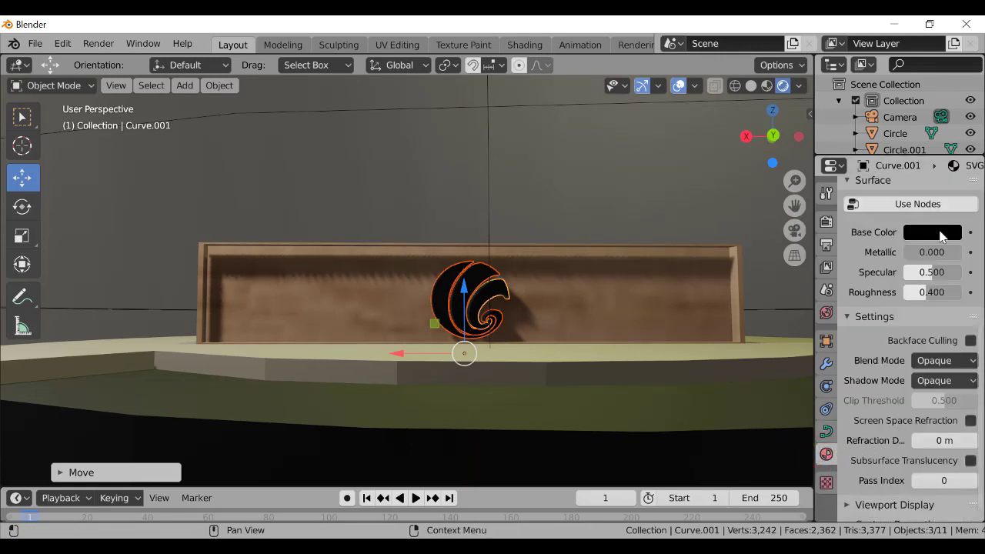
pyautogui.click(940, 232)
pyautogui.click(945, 278)
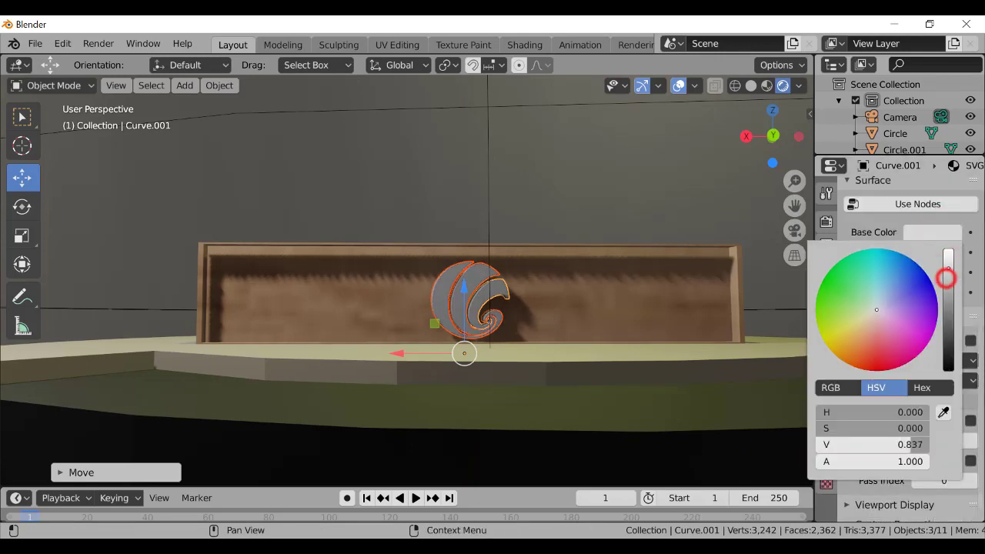
pyautogui.moveTo(945, 278)
pyautogui.mouseDown()
pyautogui.moveTo(948, 253)
pyautogui.moveTo(949, 283)
pyautogui.moveTo(950, 270)
pyautogui.mouseUp()
pyautogui.click(949, 293)
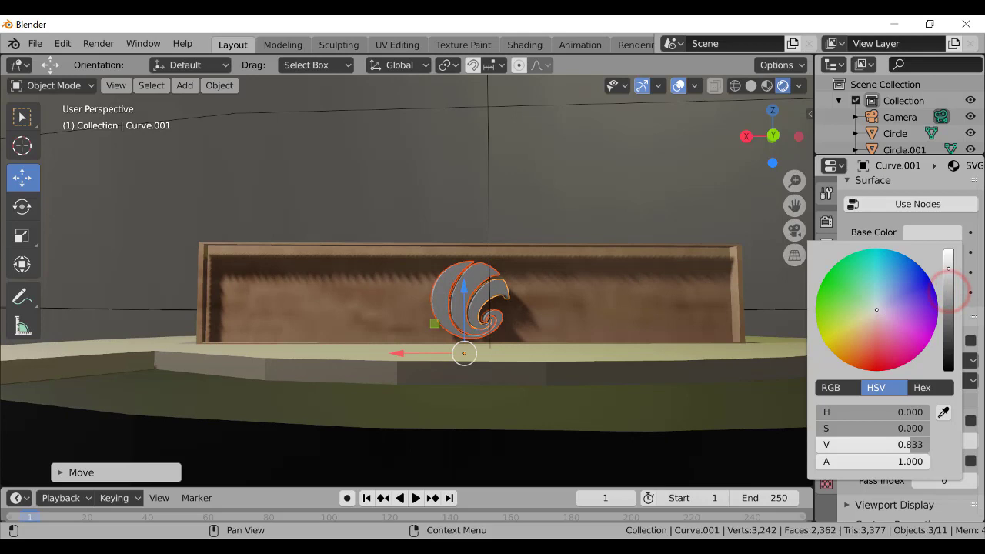
pyautogui.click(638, 214)
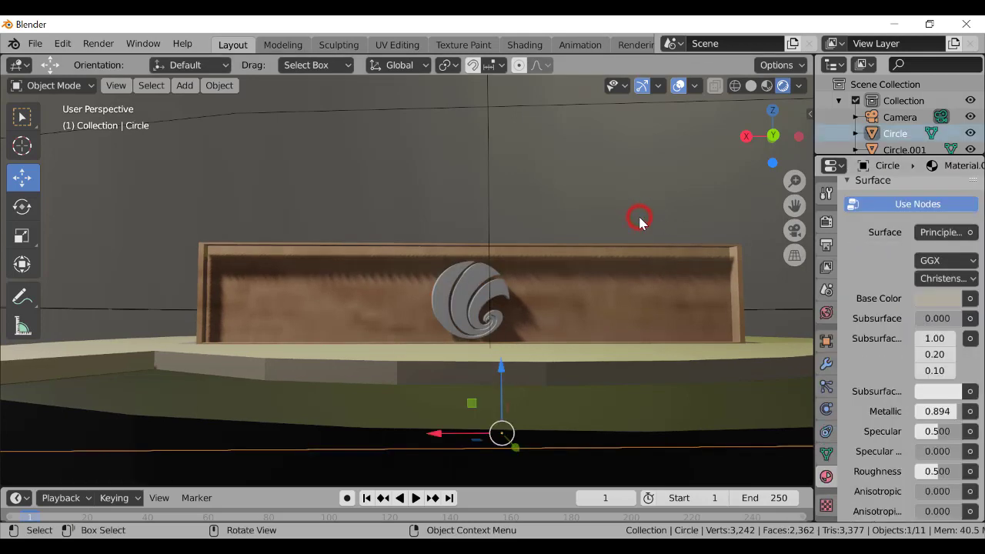
# Select the logo parts again, raise the Metallic value of the active part's material, and deselect the logo
pyautogui.click(477, 315)
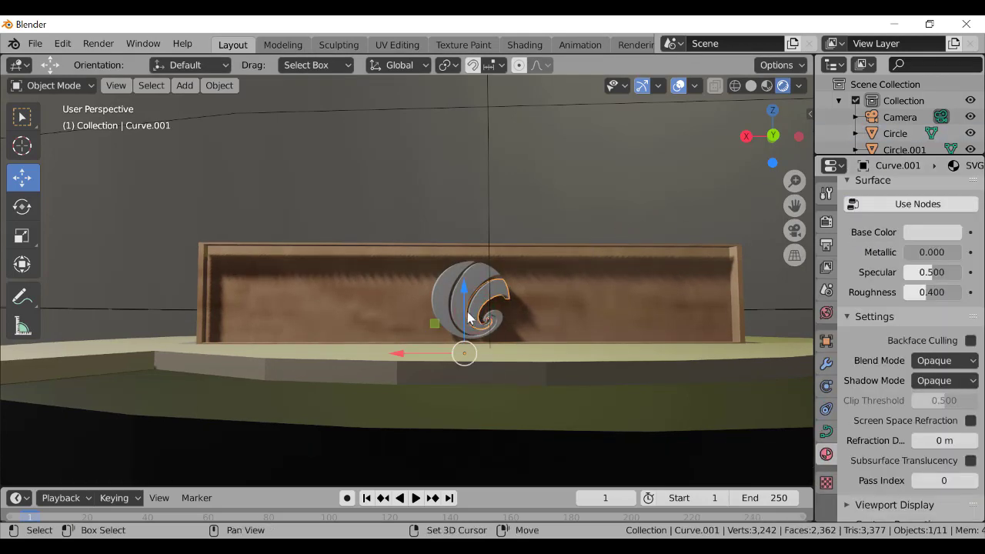
pyautogui.click(465, 319)
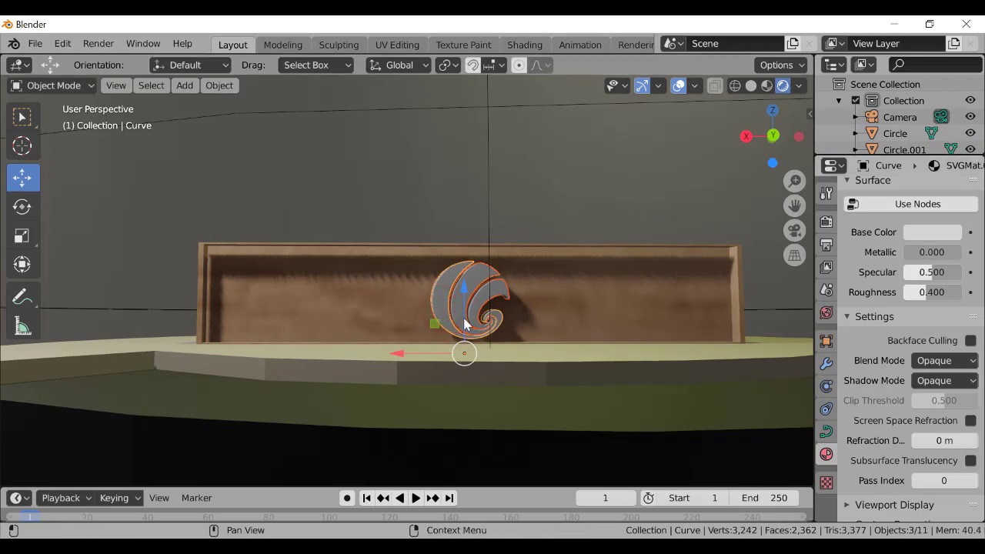
pyautogui.click(827, 481)
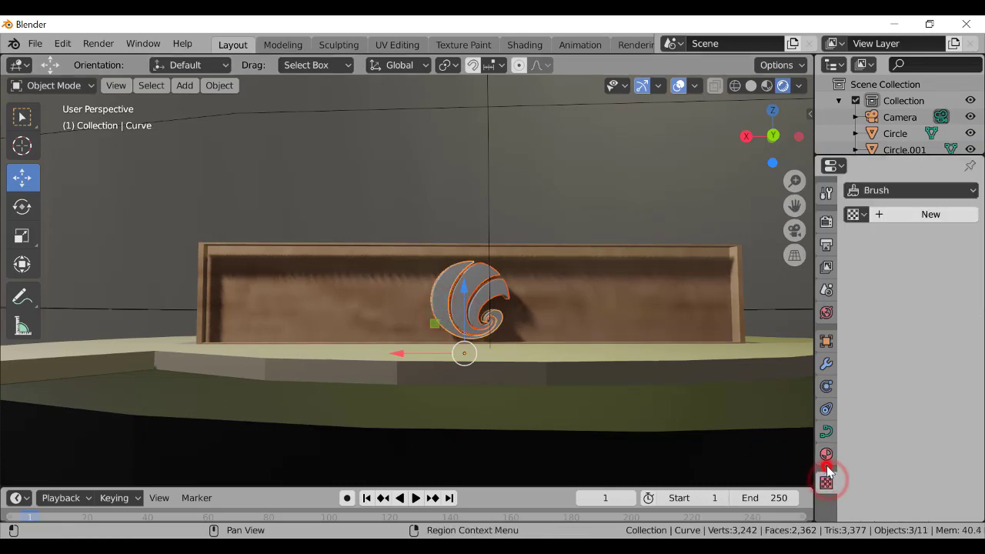
pyautogui.click(827, 455)
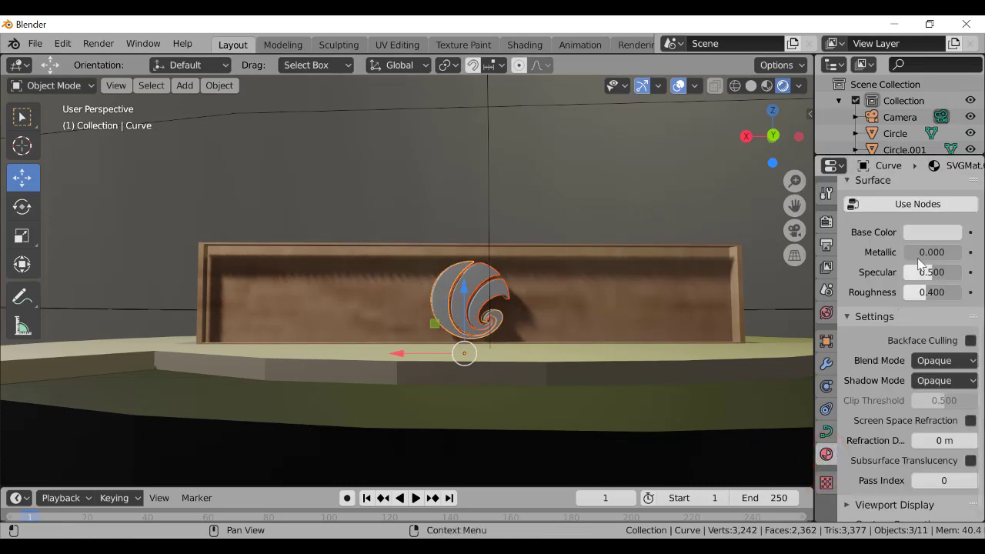
pyautogui.moveTo(918, 254); pyautogui.dragTo(954, 254)
pyautogui.click(589, 220)
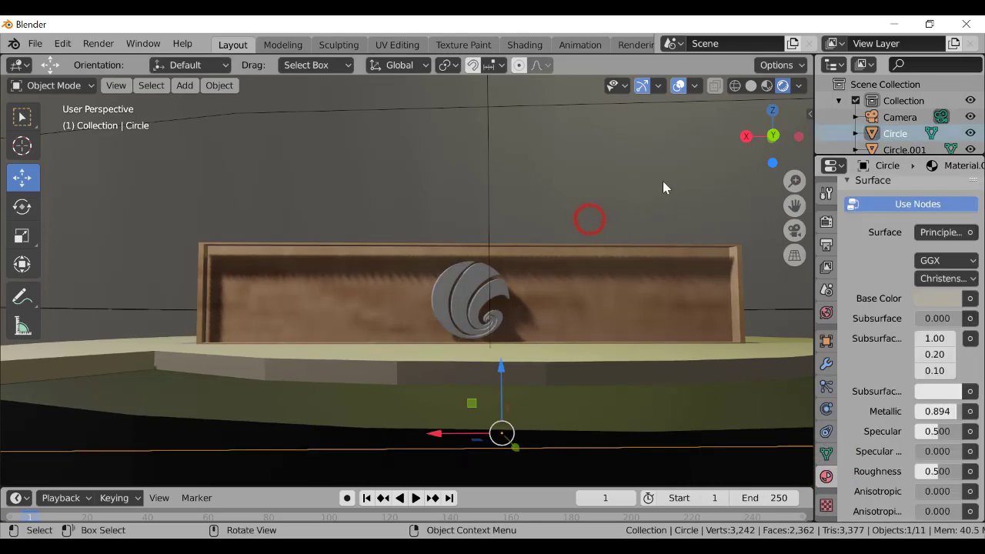
# Examine the logo on the desk from the side, and the whole stage with its backdrop from the front
pyautogui.moveTo(768, 137); pyautogui.dragTo(704, 203)
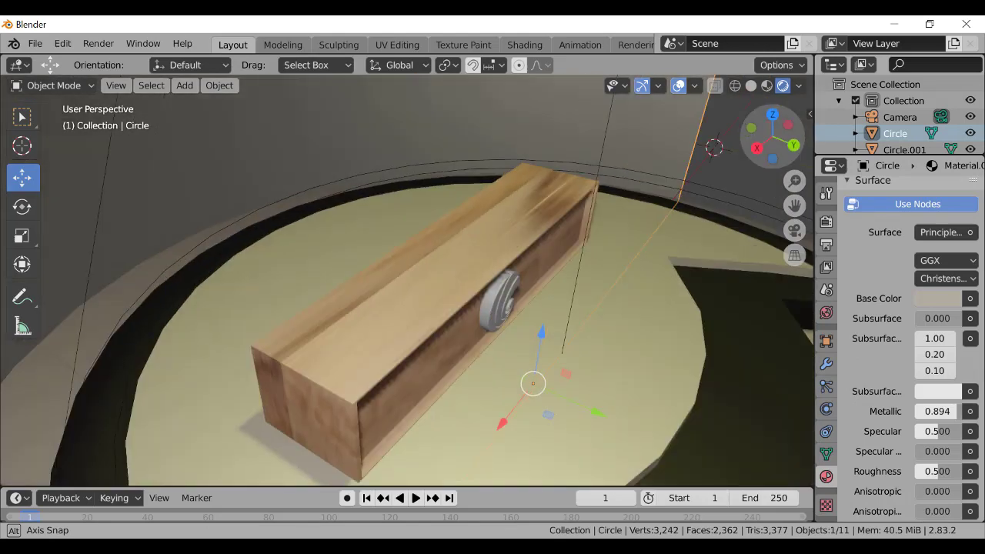
pyautogui.moveTo(714, 146); pyautogui.dragTo(777, 254)
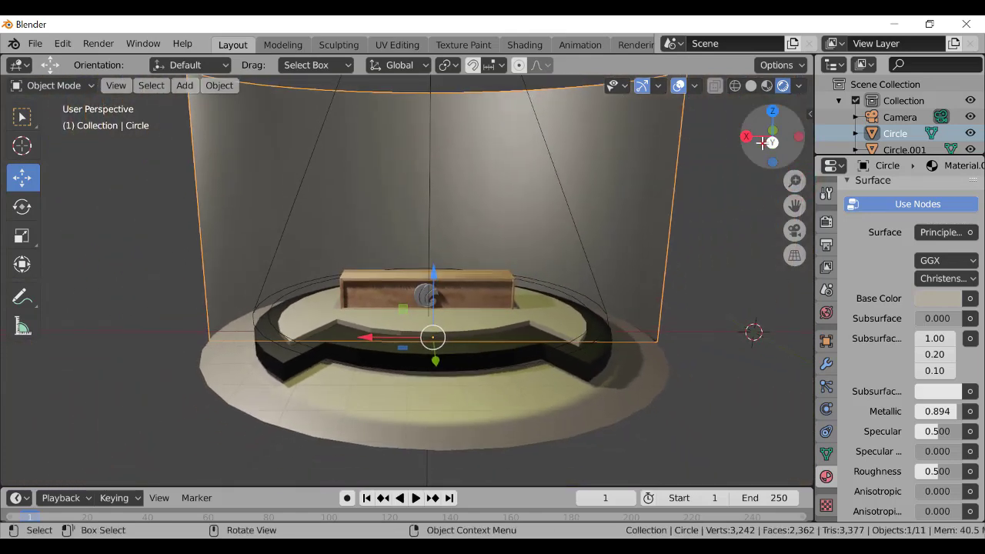
pyautogui.moveTo(761, 142); pyautogui.dragTo(762, 141)
pyautogui.moveTo(759, 323)
pyautogui.mouseDown()
pyautogui.moveTo(747, 330)
pyautogui.moveTo(737, 319)
pyautogui.moveTo(653, 306)
pyautogui.moveTo(781, 374)
pyautogui.moveTo(743, 328)
pyautogui.mouseUp()
pyautogui.moveTo(761, 141)
pyautogui.mouseDown()
pyautogui.moveTo(850, 129)
pyautogui.moveTo(762, 133)
pyautogui.mouseUp()
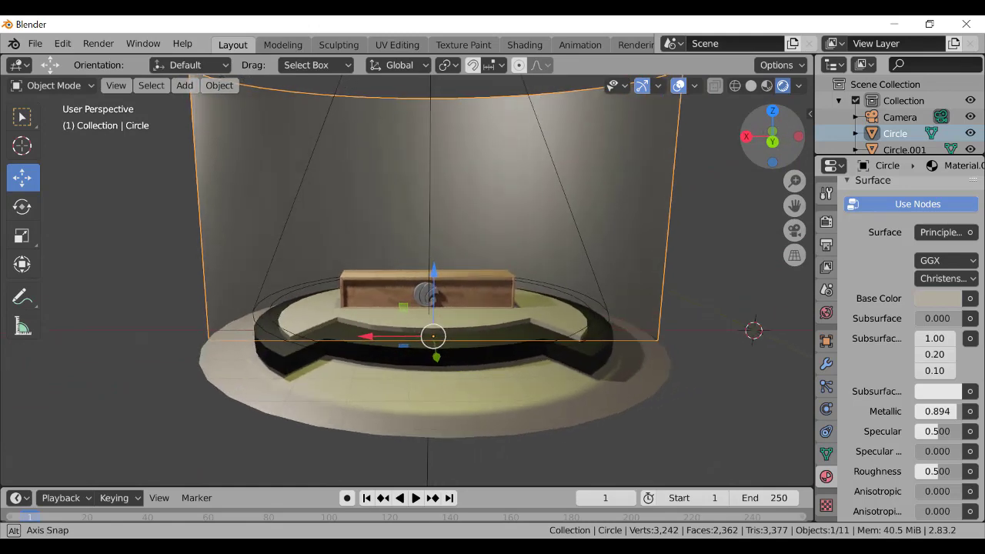
pyautogui.moveTo(761, 133)
pyautogui.mouseDown()
pyautogui.moveTo(759, 195)
pyautogui.moveTo(763, 99)
pyautogui.moveTo(763, 130)
pyautogui.mouseUp()
pyautogui.moveTo(796, 185)
pyautogui.mouseDown()
pyautogui.moveTo(796, 211)
pyautogui.moveTo(795, 180)
pyautogui.mouseUp()
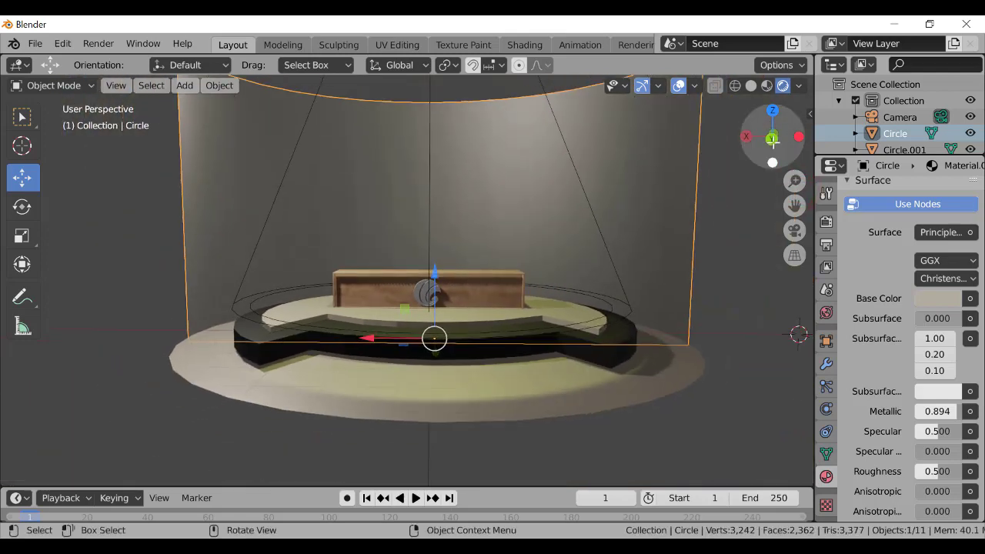
pyautogui.moveTo(772, 138); pyautogui.dragTo(775, 137)
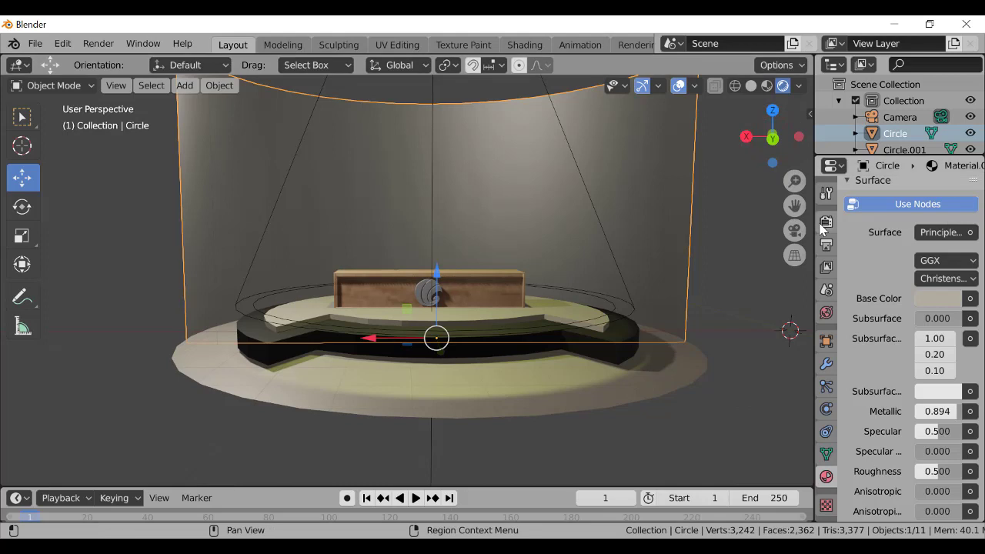
# Set the world background color to black with an HSV value of 0, deselect the backdrop, and view the stage against it
pyautogui.click(826, 312)
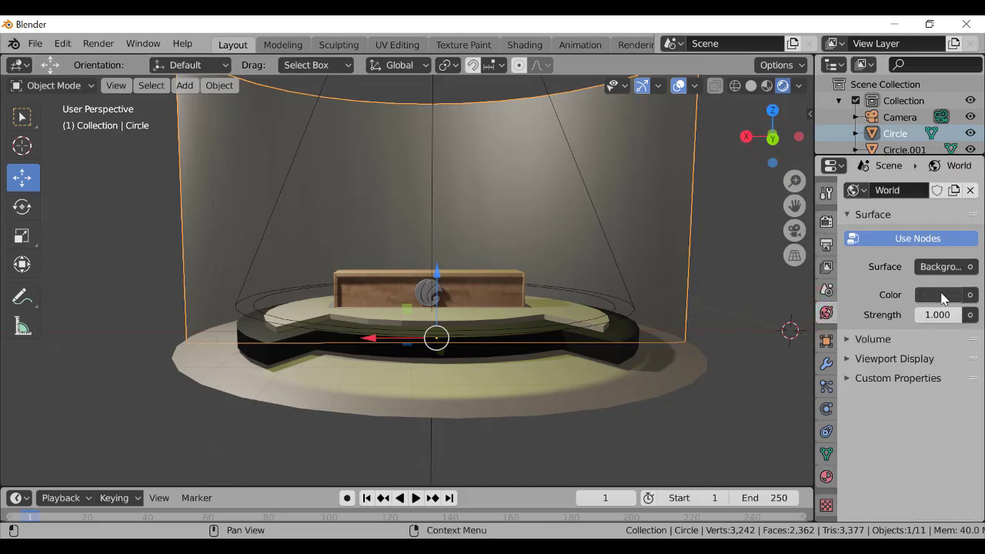
pyautogui.click(940, 295)
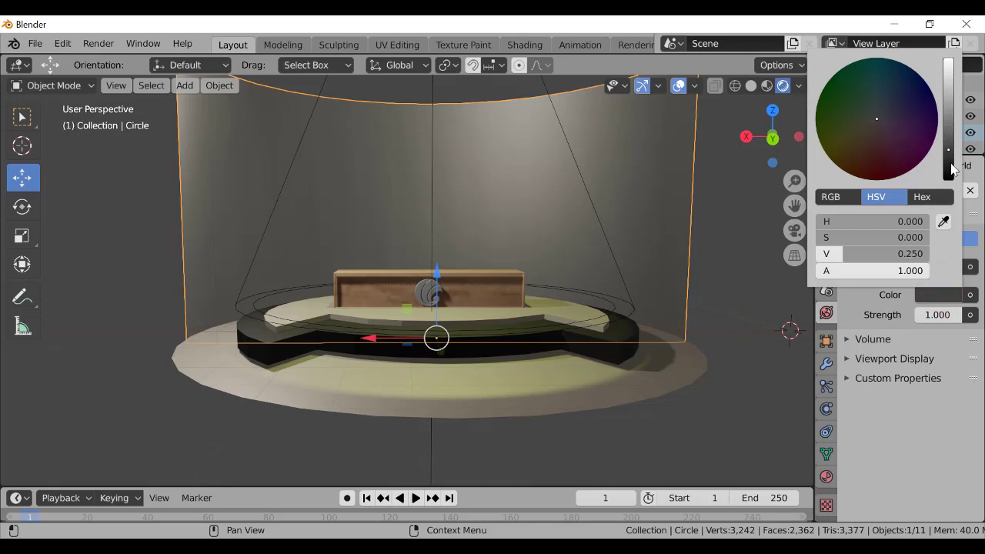
pyautogui.moveTo(953, 169); pyautogui.dragTo(949, 179)
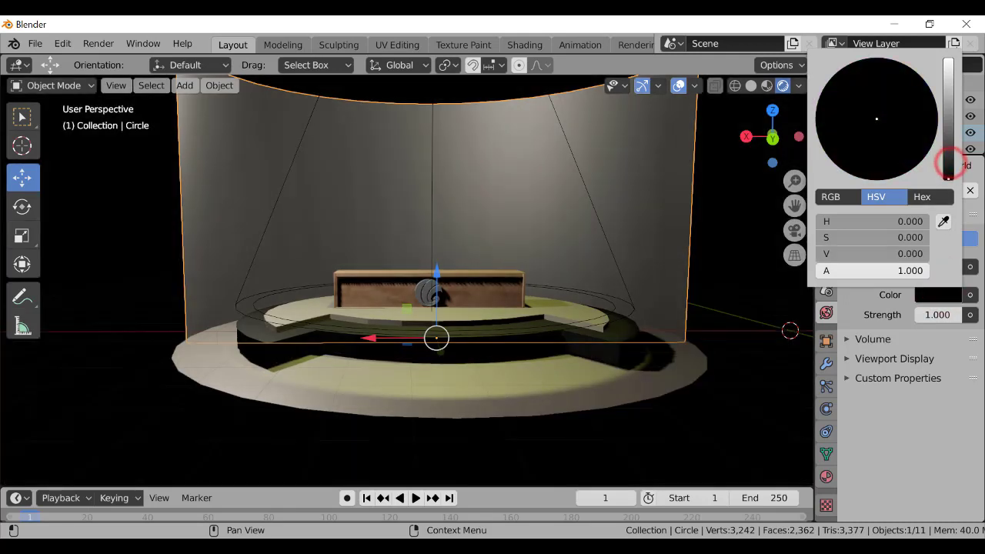
pyautogui.click(726, 244)
pyautogui.moveTo(773, 137); pyautogui.dragTo(713, 139)
pyautogui.moveTo(795, 182); pyautogui.dragTo(795, 195)
pyautogui.moveTo(780, 125); pyautogui.dragTo(681, 146)
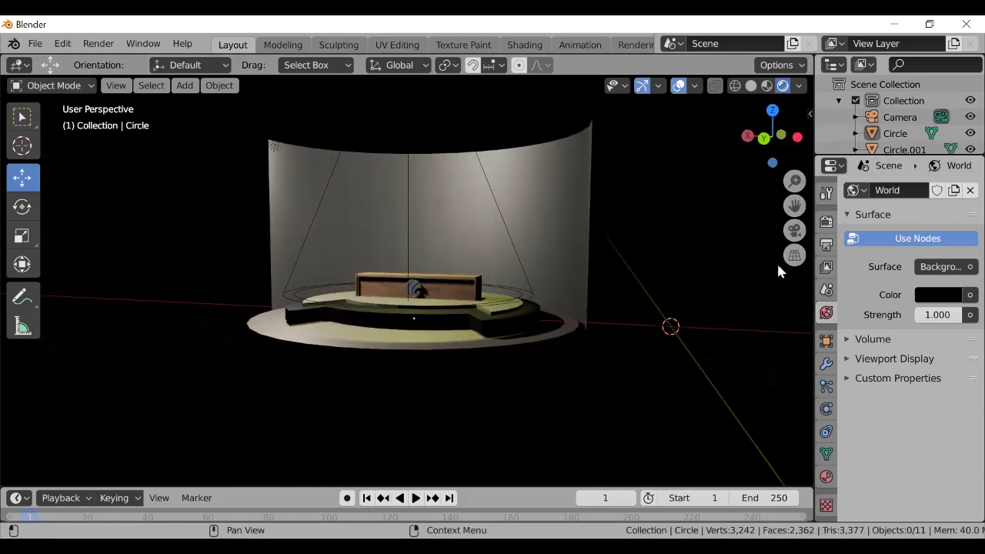
# Brighten the world background color to light grey
pyautogui.click(952, 295)
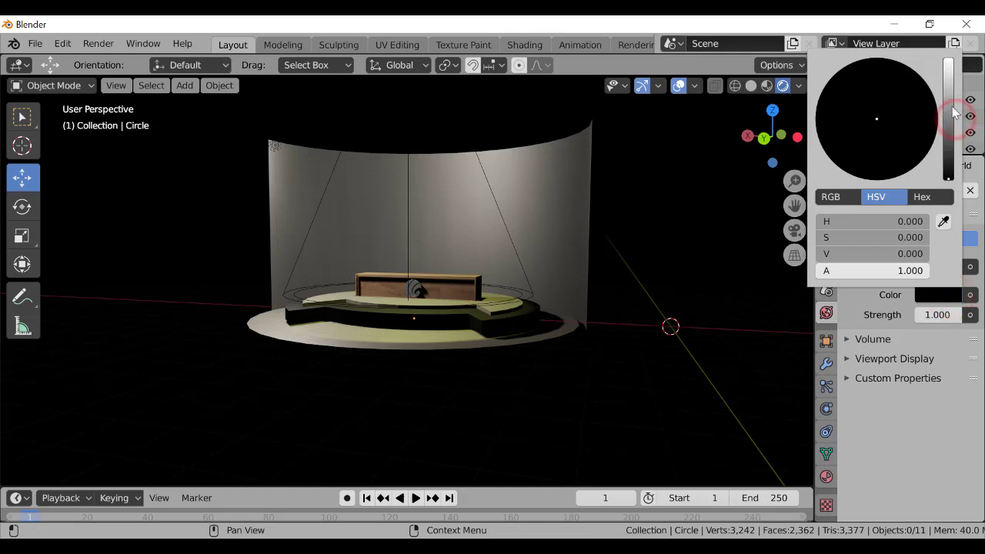
pyautogui.moveTo(951, 113); pyautogui.dragTo(949, 75)
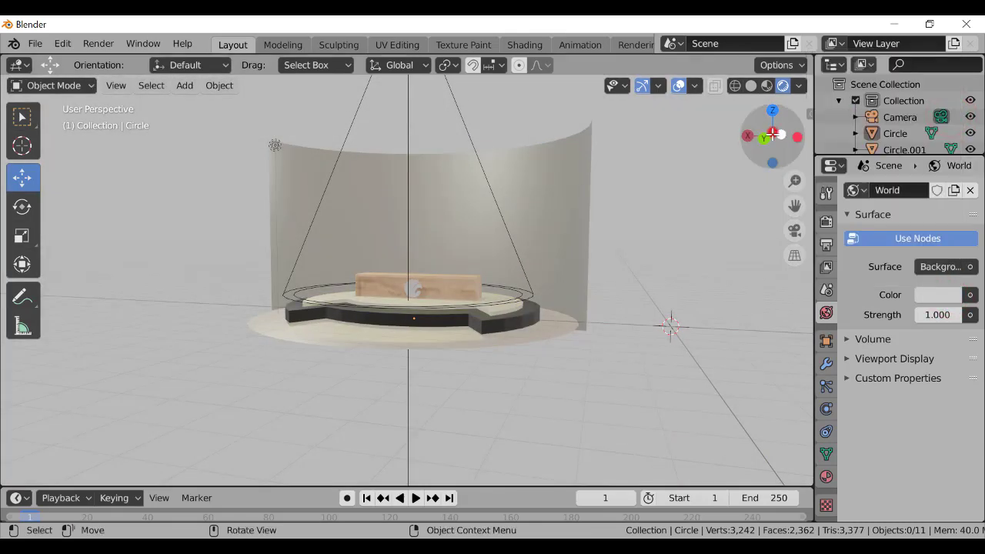
pyautogui.moveTo(772, 134)
pyautogui.mouseDown()
pyautogui.moveTo(773, 145)
pyautogui.moveTo(779, 139)
pyautogui.mouseUp()
pyautogui.moveTo(796, 177); pyautogui.dragTo(796, 185)
# Select the camera behind the curved backdrop and move it along the Y axis to the open front side of the stage
pyautogui.moveTo(770, 131); pyautogui.dragTo(648, 151)
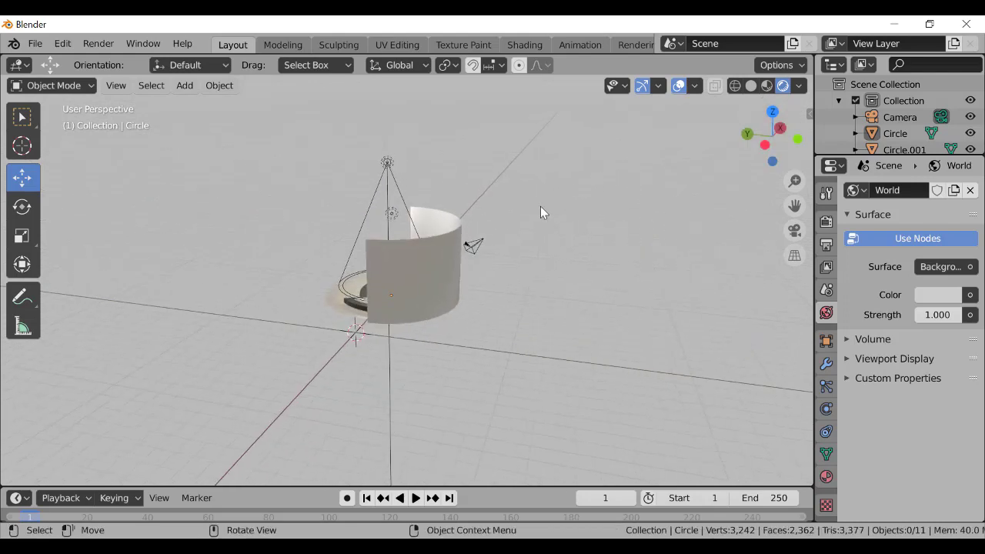
pyautogui.click(481, 243)
pyautogui.moveTo(473, 241); pyautogui.dragTo(290, 238)
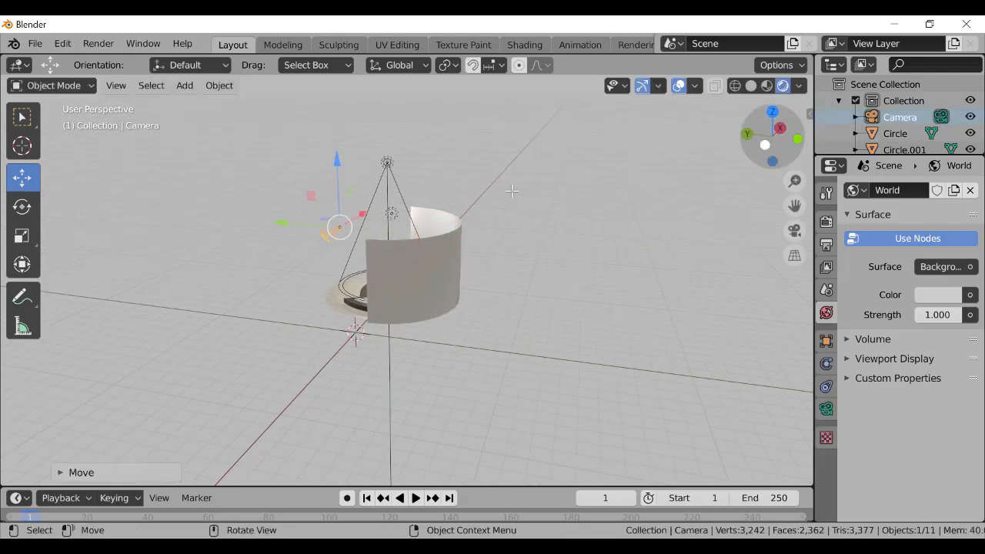
pyautogui.moveTo(771, 137); pyautogui.dragTo(748, 144)
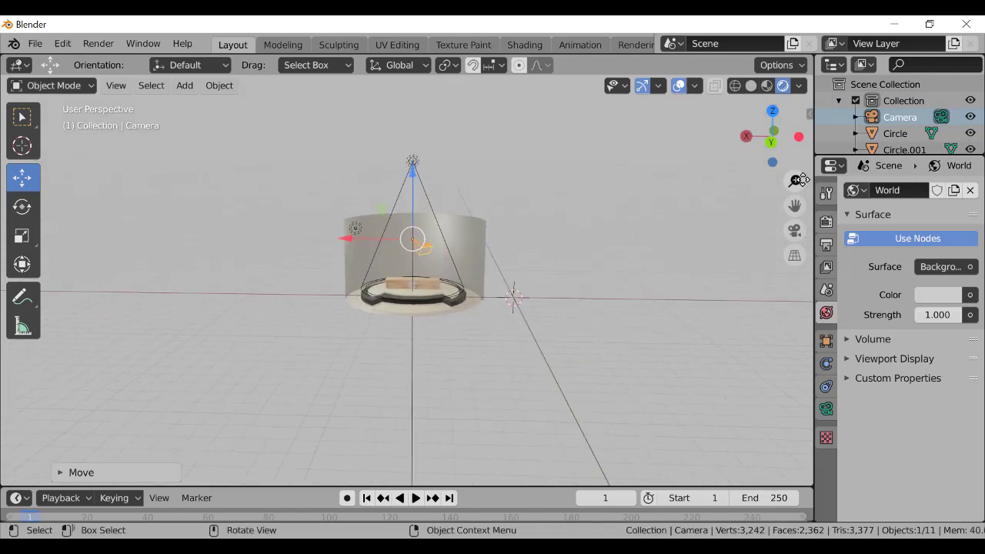
pyautogui.moveTo(794, 180); pyautogui.dragTo(794, 157)
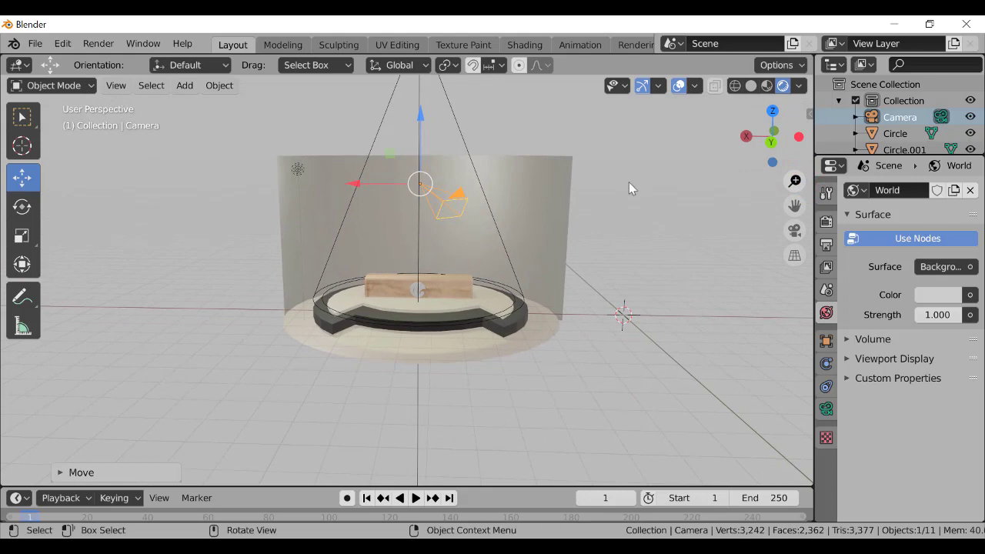
pyautogui.press('r')
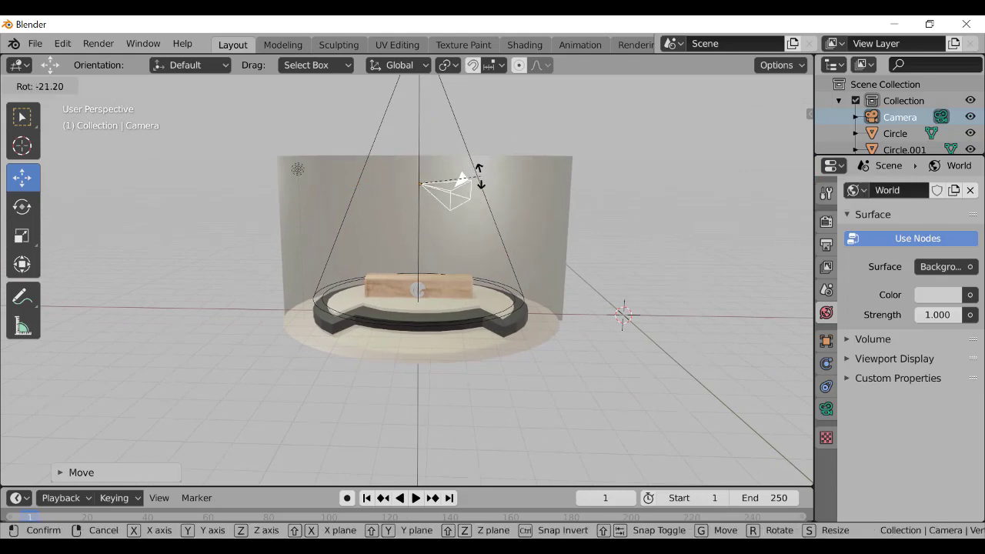
pyautogui.press('x')
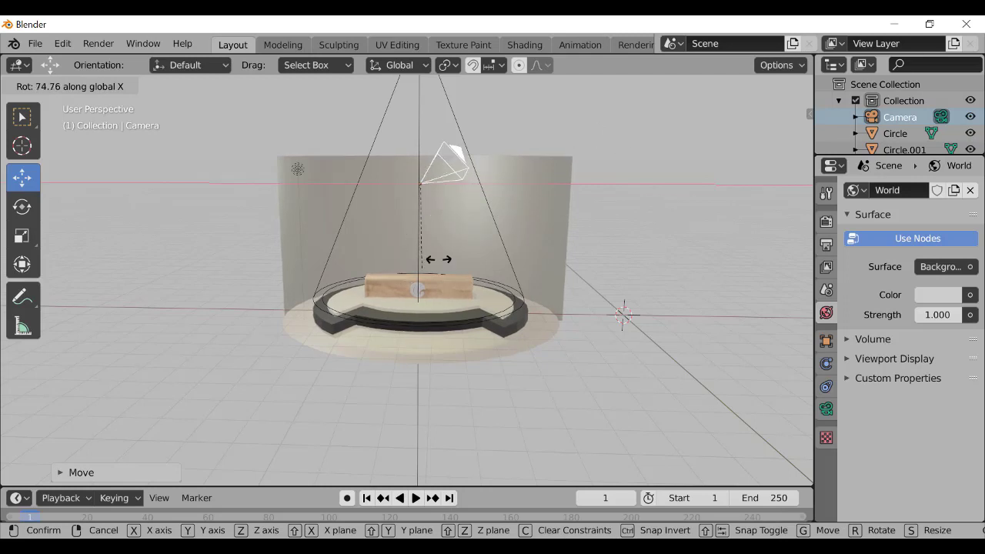
pyautogui.click(531, 138)
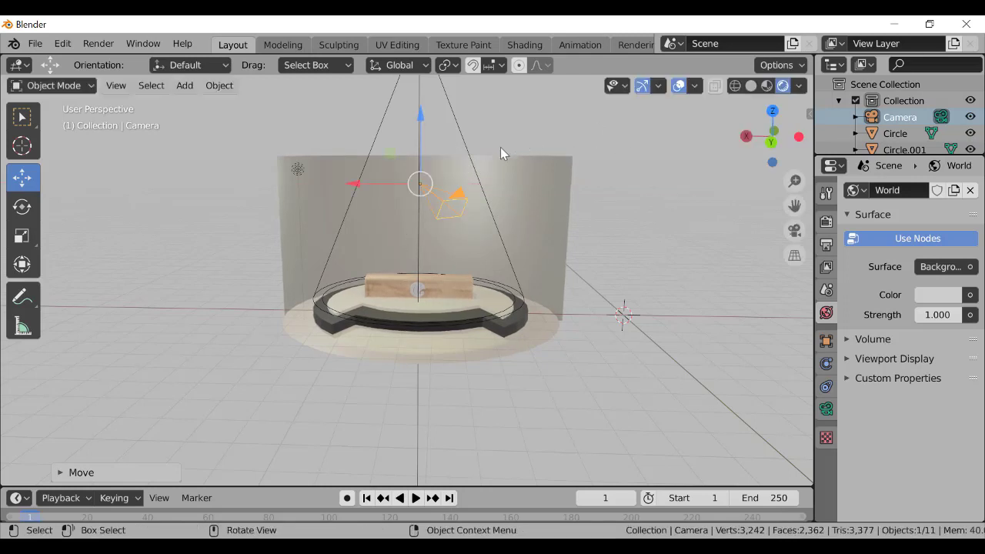
# Rotate the camera toward the backdrop with about 77° in X and 181° in Z, and check its framing through the camera view
pyautogui.press('r')
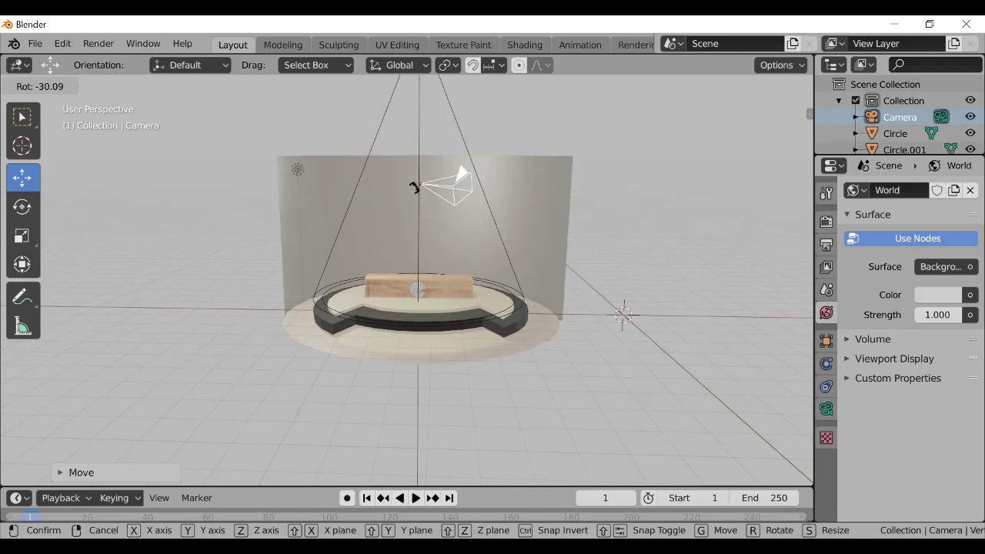
pyautogui.click(507, 221)
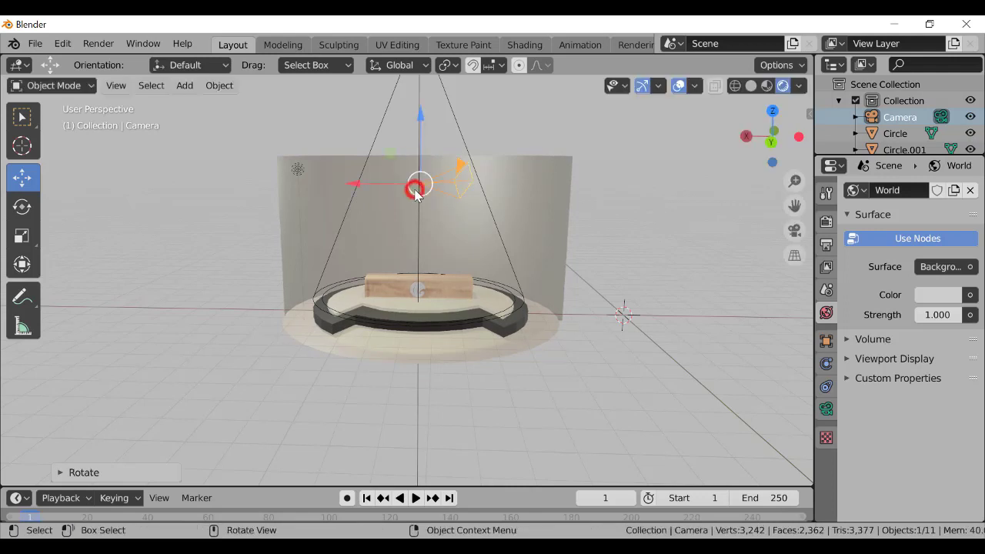
pyautogui.click(826, 341)
pyautogui.moveTo(920, 291)
pyautogui.mouseDown()
pyautogui.moveTo(934, 307)
pyautogui.moveTo(925, 307)
pyautogui.moveTo(928, 323)
pyautogui.moveTo(942, 323)
pyautogui.moveTo(920, 323)
pyautogui.moveTo(924, 291)
pyautogui.mouseUp()
pyautogui.click(795, 230)
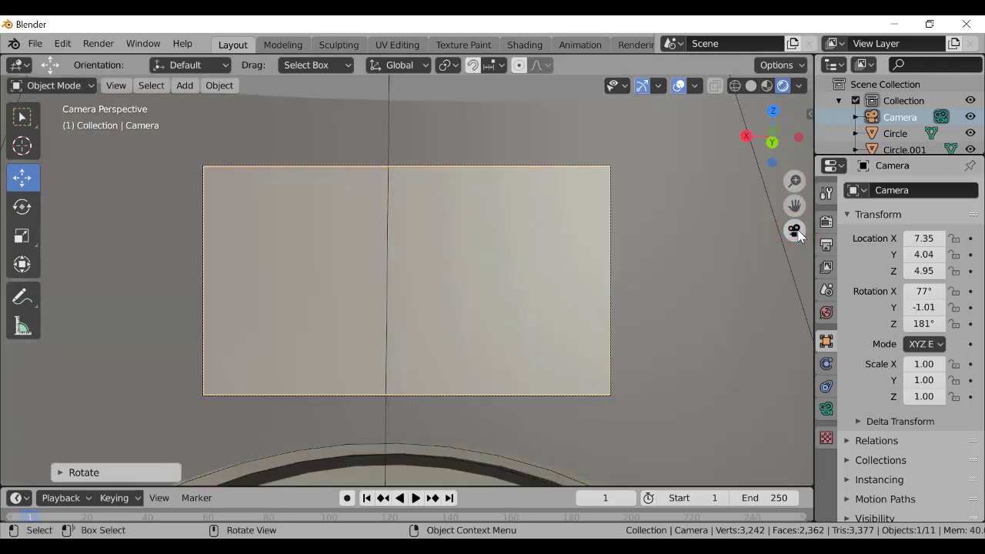
pyautogui.click(795, 230)
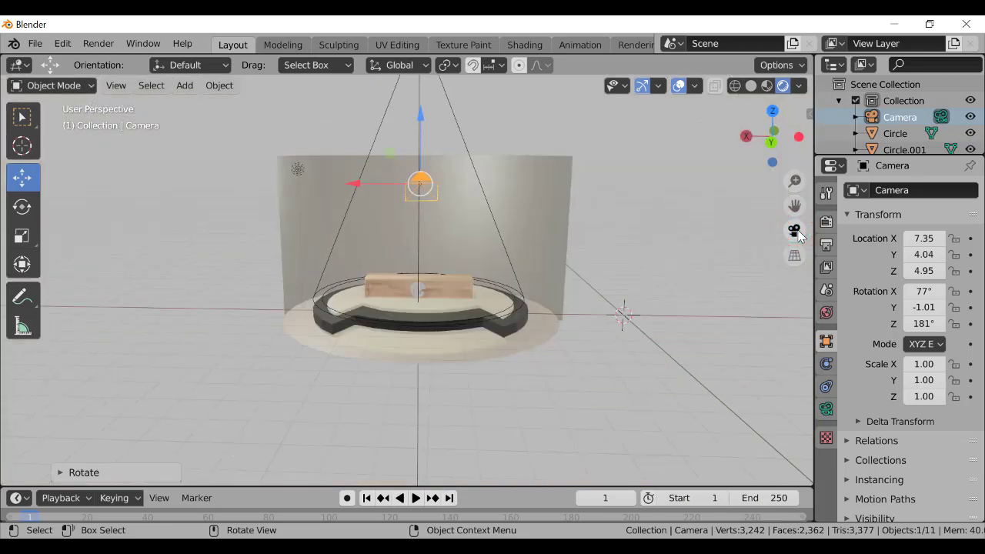
# Set the camera's location to 12.4 in Y and 4.90 in Z, and its Y rotation to 0°
pyautogui.moveTo(921, 271); pyautogui.dragTo(920, 271)
pyautogui.moveTo(922, 254); pyautogui.dragTo(922, 254)
pyautogui.moveTo(929, 307); pyautogui.dragTo(931, 307)
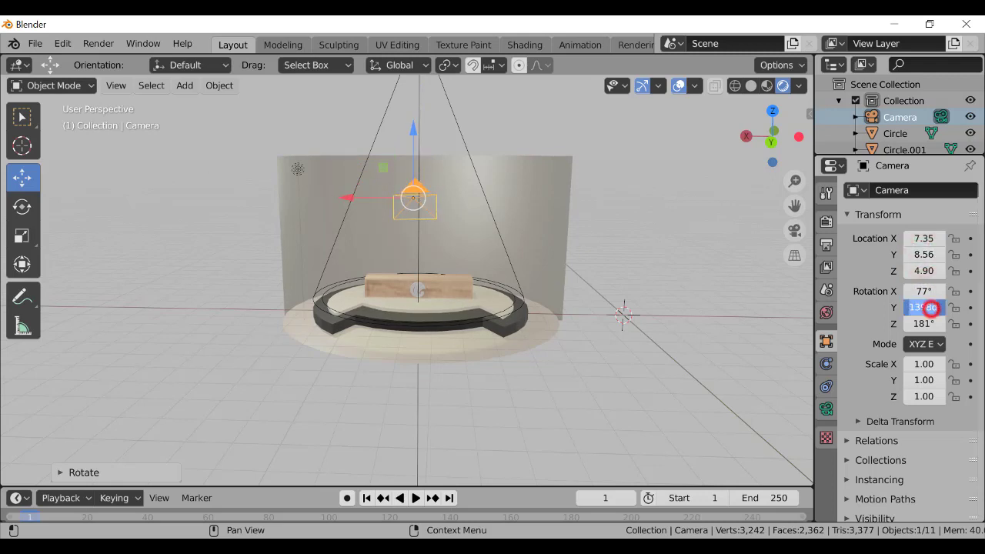
pyautogui.write('0')
pyautogui.press('Return')
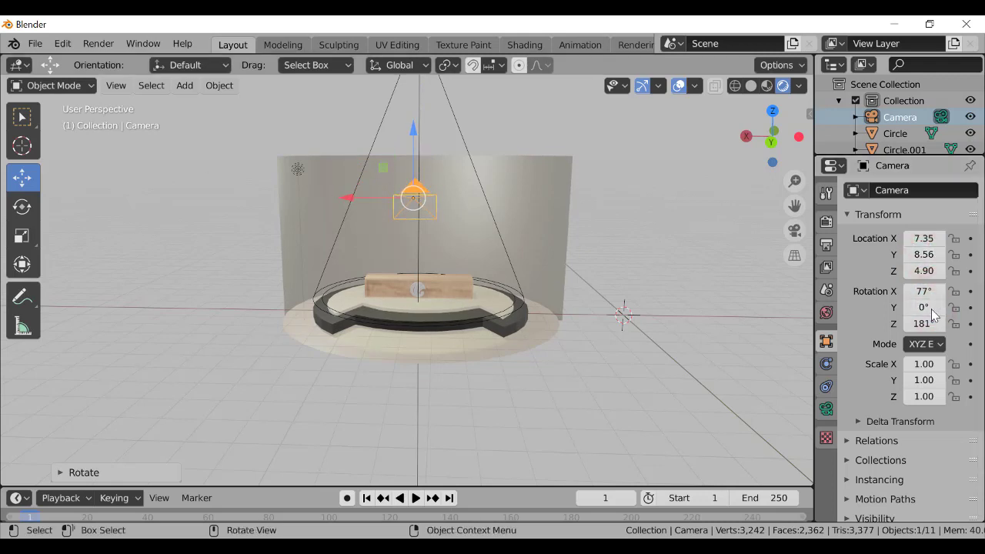
pyautogui.moveTo(921, 254); pyautogui.dragTo(921, 254)
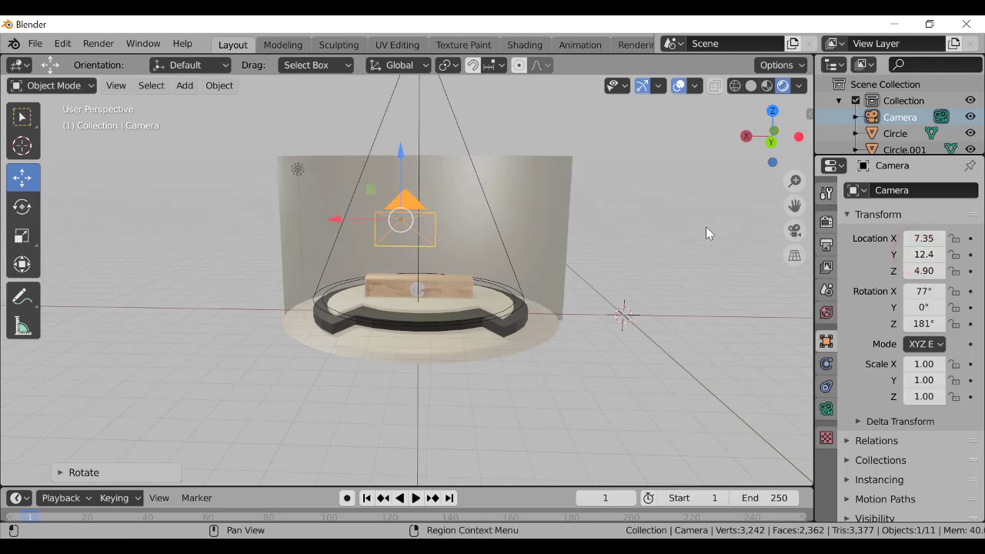
# Look through the camera and frame the stage with location X 7.18, location Y 13.1 and X rotation 75.8°
pyautogui.click(796, 231)
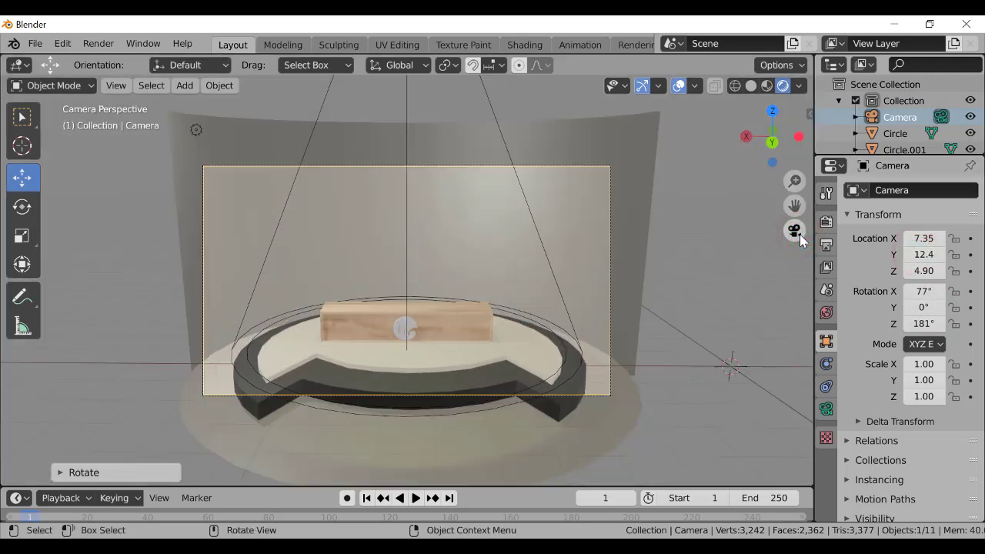
pyautogui.moveTo(920, 256); pyautogui.dragTo(919, 290)
pyautogui.moveTo(923, 239); pyautogui.dragTo(921, 244)
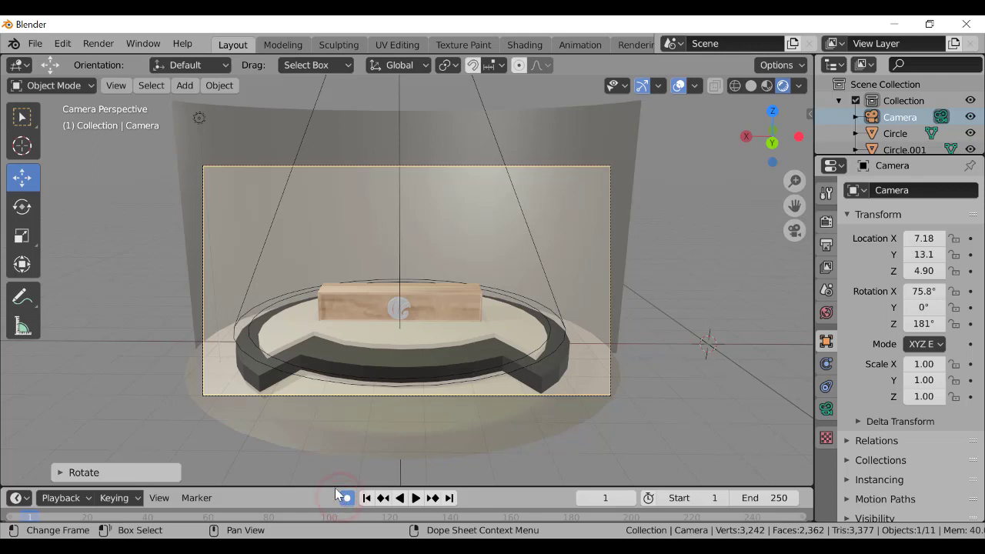
# Enlarge the timeline and keyframe the camera's Y location at 3.79 on frame 1
pyautogui.moveTo(336, 486); pyautogui.dragTo(360, 321)
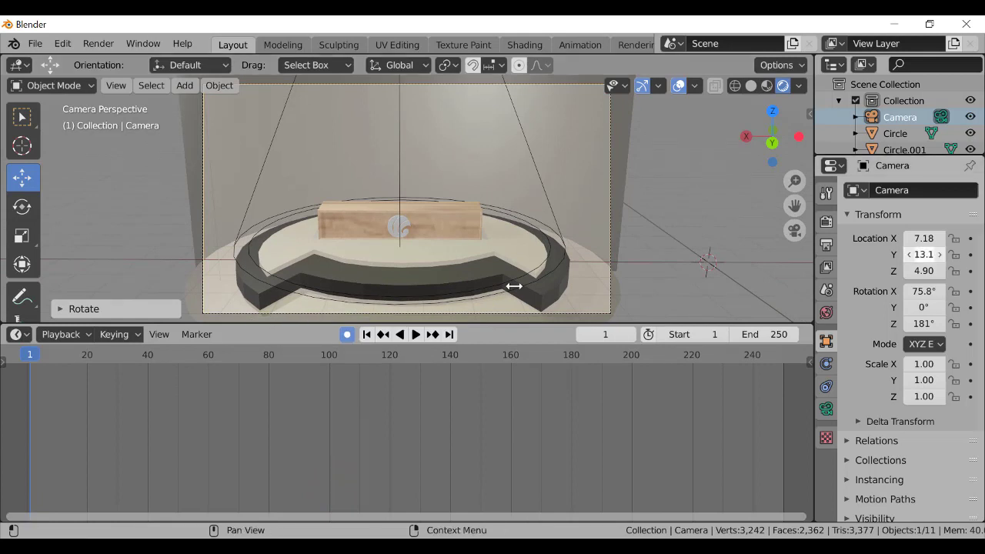
pyautogui.moveTo(921, 239)
pyautogui.mouseDown()
pyautogui.moveTo(904, 238)
pyautogui.moveTo(923, 239)
pyautogui.moveTo(923, 256)
pyautogui.moveTo(901, 255)
pyautogui.moveTo(924, 255)
pyautogui.mouseUp()
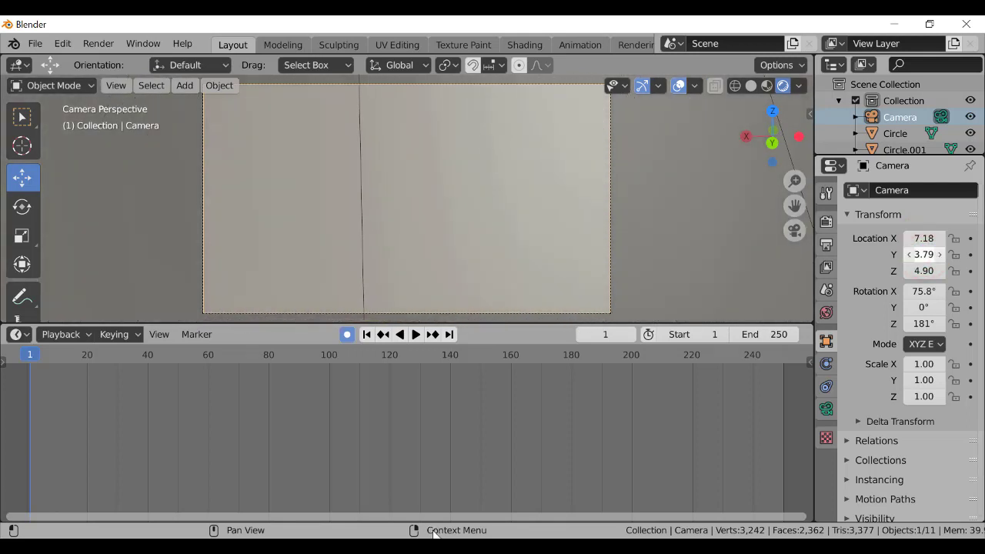
pyautogui.click(971, 255)
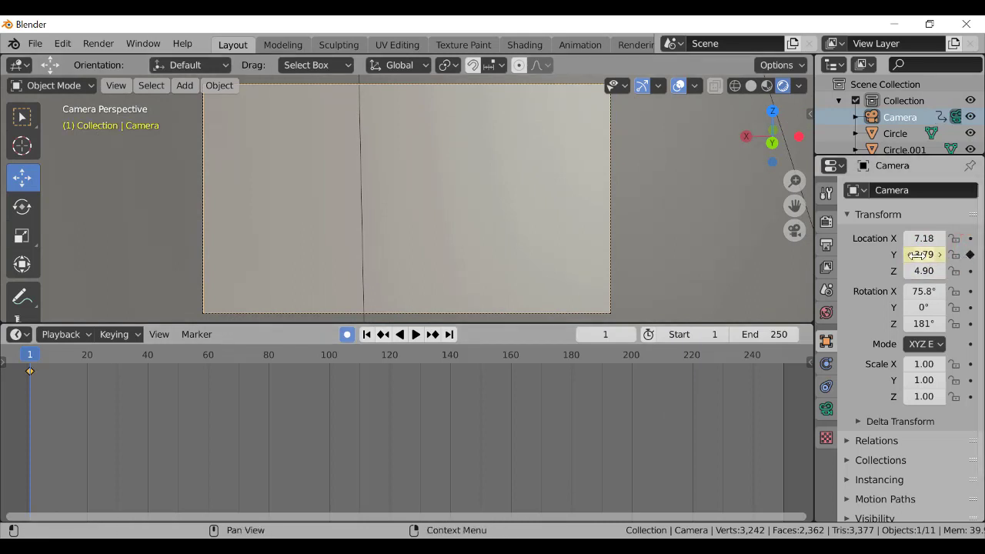
# Undo a trial change of the camera's Y location on frame 1, and keyframe it at 13.3 on frame 40
pyautogui.moveTo(919, 255); pyautogui.dragTo(983, 255)
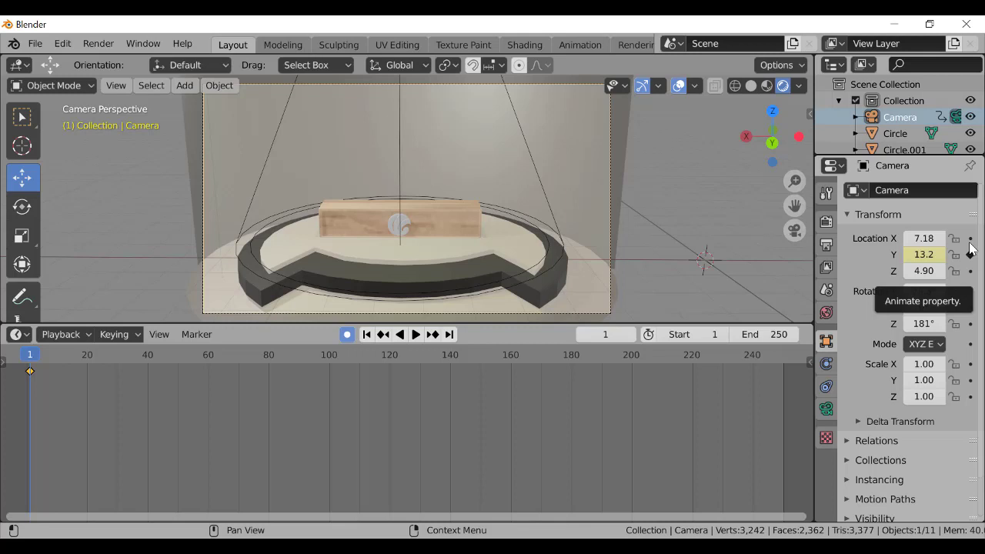
pyautogui.hotkey('ctrl', 'z')
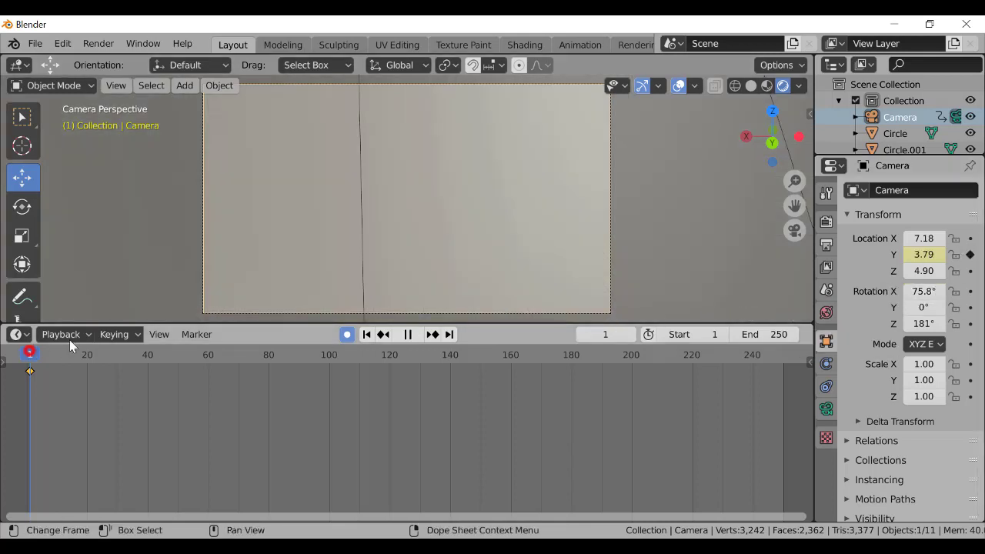
pyautogui.moveTo(29, 354); pyautogui.dragTo(149, 366)
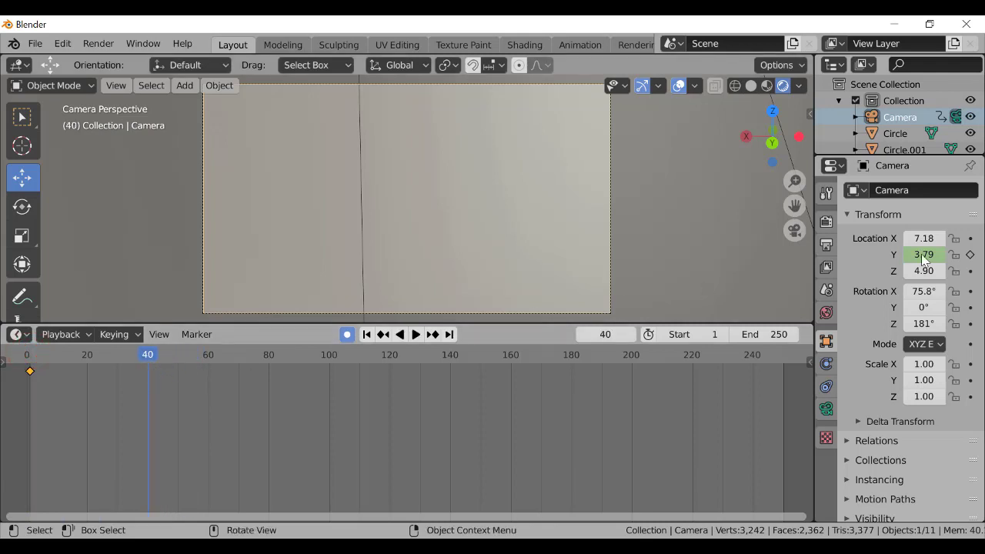
pyautogui.moveTo(920, 254)
pyautogui.mouseDown()
pyautogui.moveTo(981, 254)
pyautogui.moveTo(927, 254)
pyautogui.moveTo(935, 254)
pyautogui.mouseUp()
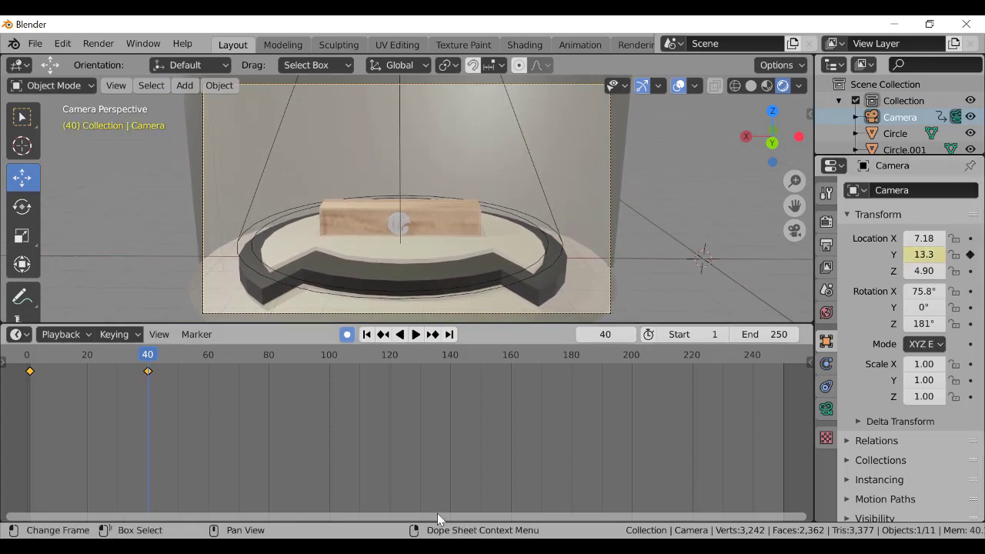
# Go to frame 60 and keyframe the camera's Y location there at the same 13.3 value to hold the position
pyautogui.moveTo(152, 358); pyautogui.dragTo(239, 367)
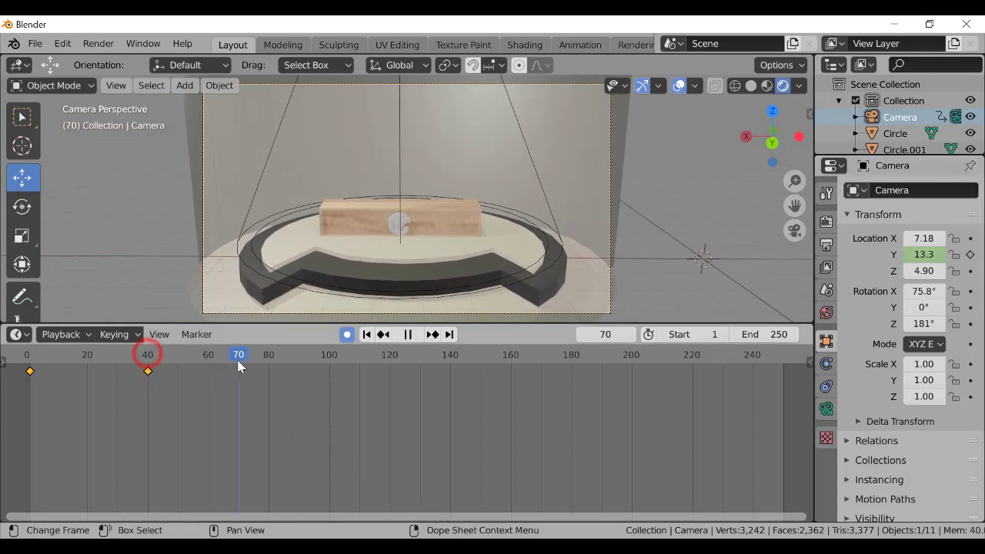
pyautogui.moveTo(309, 360); pyautogui.dragTo(330, 360)
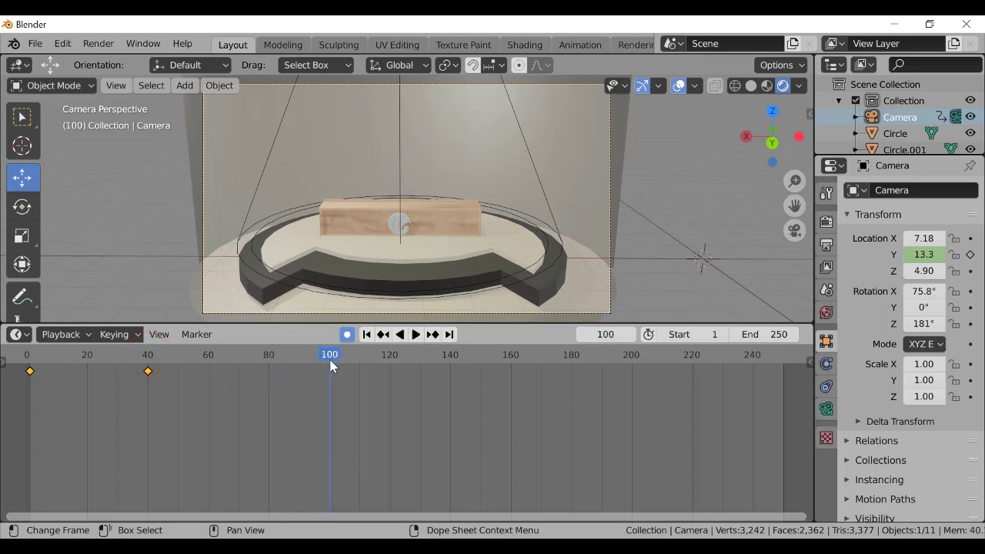
pyautogui.moveTo(331, 361); pyautogui.dragTo(207, 374)
pyautogui.click(207, 374)
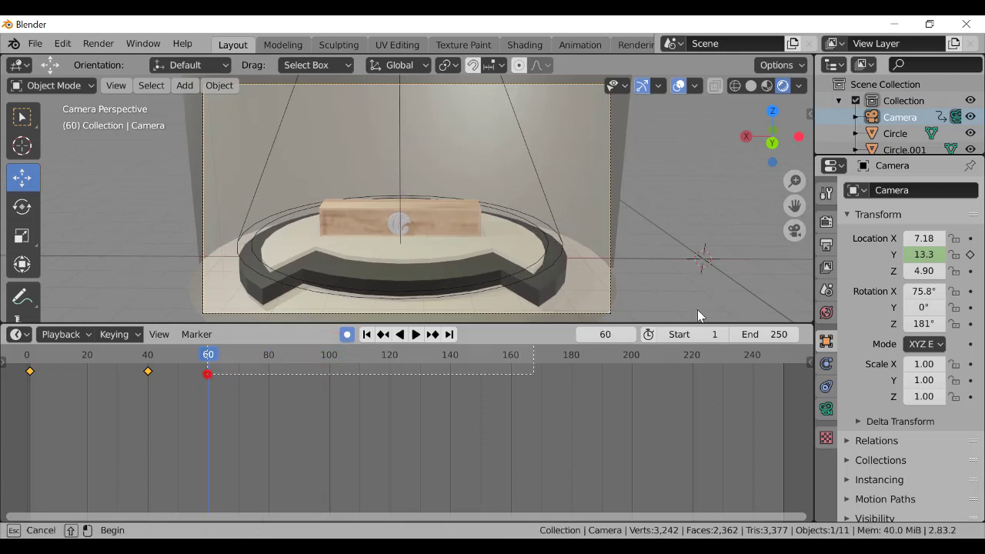
pyautogui.click(970, 255)
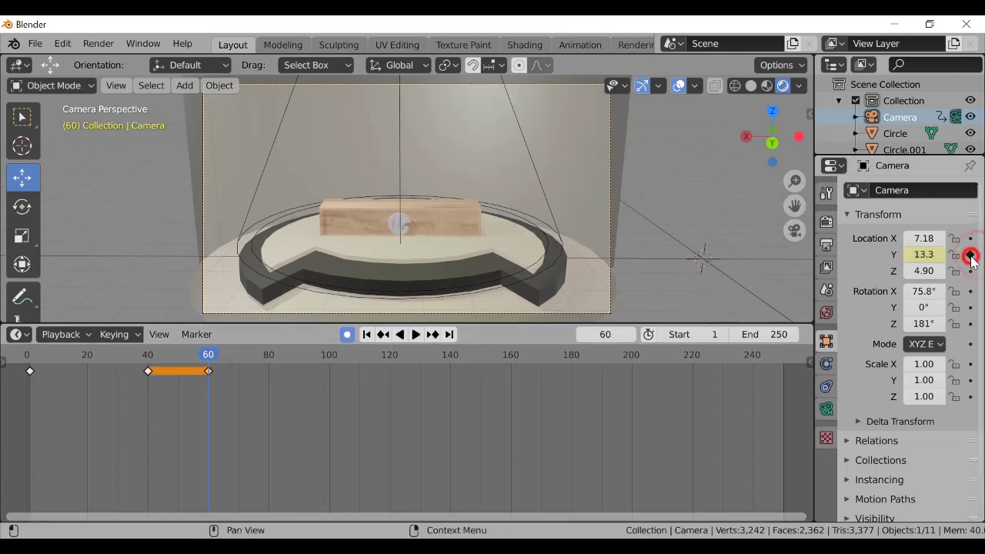
# Go to frame 99 and keyframe the camera's Y location there at 9.14
pyautogui.moveTo(197, 354); pyautogui.dragTo(327, 354)
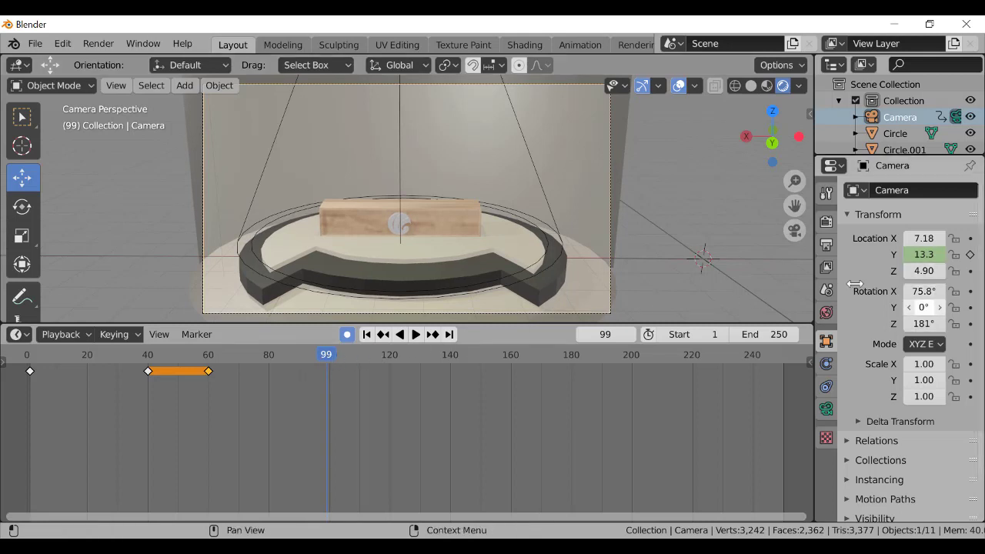
pyautogui.click(922, 272)
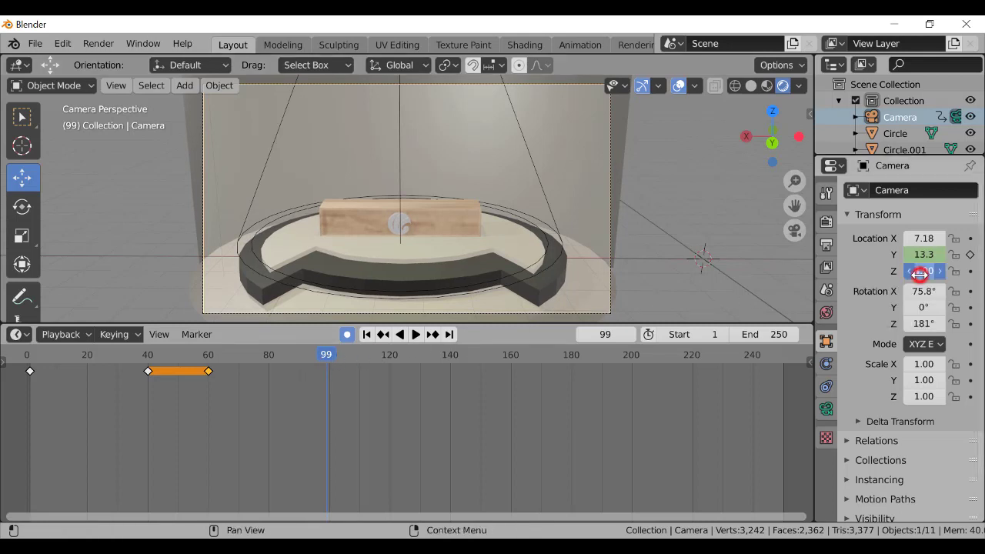
pyautogui.click(863, 275)
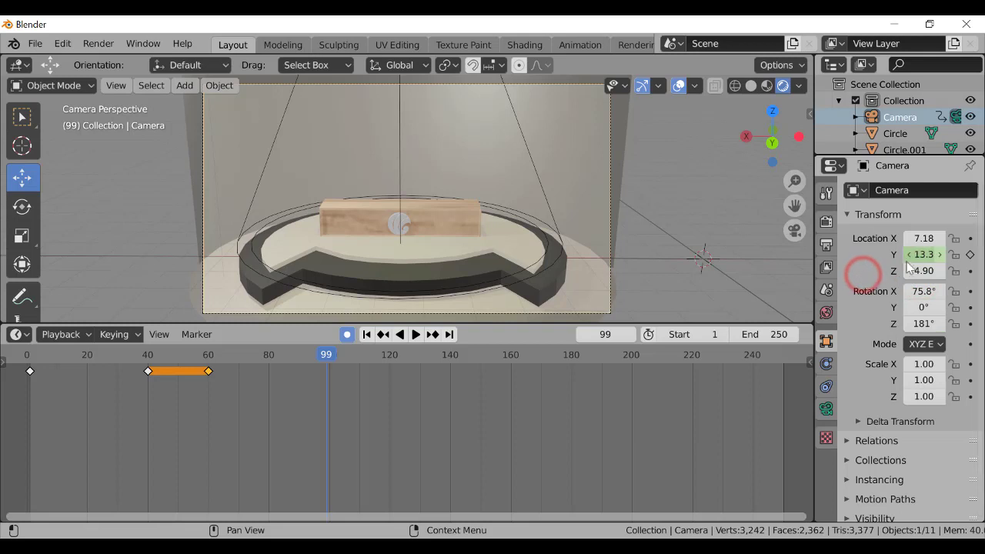
pyautogui.moveTo(924, 254); pyautogui.dragTo(889, 257)
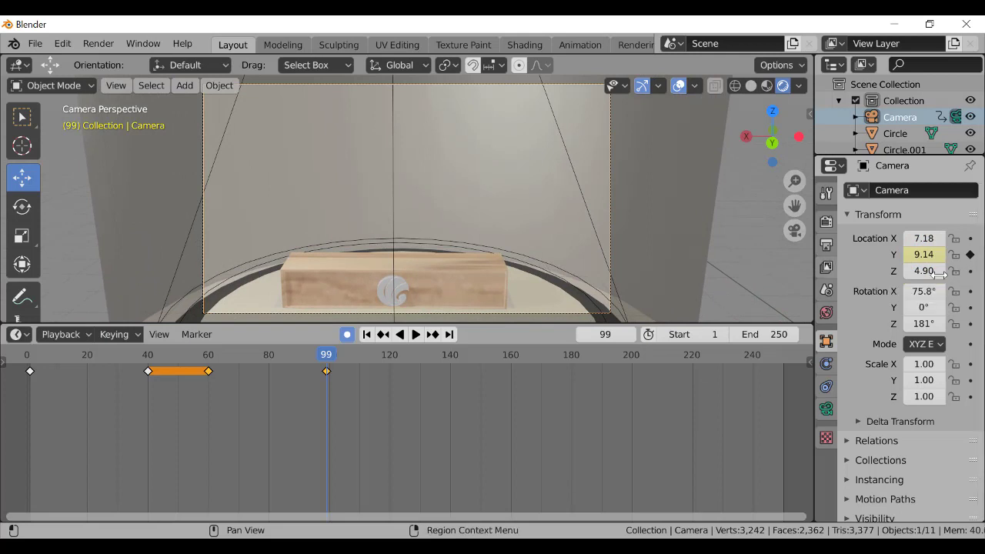
# Keyframe the camera's Z location at 4.90 on frame 60 and at 2.79 on frame 99
pyautogui.moveTo(311, 363); pyautogui.dragTo(208, 374)
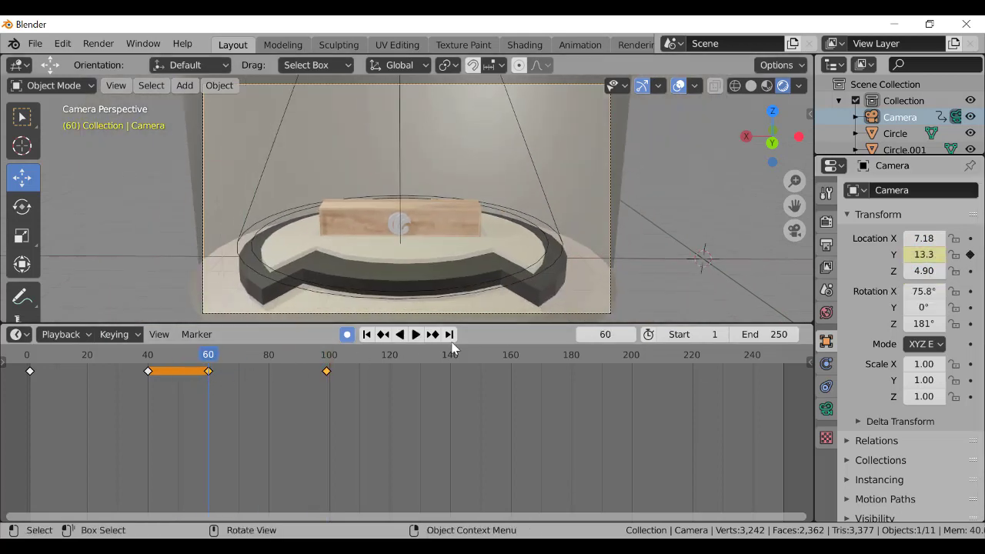
pyautogui.click(970, 271)
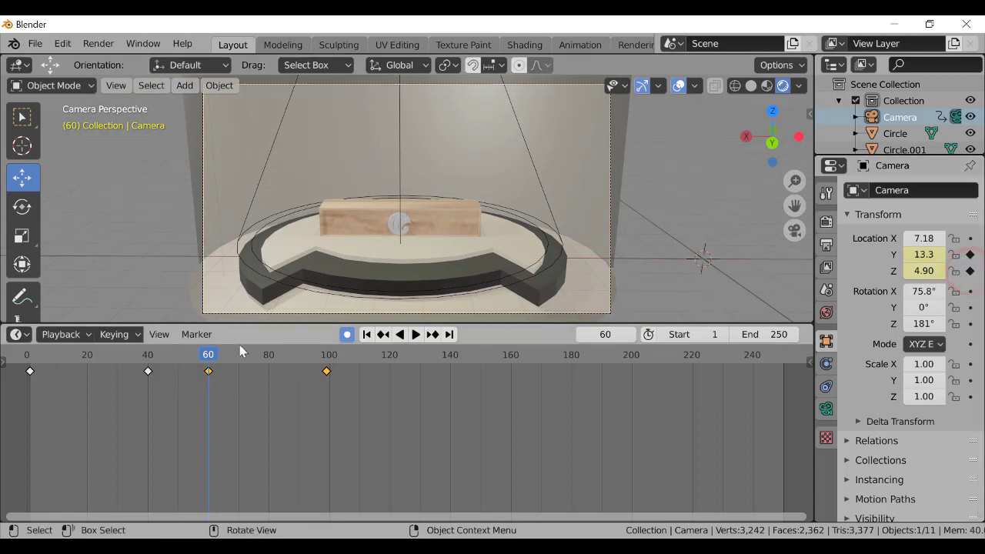
pyautogui.click(210, 352)
pyautogui.moveTo(210, 351); pyautogui.dragTo(327, 353)
pyautogui.moveTo(922, 271); pyautogui.dragTo(882, 271)
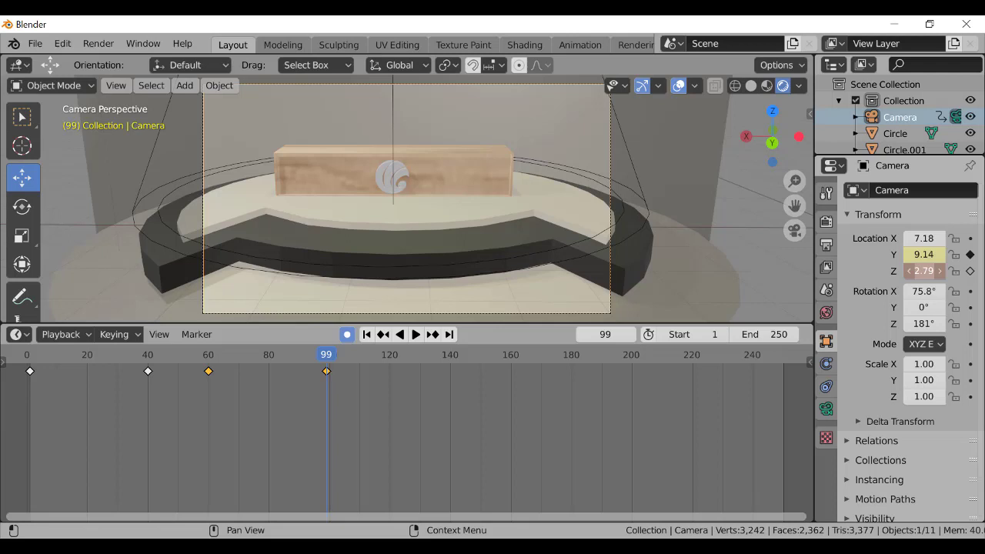
pyautogui.press('i')
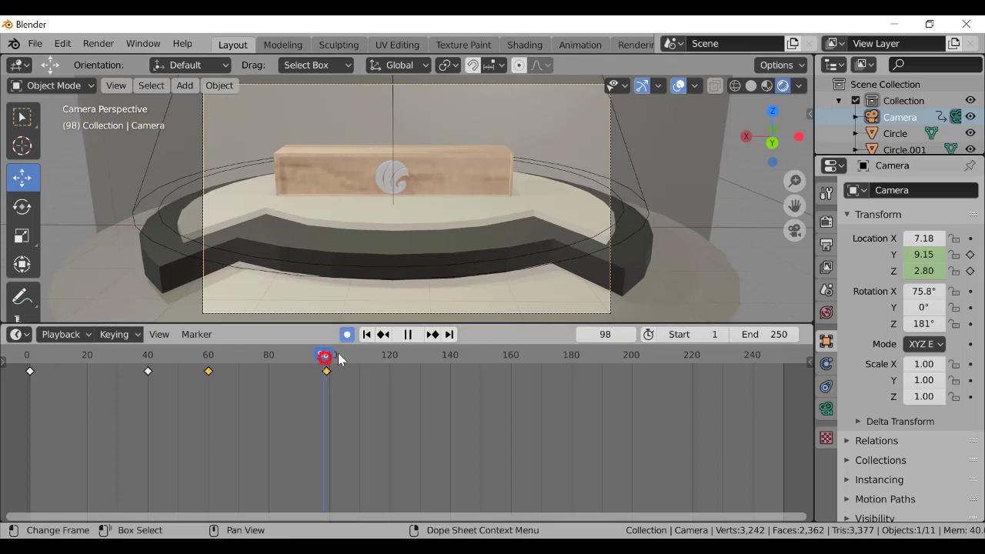
# On frame 120, keyframe the camera's Y location at 5.16 and Z location at 2.60, and set its X location to 7.46
pyautogui.press('space')
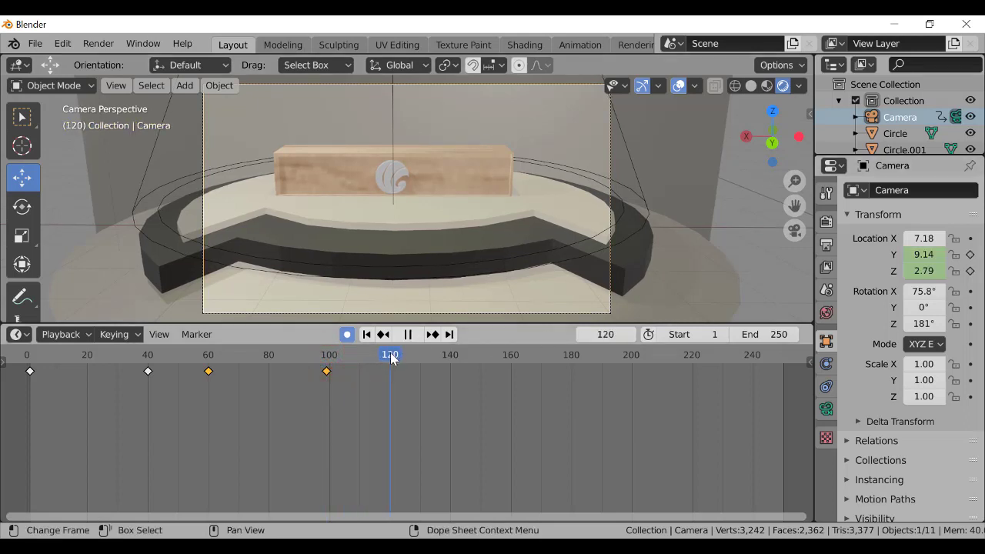
pyautogui.moveTo(924, 254); pyautogui.dragTo(923, 254)
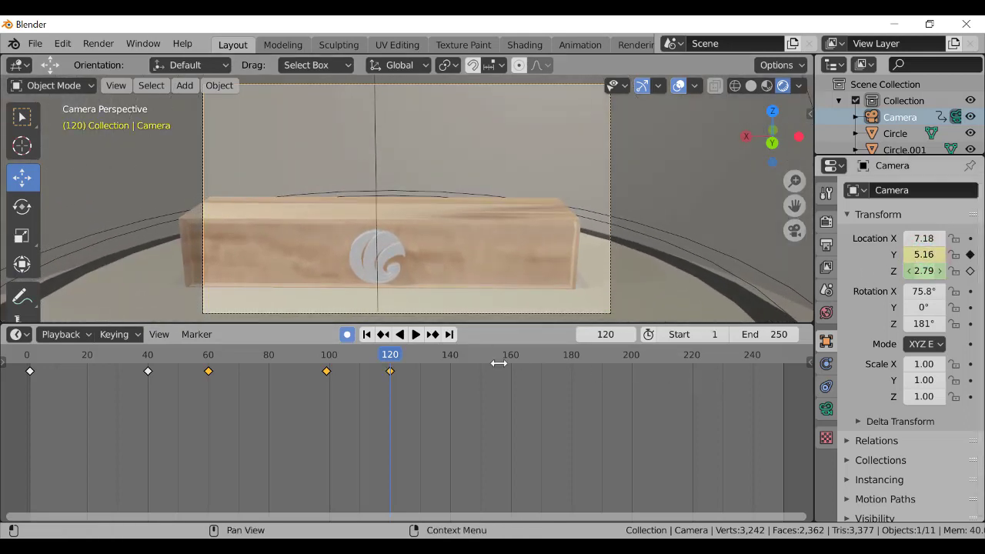
pyautogui.press('space')
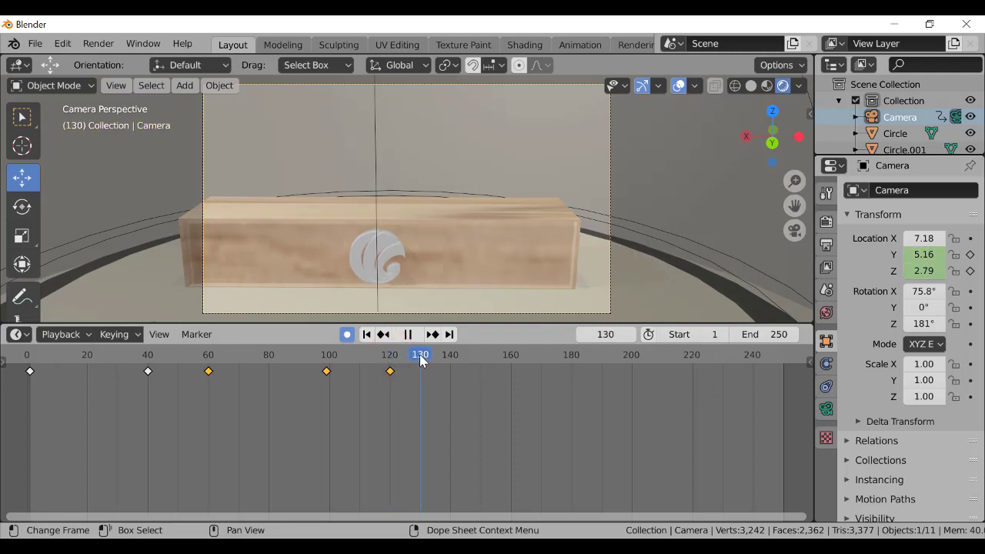
pyautogui.moveTo(420, 354); pyautogui.dragTo(390, 363)
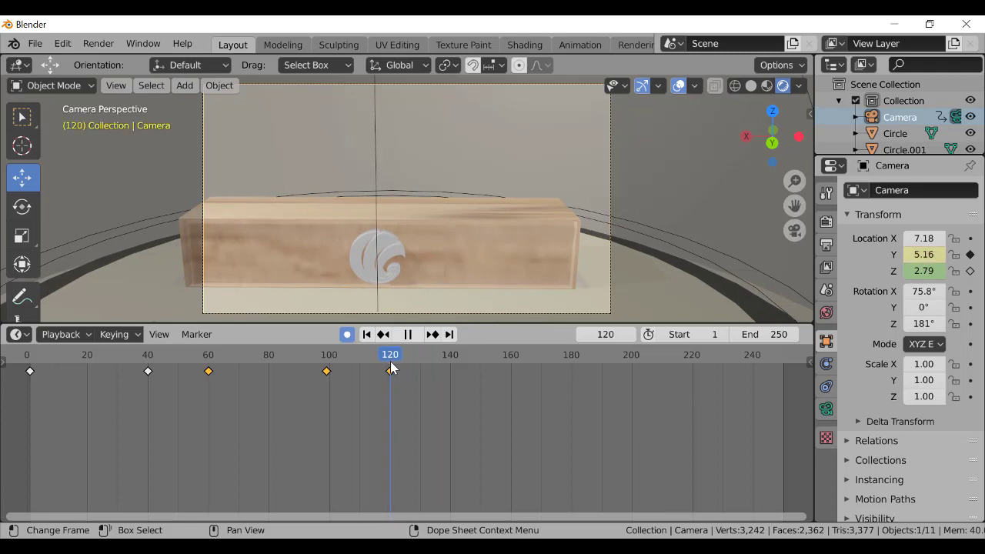
pyautogui.press('space')
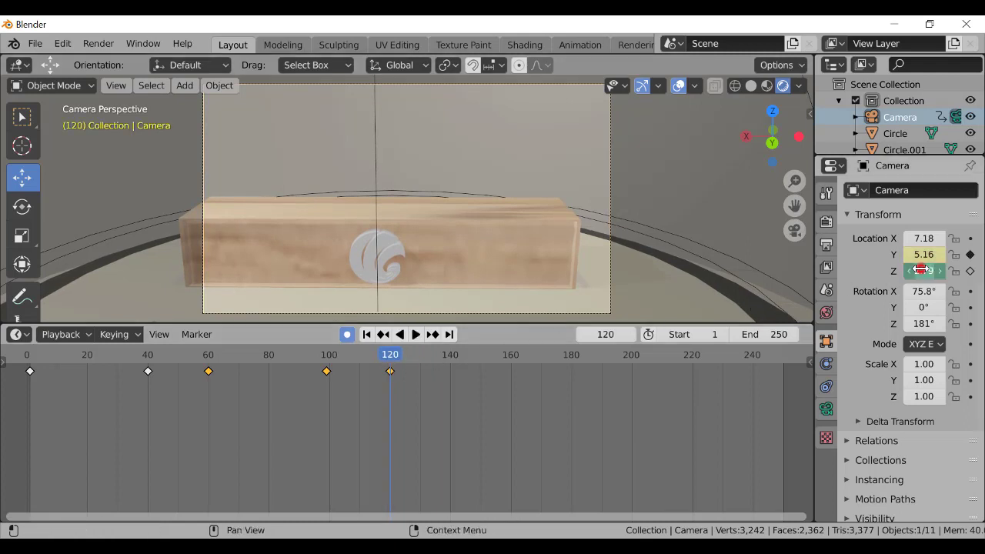
pyautogui.moveTo(921, 269); pyautogui.dragTo(959, 274)
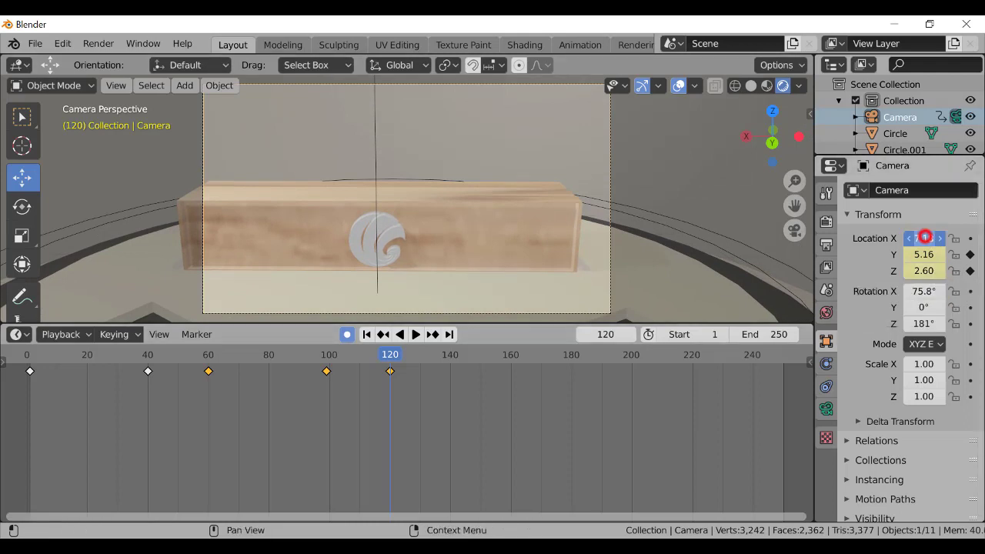
pyautogui.moveTo(925, 237); pyautogui.dragTo(941, 237)
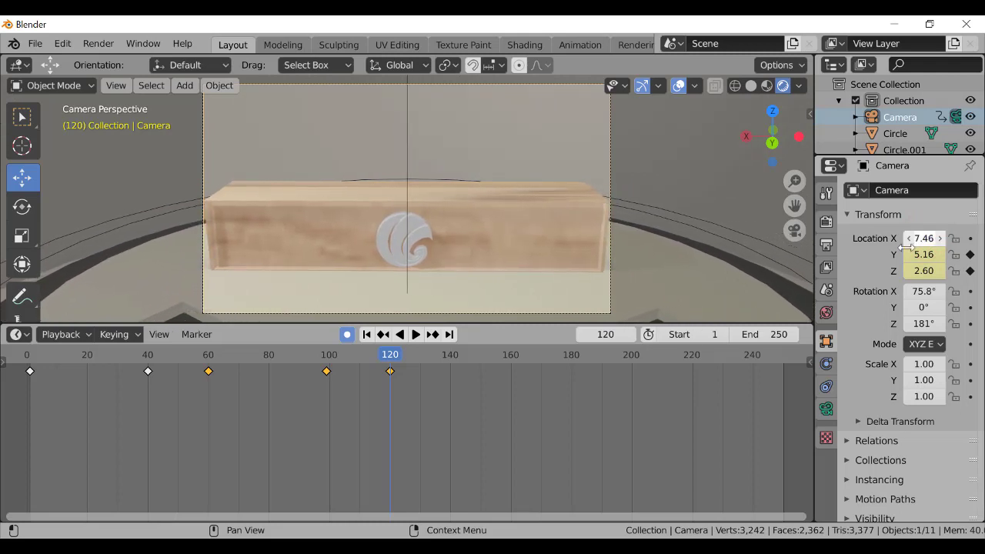
# Play the camera animation from near the start to past frame 120 to check the approach to the desk
pyautogui.moveTo(389, 358); pyautogui.dragTo(87, 431)
pyautogui.moveTo(84, 358); pyautogui.dragTo(72, 359)
pyautogui.hotkey('shift', 'Left')
pyautogui.press('space')
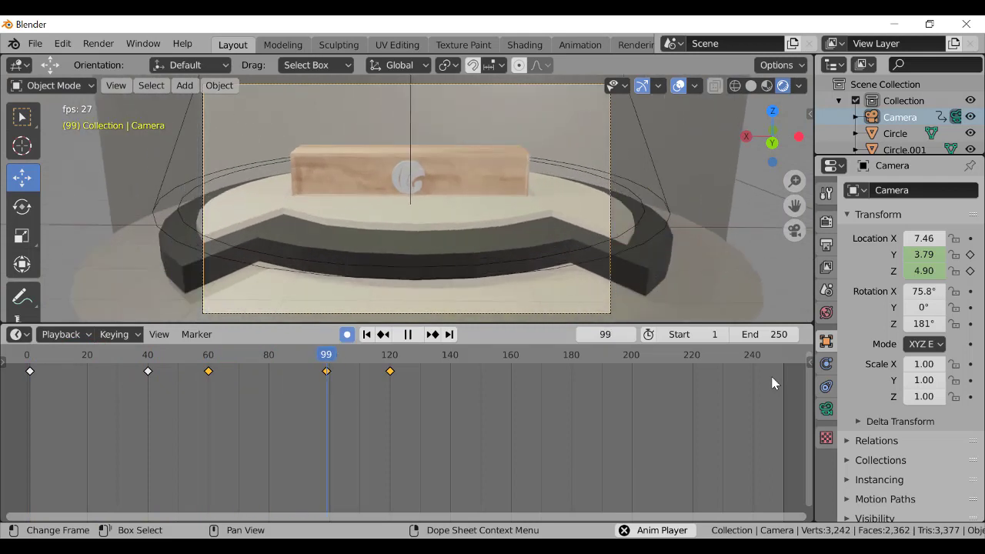
pyautogui.press('space')
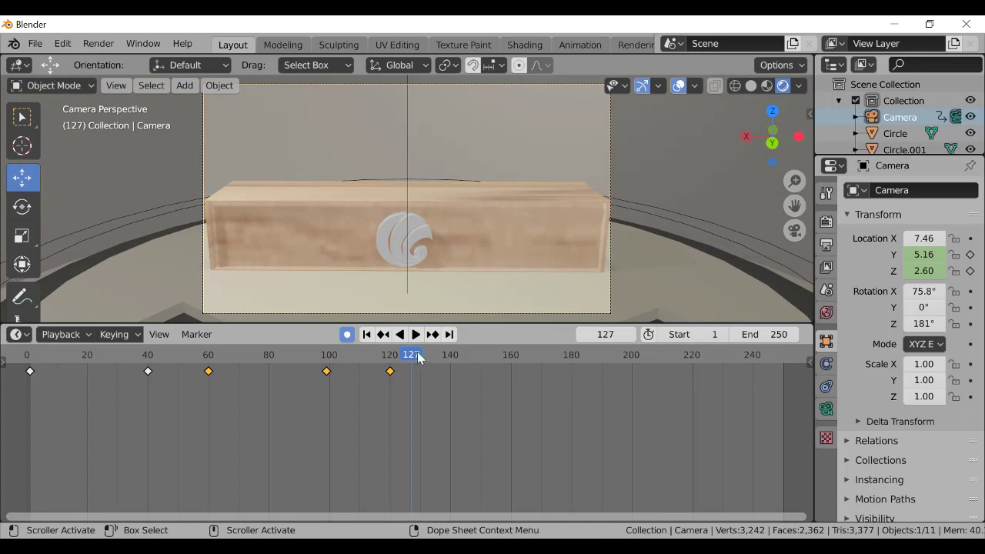
# Try animating the camera's Z rotation between frames 60 and 120, and undo the trial keyframes
pyautogui.moveTo(395, 356); pyautogui.dragTo(208, 383)
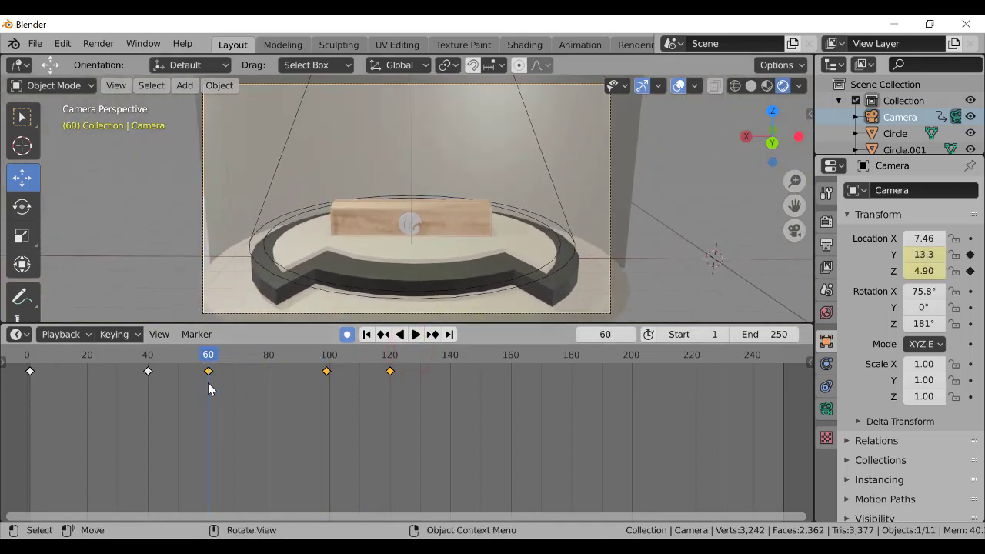
pyautogui.click(971, 326)
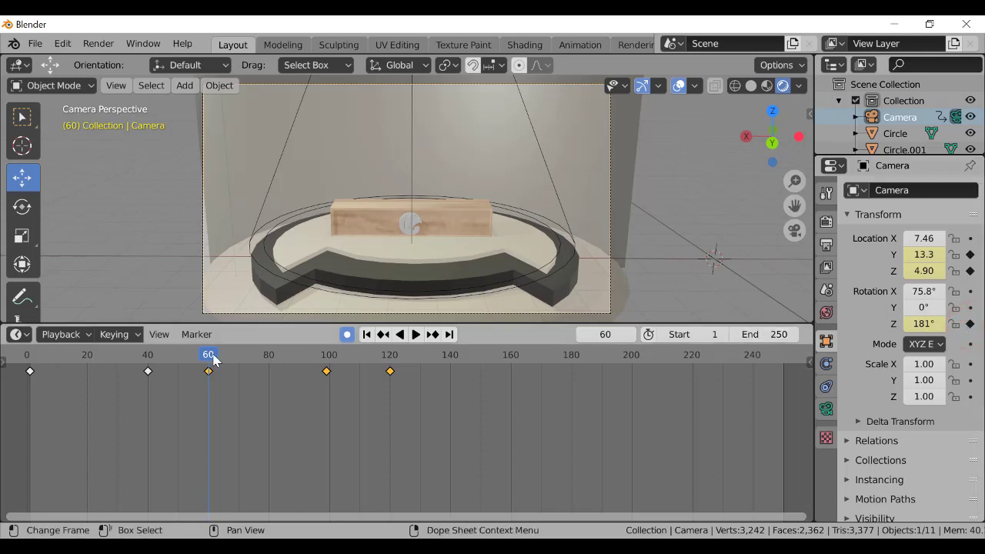
pyautogui.moveTo(213, 359); pyautogui.dragTo(390, 356)
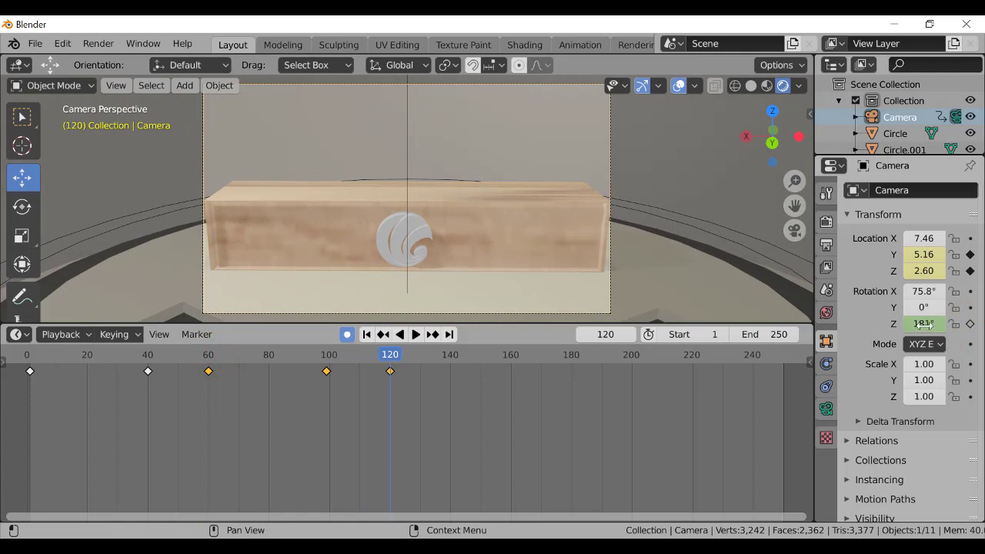
pyautogui.moveTo(924, 325); pyautogui.dragTo(927, 325)
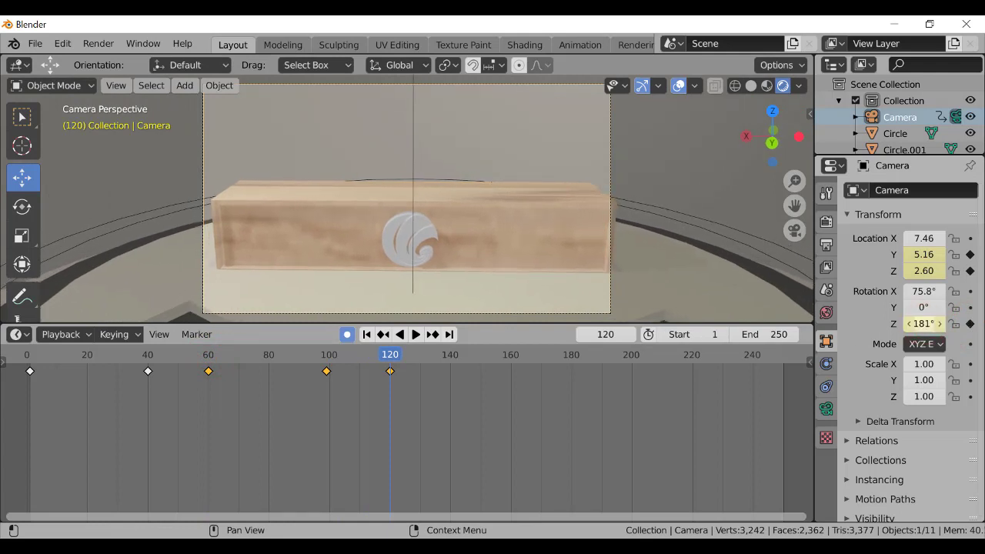
pyautogui.hotkey('ctrl', 'z')
pyautogui.hotkey('ctrl', 'z')
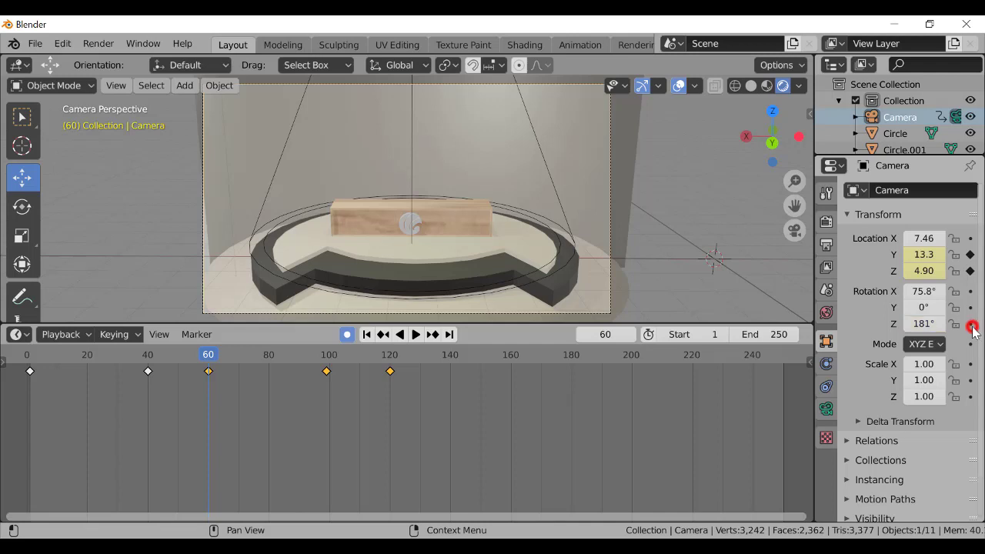
# Keyframe the camera's X rotation at 75.8° on frame 60 and 88.1° on frame 120, reframing the desk there with location Y 5.25 and Z 1.75
pyautogui.moveTo(924, 307); pyautogui.dragTo(947, 291)
pyautogui.press('Escape')
pyautogui.hotkey('ctrl', 'z')
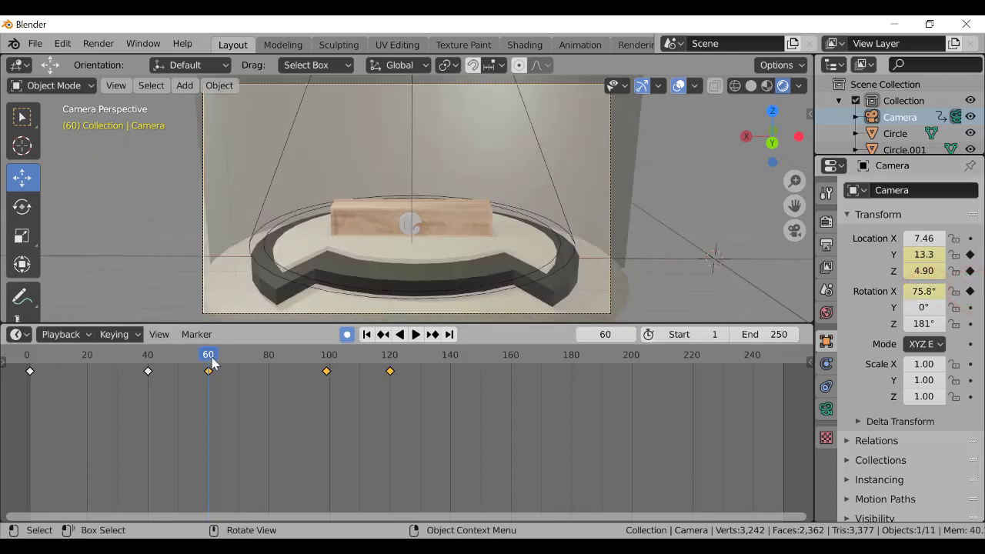
pyautogui.moveTo(212, 363); pyautogui.dragTo(391, 369)
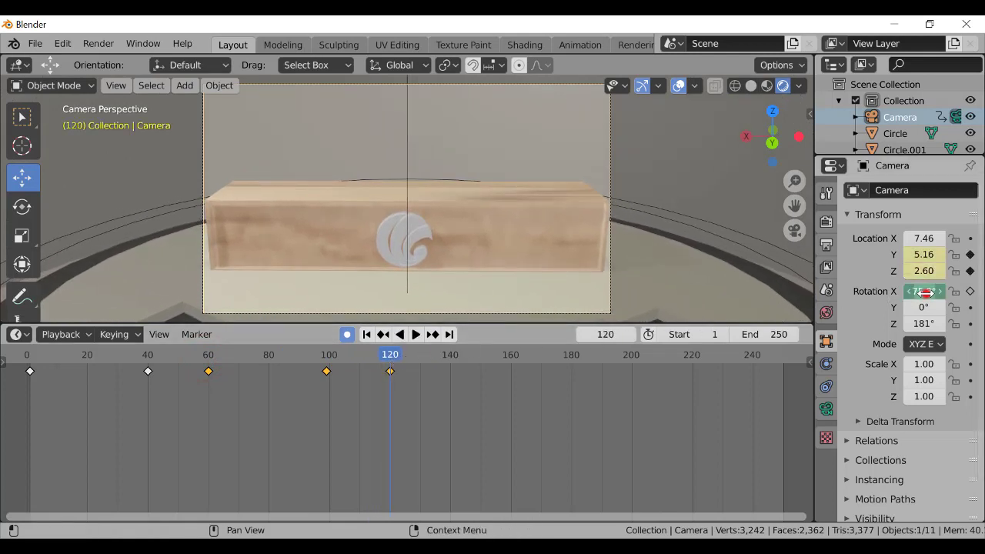
pyautogui.moveTo(924, 294); pyautogui.dragTo(946, 293)
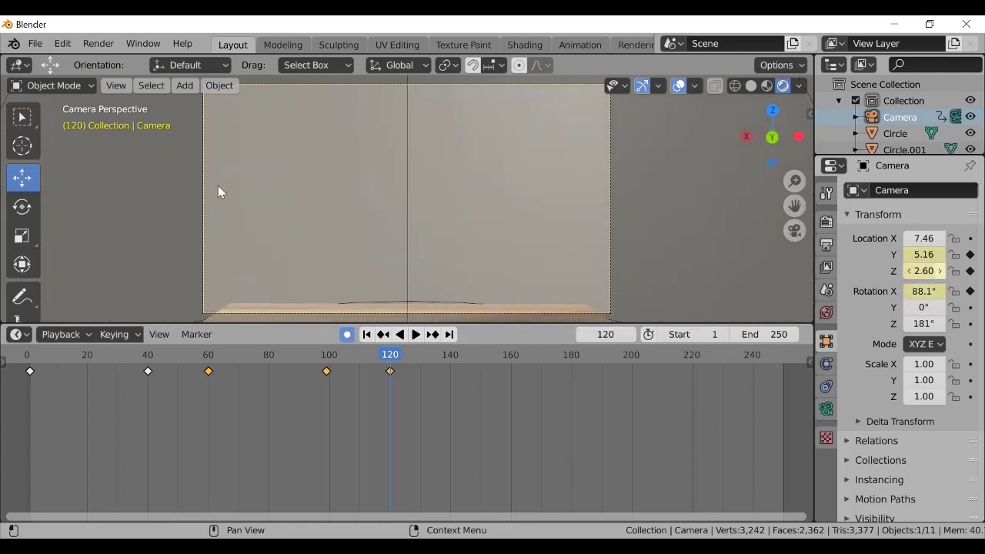
pyautogui.moveTo(924, 254)
pyautogui.mouseDown()
pyautogui.moveTo(942, 253)
pyautogui.moveTo(923, 254)
pyautogui.moveTo(917, 273)
pyautogui.moveTo(900, 274)
pyautogui.moveTo(917, 253)
pyautogui.moveTo(882, 254)
pyautogui.moveTo(945, 274)
pyautogui.moveTo(934, 262)
pyautogui.moveTo(951, 262)
pyautogui.moveTo(928, 254)
pyautogui.mouseUp()
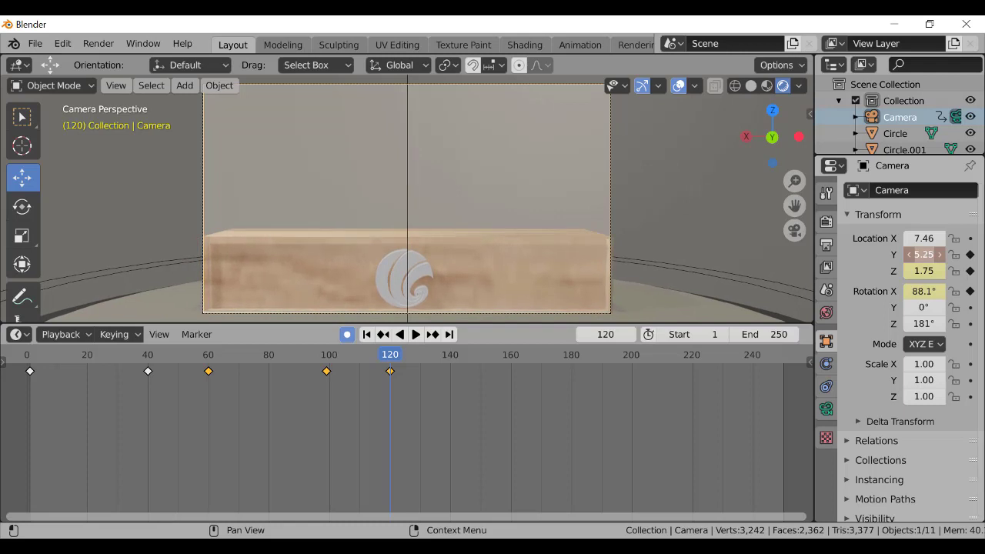
# Replay the animation from near the start to review the reworked close-up of the logo desk
pyautogui.click(670, 271)
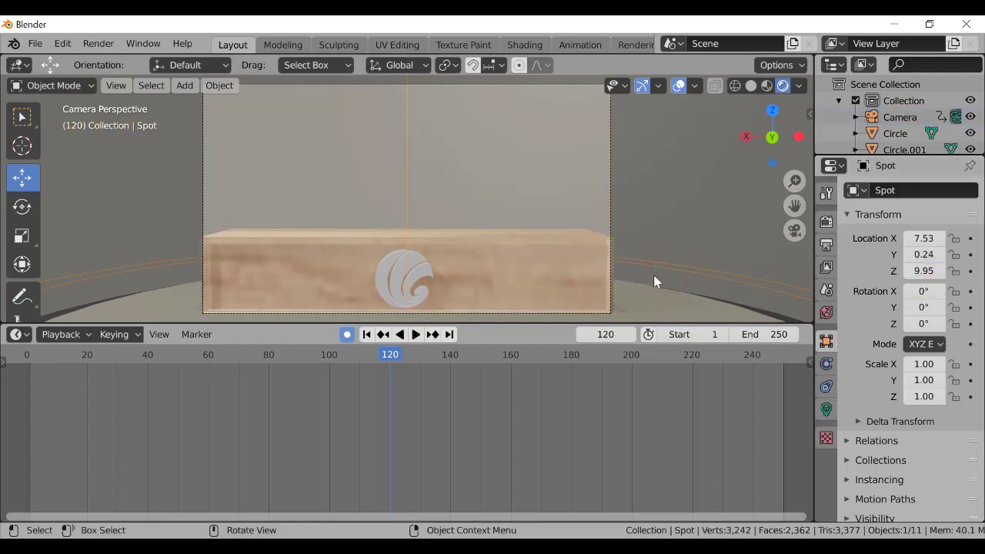
pyautogui.moveTo(387, 354); pyautogui.dragTo(55, 408)
pyautogui.press('space')
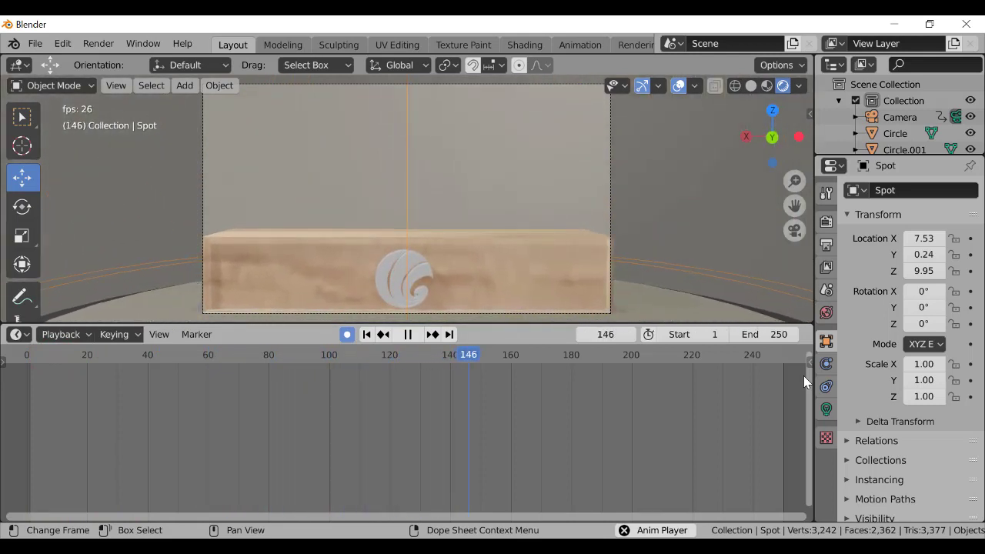
pyautogui.press('space')
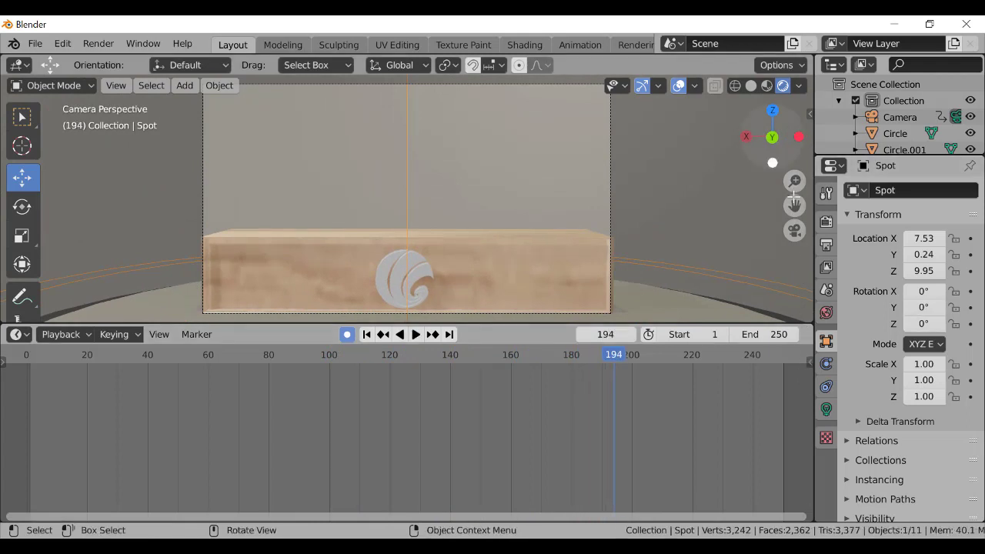
# Set the world background color to black by lowering its brightness value to 0, after trying gray, green and red
pyautogui.moveTo(793, 181)
pyautogui.mouseDown()
pyautogui.moveTo(793, 192)
pyautogui.moveTo(792, 181)
pyautogui.mouseUp()
pyautogui.click(689, 143)
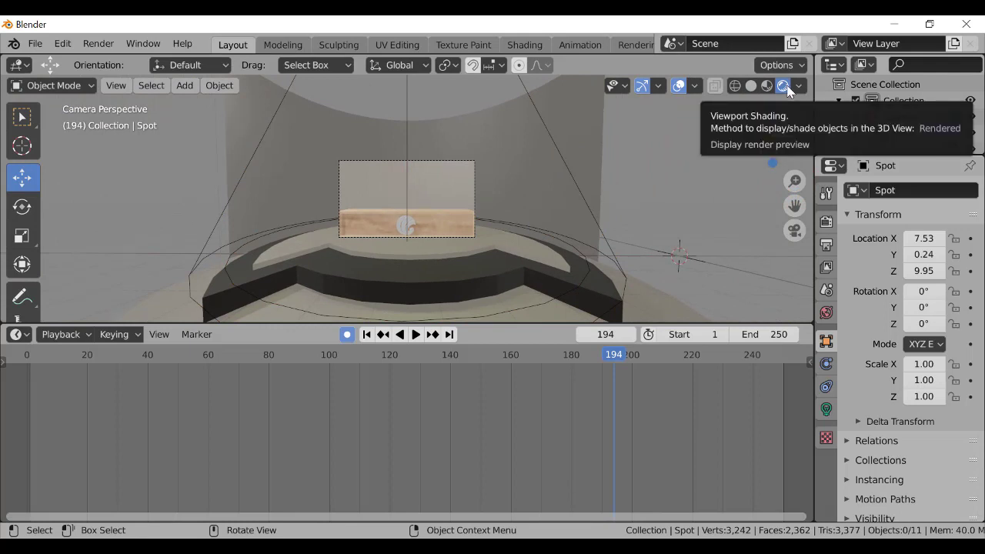
pyautogui.click(826, 312)
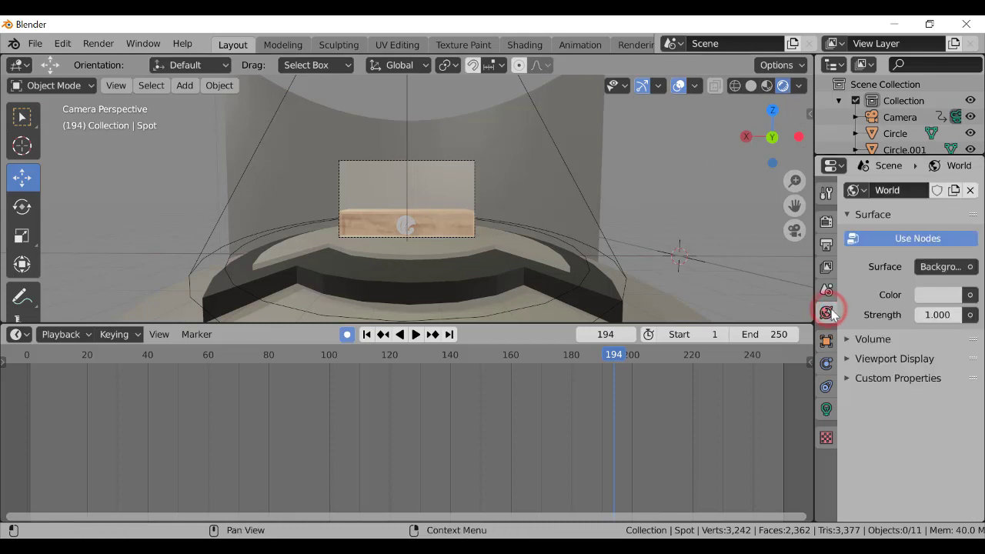
pyautogui.click(949, 298)
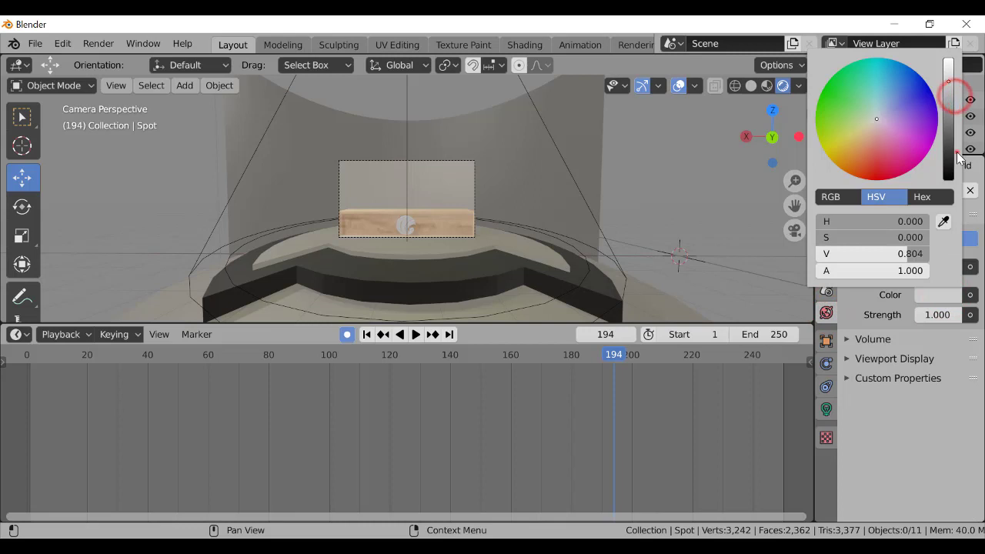
pyautogui.click(952, 147)
pyautogui.moveTo(947, 160); pyautogui.dragTo(948, 117)
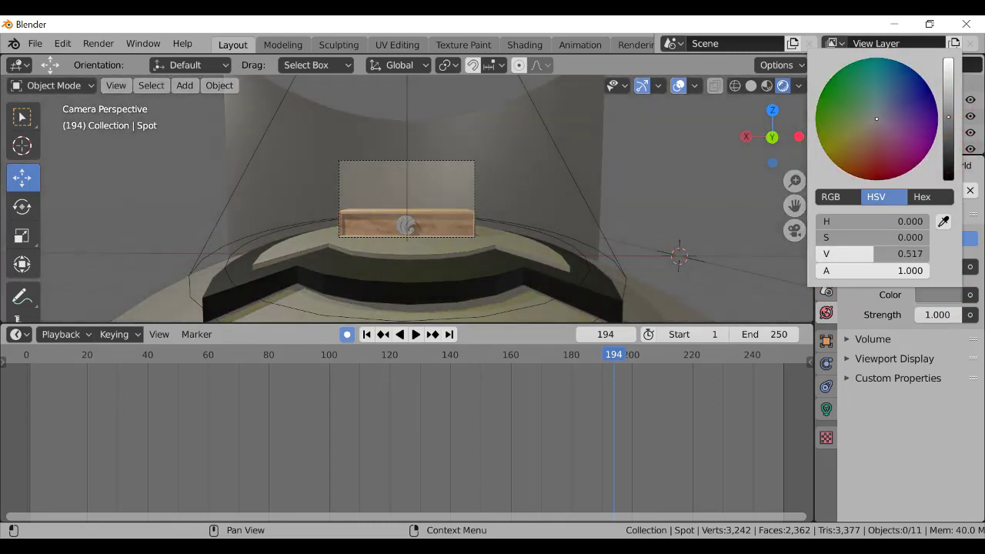
pyautogui.moveTo(865, 123); pyautogui.dragTo(818, 98)
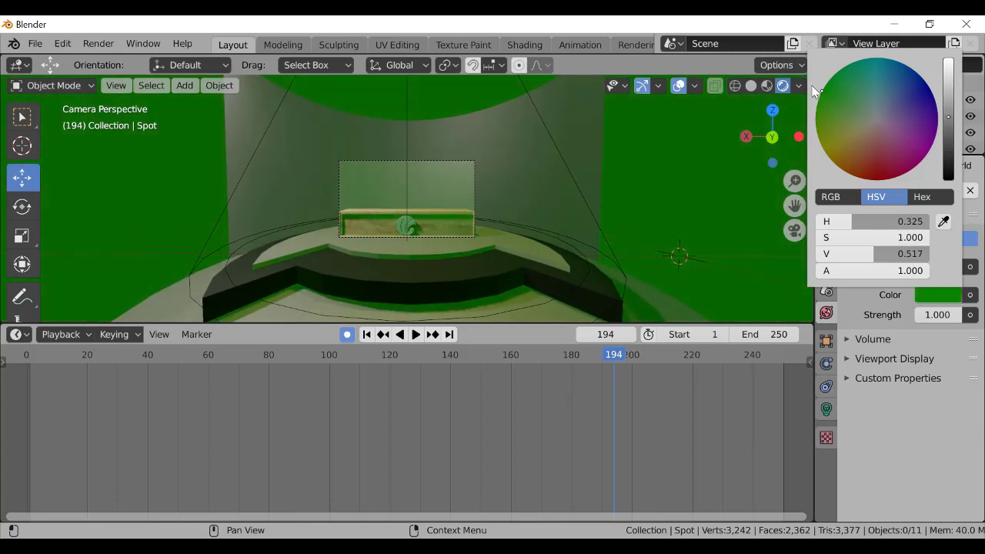
pyautogui.moveTo(850, 116); pyautogui.dragTo(913, 164)
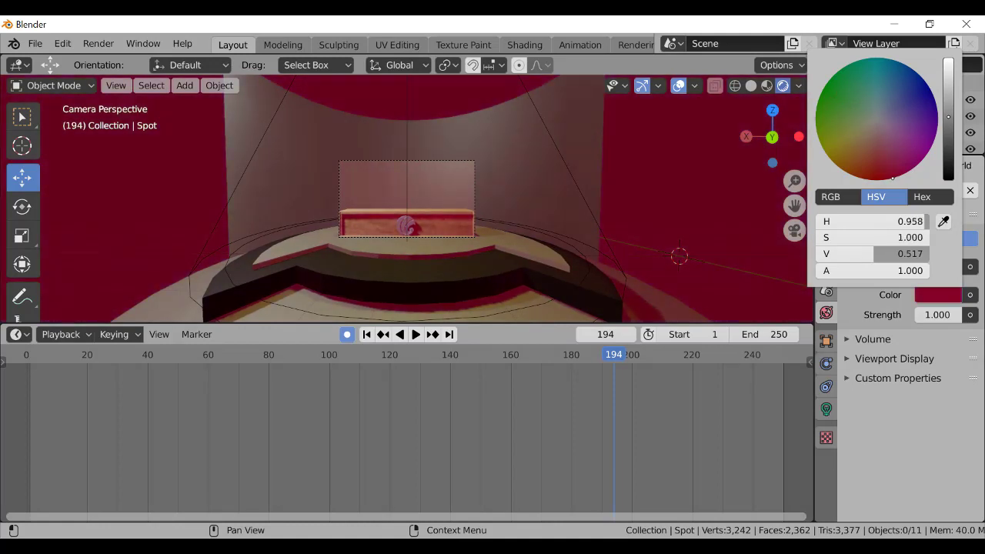
pyautogui.moveTo(949, 119); pyautogui.dragTo(948, 180)
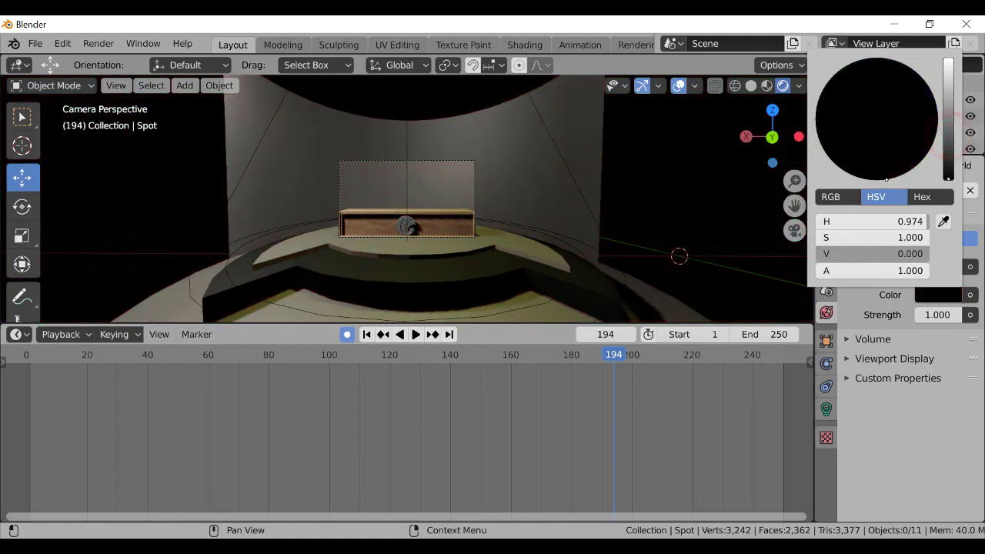
pyautogui.click(600, 228)
# Play the animation from frame 0 outside the camera view, check the whole stage from farther out, and return to frame 0
pyautogui.moveTo(771, 137); pyautogui.dragTo(758, 173)
pyautogui.moveTo(611, 352); pyautogui.dragTo(27, 362)
pyautogui.press('space')
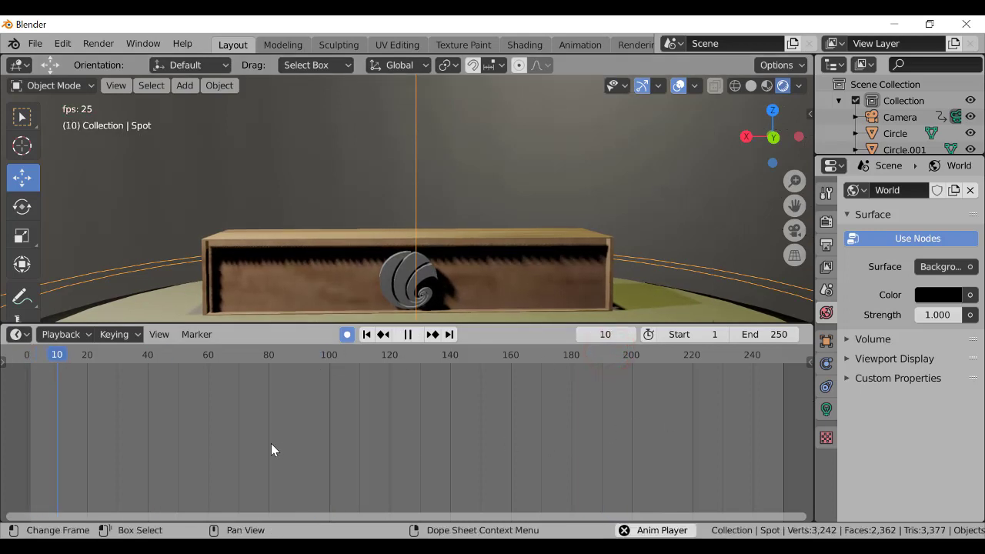
pyautogui.press('space')
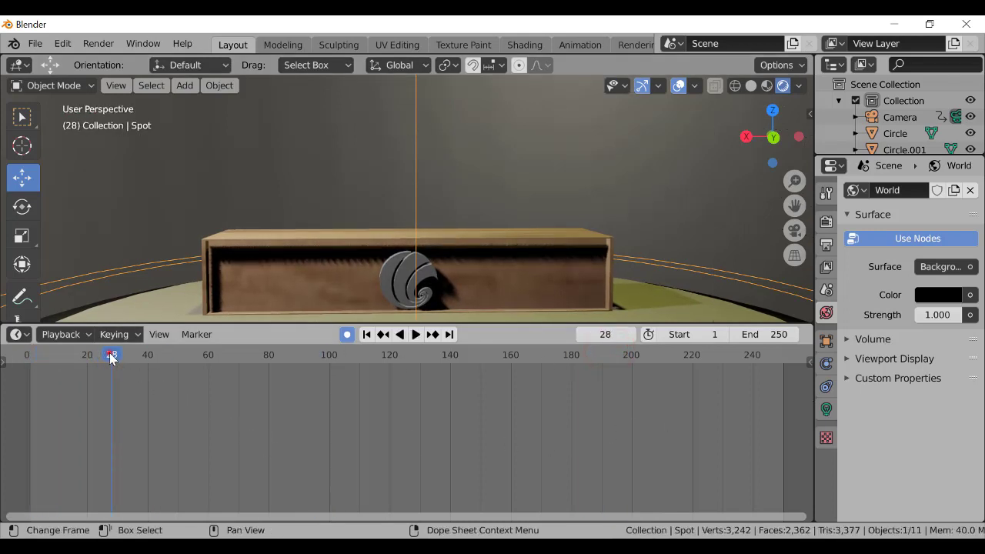
pyautogui.moveTo(112, 356); pyautogui.dragTo(26, 356)
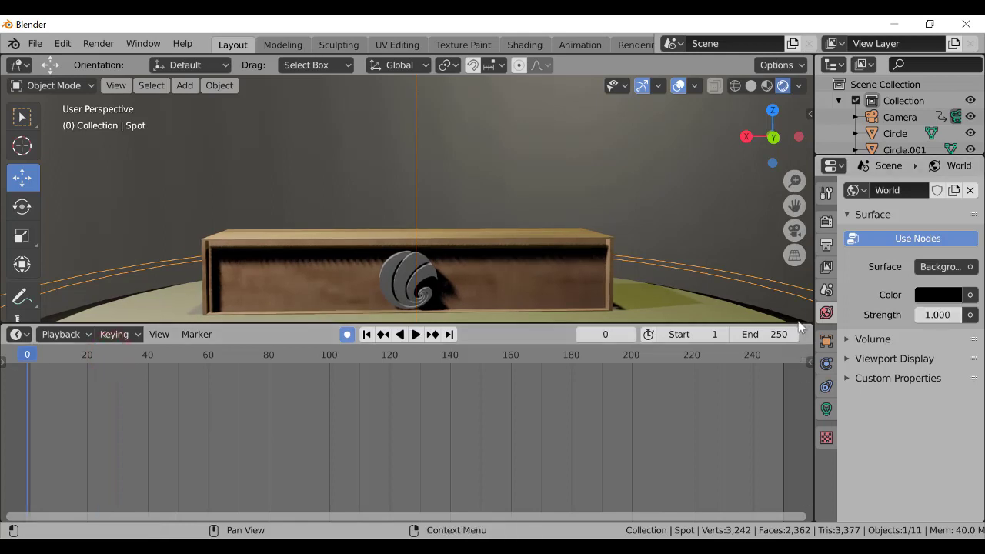
pyautogui.moveTo(795, 180); pyautogui.dragTo(795, 273)
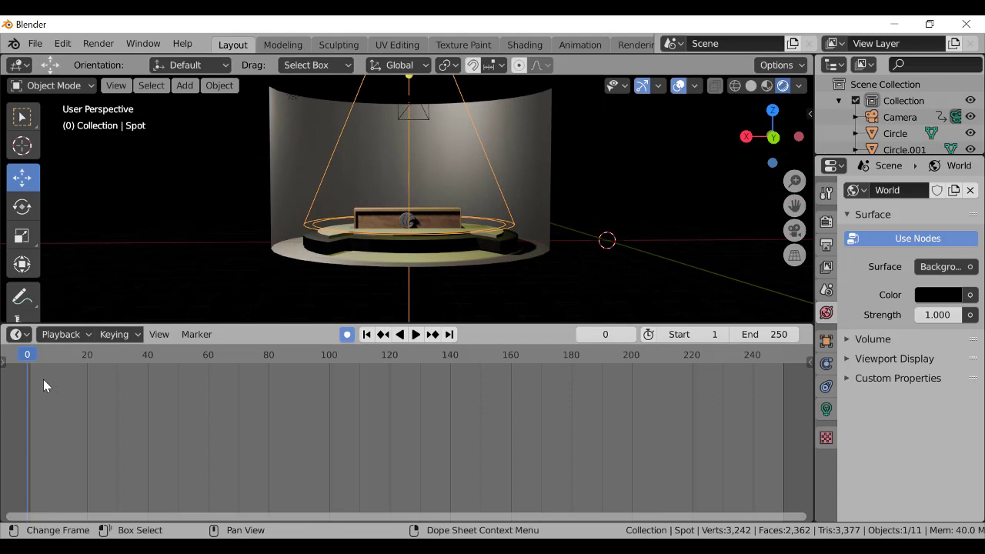
pyautogui.press('space')
pyautogui.press('space')
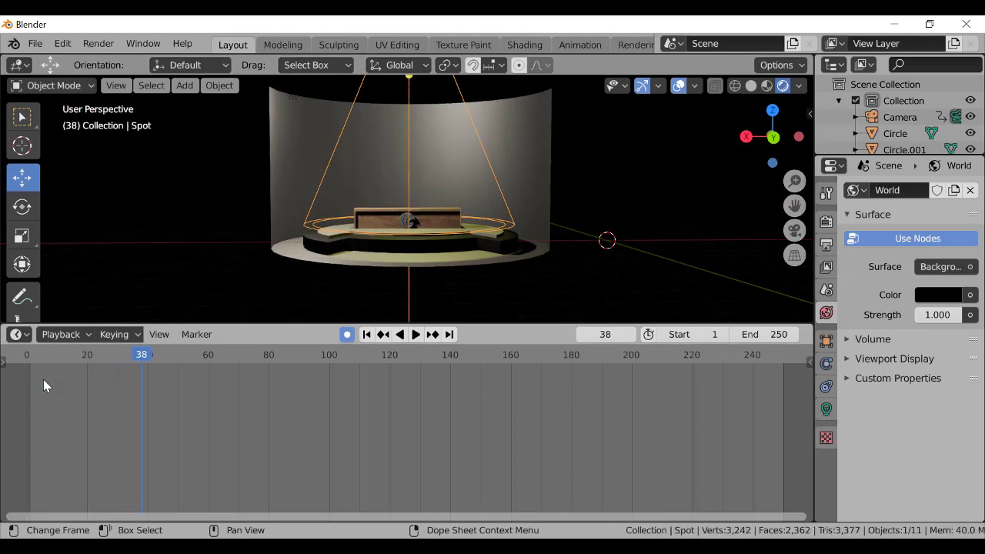
pyautogui.moveTo(134, 355); pyautogui.dragTo(683, 425)
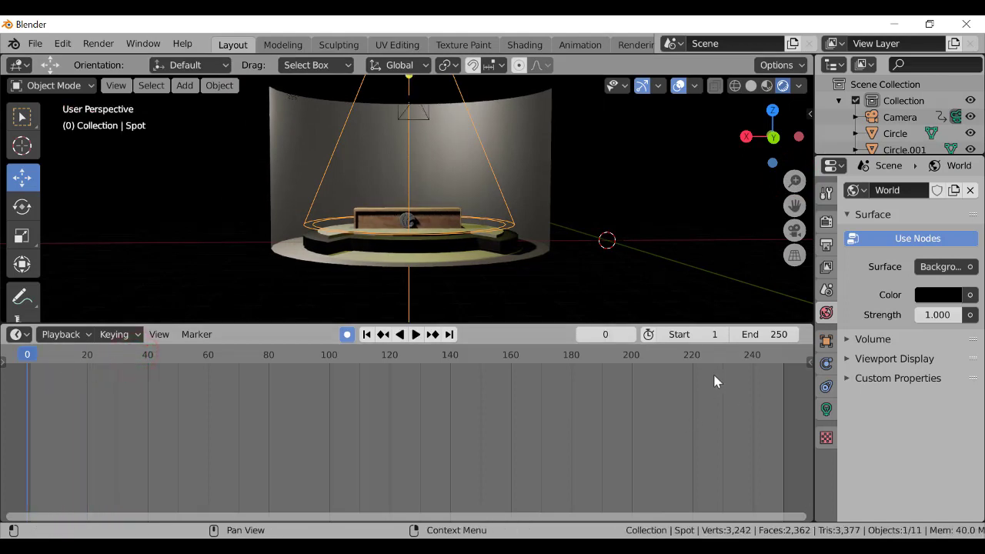
# Play the animation through the camera view from frame 0 until the camera settles on the desk
pyautogui.click(796, 235)
pyautogui.press('space')
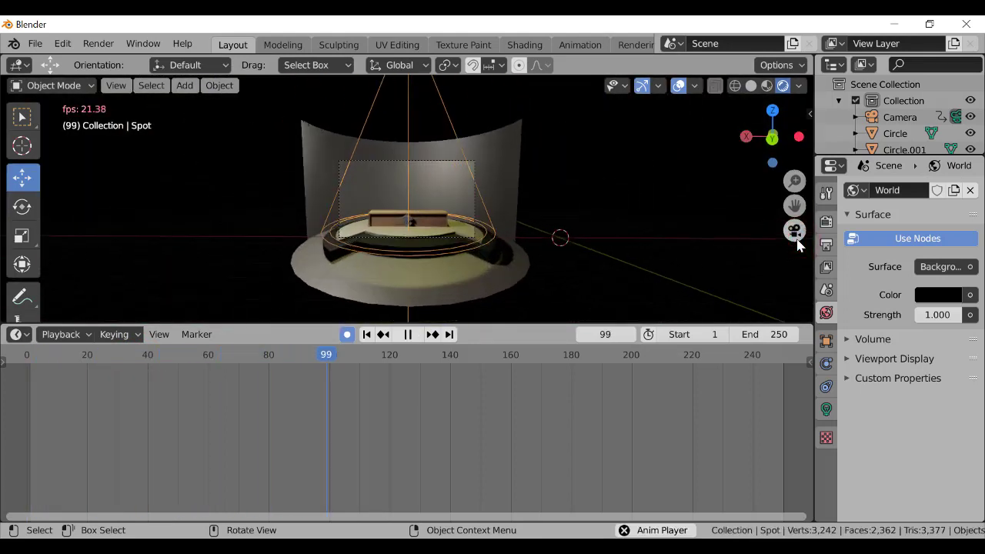
pyautogui.press('space')
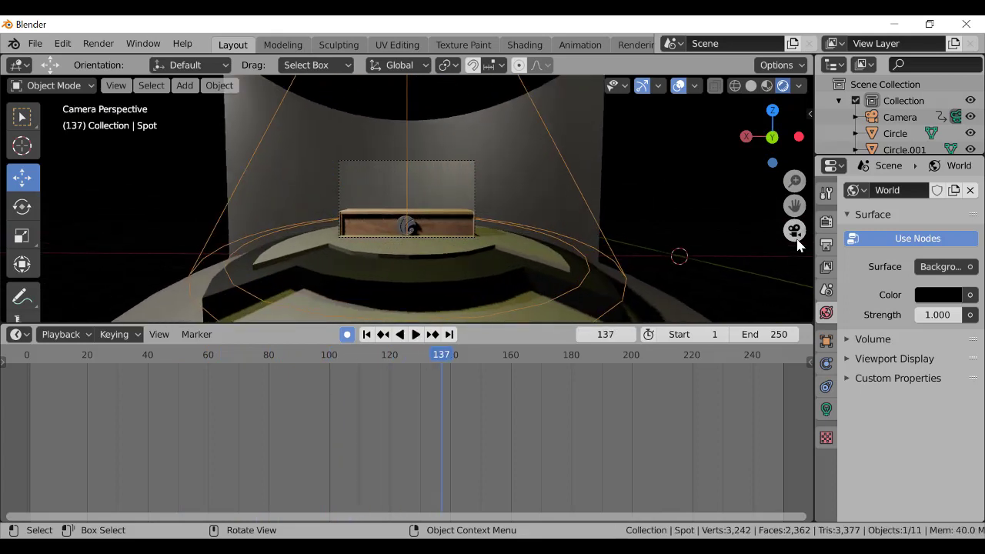
# Move to frame 140 and set the animation's end frame to 140
pyautogui.click(440, 357)
pyautogui.press('space')
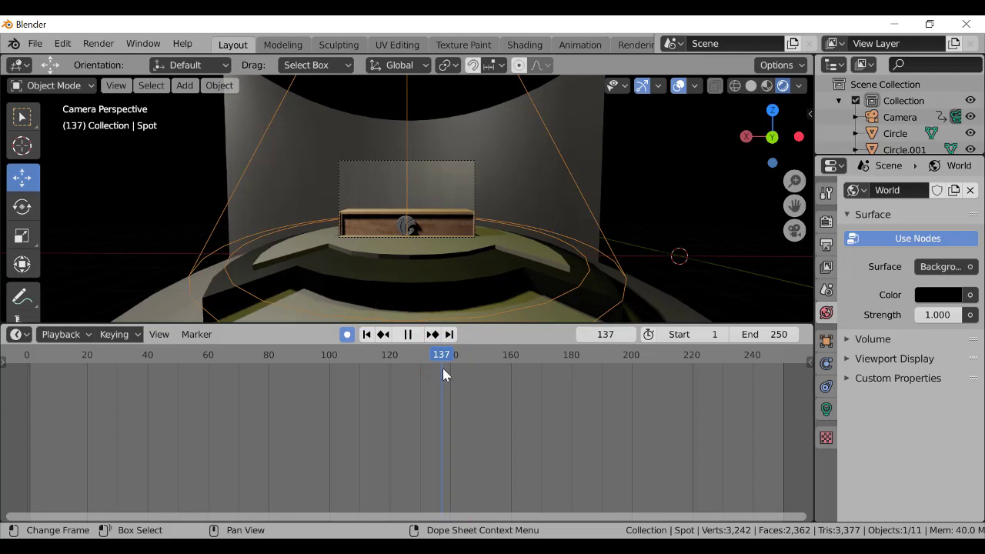
pyautogui.moveTo(442, 368); pyautogui.dragTo(449, 366)
pyautogui.press('space')
pyautogui.click(784, 331)
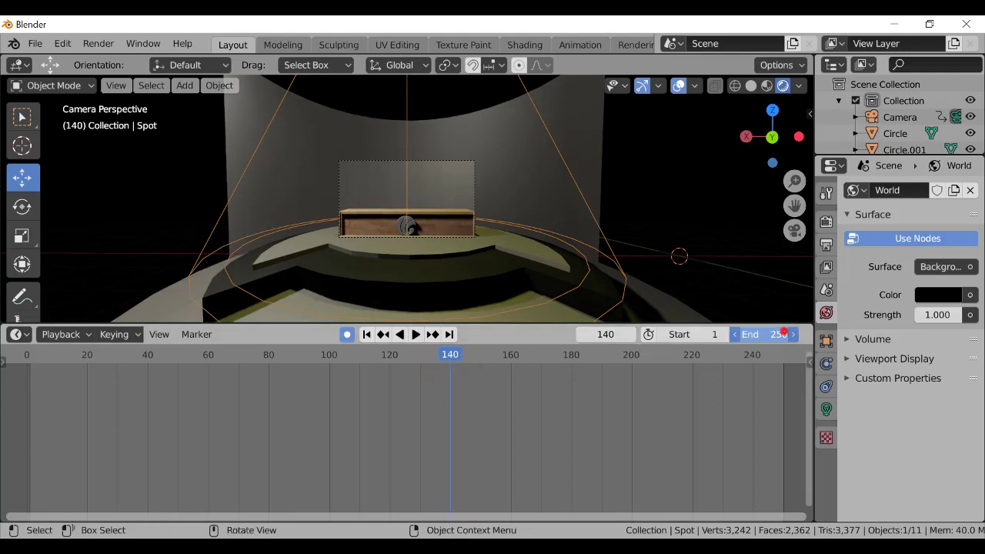
pyautogui.write('140')
pyautogui.press('Return')
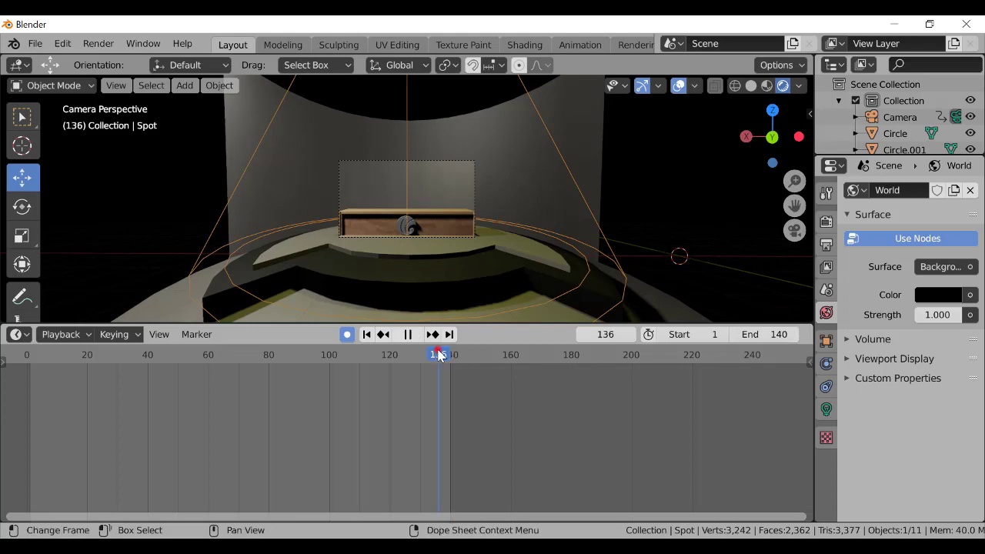
# Replay the shortened animation from frame 0 through the camera and return to frame 0
pyautogui.moveTo(439, 353); pyautogui.dragTo(27, 431)
pyautogui.press('space')
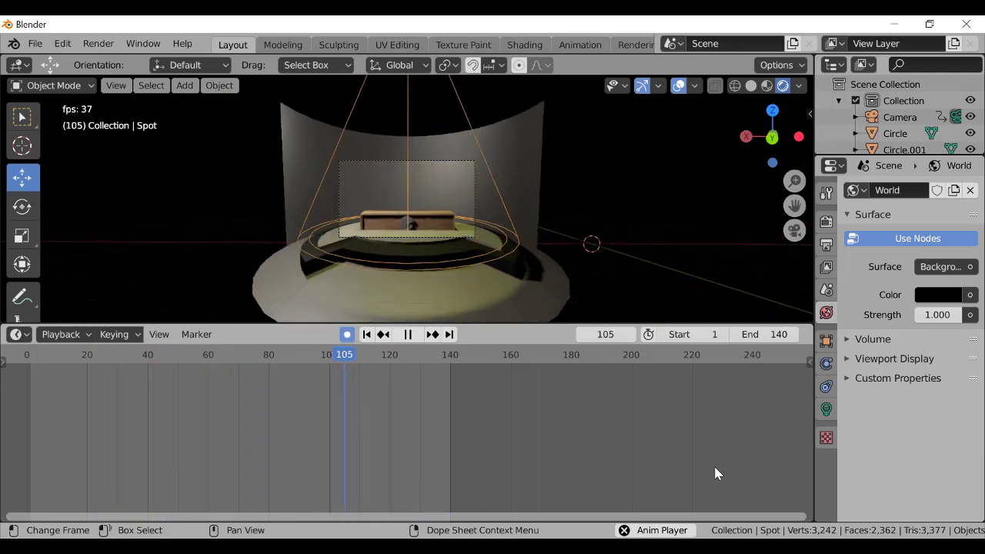
pyautogui.press('space')
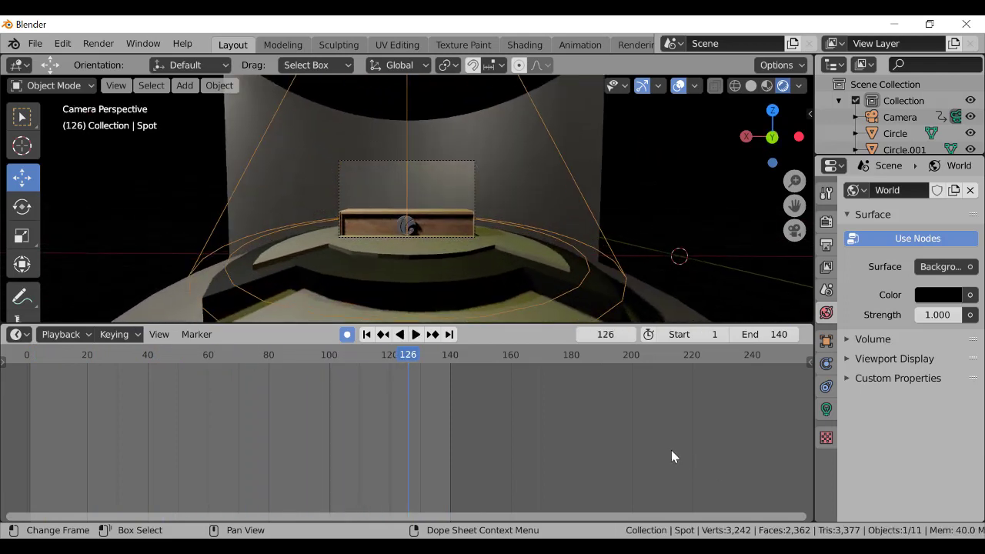
pyautogui.moveTo(414, 351); pyautogui.dragTo(9, 394)
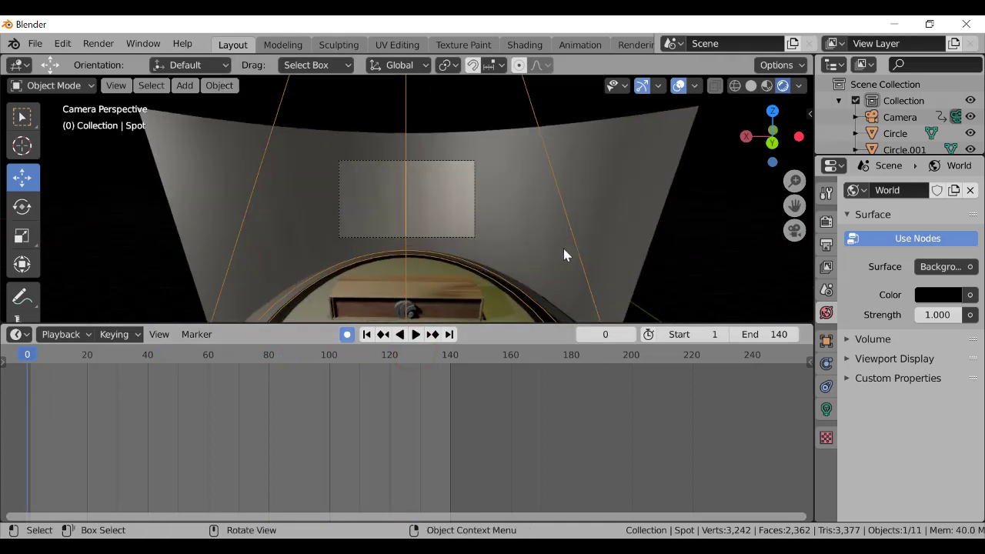
# Browse for the render output location and open the tes blender folder in Documents
pyautogui.click(826, 245)
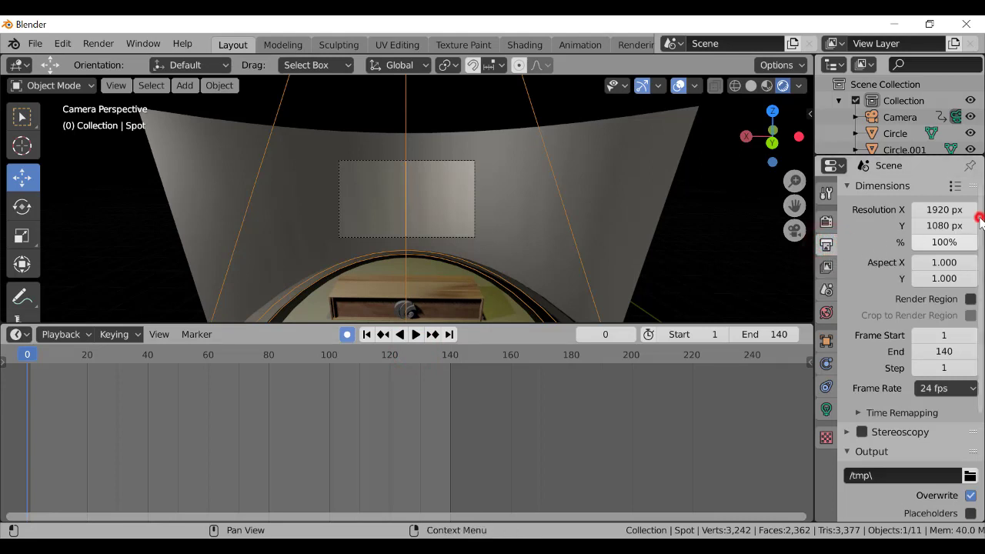
pyautogui.scroll(-5, 979, 219)
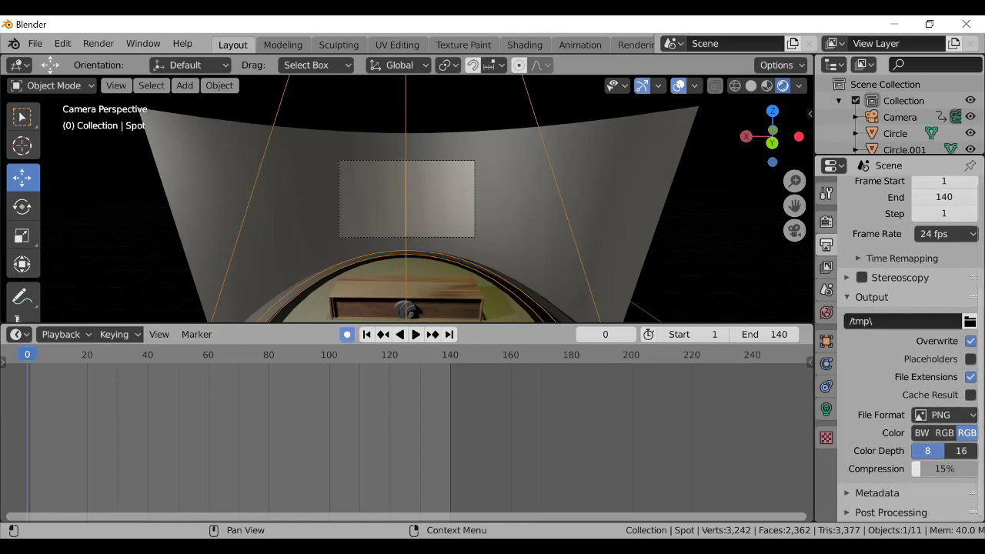
pyautogui.click(968, 322)
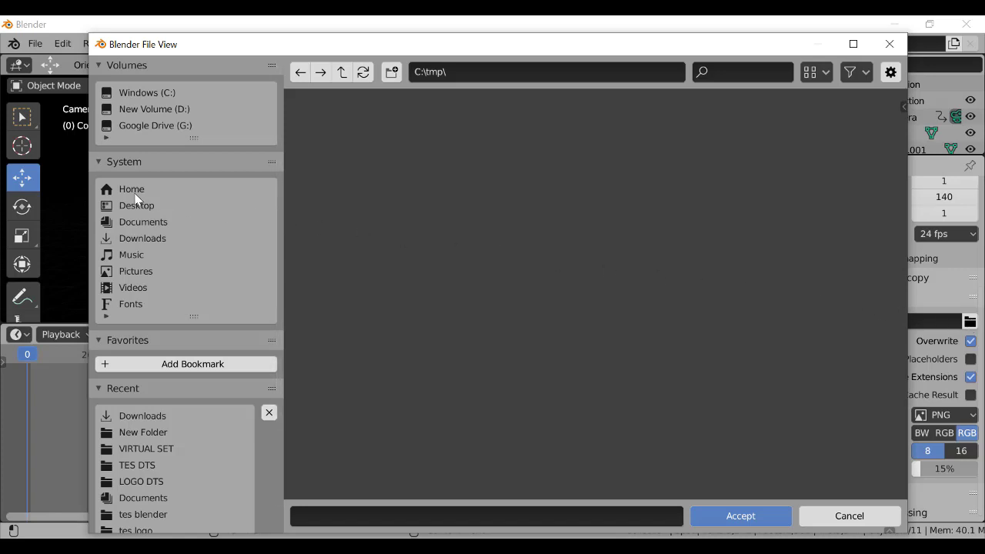
pyautogui.click(147, 238)
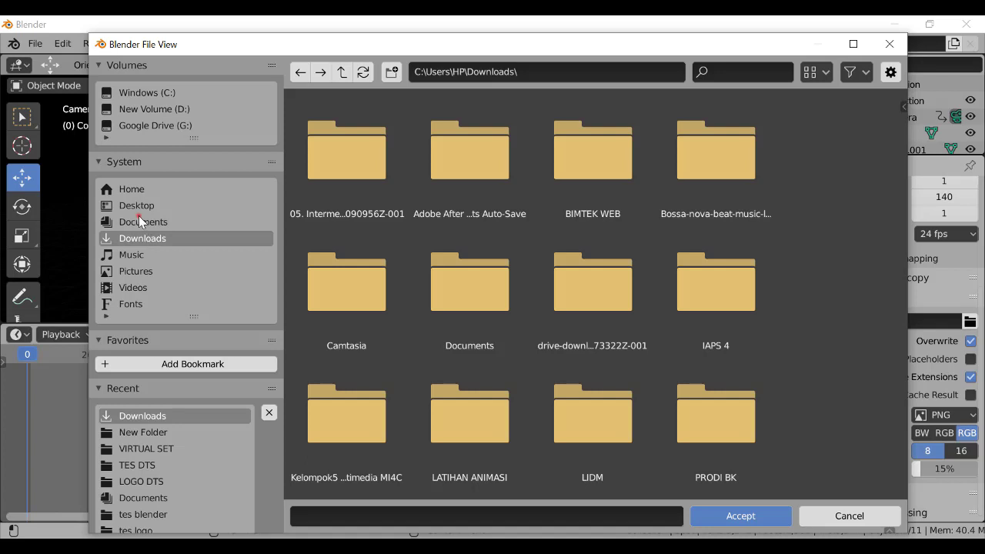
pyautogui.click(139, 221)
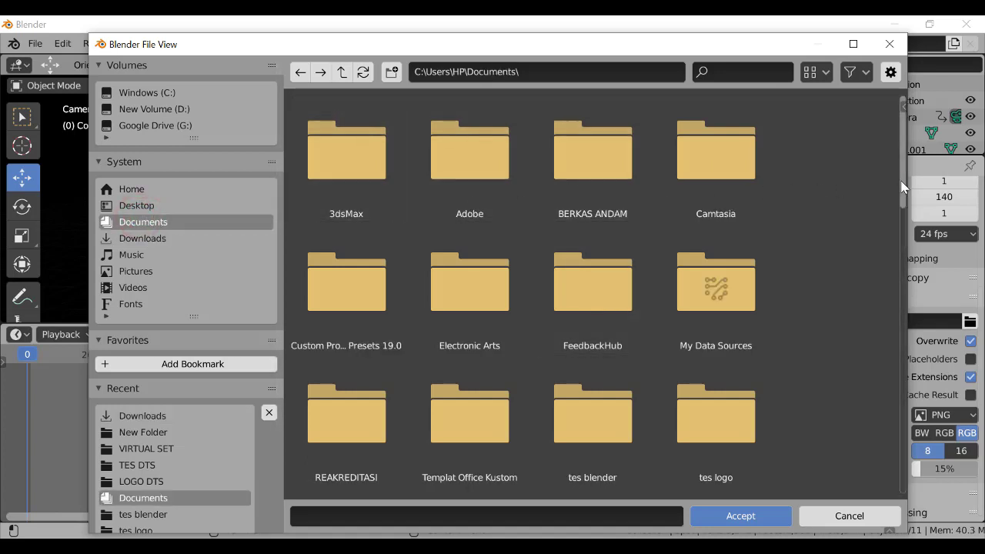
pyautogui.moveTo(904, 187); pyautogui.dragTo(897, 219)
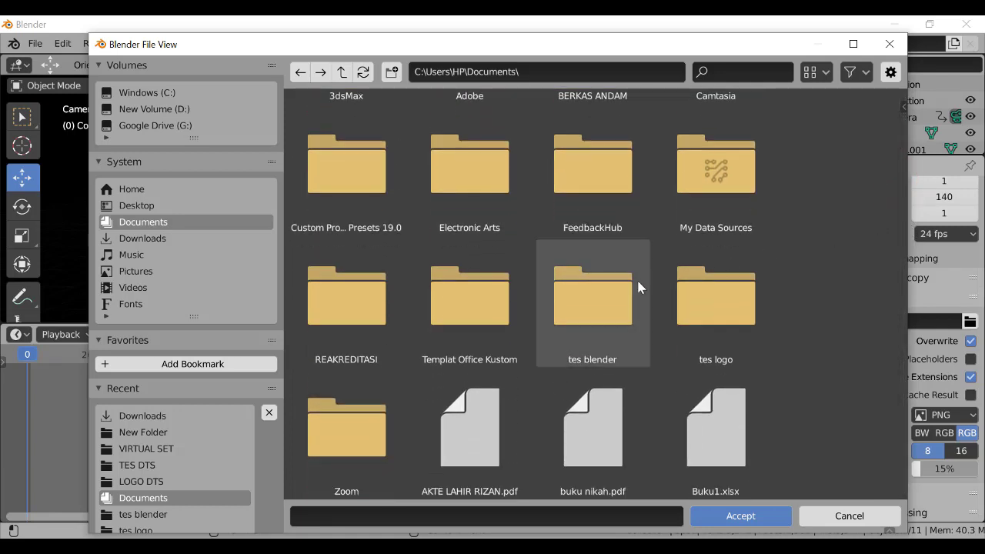
pyautogui.click(595, 298)
pyautogui.click(591, 300)
pyautogui.doubleClick(589, 301)
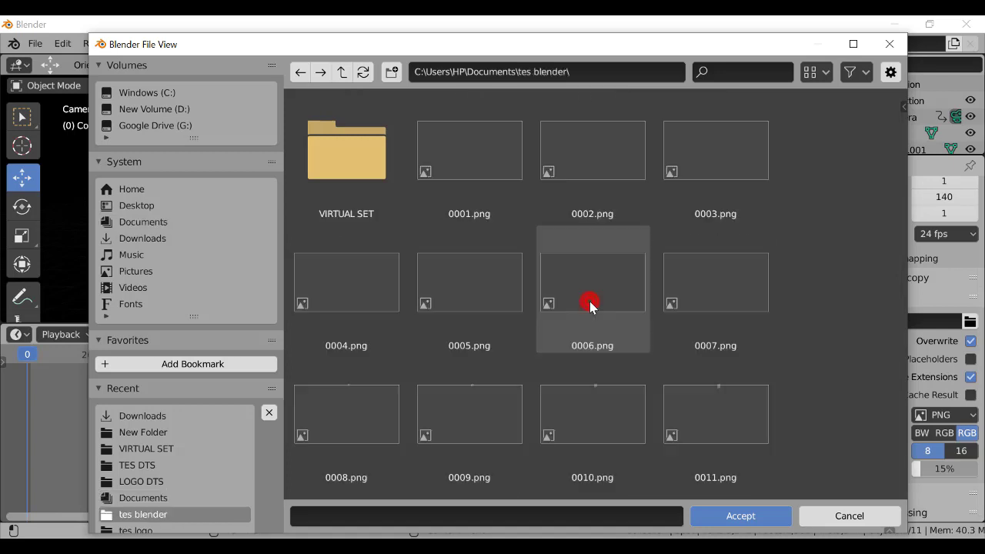
pyautogui.click(419, 230)
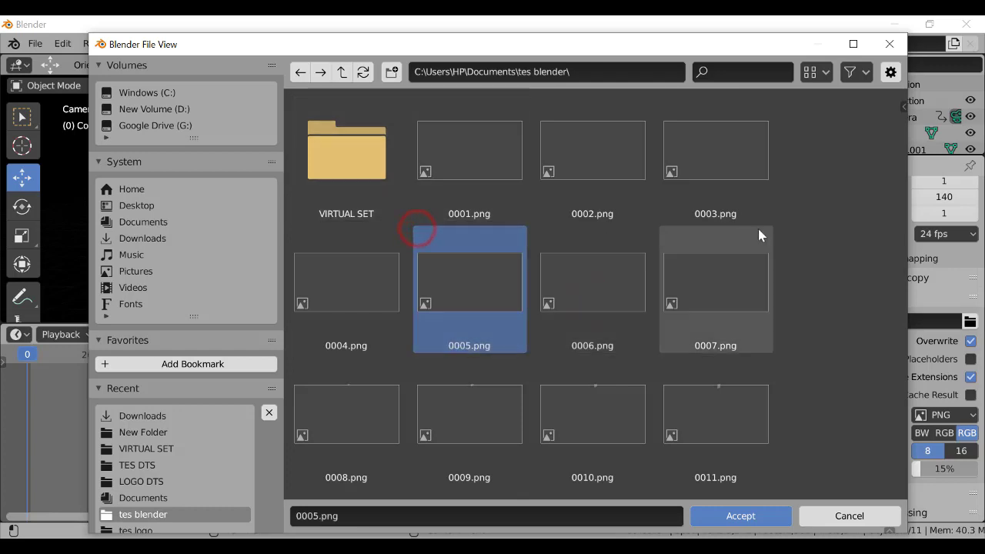
pyautogui.click(813, 229)
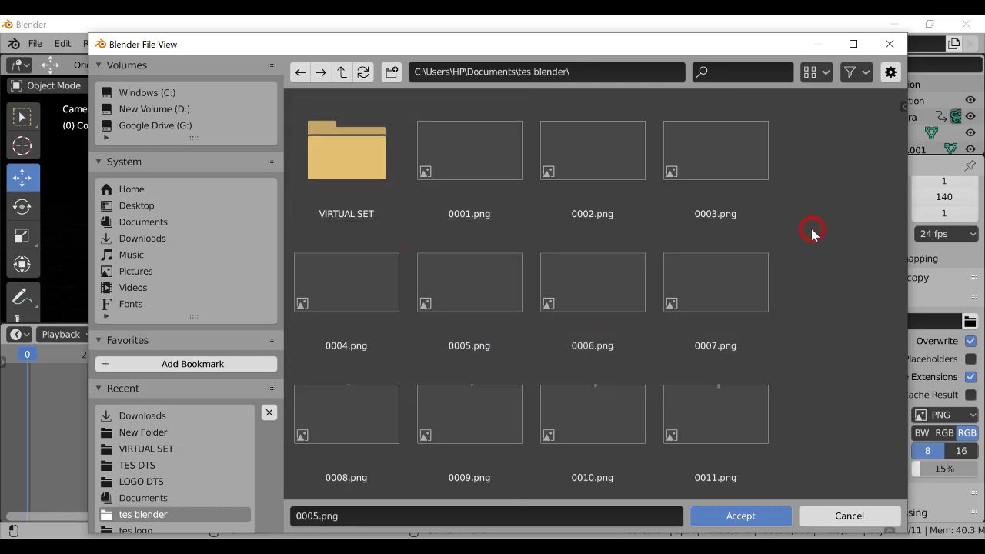
# Create a folder named VIRTUAL SET P10 inside the tes blender folder
pyautogui.click(391, 75)
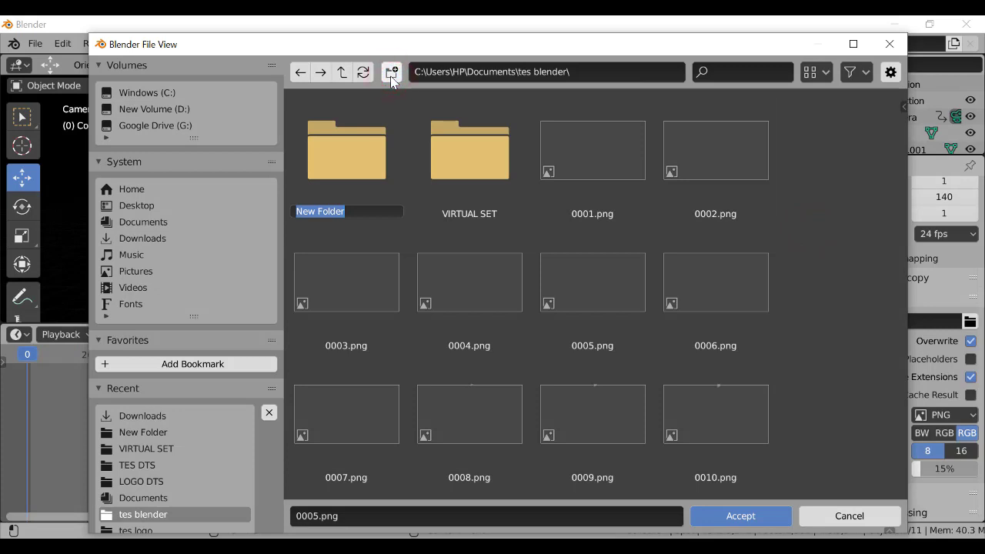
pyautogui.write('V')
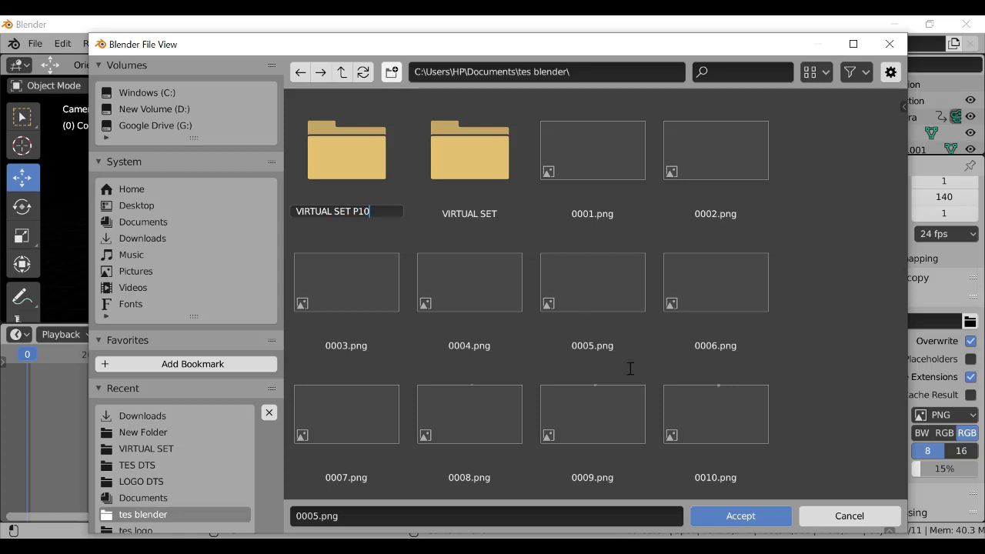
pyautogui.write('IRTUAL SET P10')
pyautogui.click(747, 514)
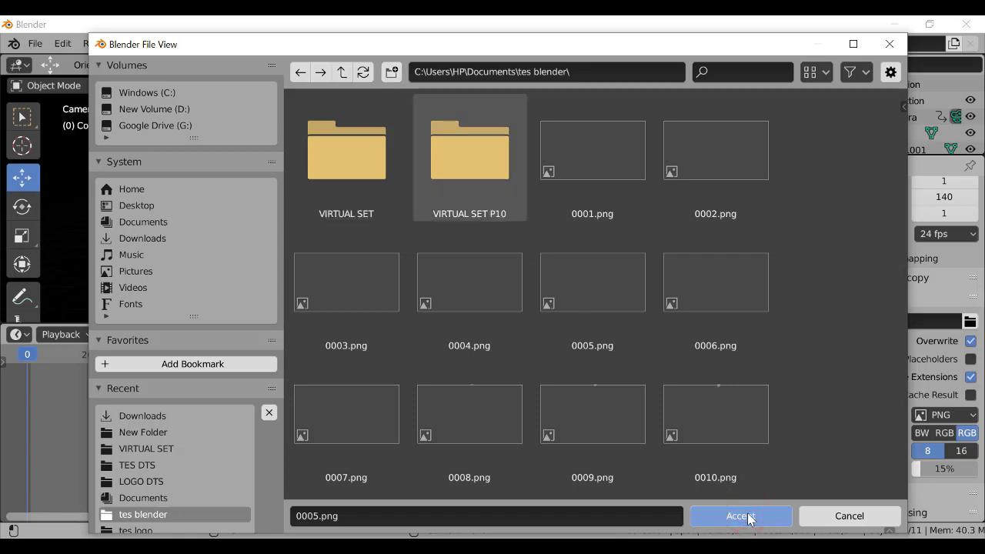
# Set the render output to 0005.png in the VIRTUAL SET P10 folder and start rendering the animation
pyautogui.click(488, 169)
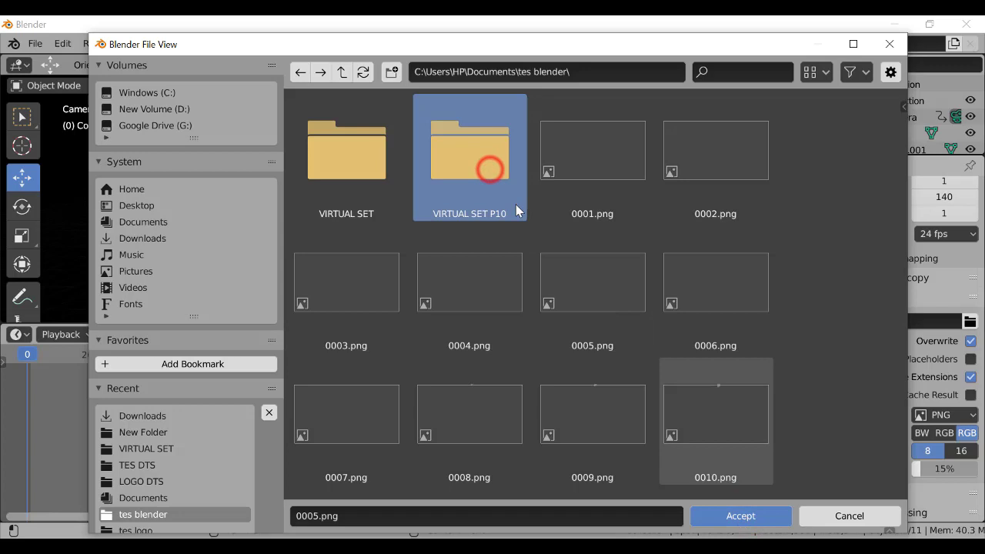
pyautogui.click(737, 511)
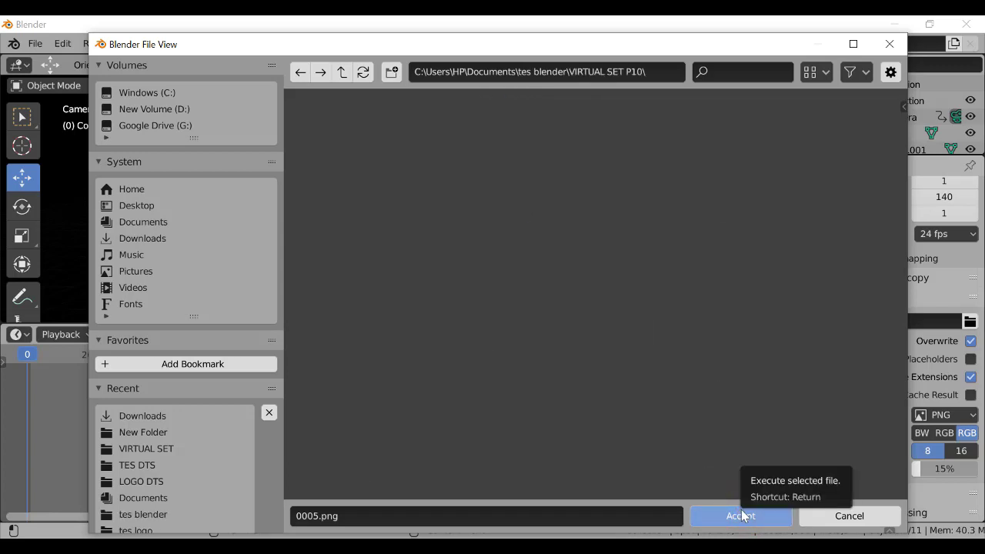
pyautogui.click(758, 520)
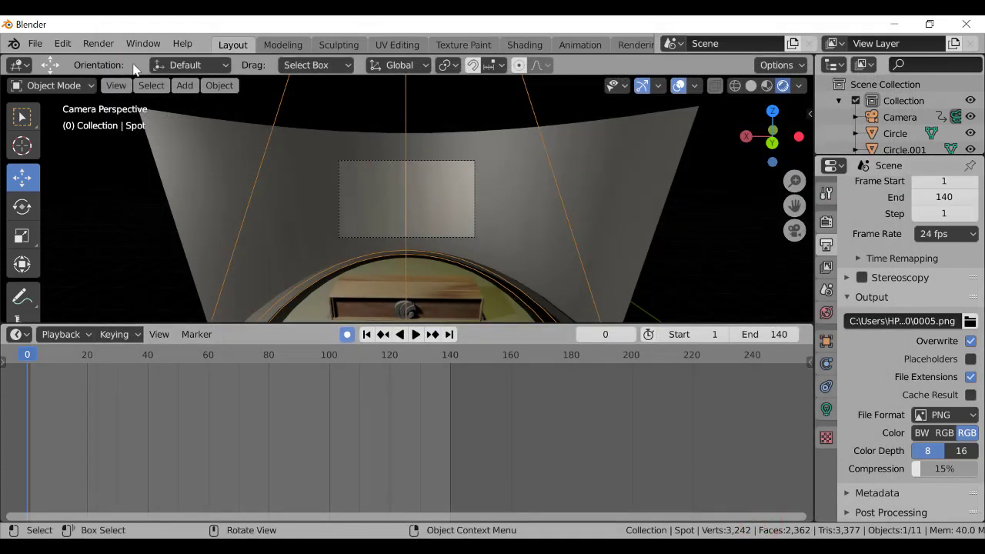
pyautogui.click(98, 43)
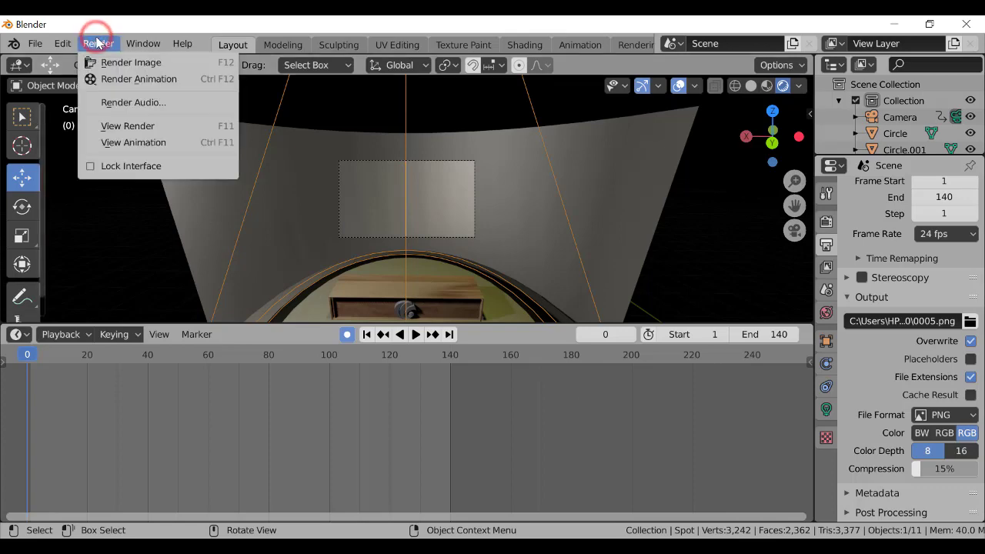
pyautogui.click(116, 79)
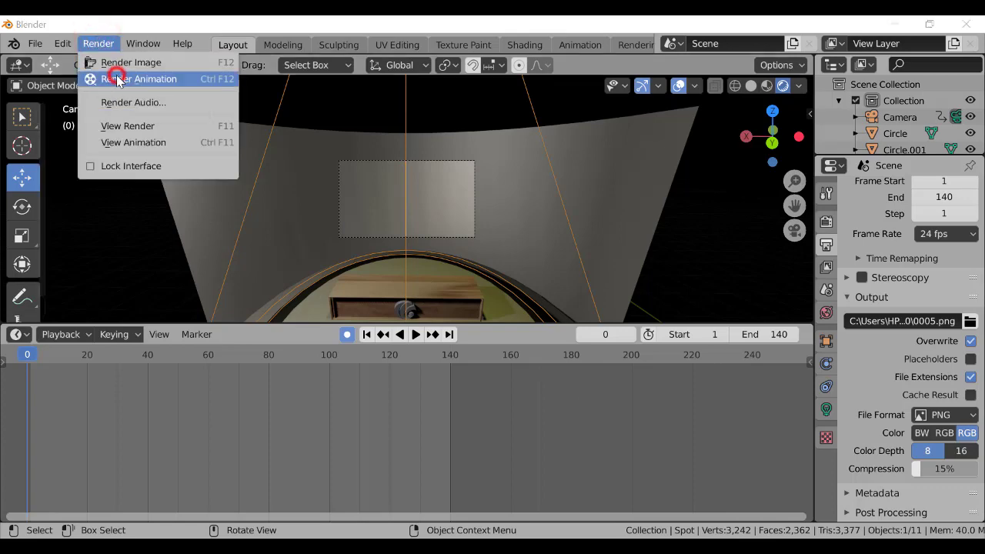